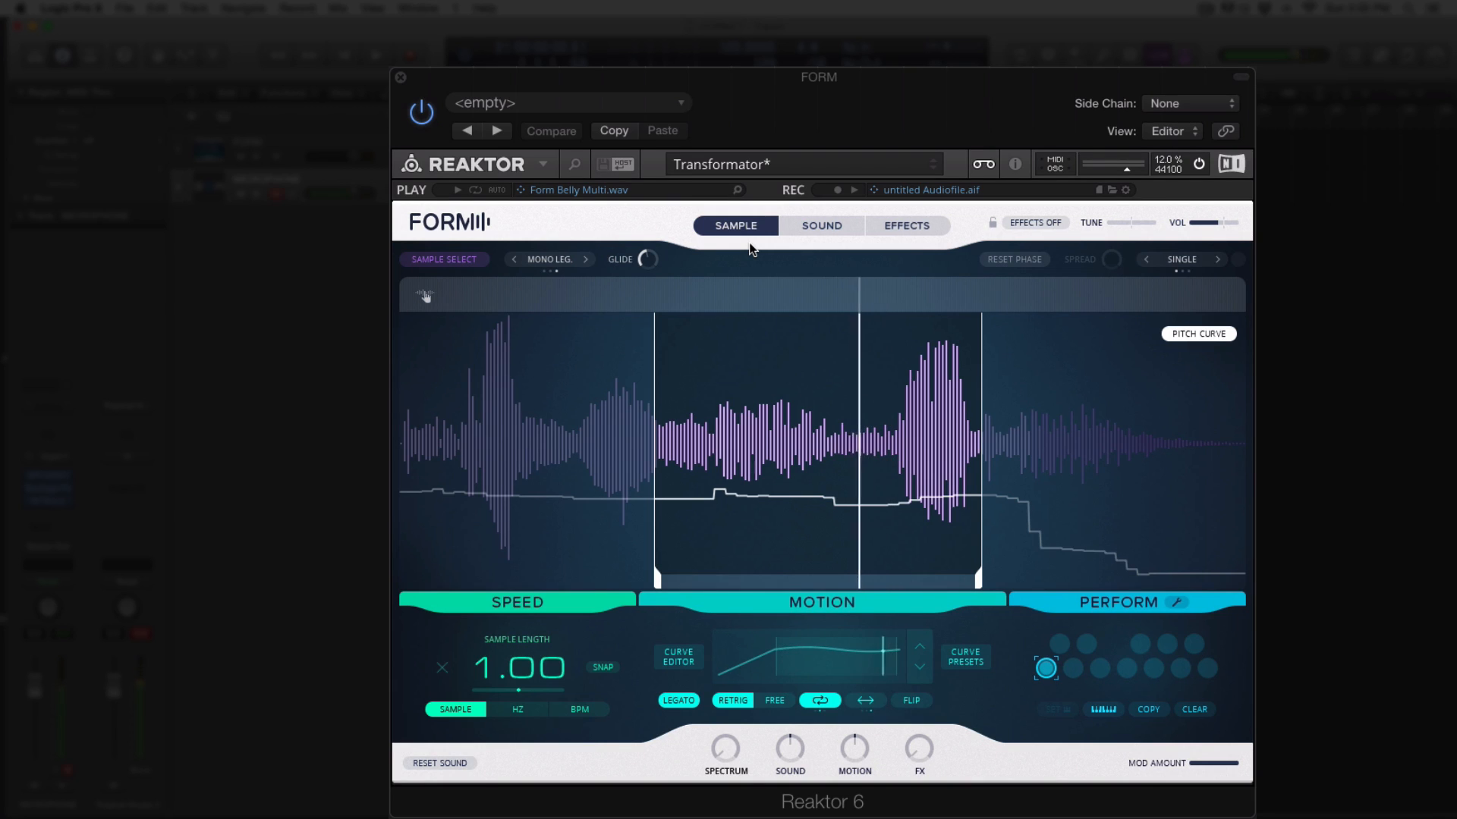
Look over the oscillator, modulation and filter settings on the Sound page and return to the Sample page
left_click(799, 225)
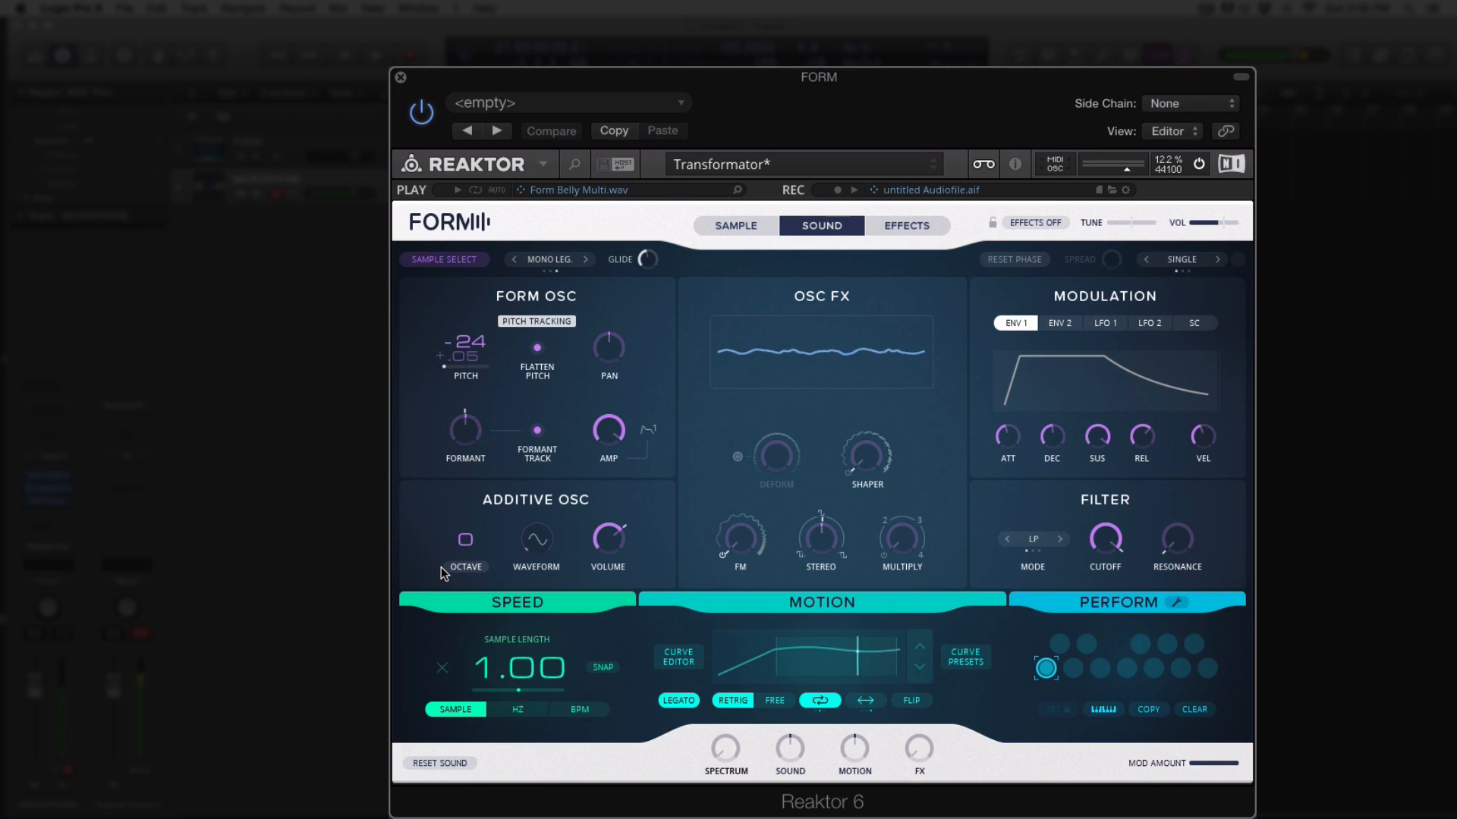
left_click(749, 230)
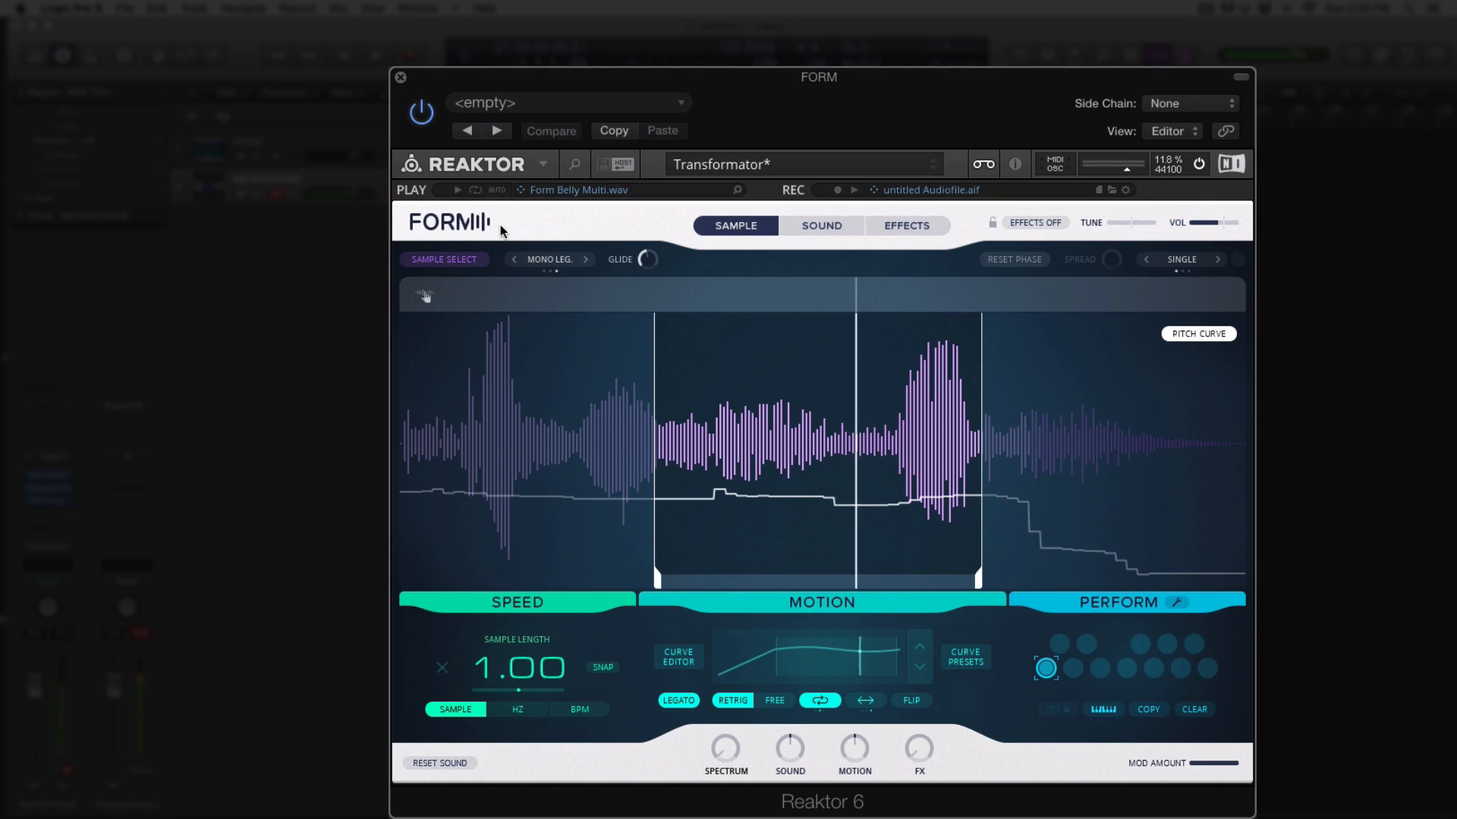
left_click(612, 132)
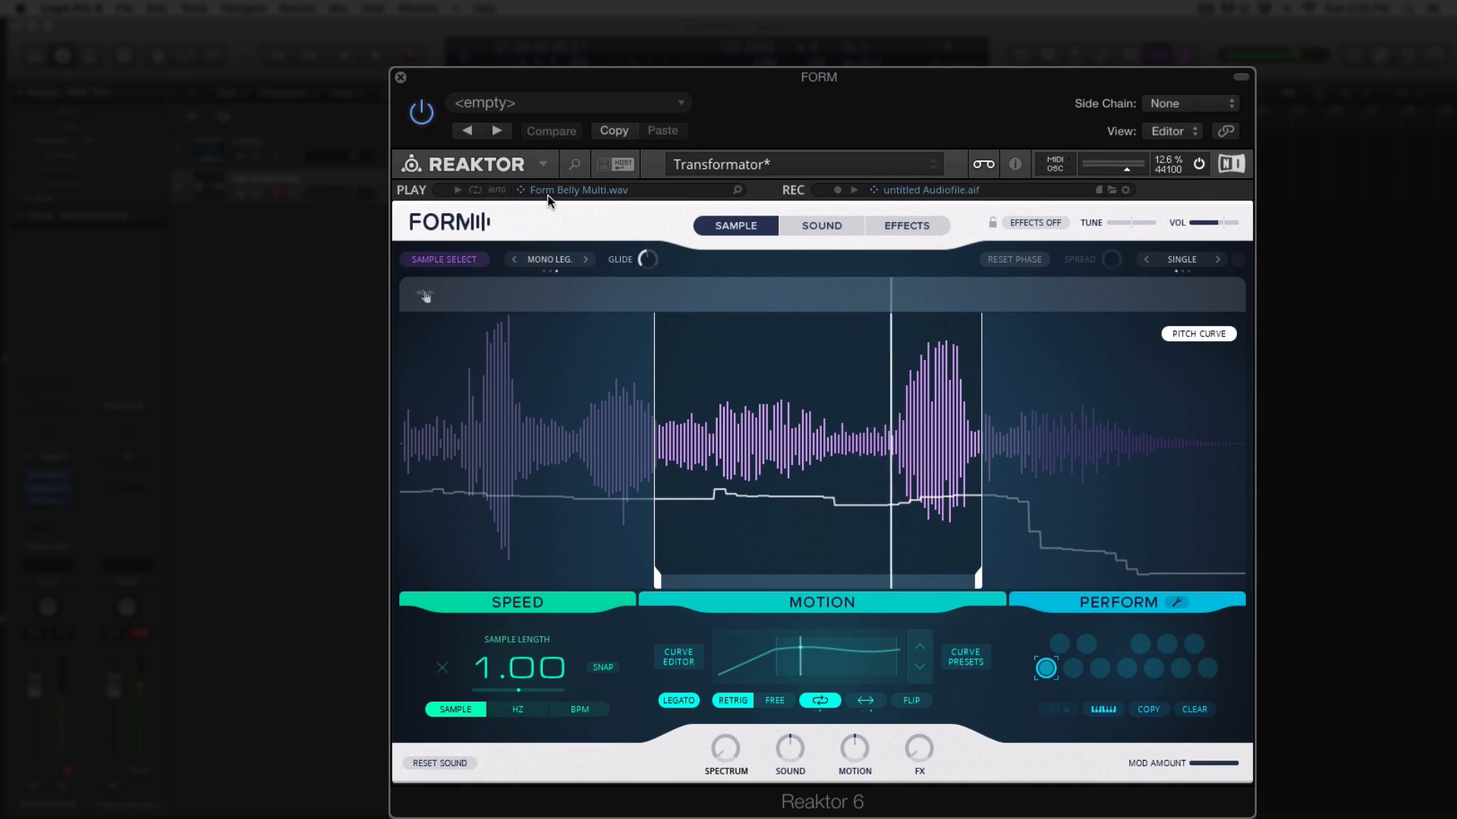
Show the Reaktor browser and list the WAV files in Form's Samples folder through to the end
left_click(574, 163)
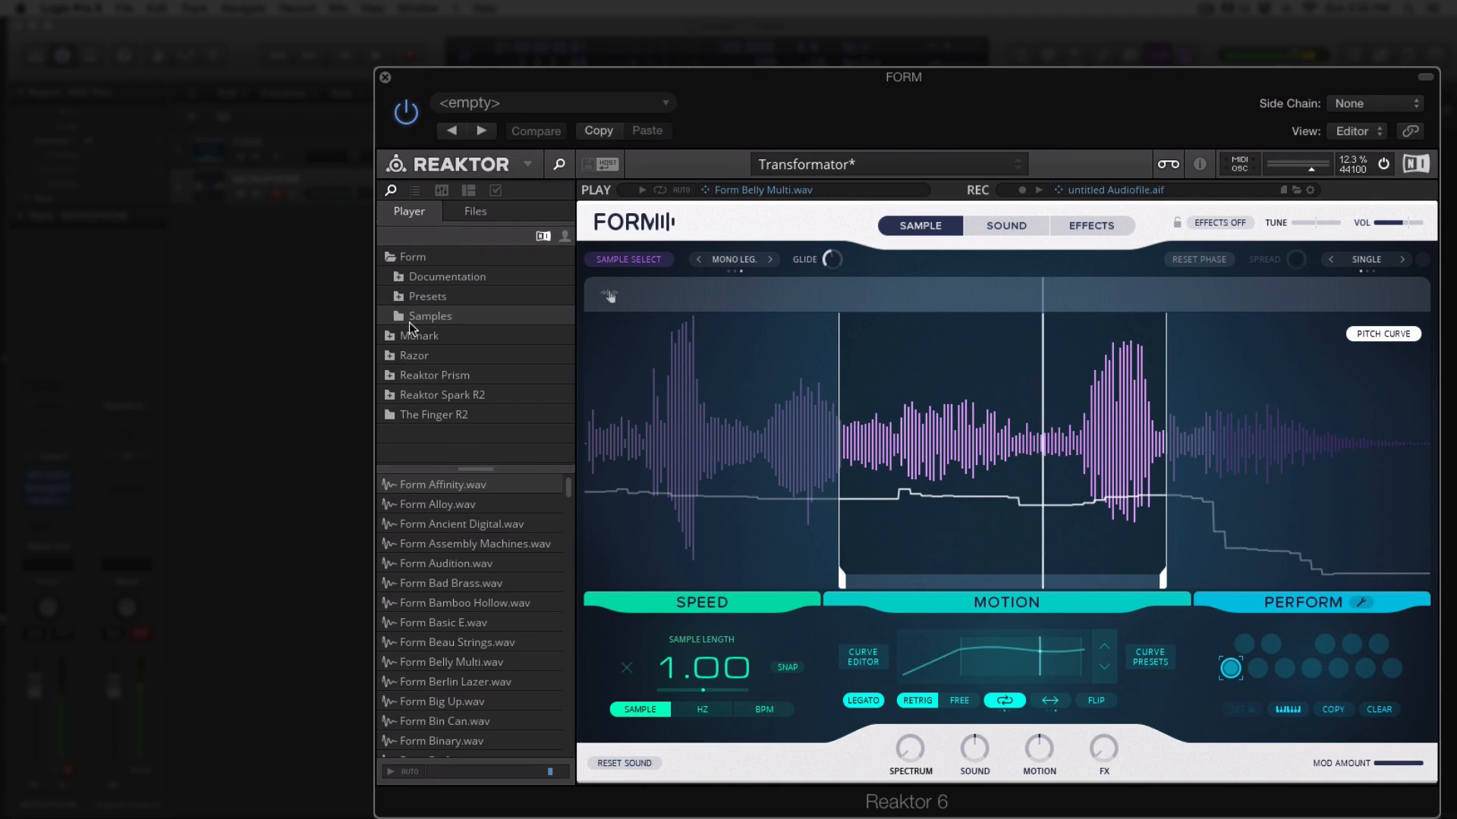
left_click(437, 297)
left_click(443, 319)
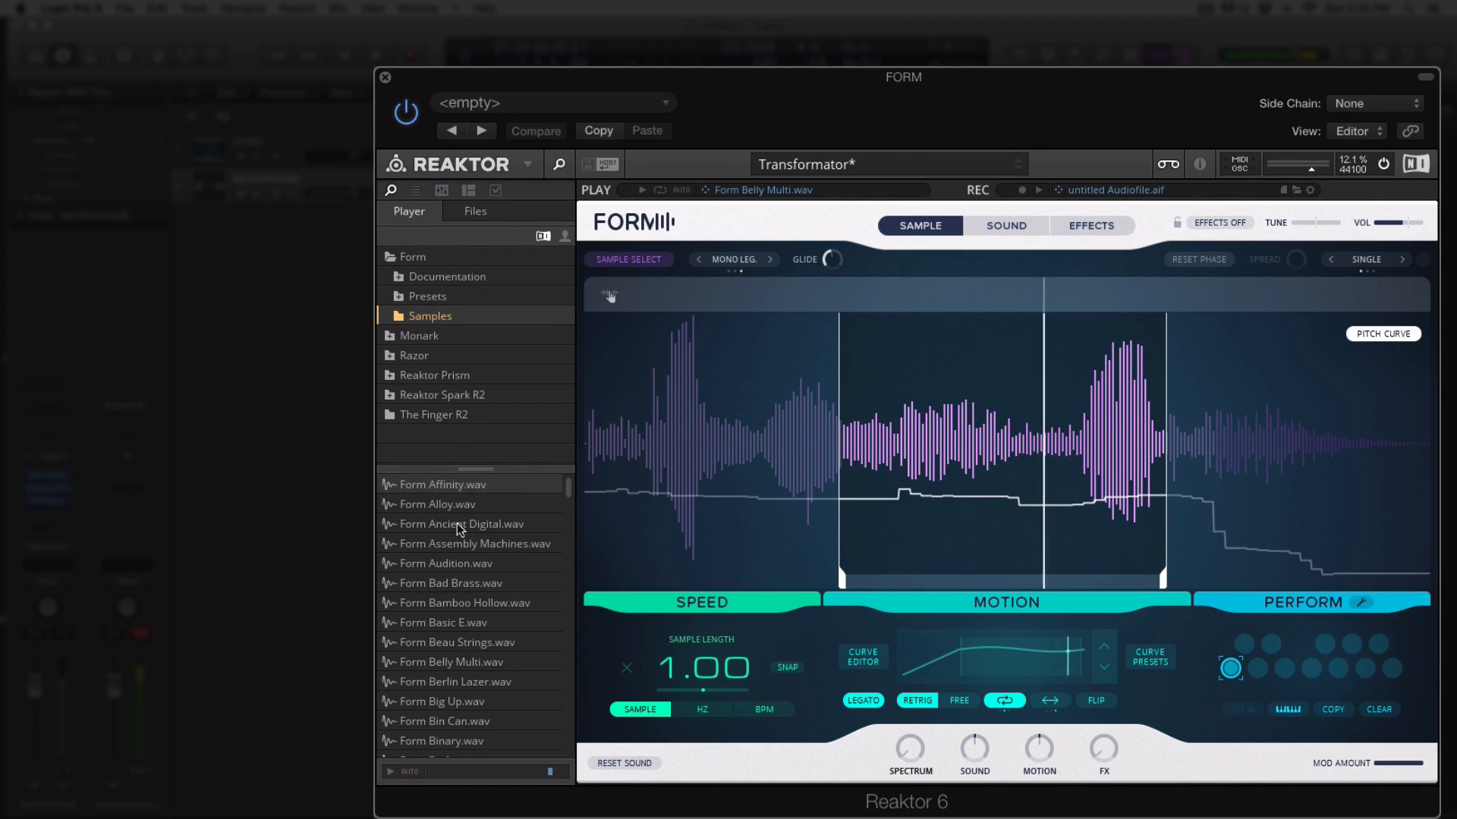
scroll(486, 590, "down", 5)
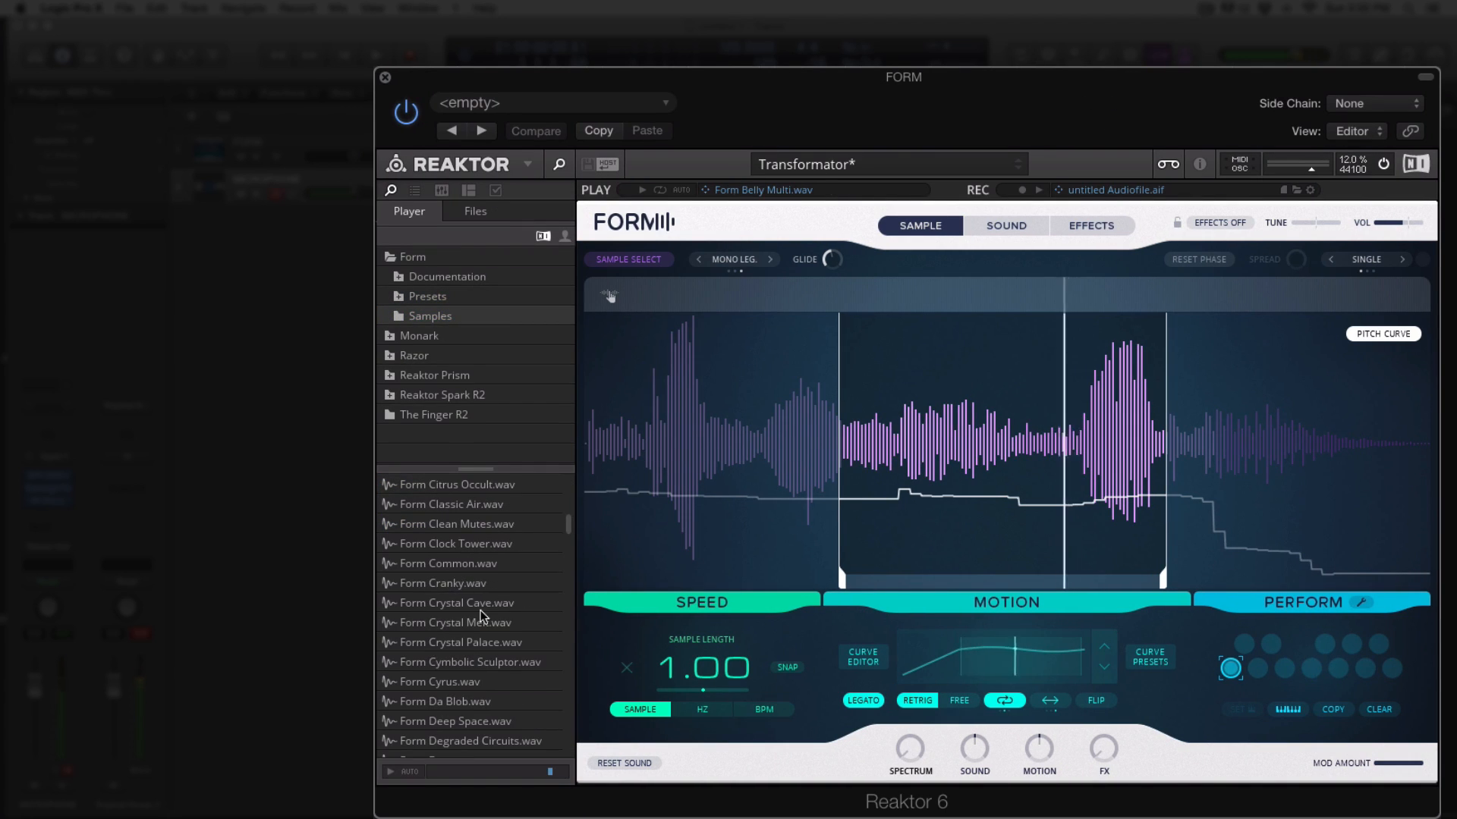
scroll(480, 610, "down", 15)
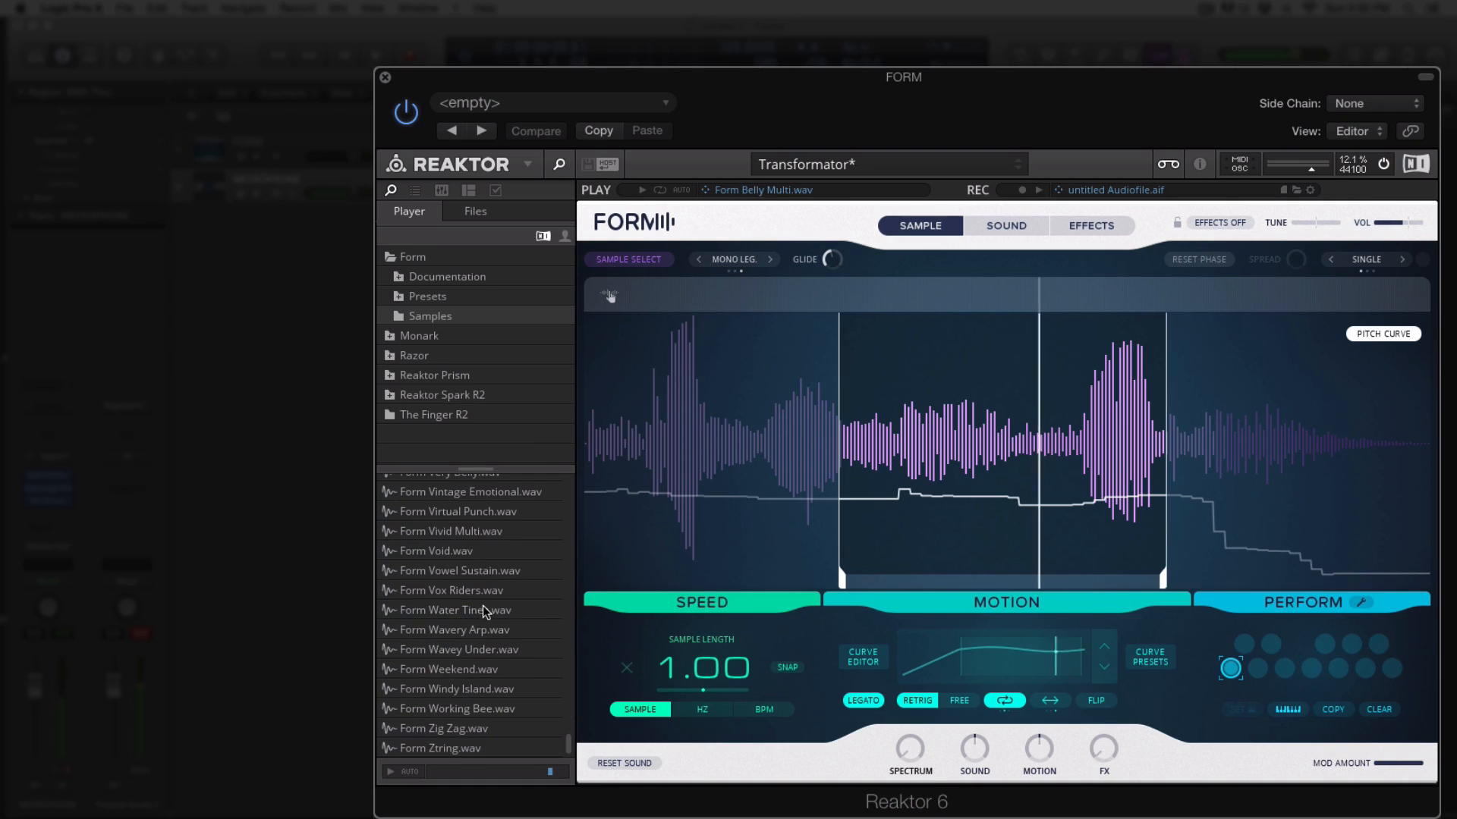
Audition Form Void.wav, Form Vowel Sustain.wav and Form Vox Riders.wav in the browser
left_click(455, 553)
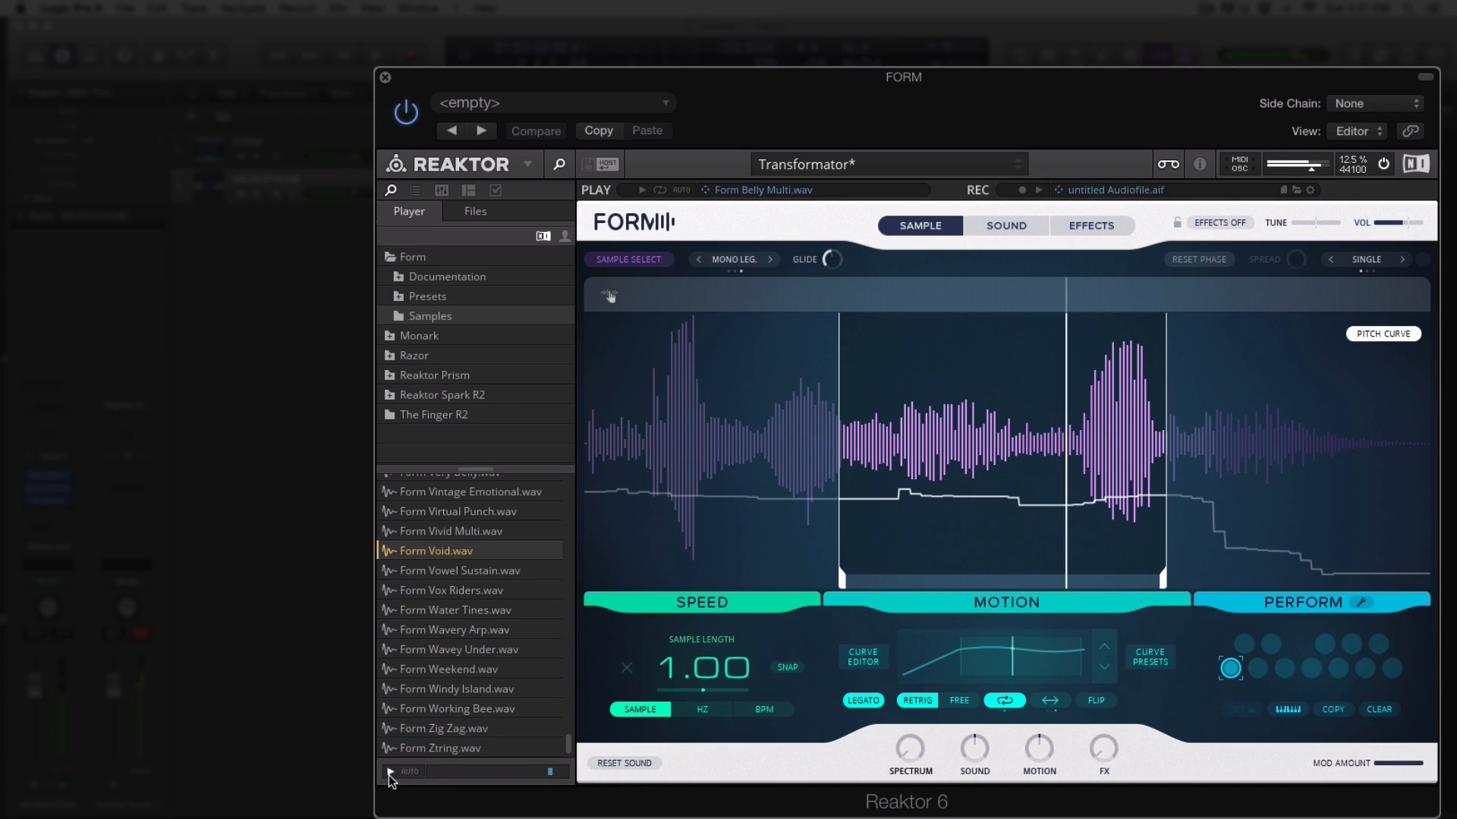
left_click(484, 572)
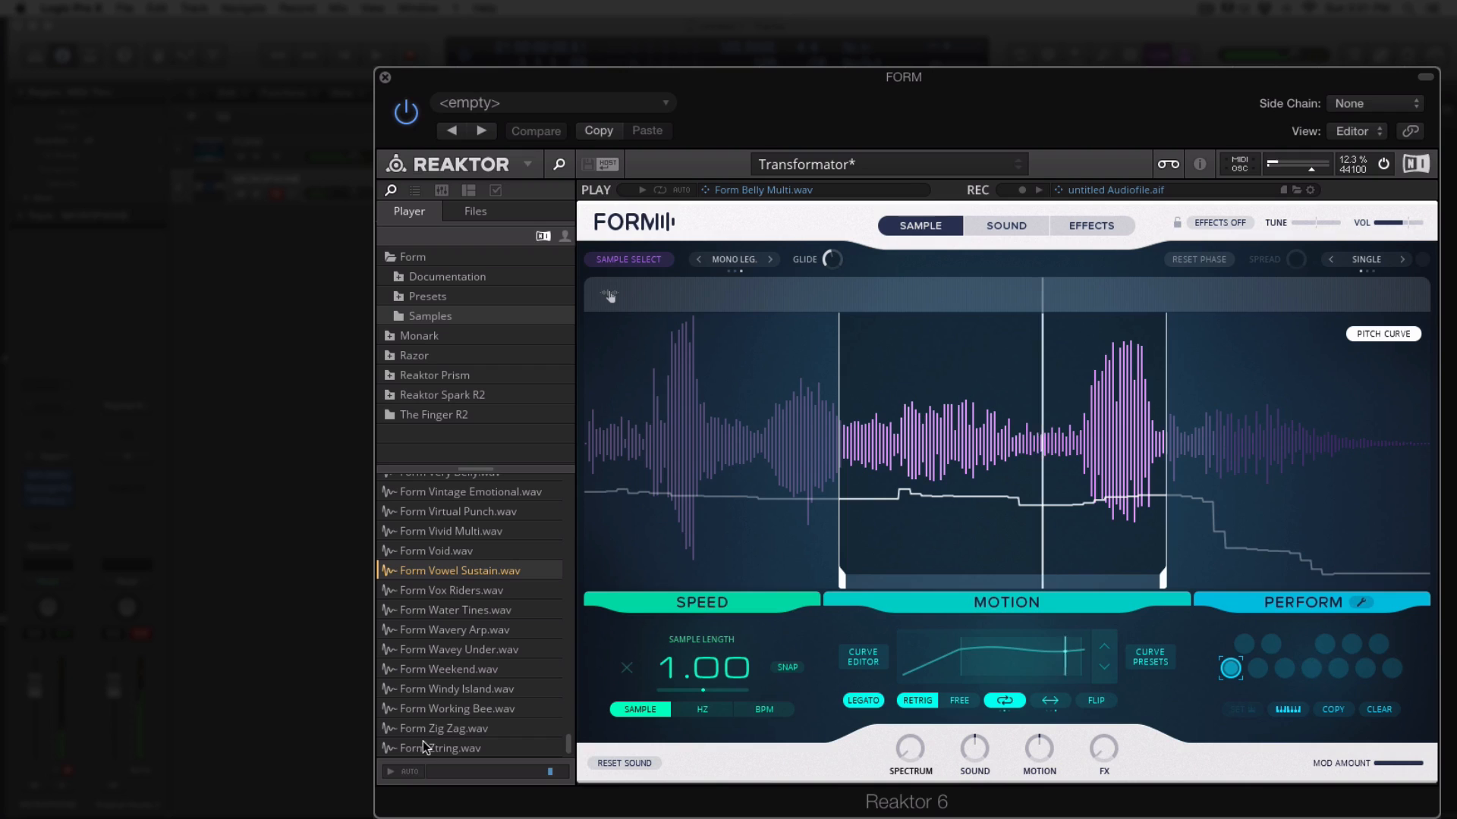
left_click(391, 772)
key("Down")
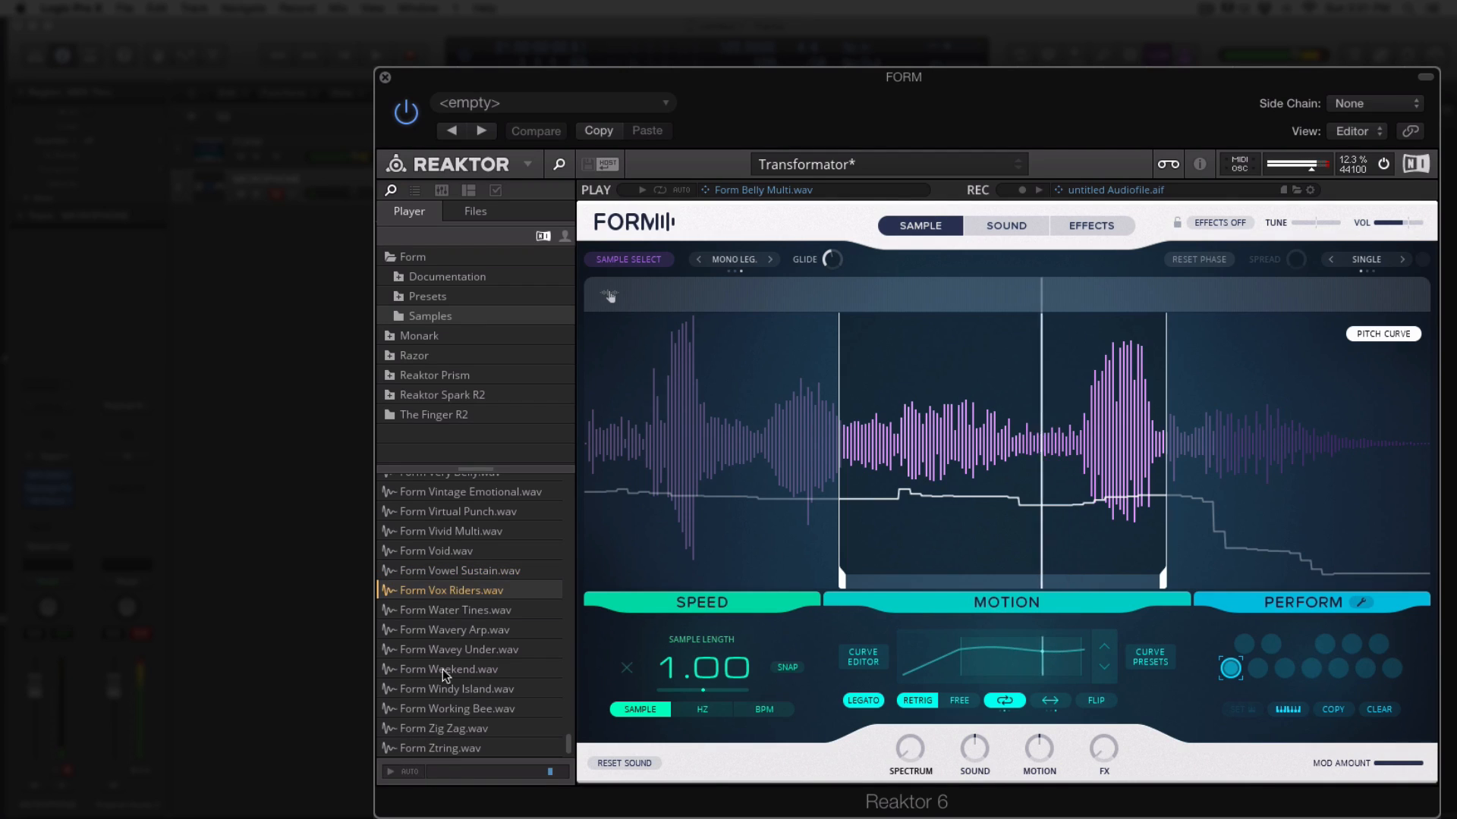
left_click(392, 772)
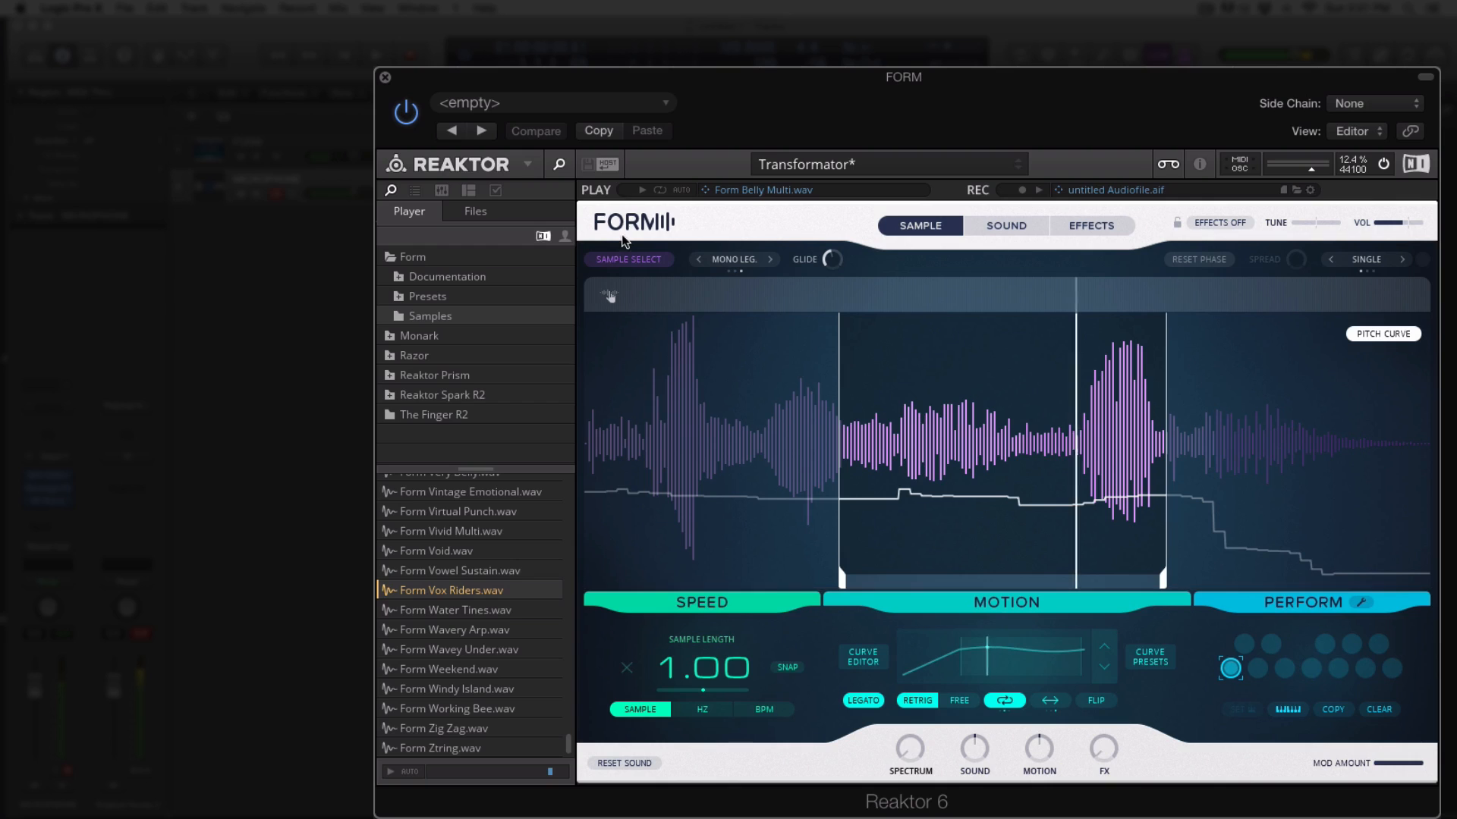
Open the sample selection view and place Form Vox Riders.wav from the browser in its waveform area
left_click(642, 260)
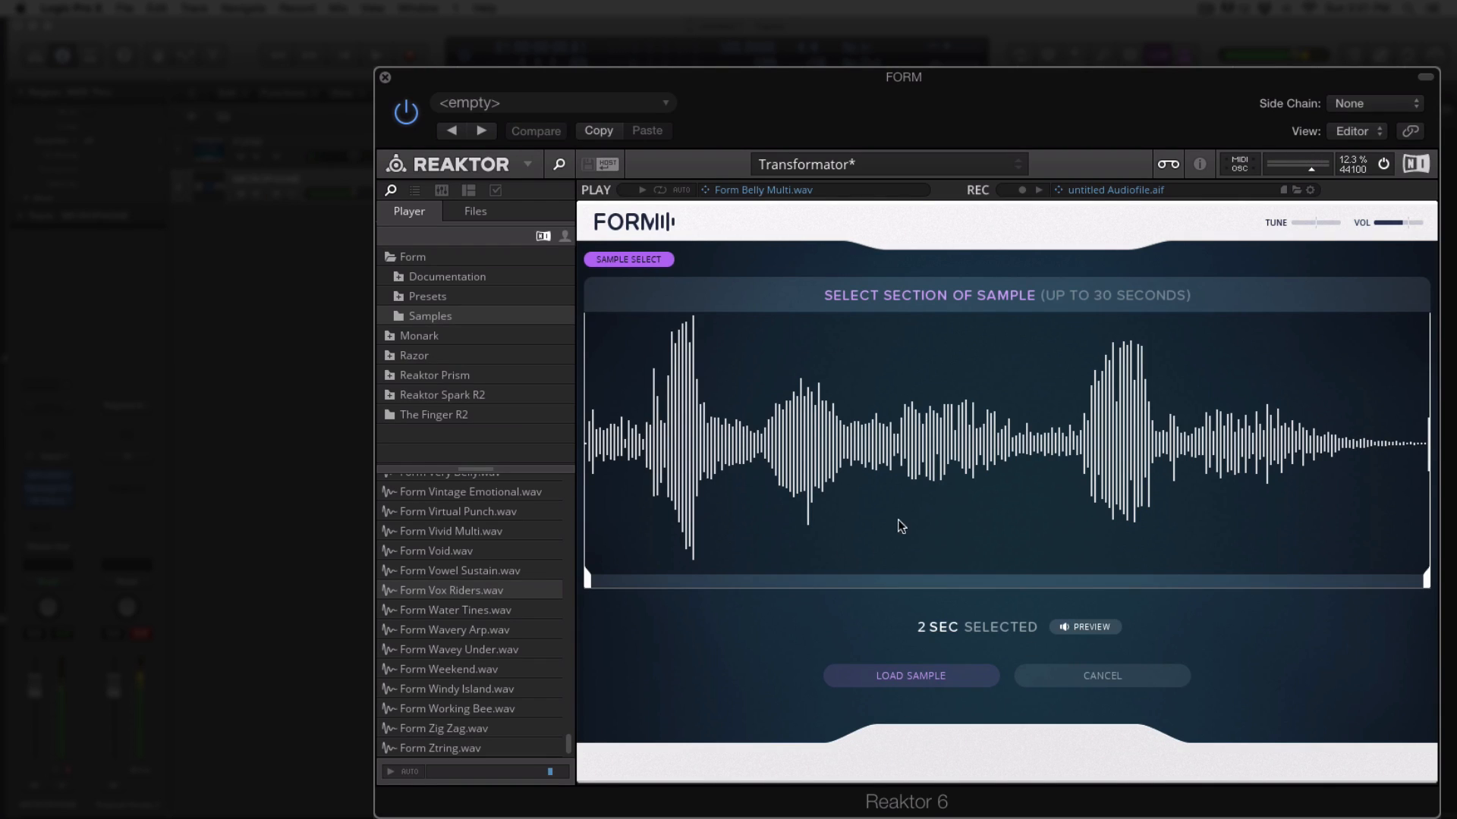
left_click(428, 594)
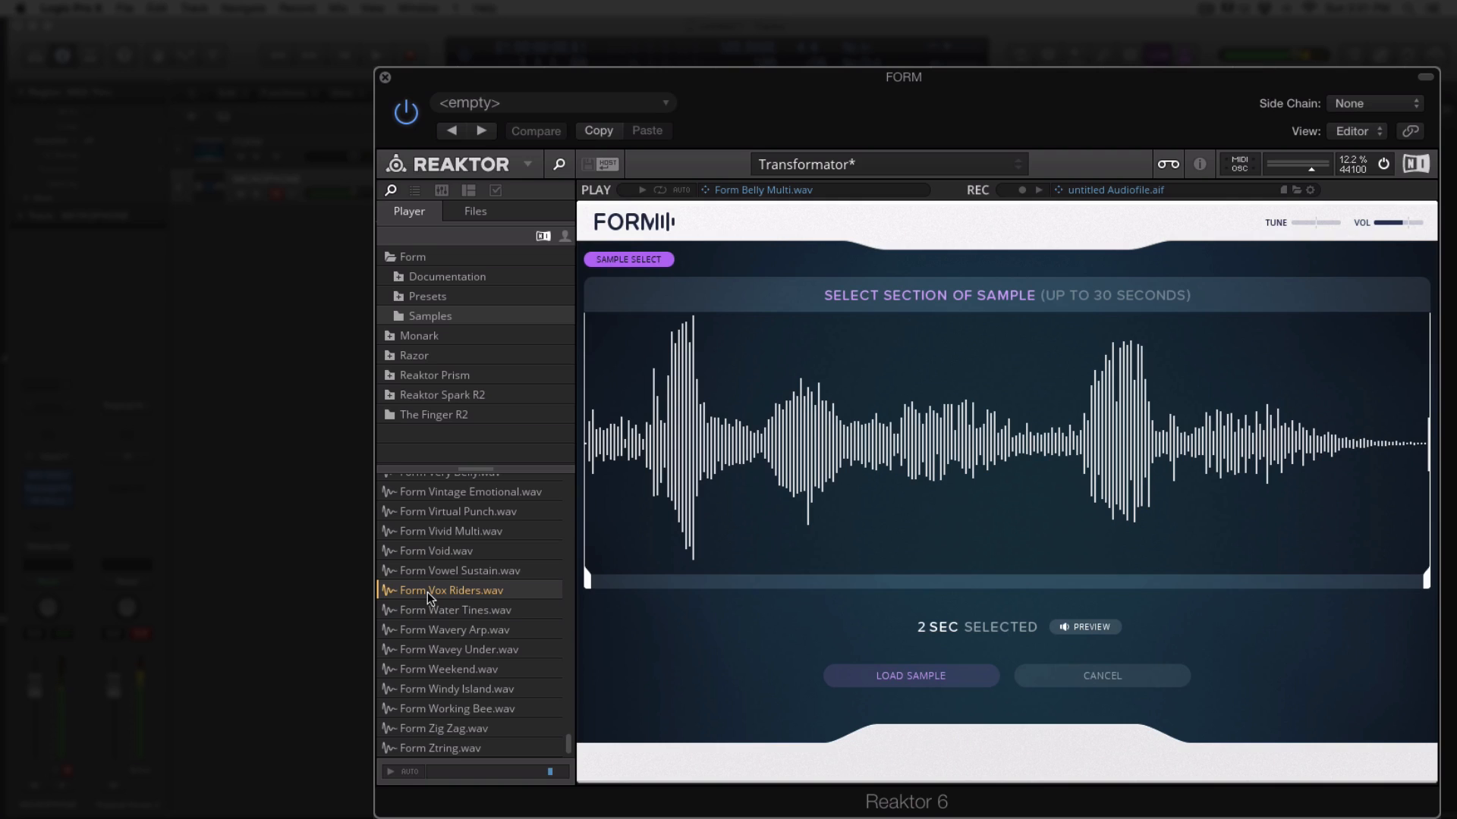
double_click(428, 594)
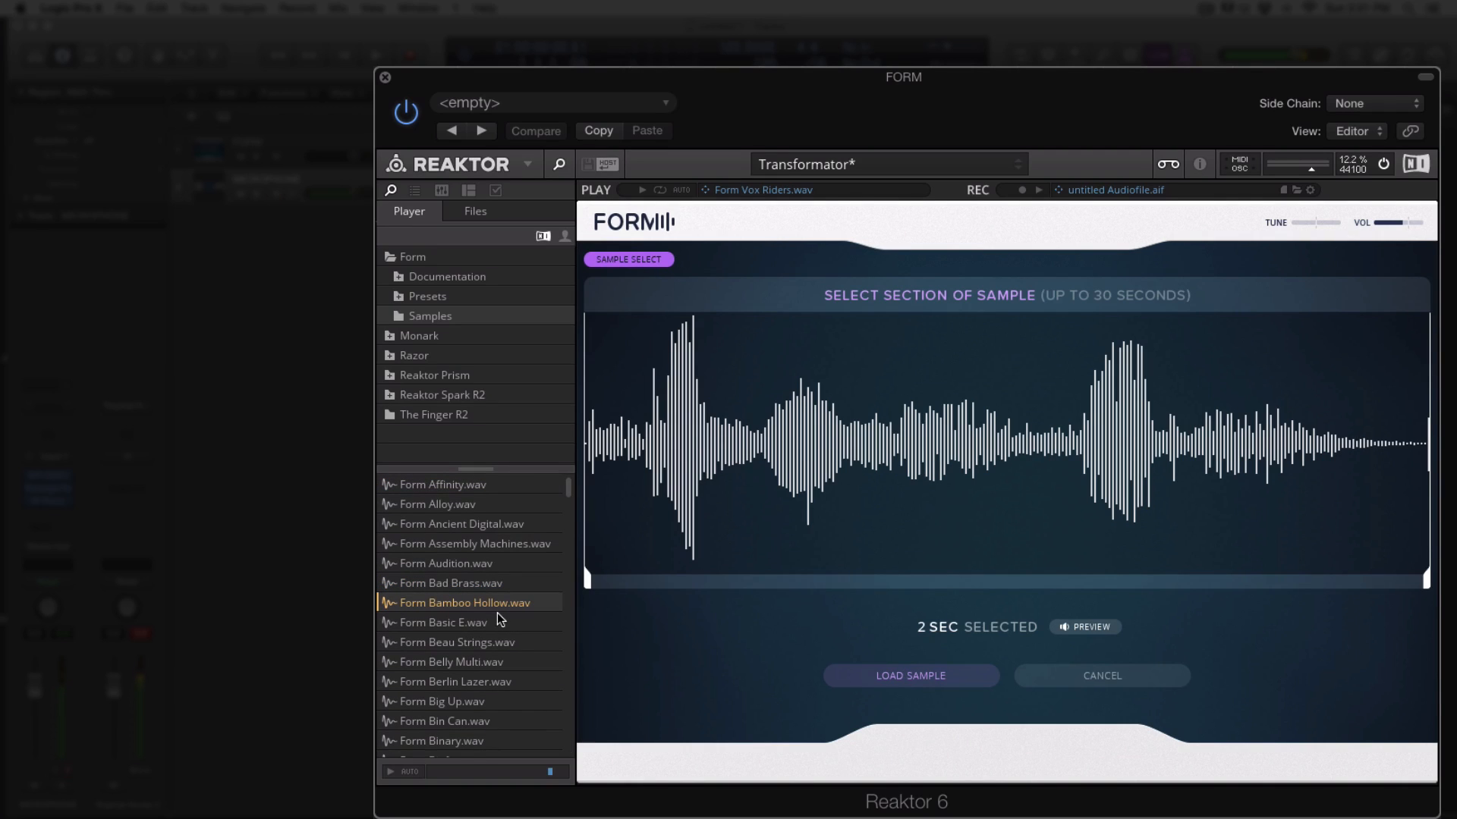
scroll(498, 618, "down", 20)
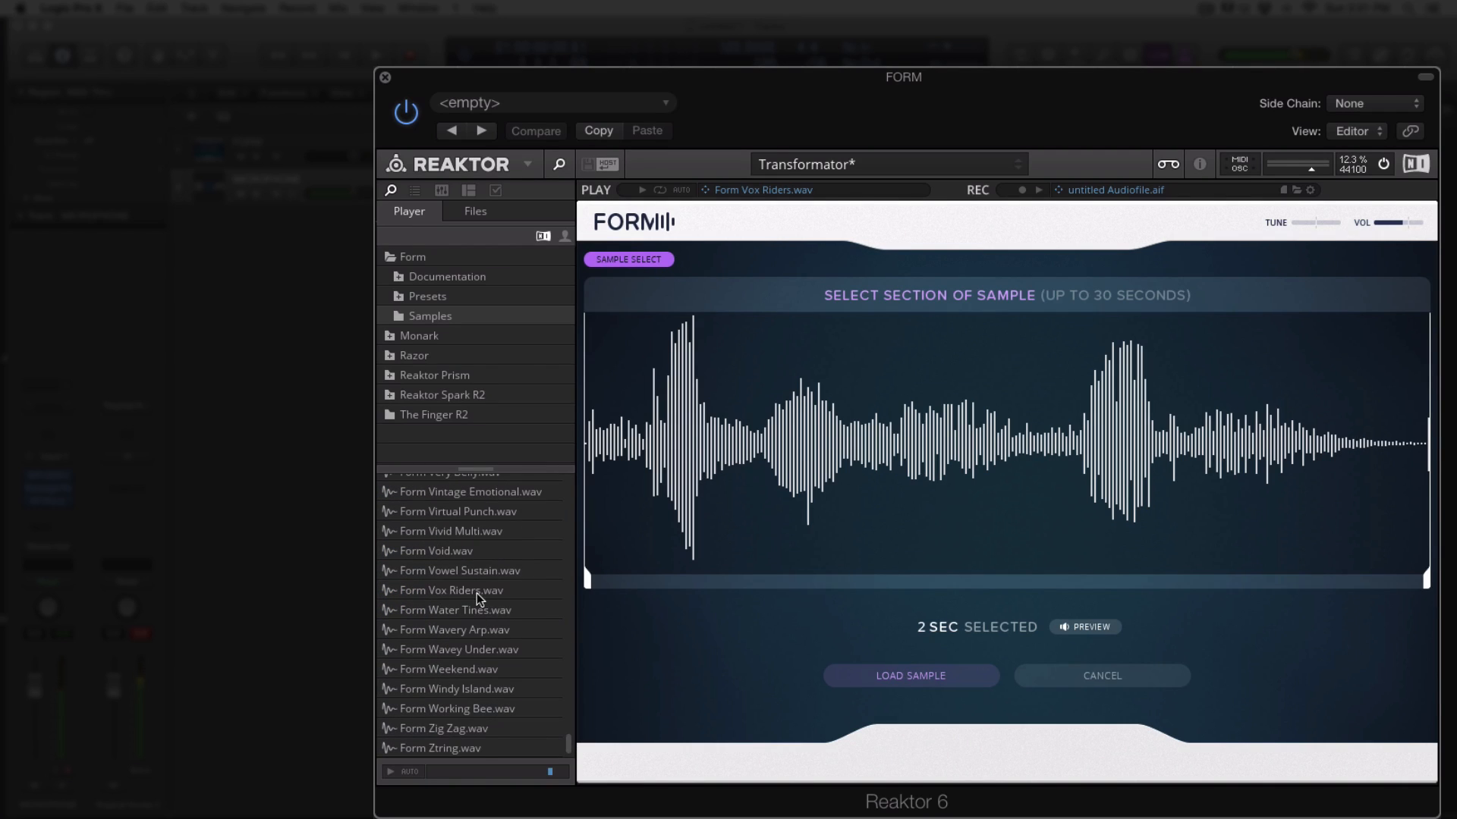
left_click(477, 593)
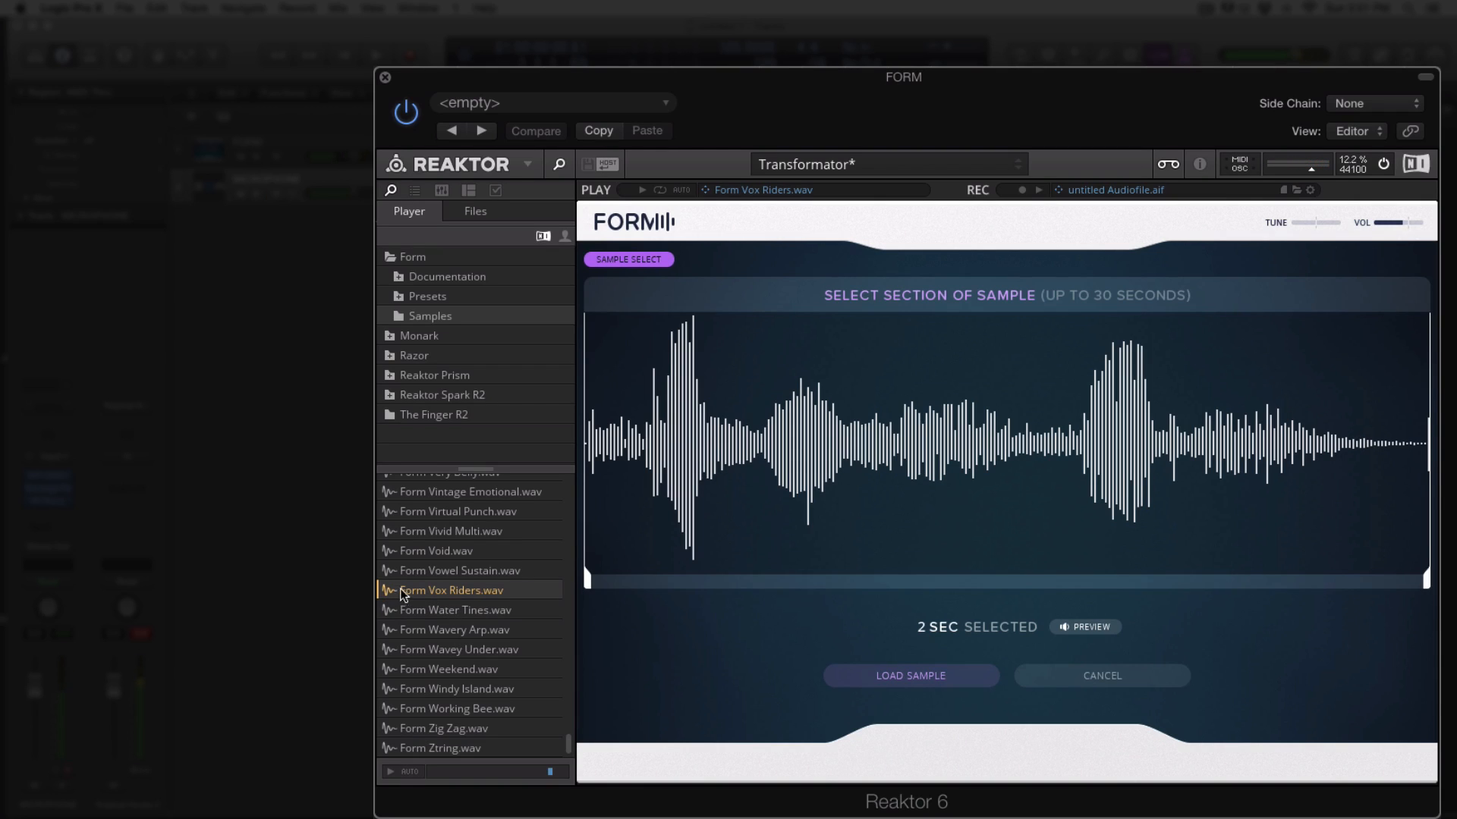
left_click_drag(571, 561, 821, 523)
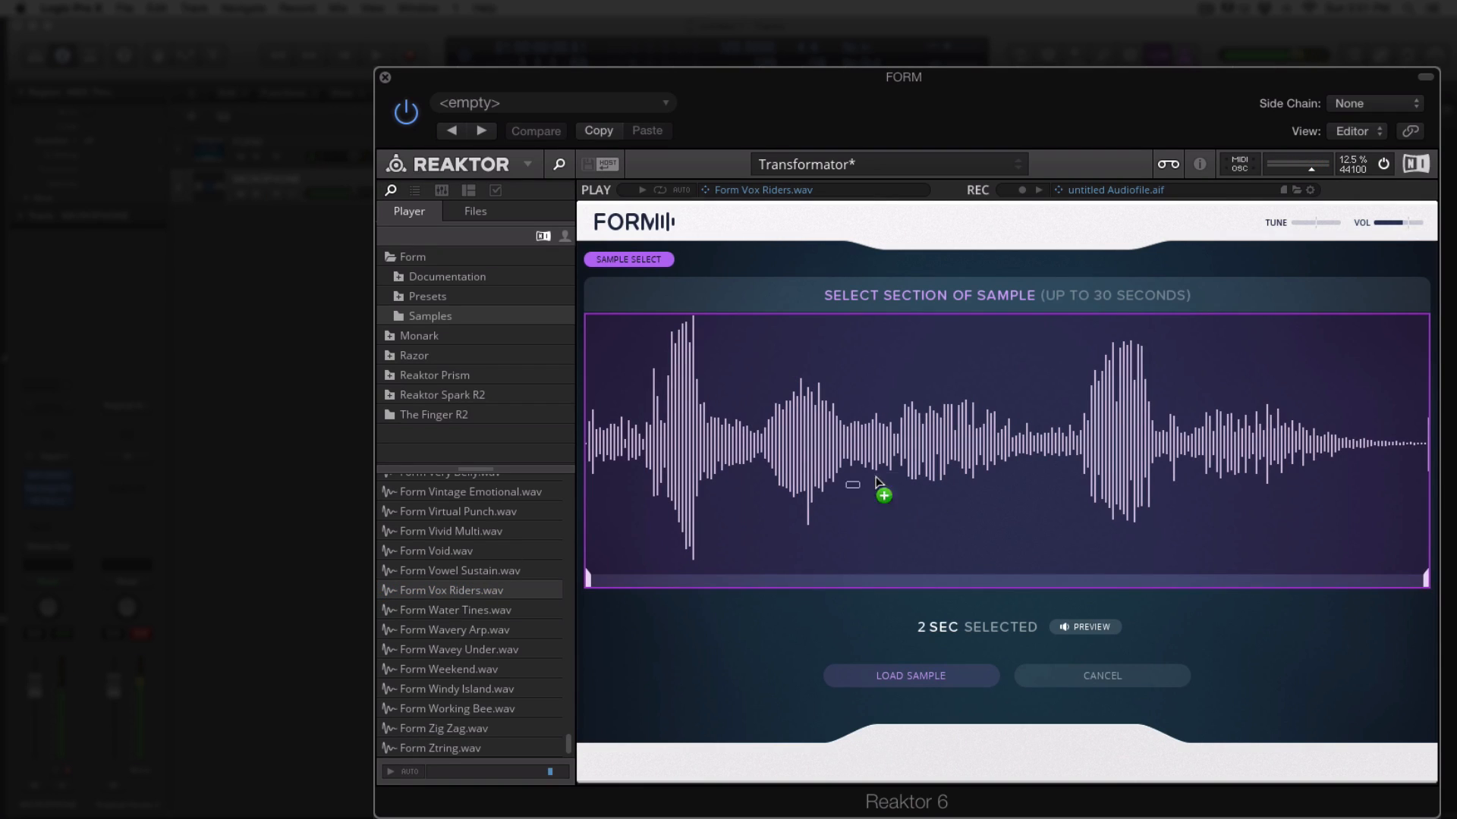
left_click_drag(956, 501, 956, 498)
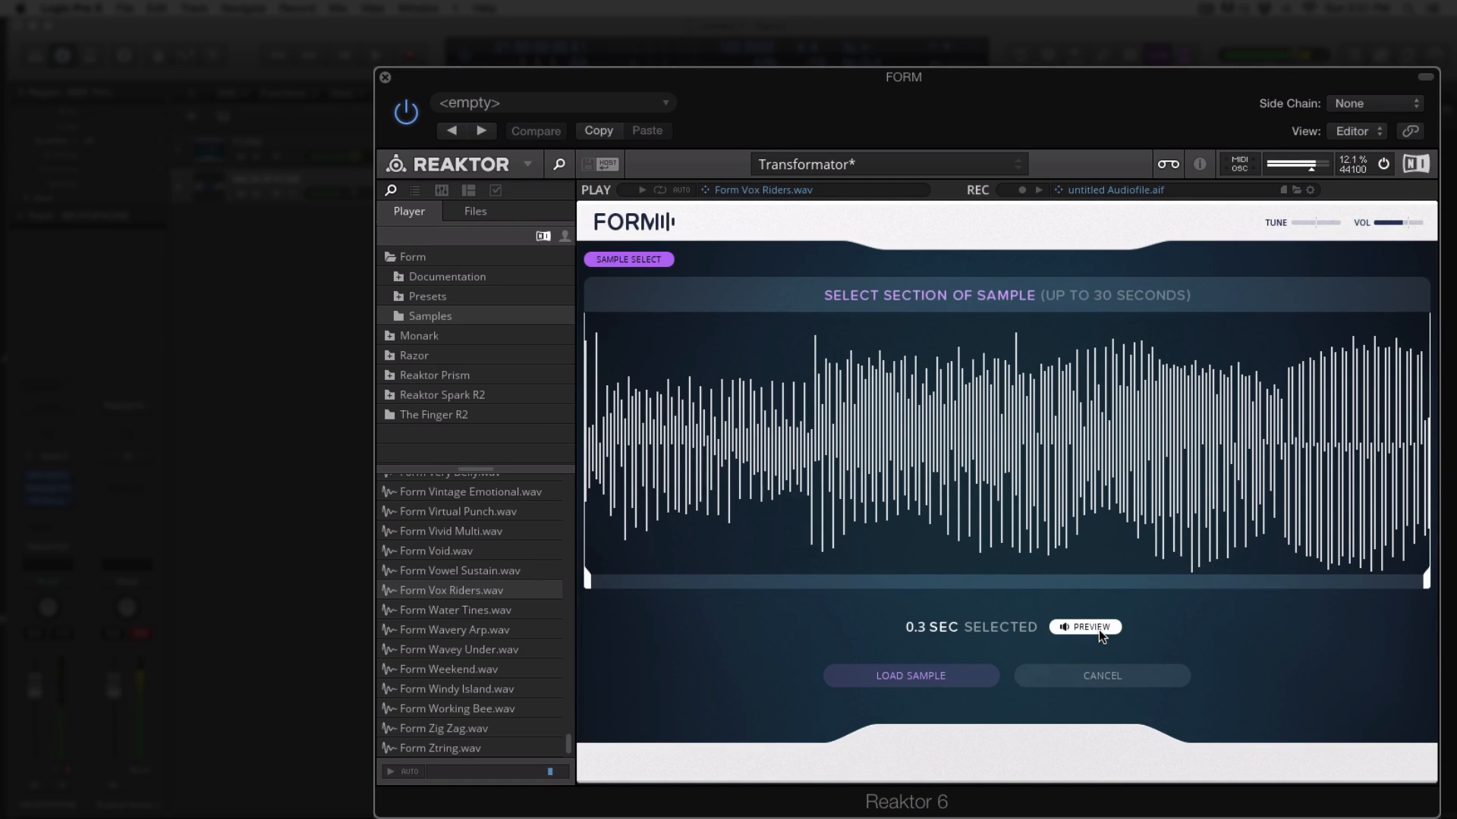
Replace the candidate sample with Form Weekend.wav and preview it
left_click(447, 672)
left_click_drag(783, 520, 786, 522)
left_click(1091, 630)
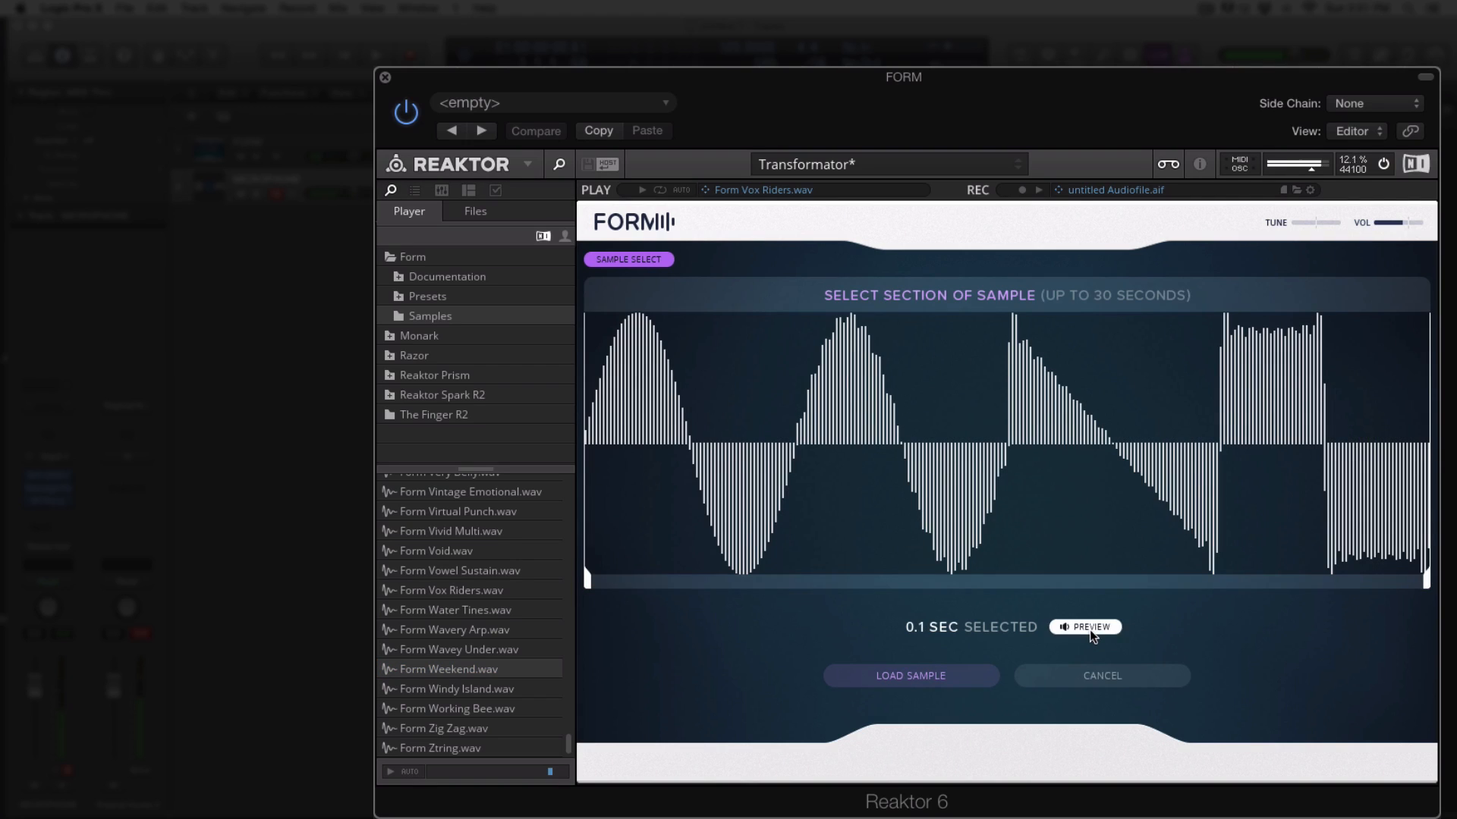
Audition Form Vivid Multi.wav and Form Virtual Punch.wav, and load Form Virtual Punch.wav as the sample
left_click(468, 534)
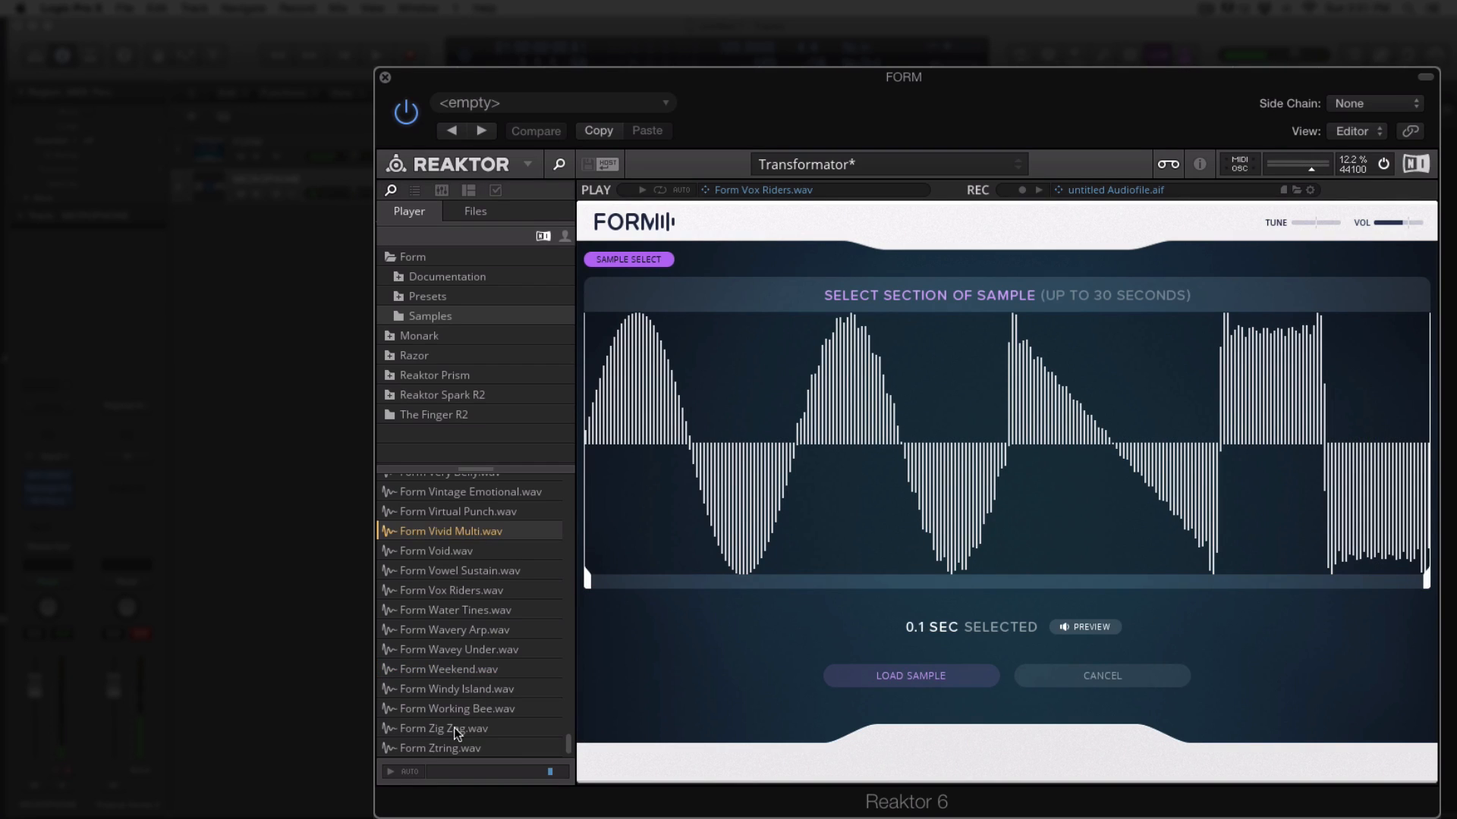
left_click(489, 513)
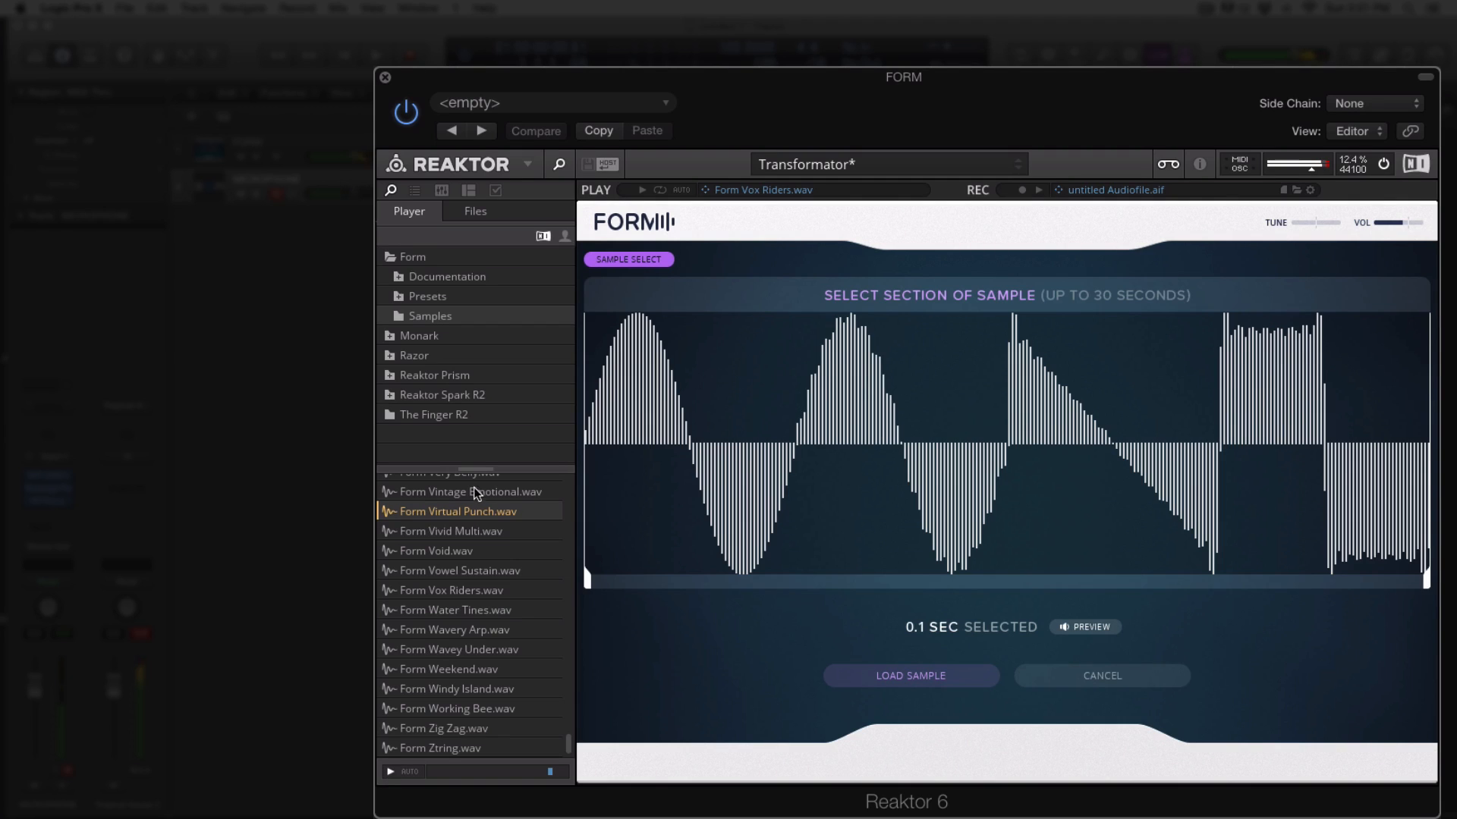
left_click_drag(461, 514, 788, 468)
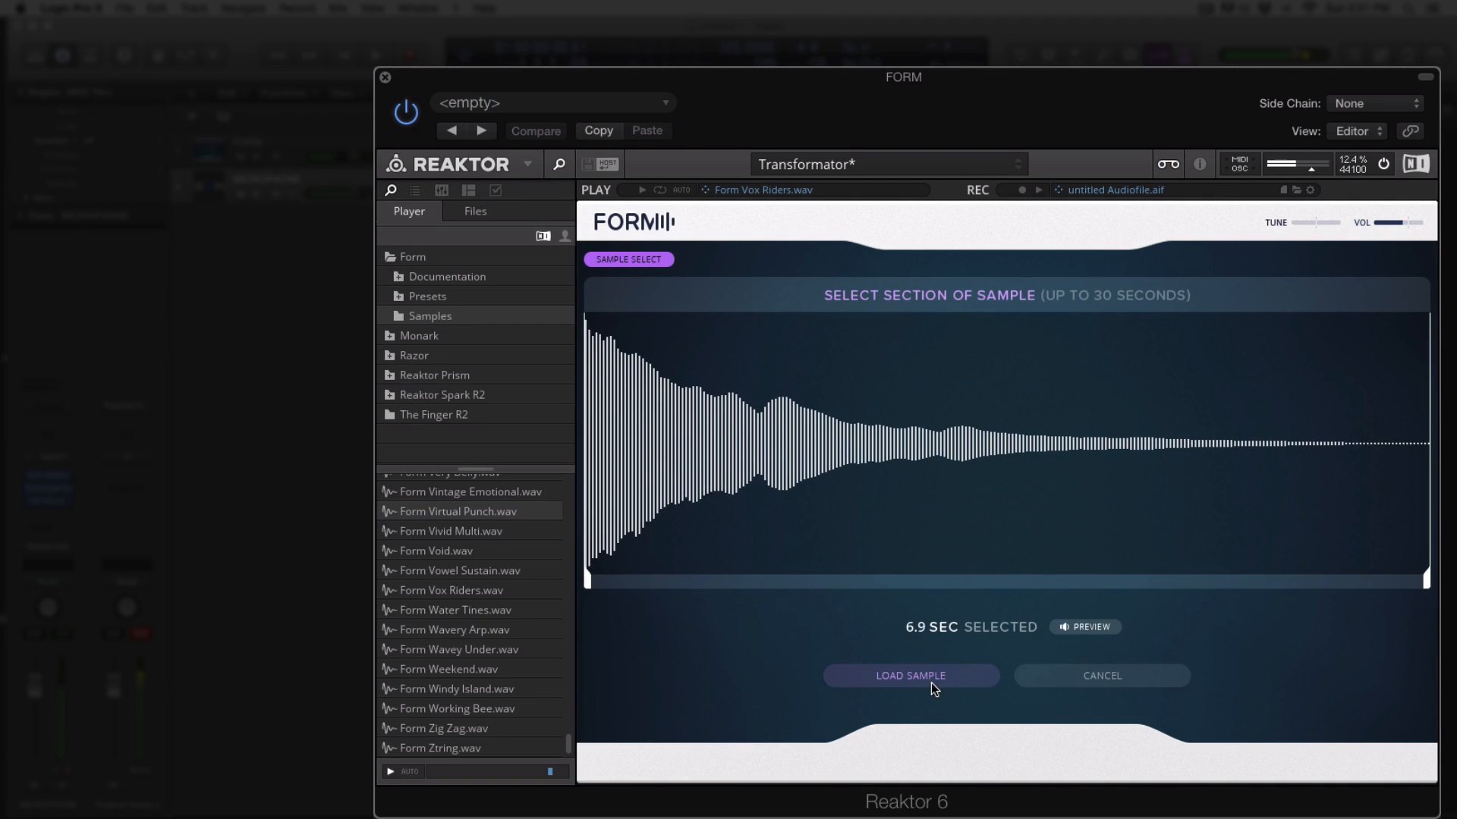
left_click(911, 675)
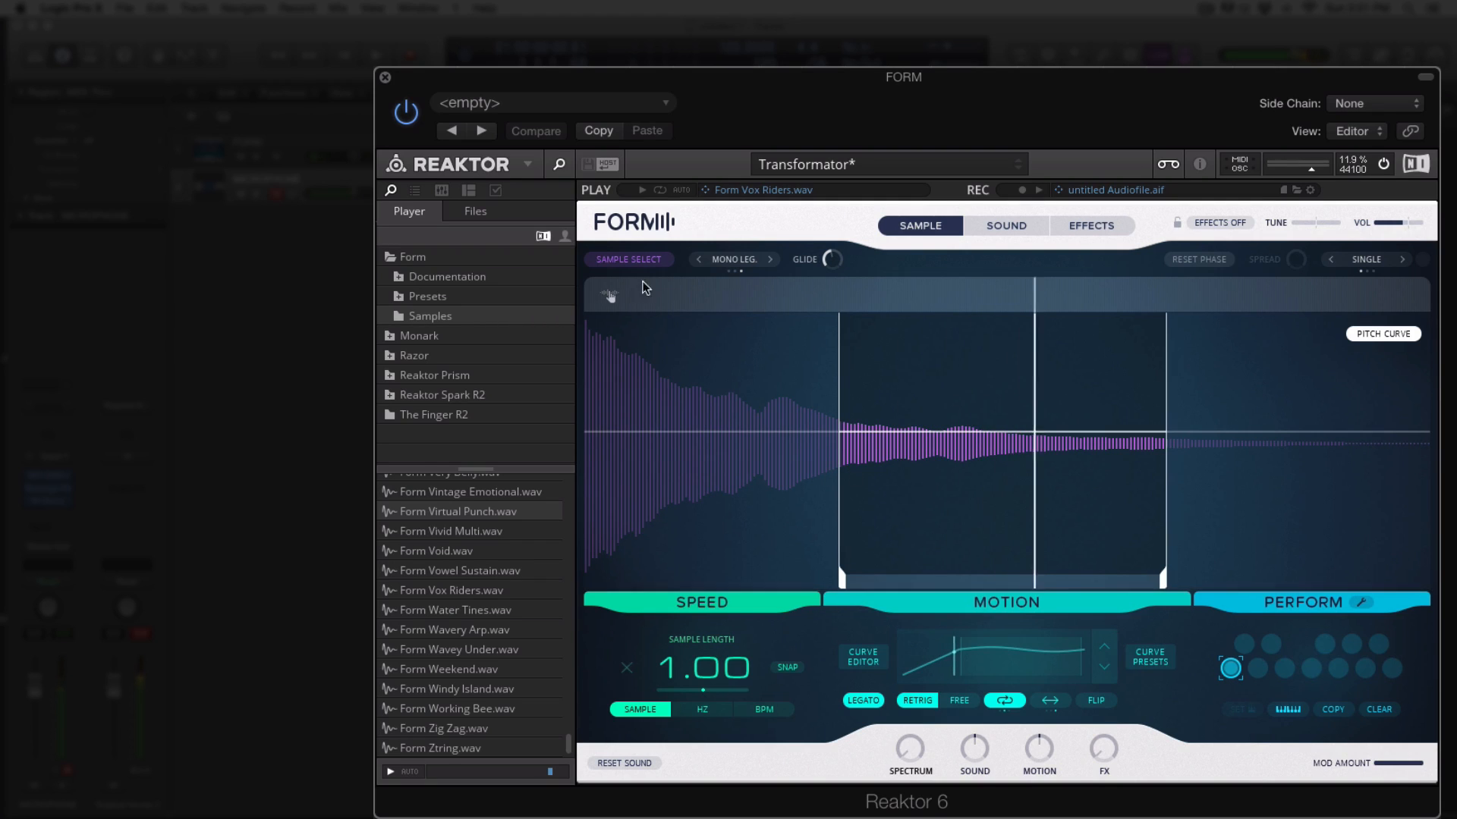
left_click(636, 262)
left_click_drag(589, 581, 510, 540)
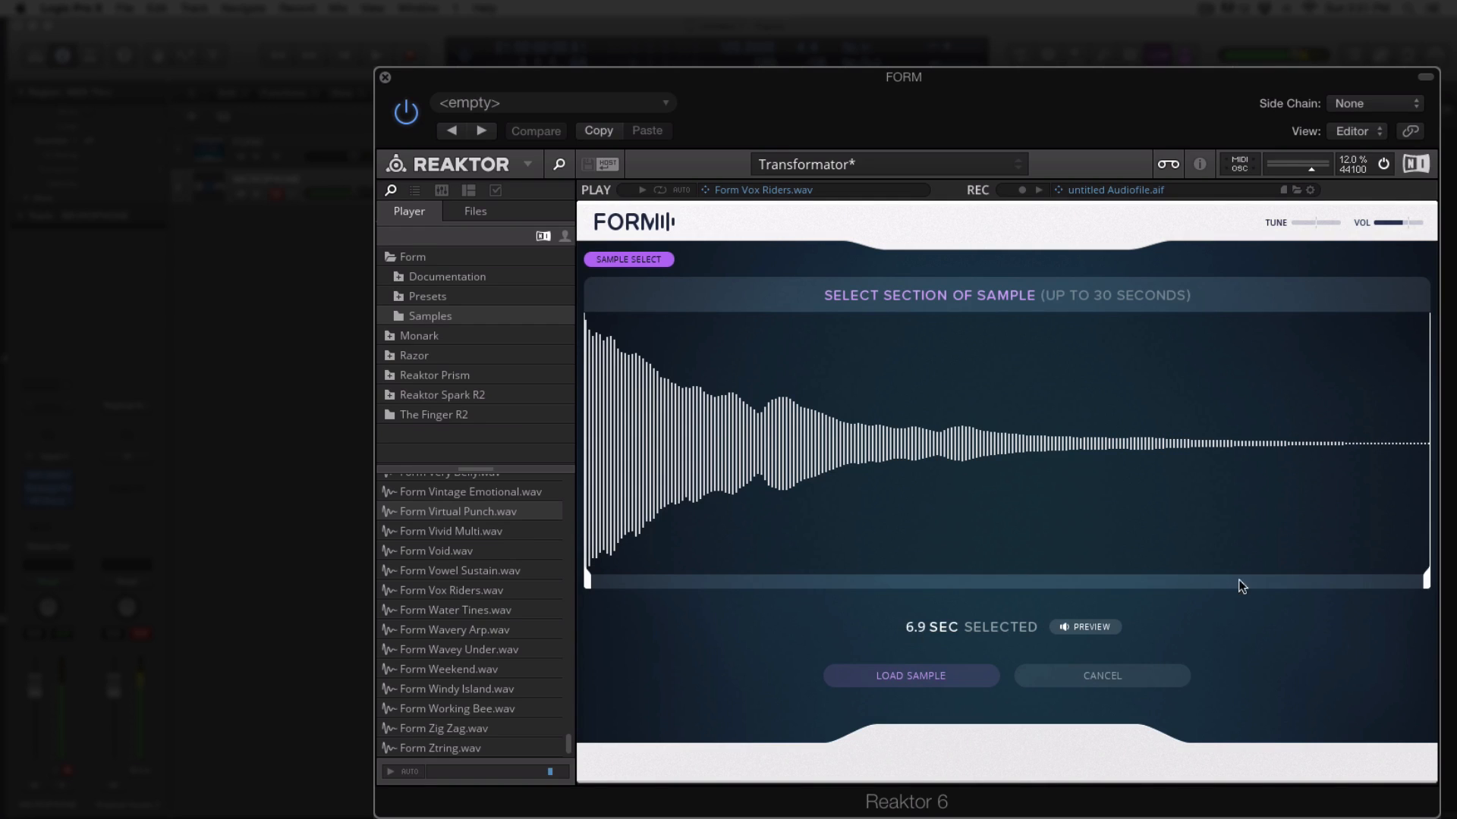
mouse_move(1426, 576)
left_mouse_down()
mouse_move(1394, 580)
mouse_move(1426, 580)
left_mouse_up()
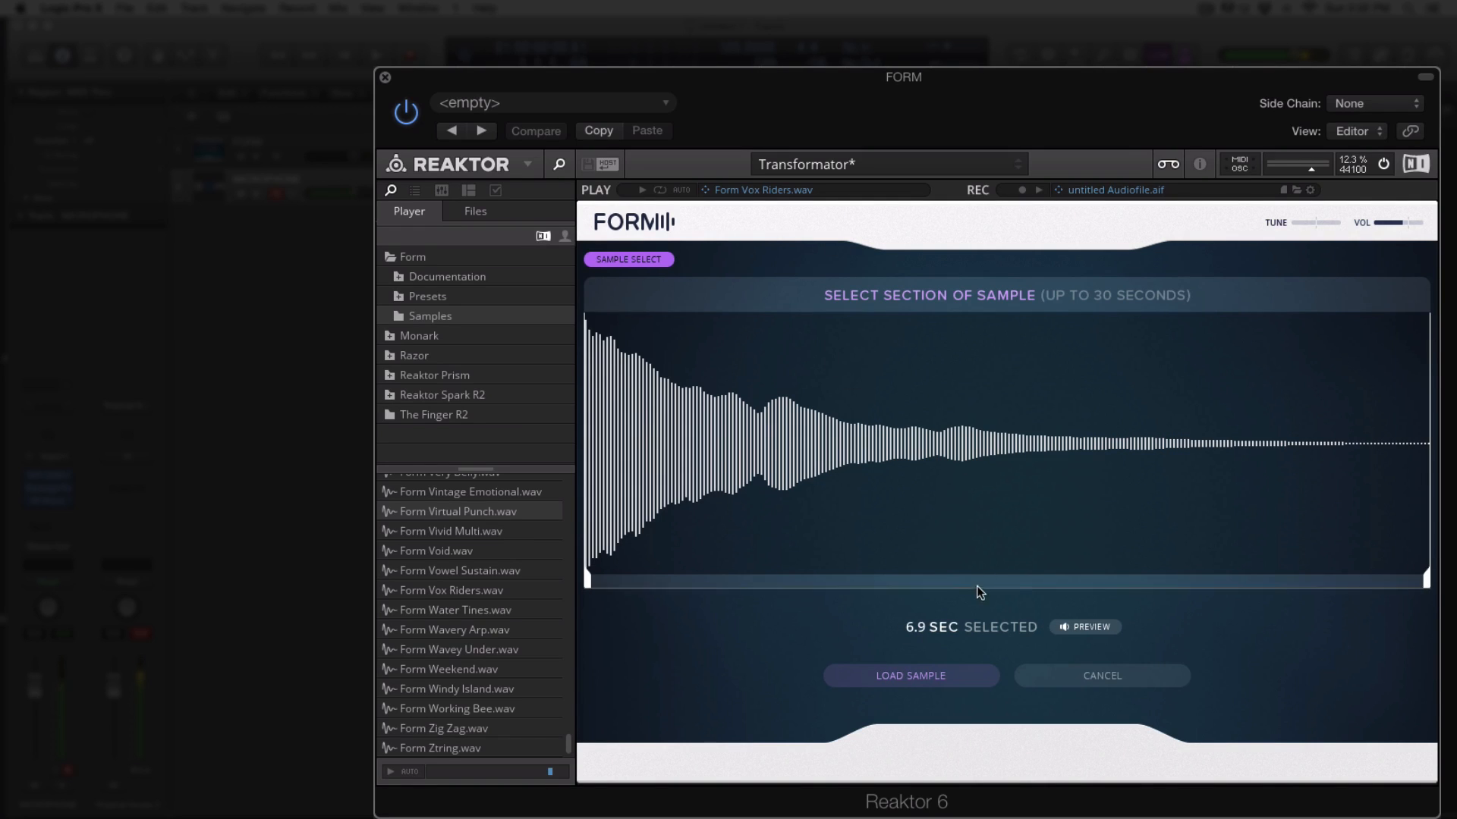
left_click(1092, 683)
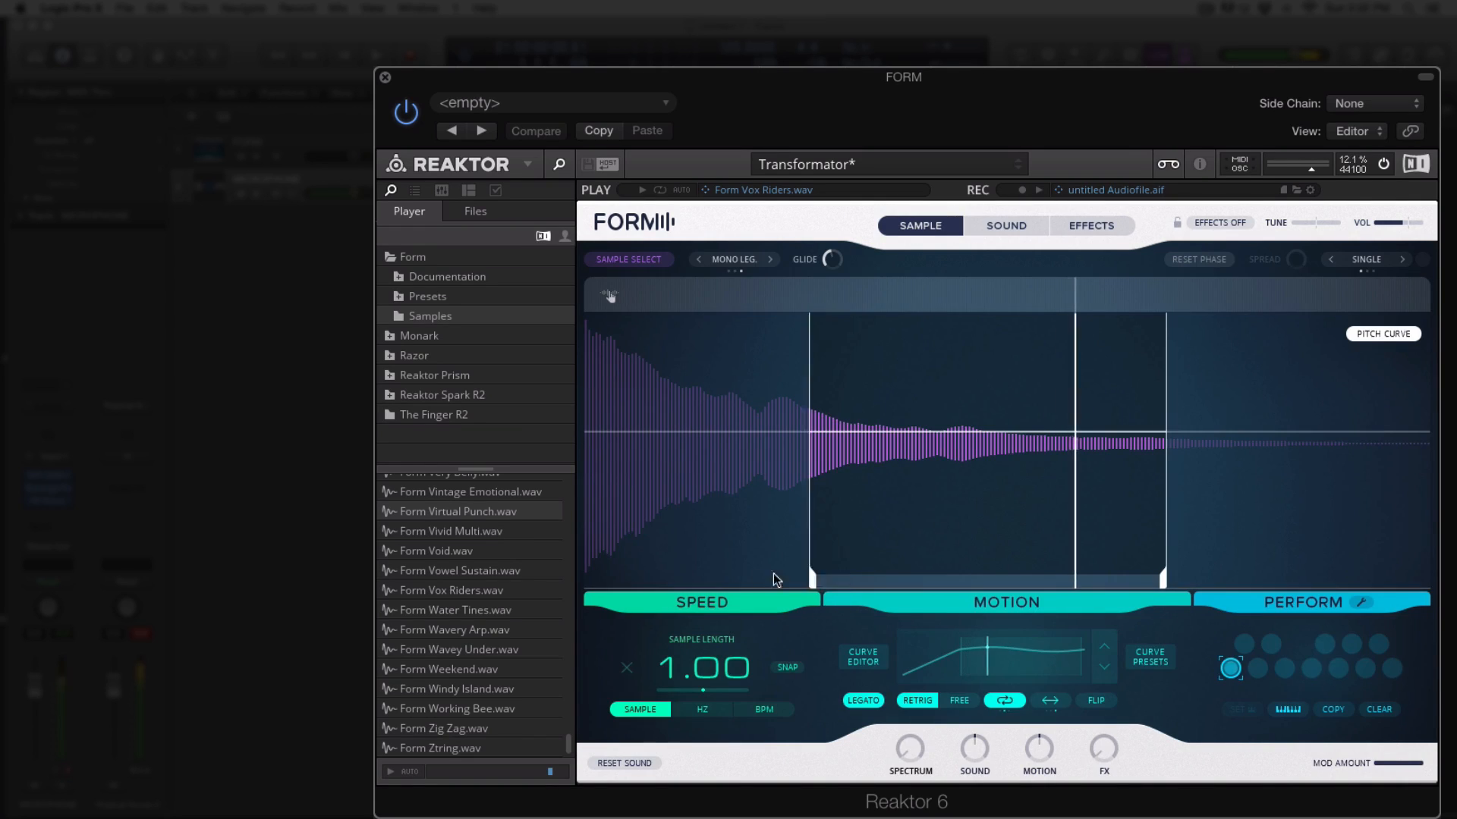
Move the playback region's start marker to the beginning of the waveform and its end marker slightly earlier
left_click_drag(837, 581, 588, 580)
mouse_move(1168, 586)
left_mouse_down()
mouse_move(1396, 586)
mouse_move(1158, 580)
left_mouse_up()
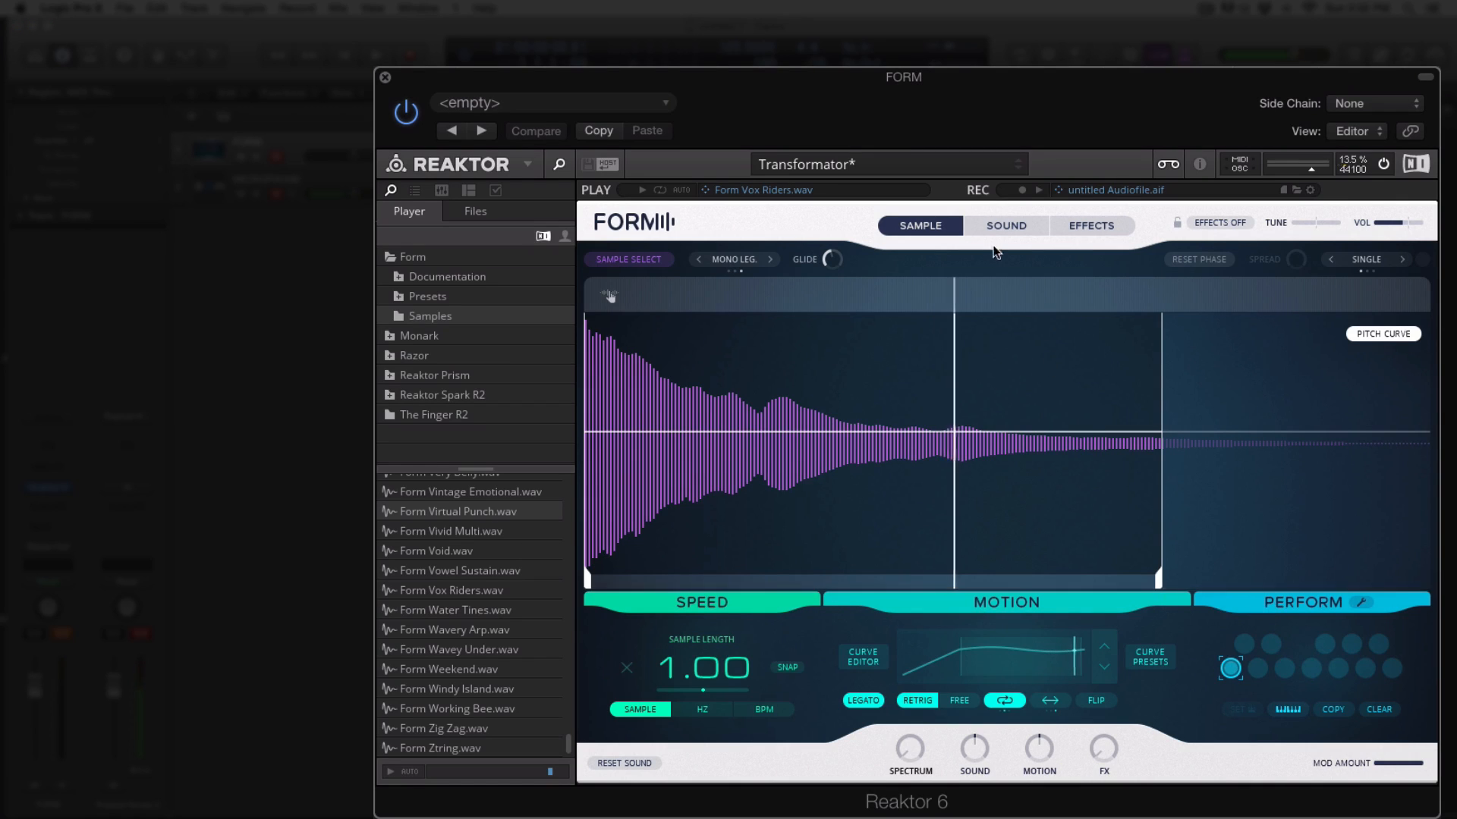
View the Sound and Effects pages and the sample selection view, and return to the Sample page without loading anything
left_click(997, 227)
left_click(1085, 225)
left_click(939, 223)
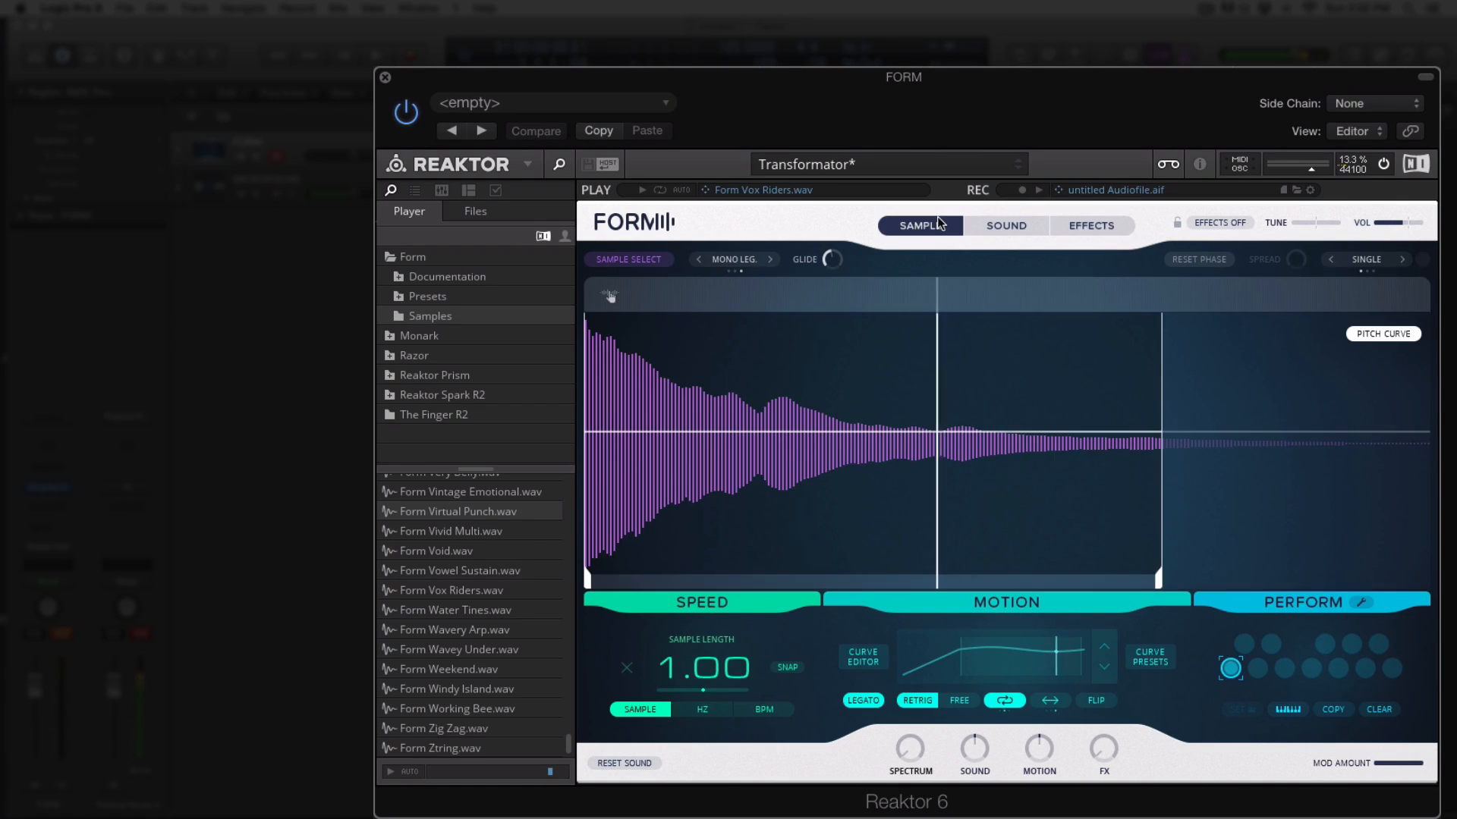
left_click(626, 259)
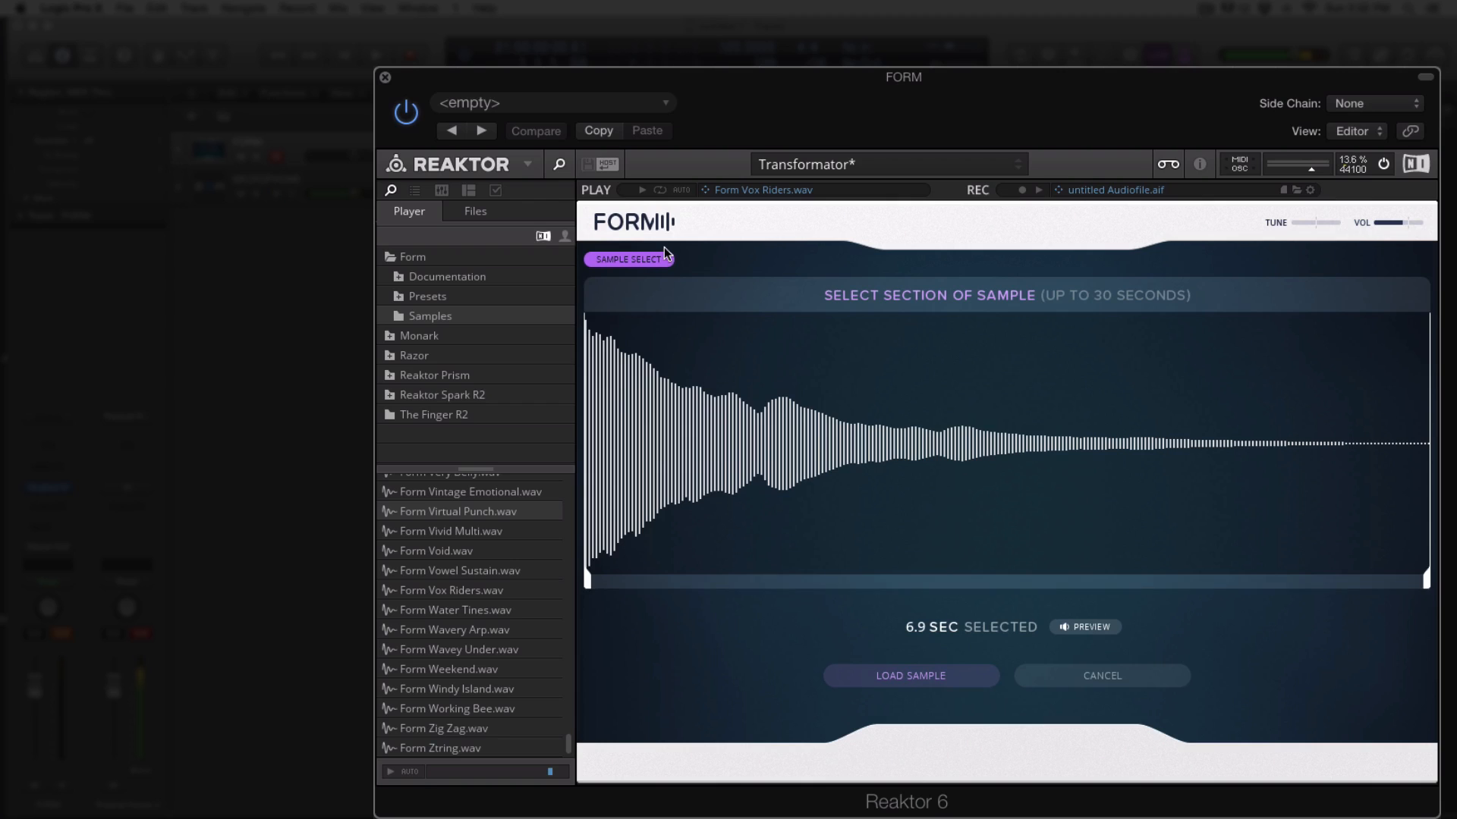
left_click(1152, 681)
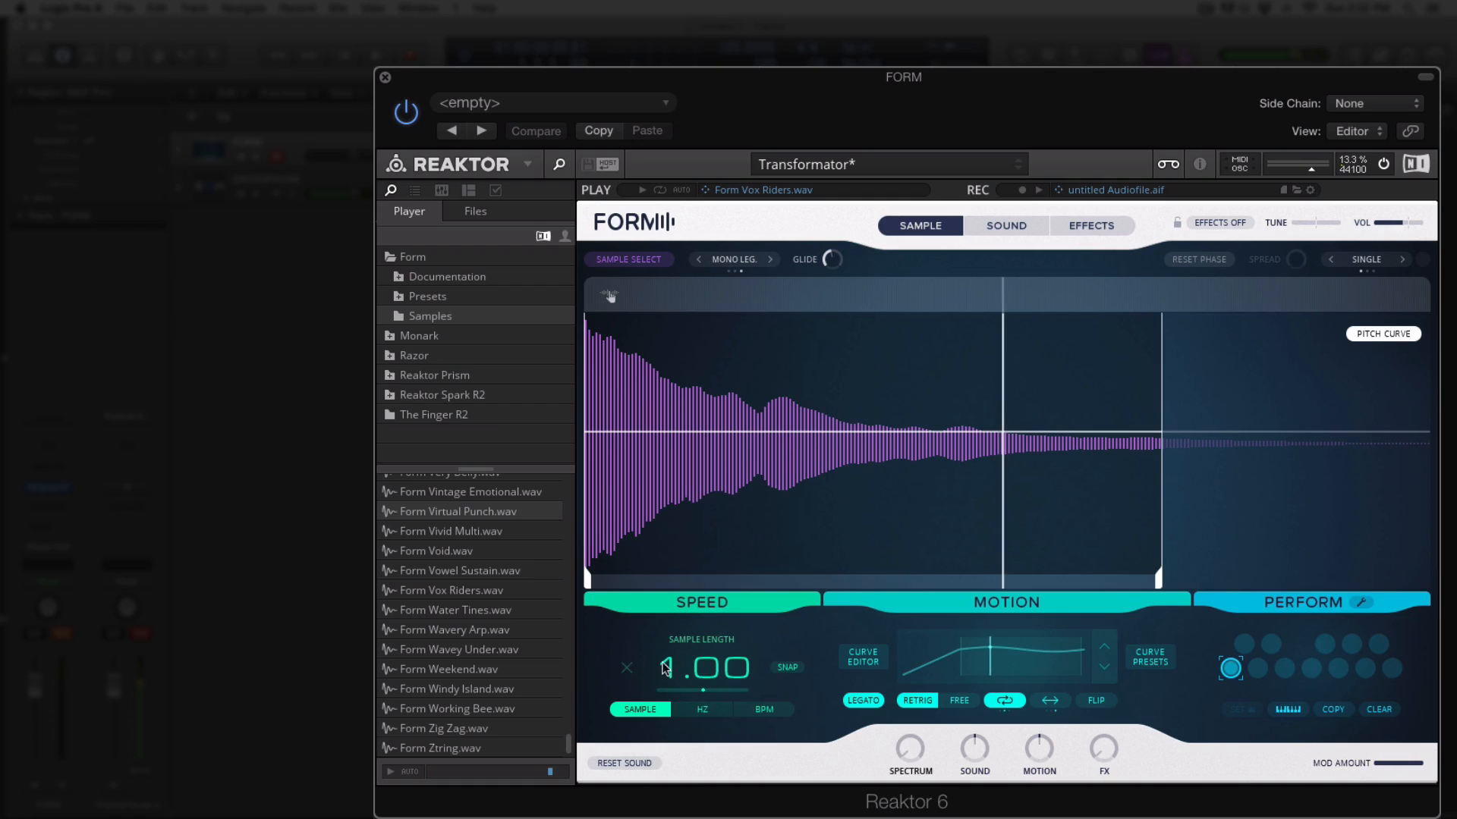
Try the Hz mode for the playback speed and switch back to Sample mode
left_click(701, 709)
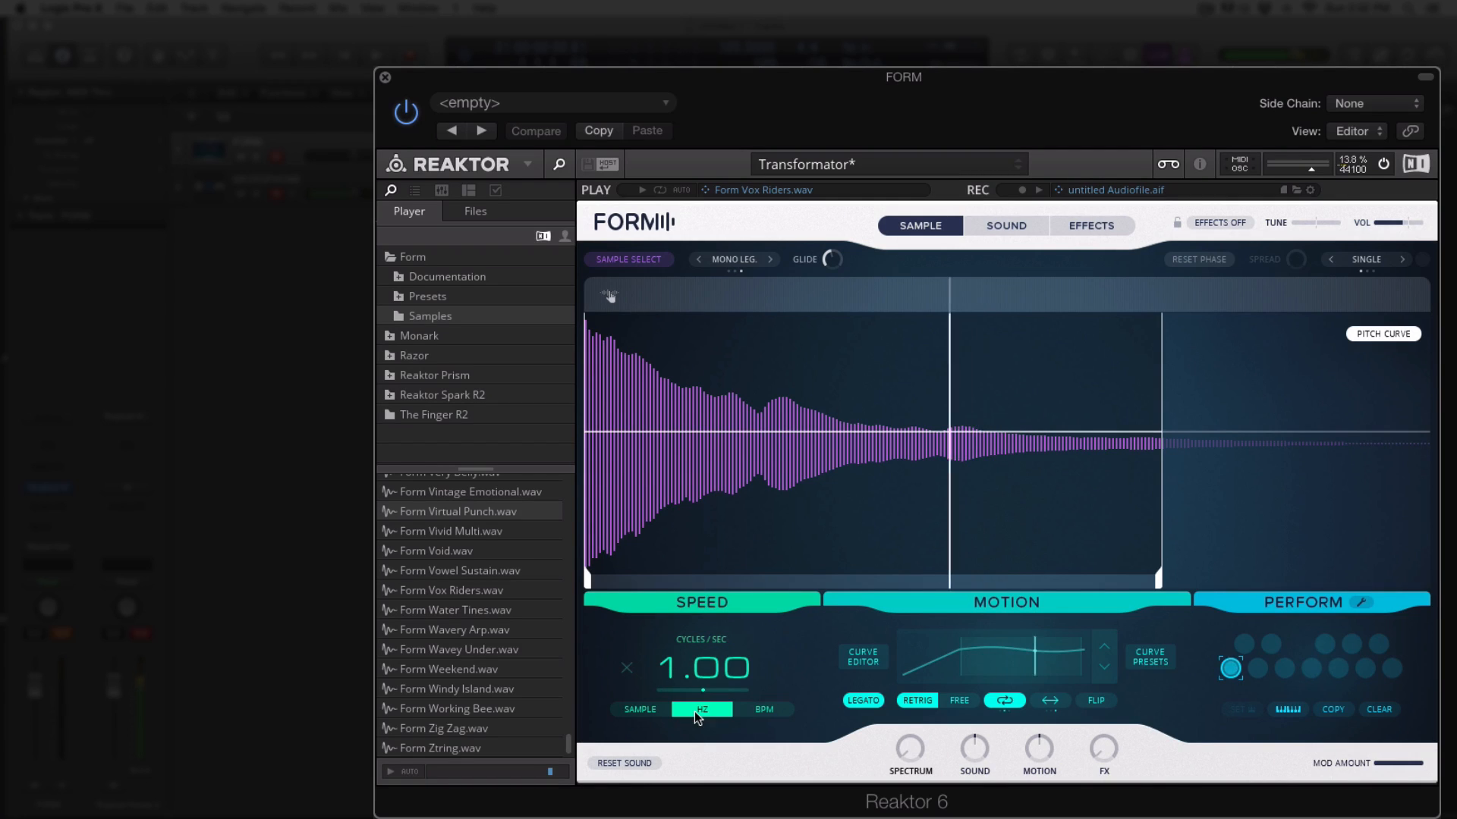
left_click(641, 710)
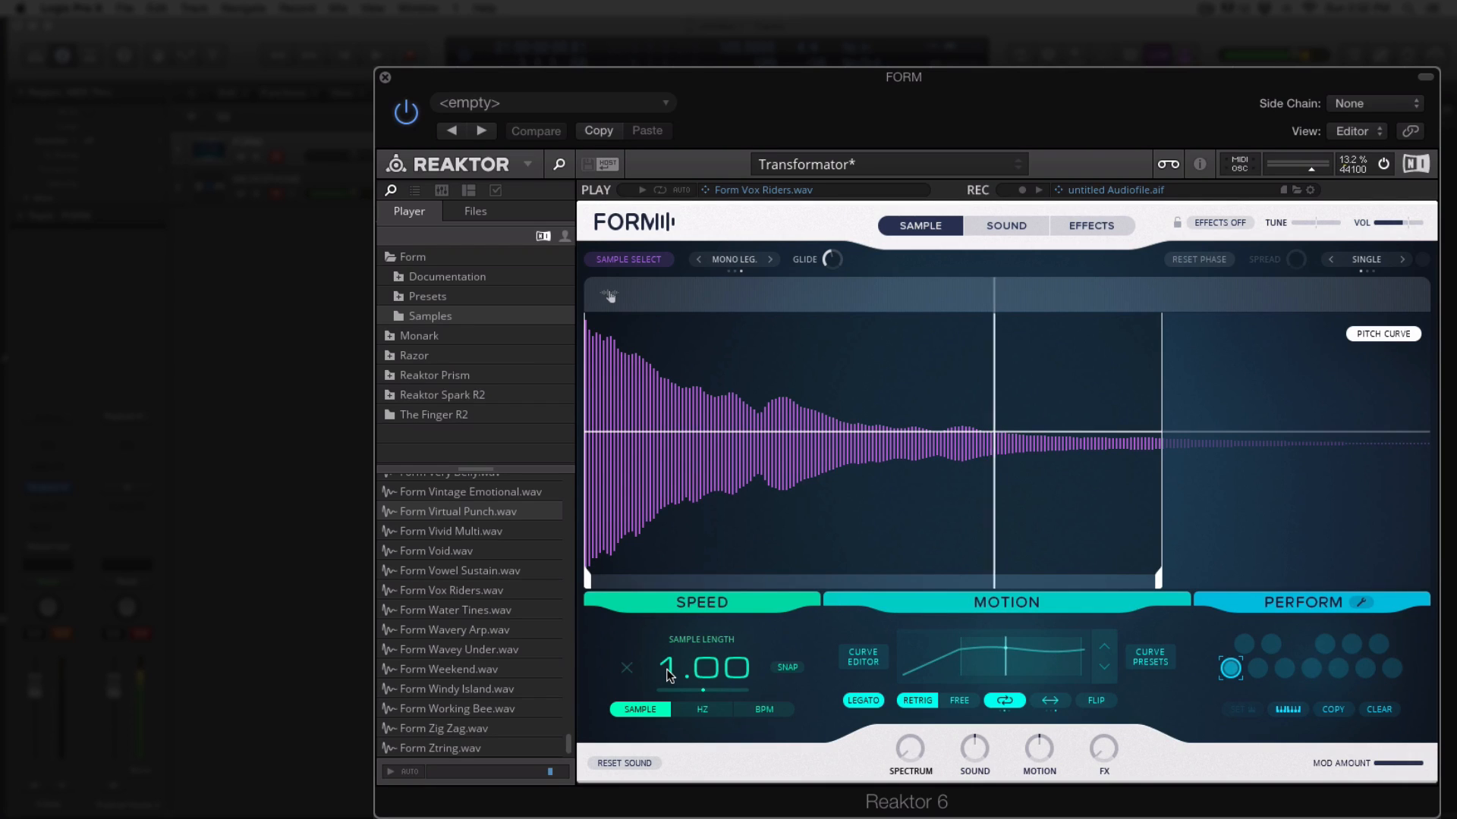
Try sample length multipliers of 5.05 and 16.00 for the playback speed, and set it to 0.12
left_click_drag(666, 676, 663, 603)
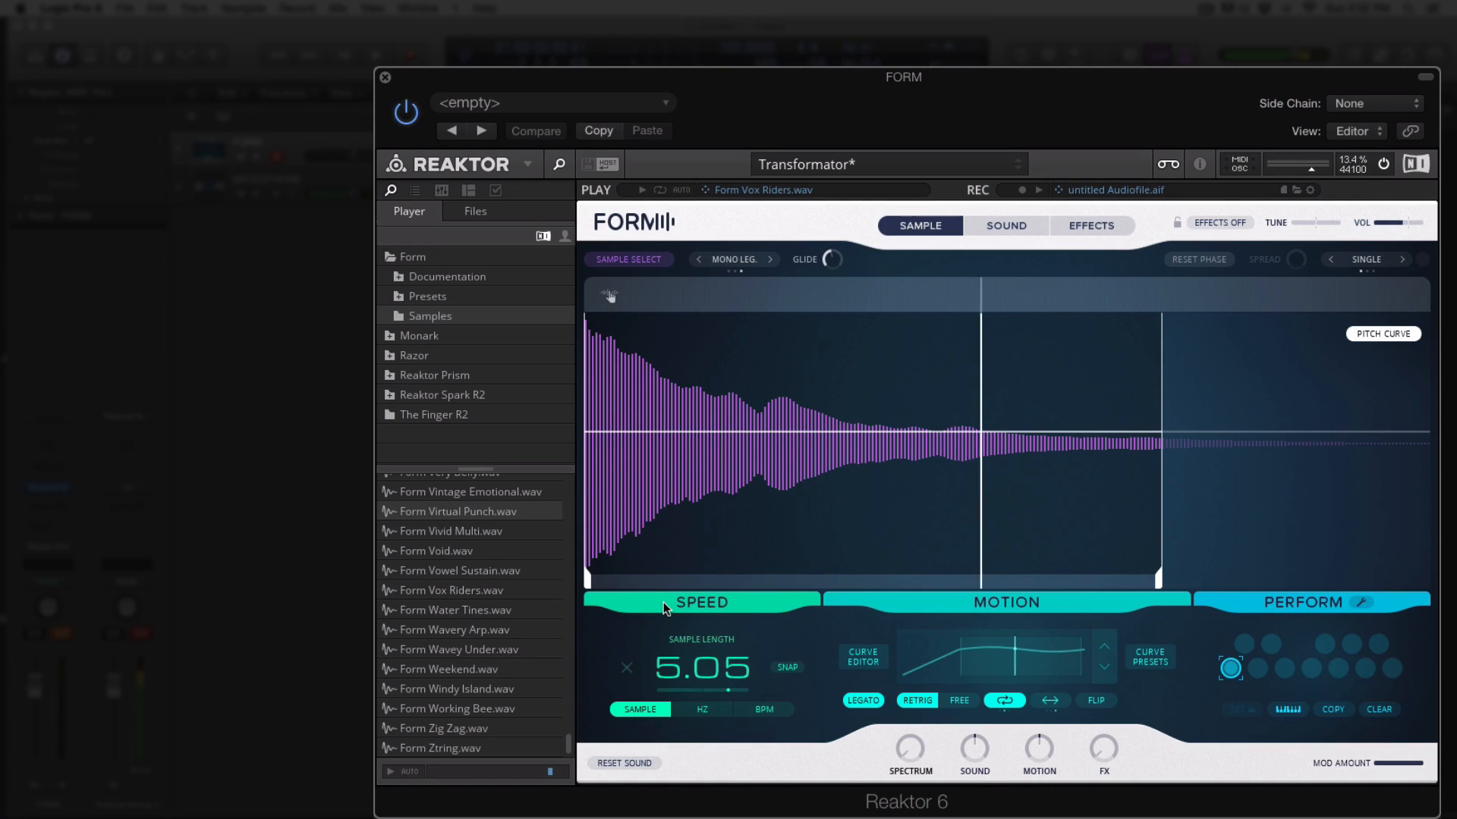
left_click_drag(670, 670, 695, 561)
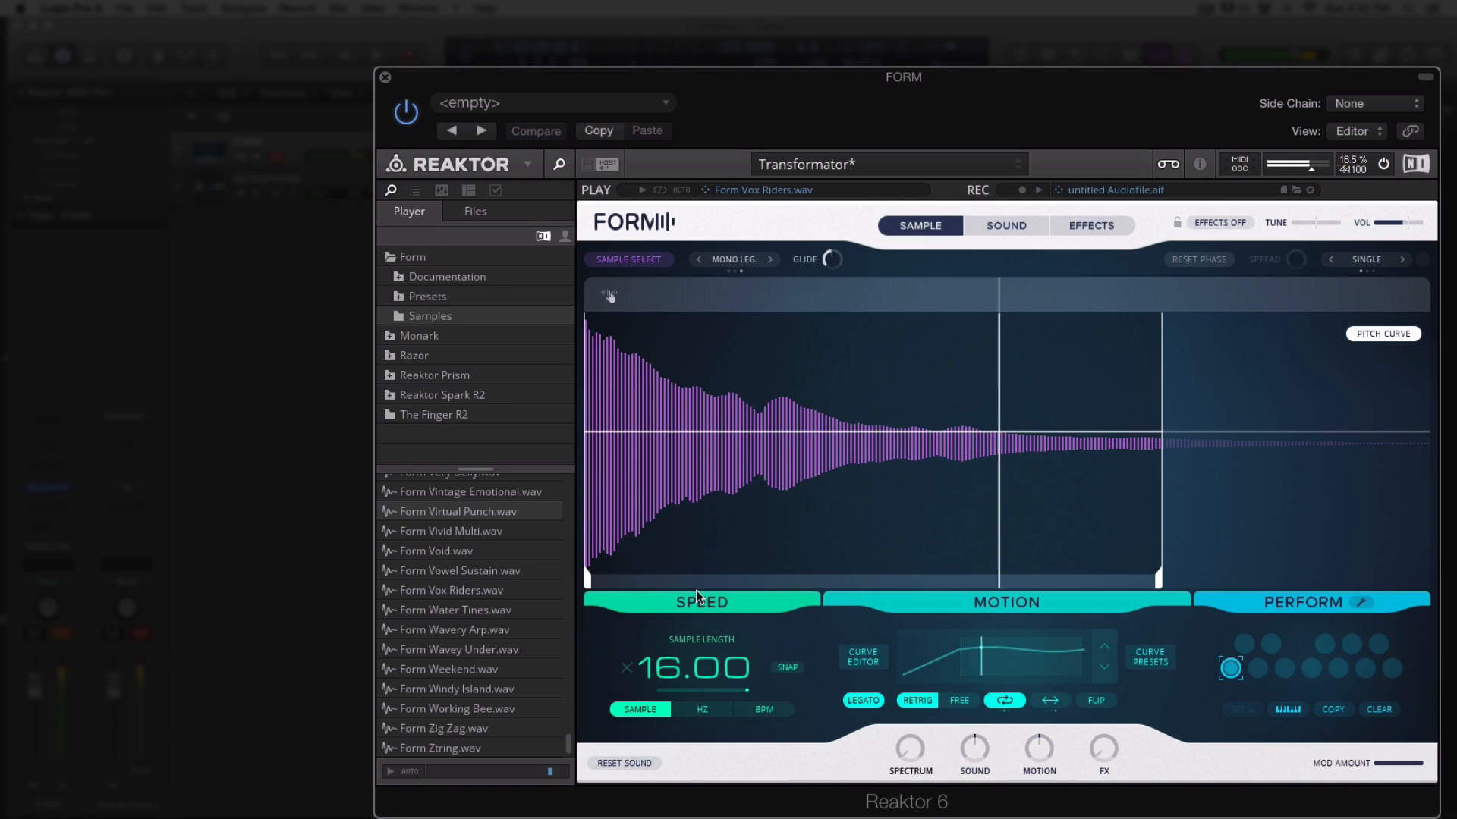
left_click_drag(652, 695, 664, 661)
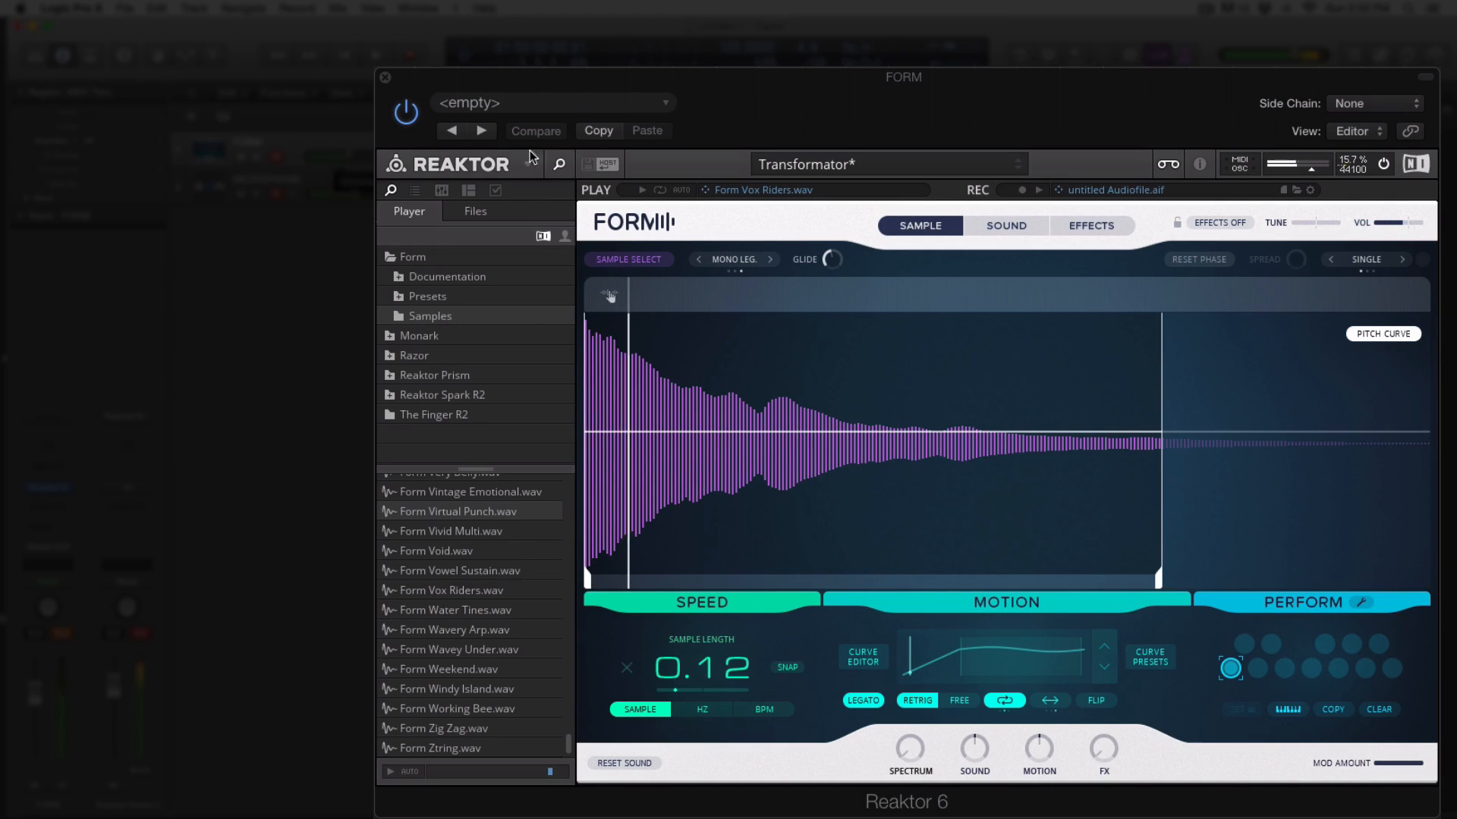
Hide the browser and try a sample length multiplier of 2.17 for the playback speed
left_click(559, 164)
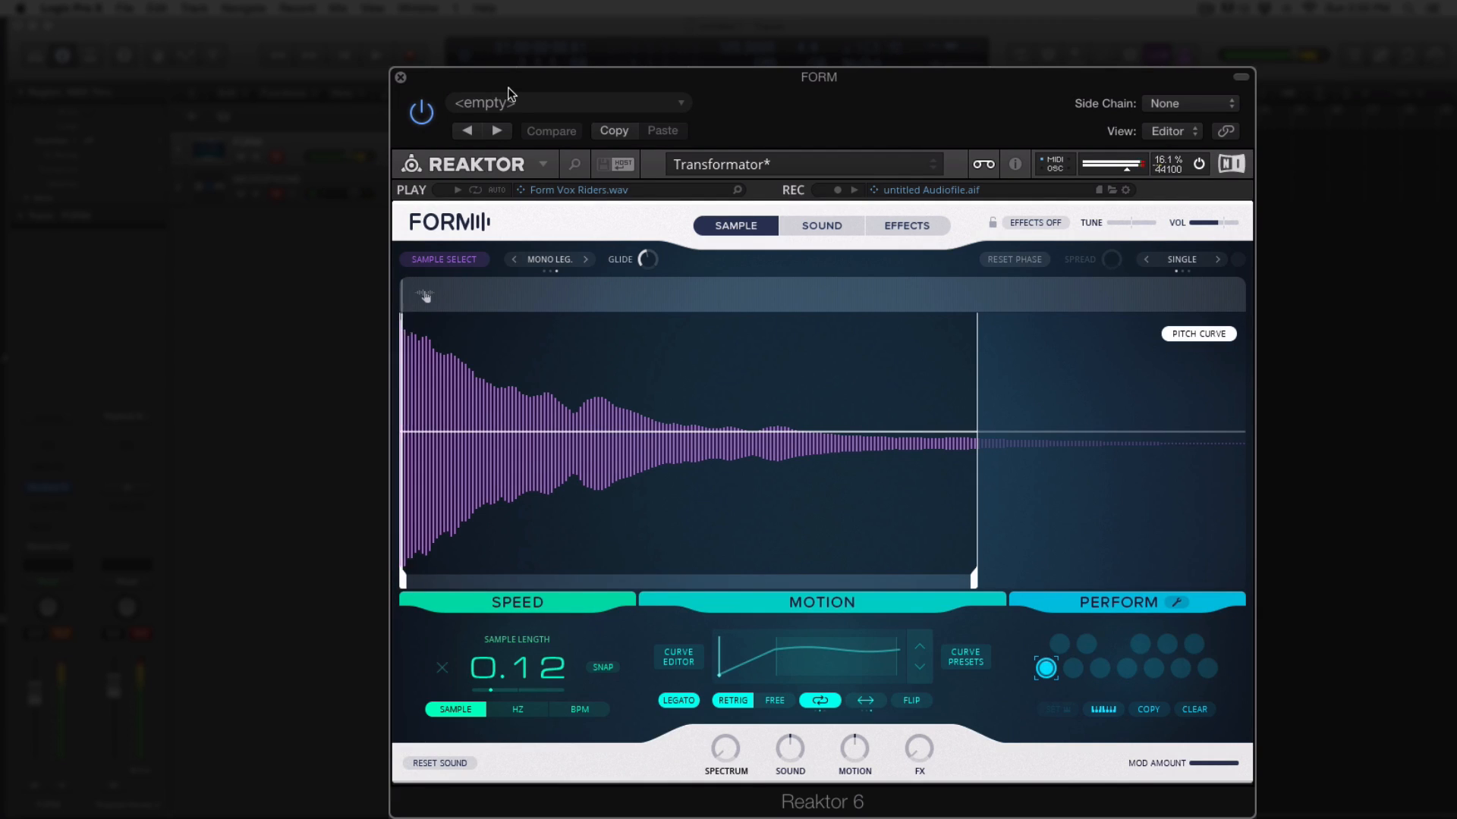
left_click_drag(521, 676, 529, 566)
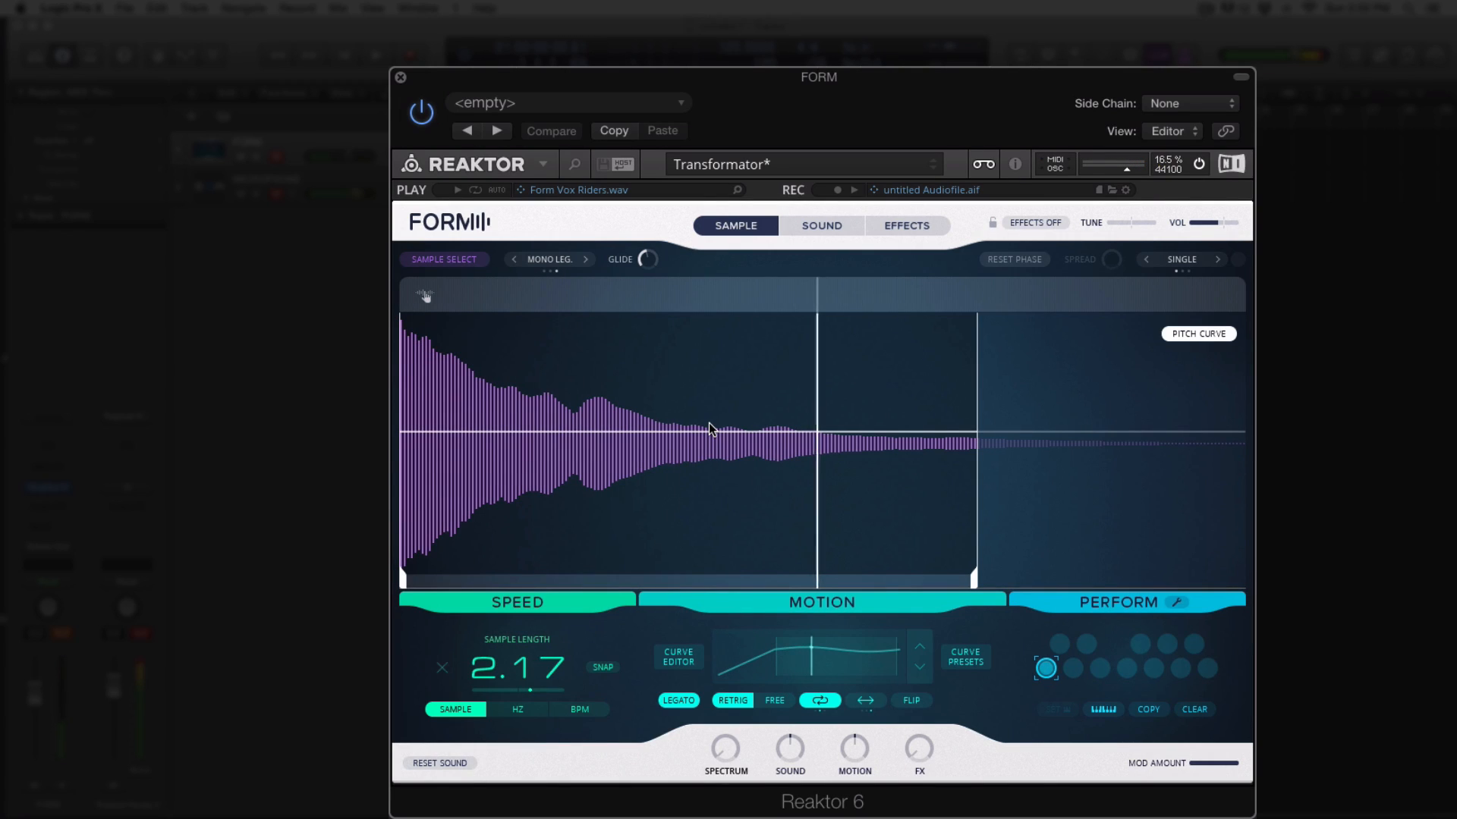
Try the Hz mode at 1.12 cycles per second for the playback speed, and switch the speed to BPM mode
left_click(517, 709)
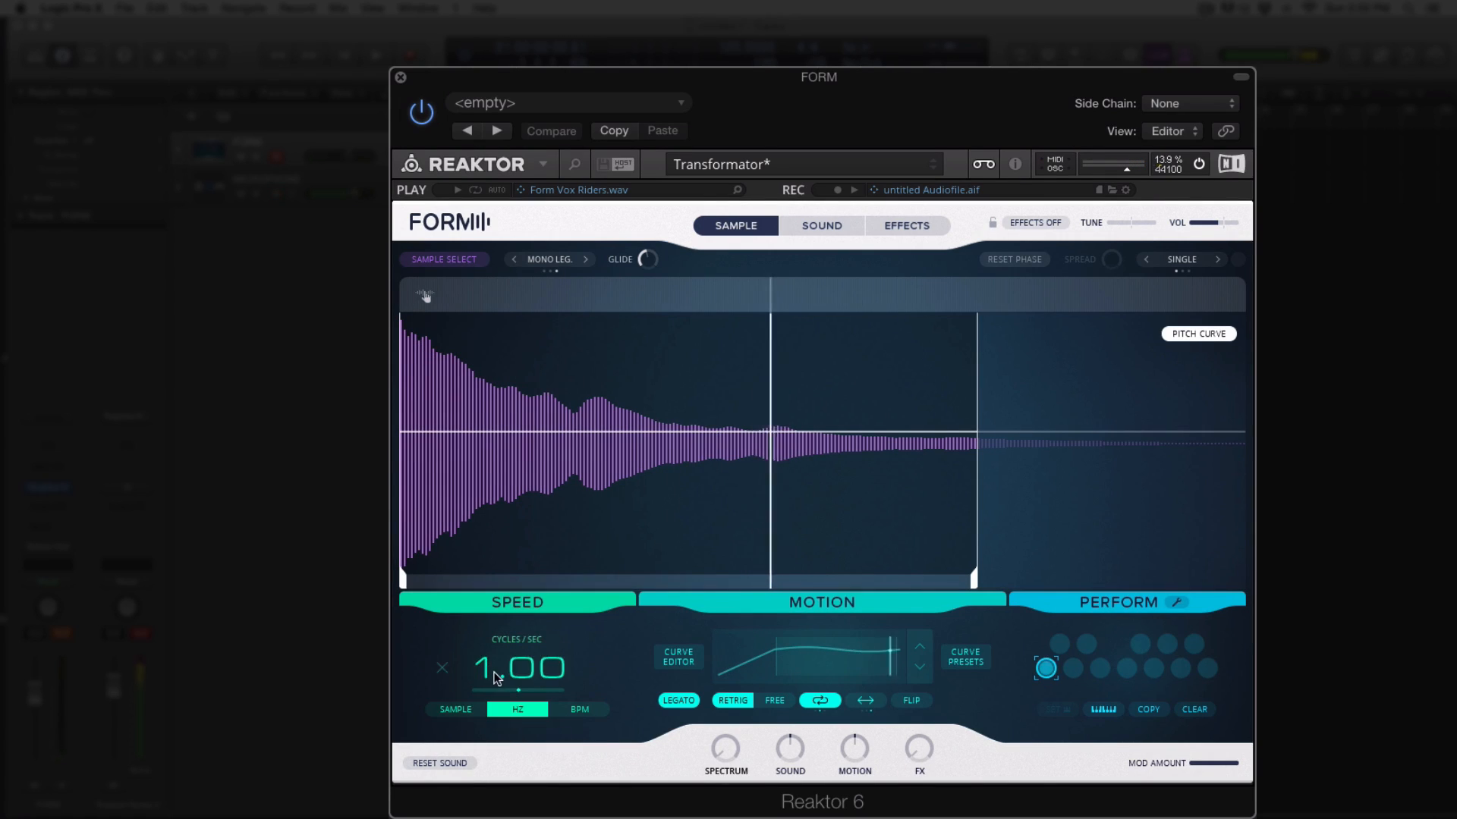
left_click_drag(486, 675, 545, 717)
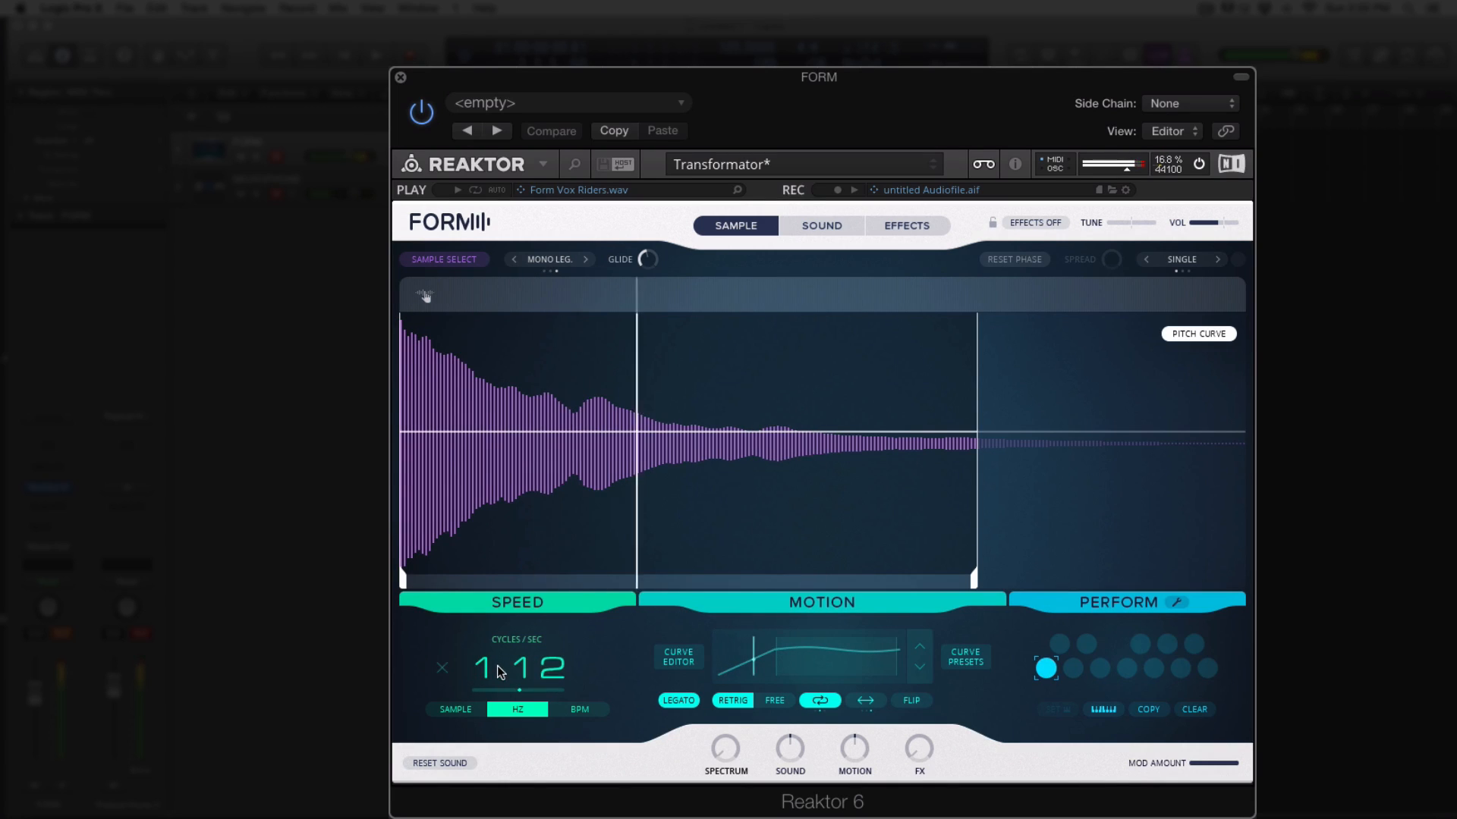
left_click(579, 709)
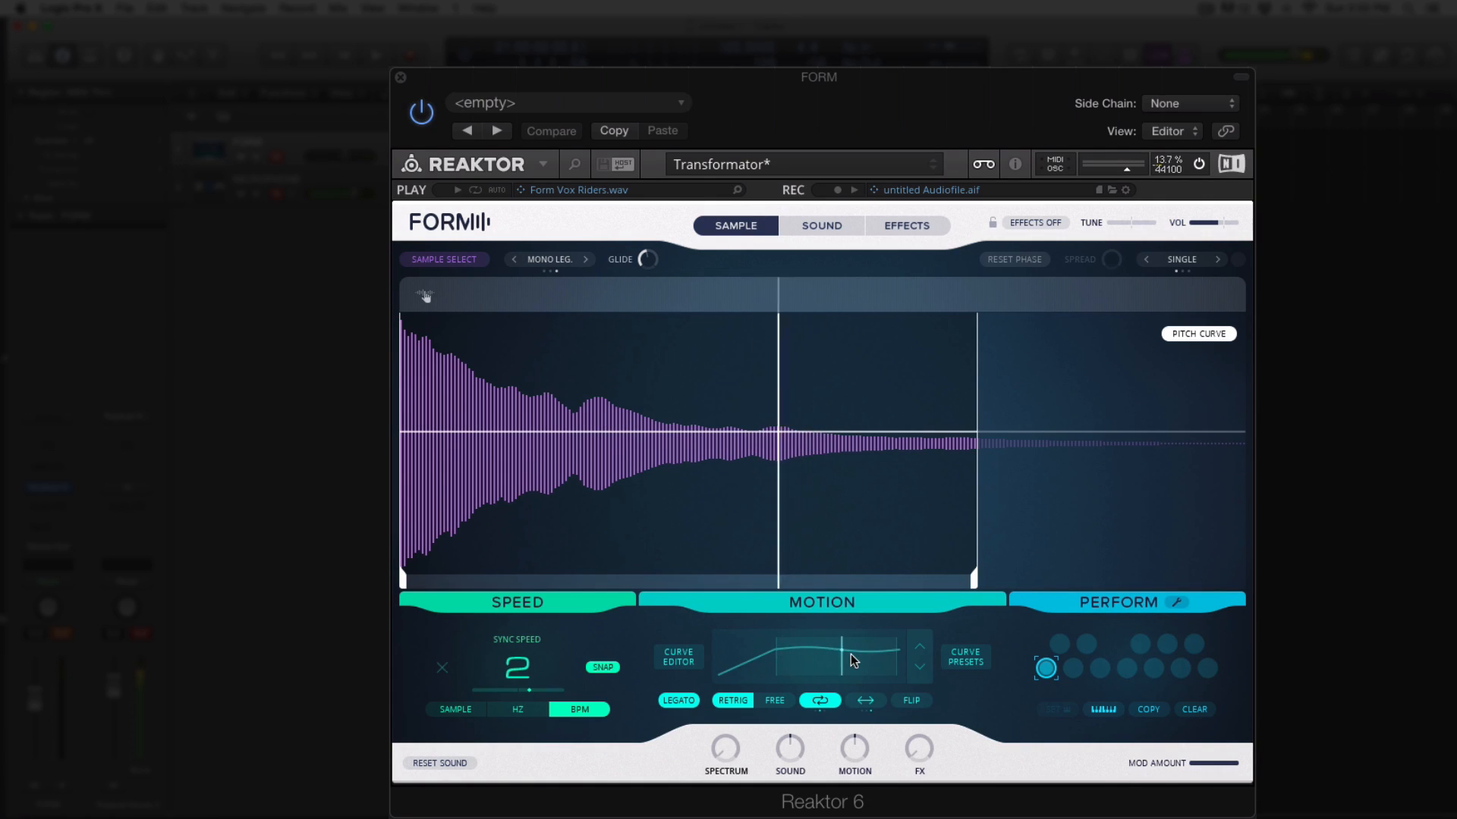
Look over the motion curve presets, and lower the end of the curve's first segment in the curve editor
left_click(965, 657)
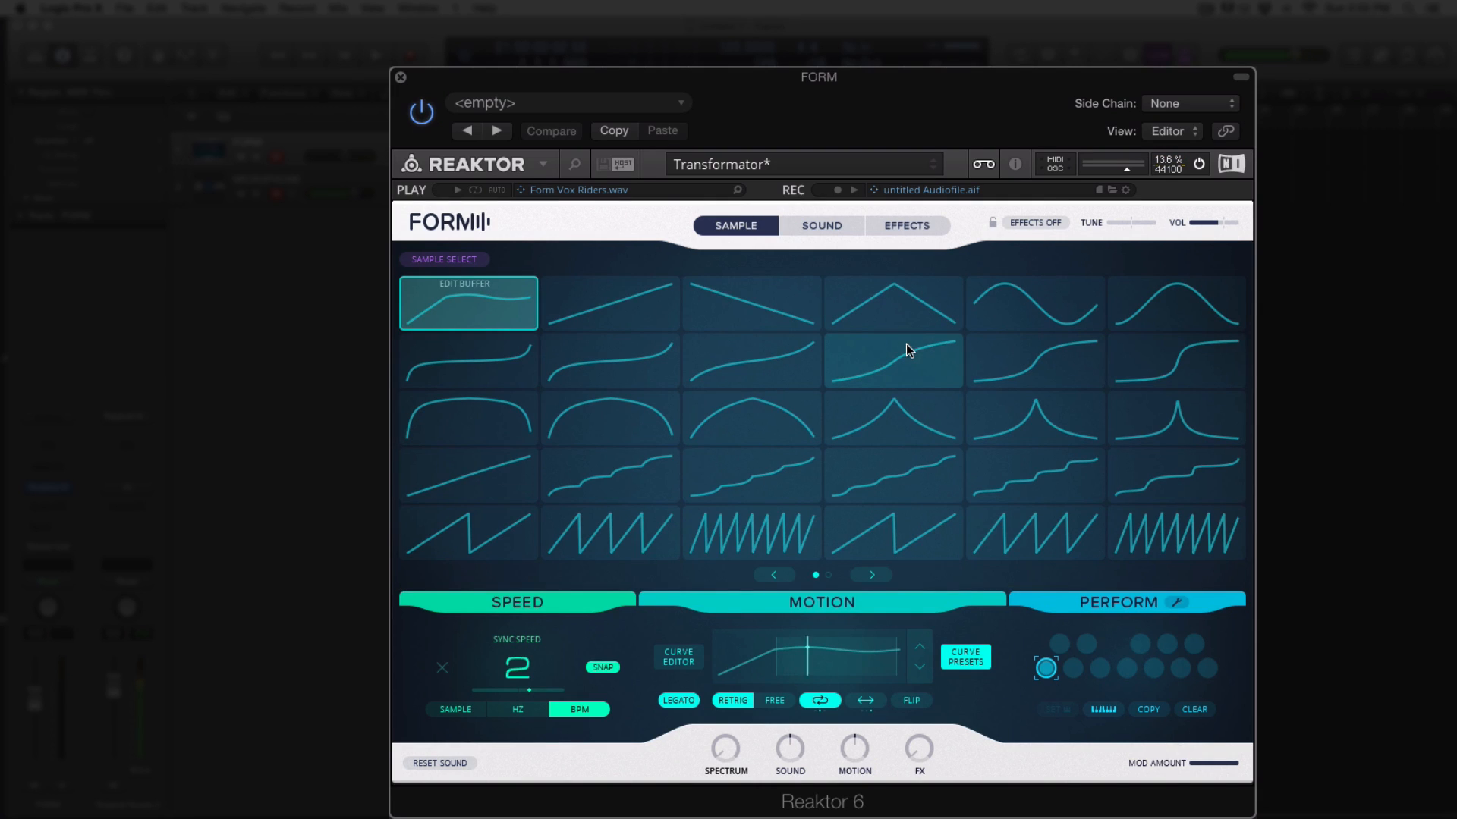
left_click(958, 658)
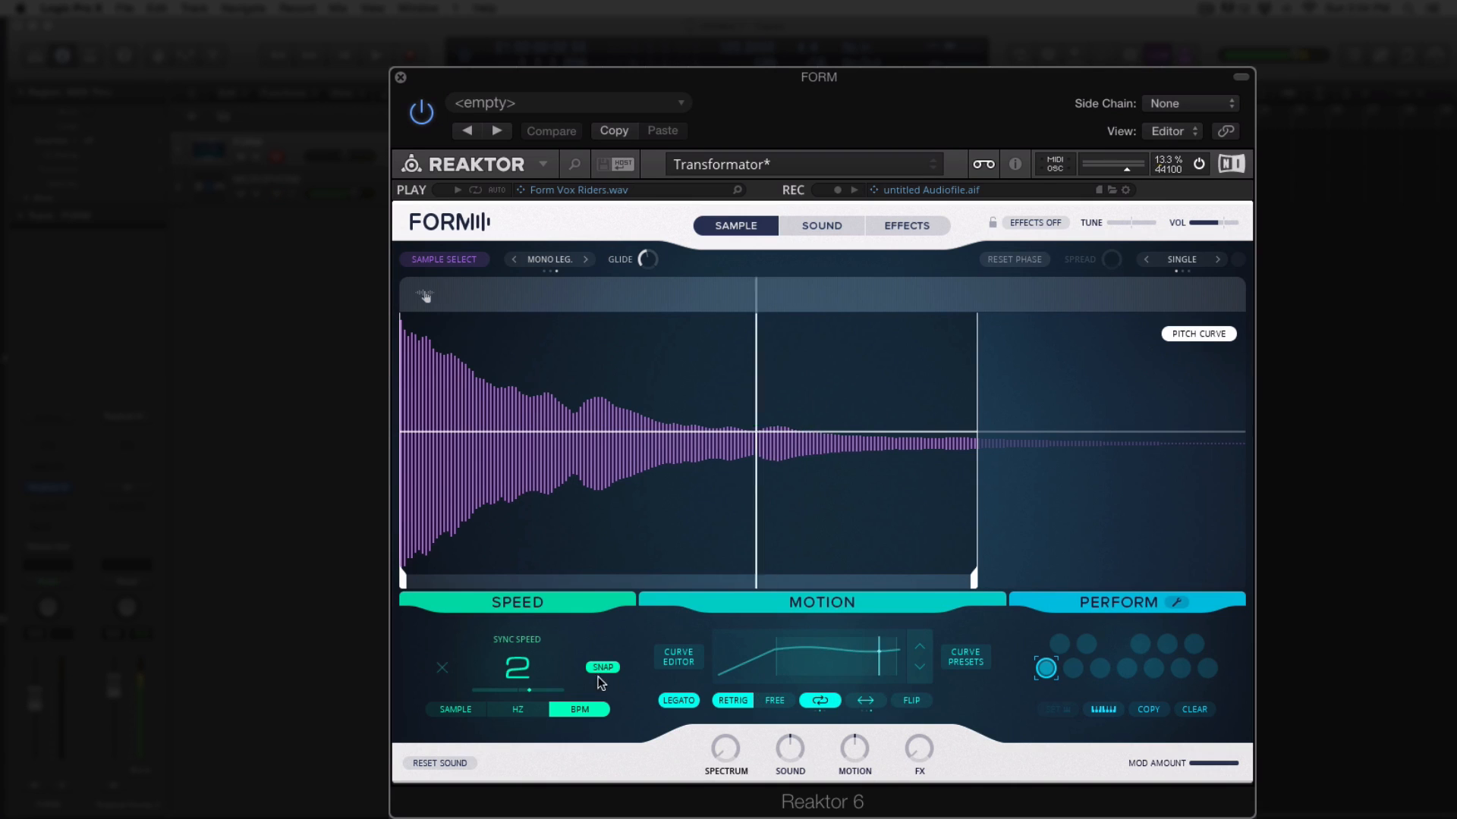
left_click(675, 664)
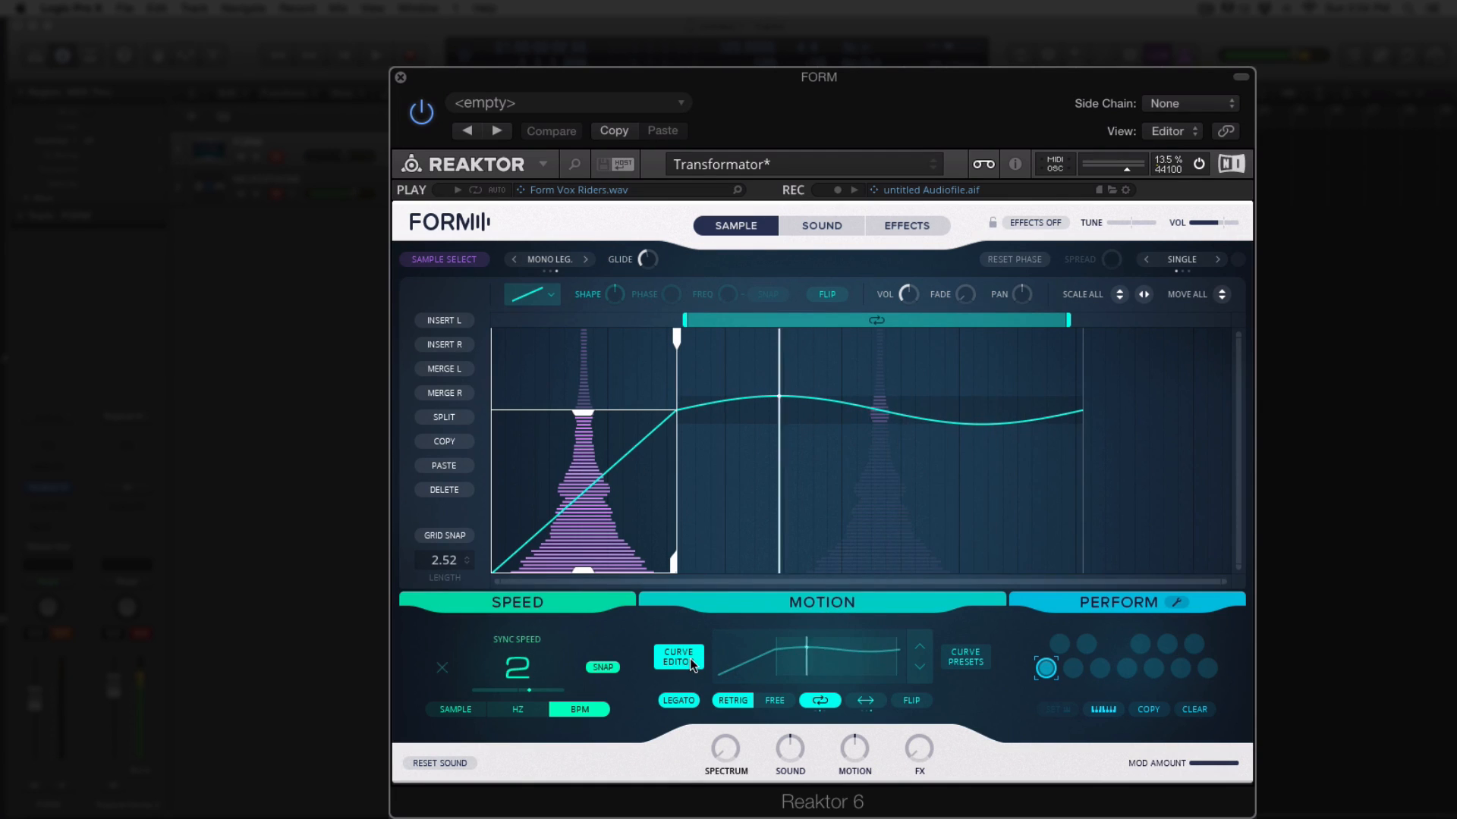
left_click_drag(583, 415, 627, 453)
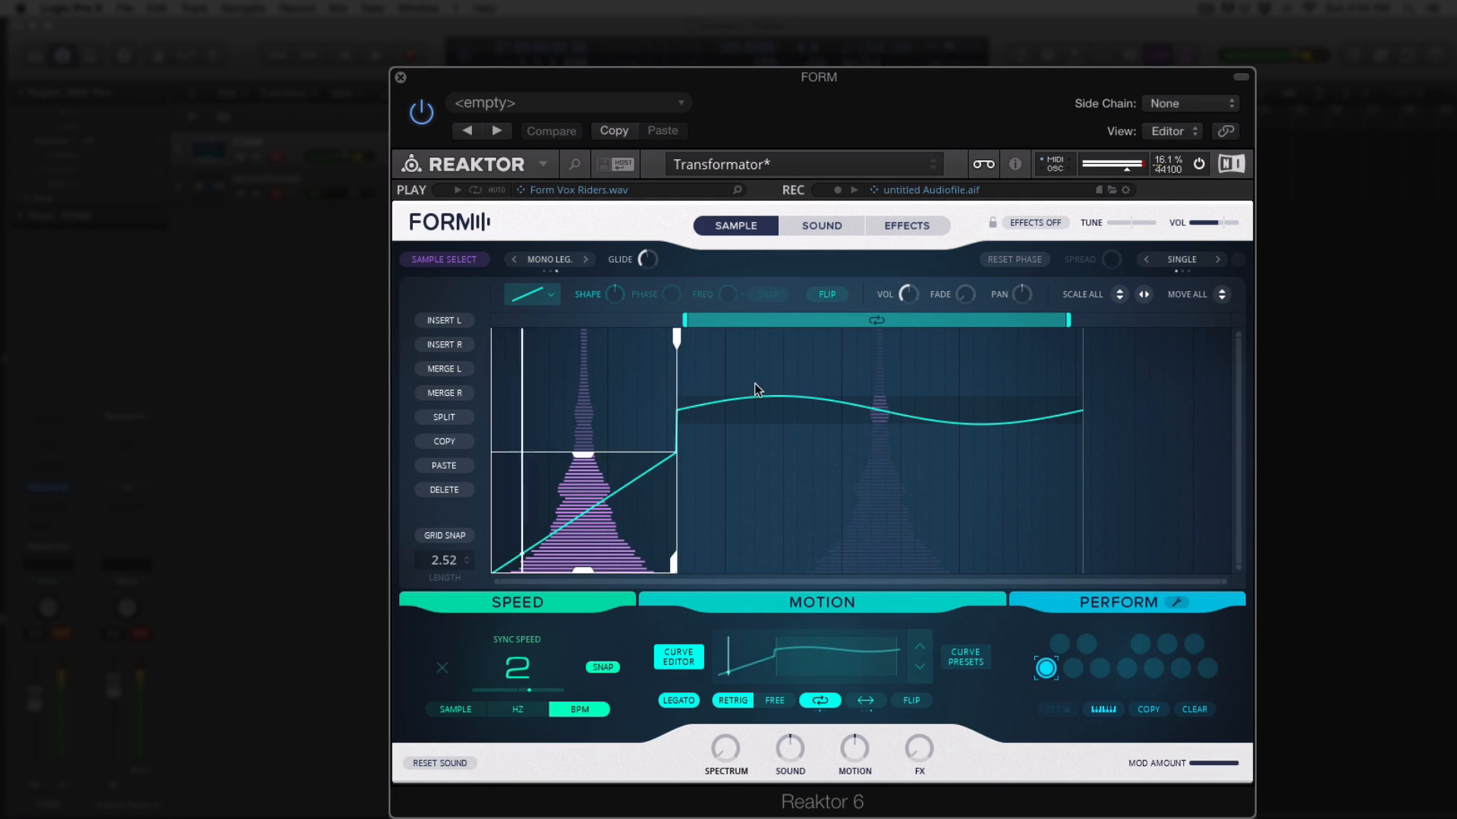
Audition the rising ramp, dense sawtooth and four-tooth sawtooth curve presets, and set the sync speed to 1/4
left_click(967, 657)
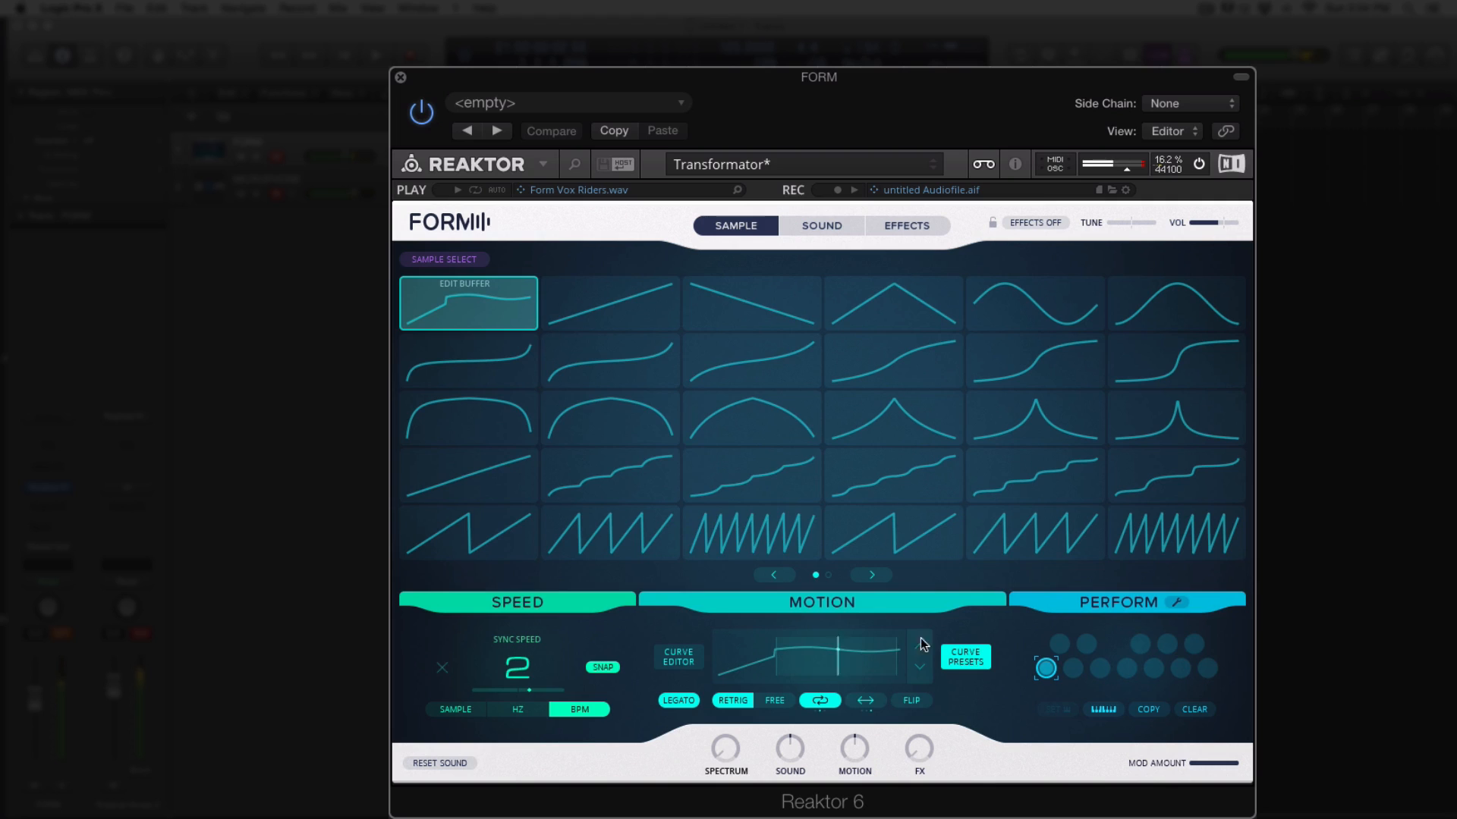
left_click(628, 299)
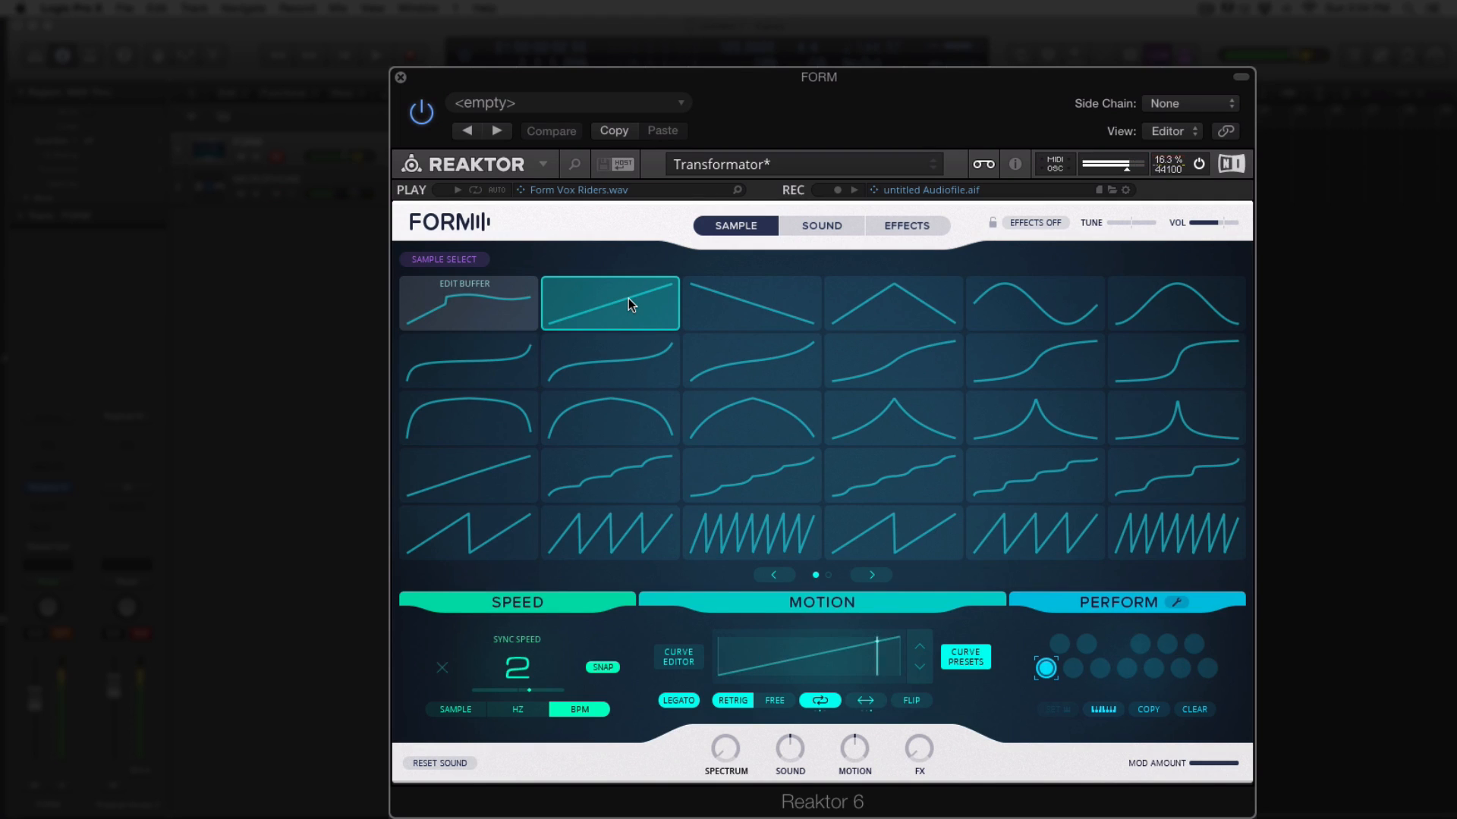
left_click(756, 529)
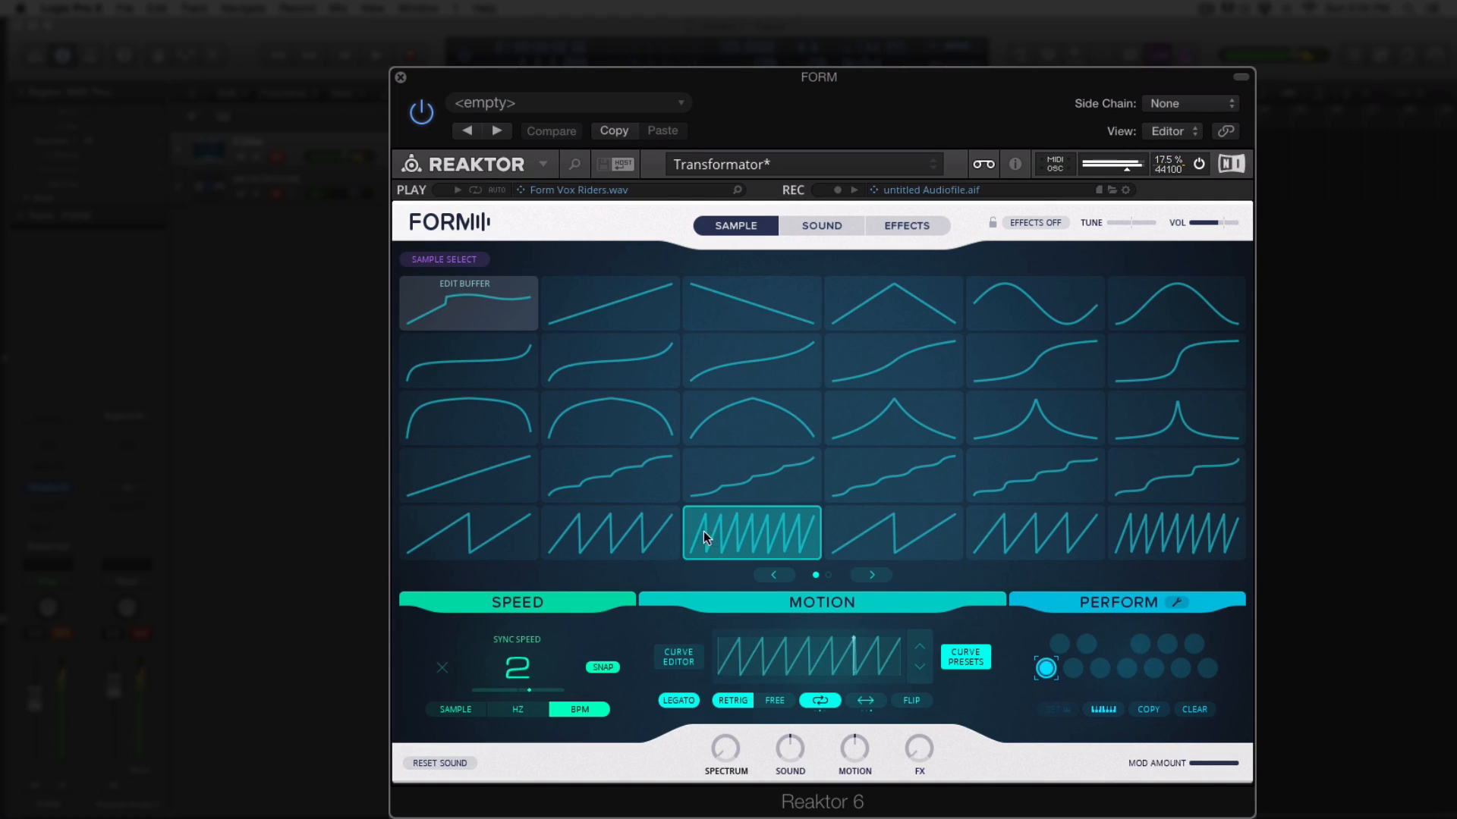
left_click(657, 526)
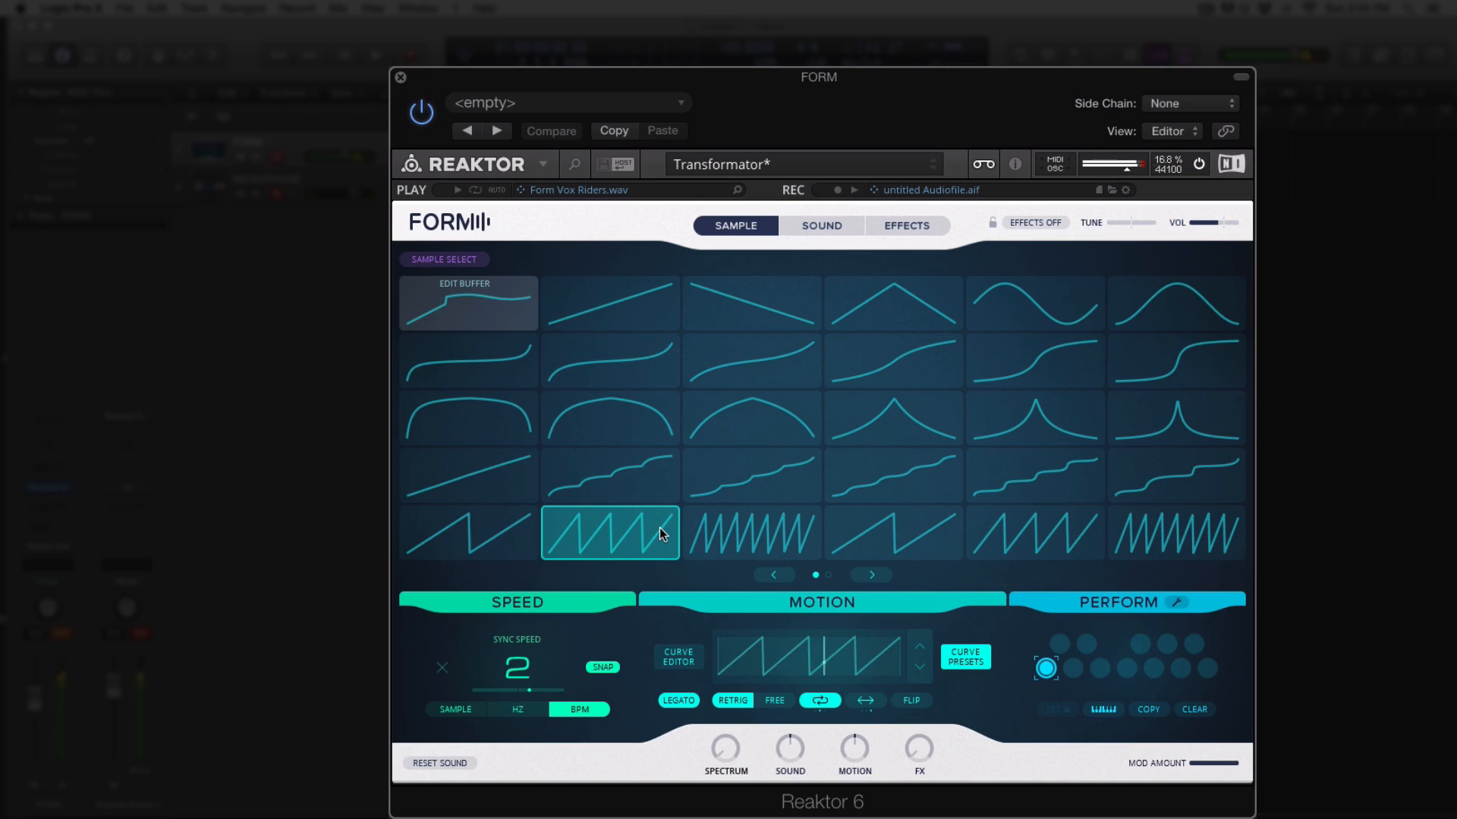
left_click_drag(528, 690, 526, 696)
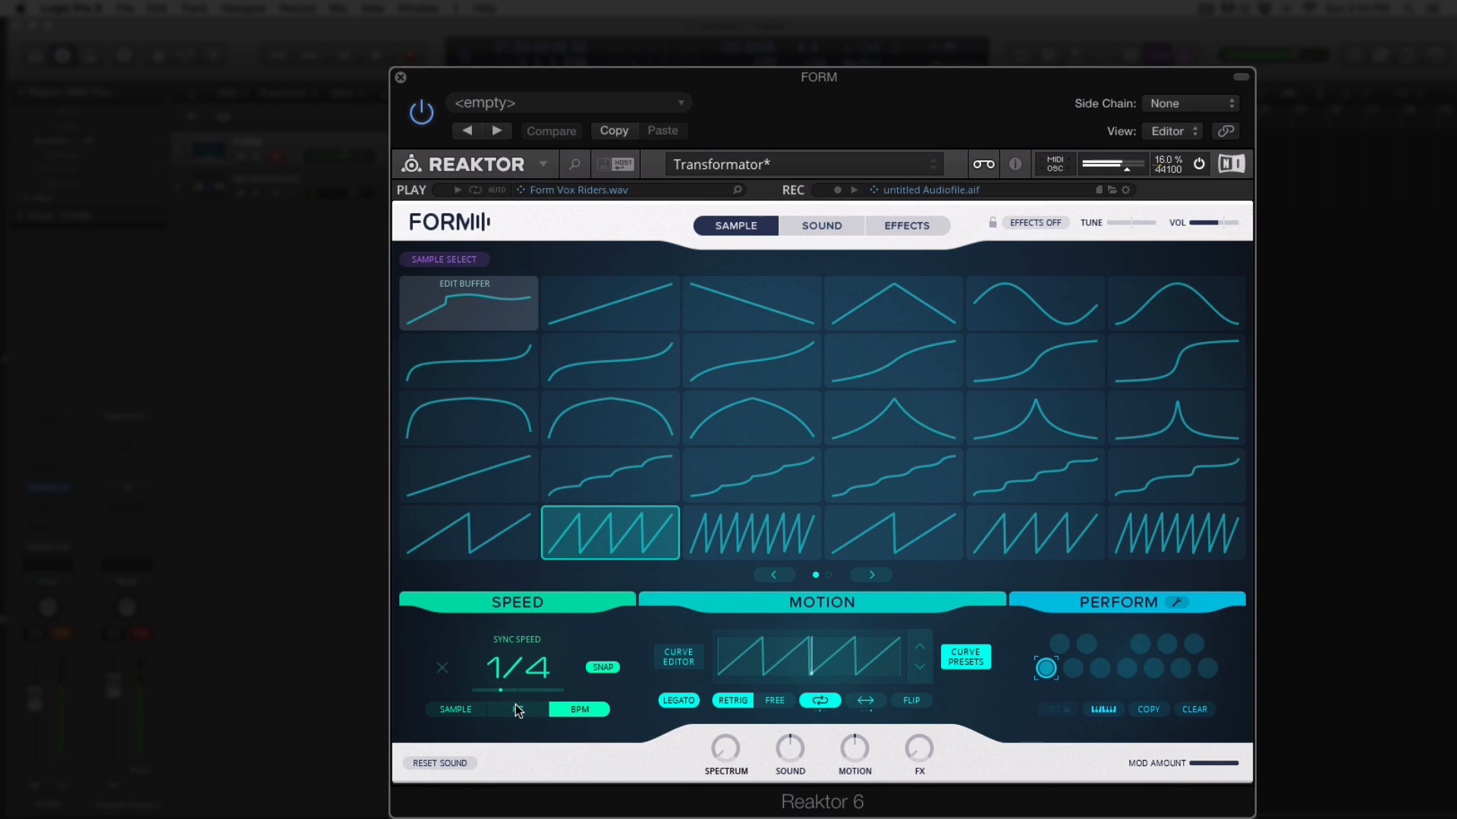
Try the triangle and falling ramp curve presets, apply the rising ramp with a sync speed of 1/8, and return to the waveform
left_click(851, 316)
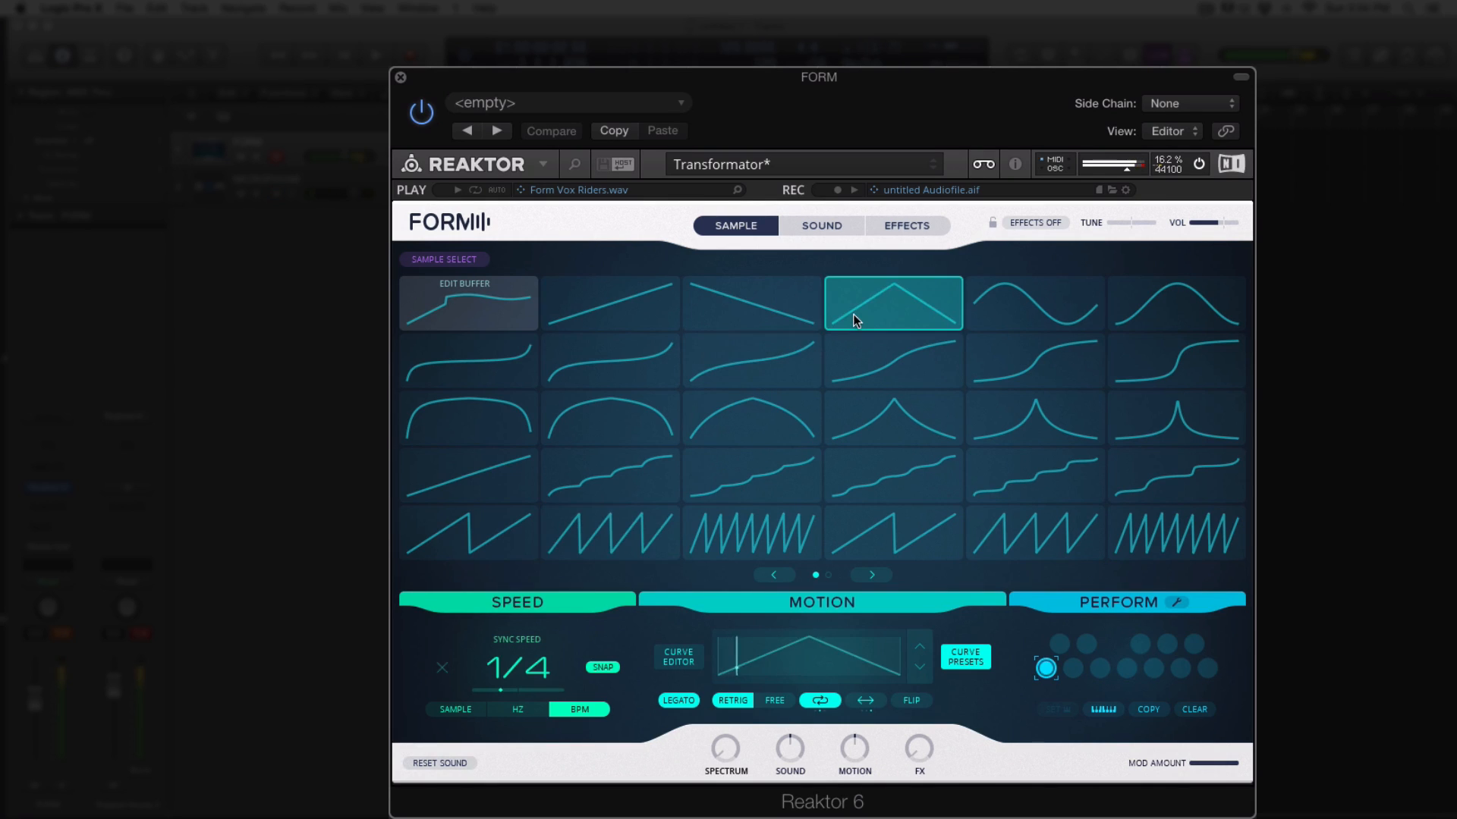
left_click(717, 308)
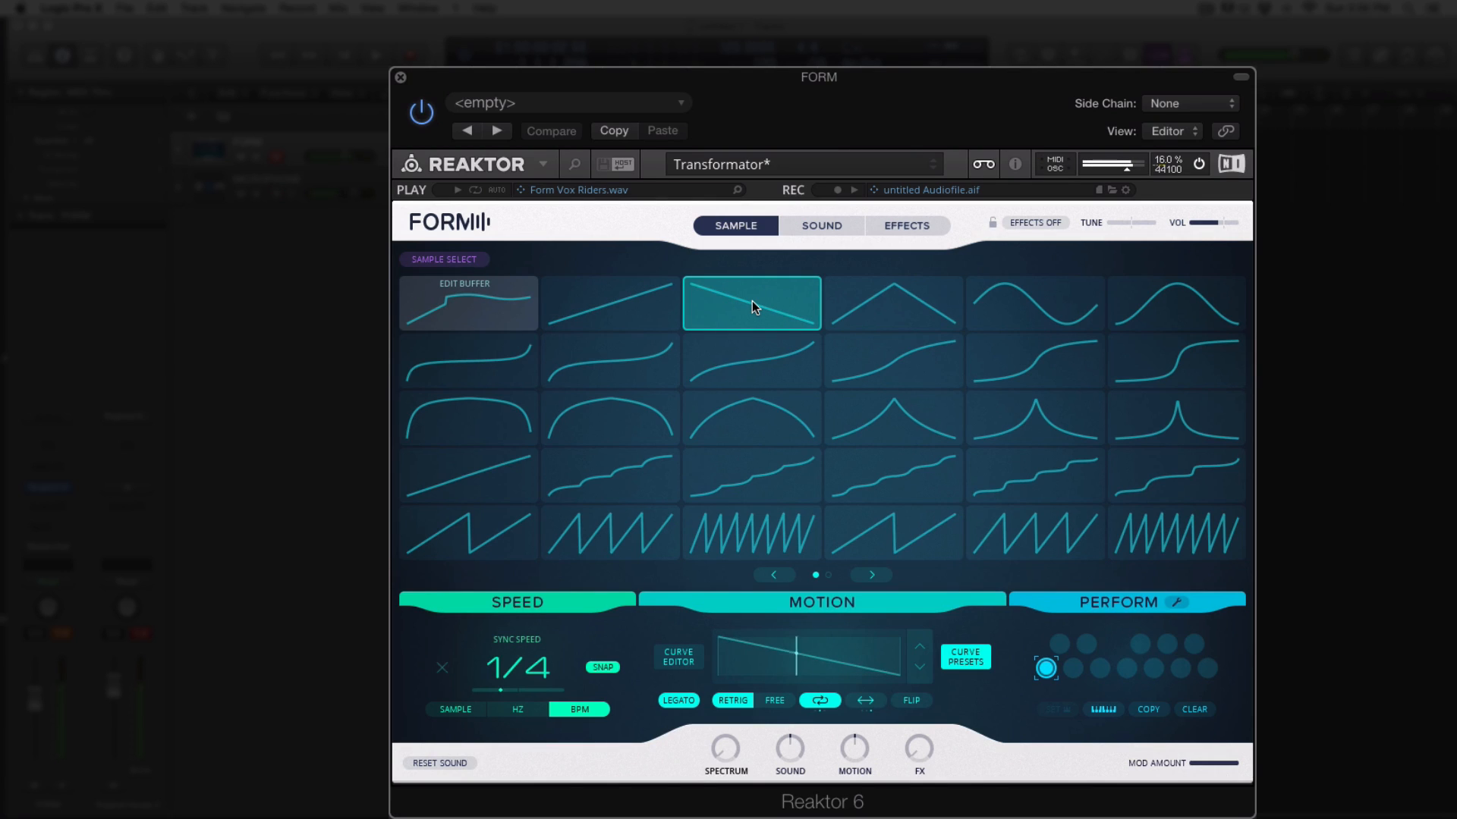
left_click(663, 306)
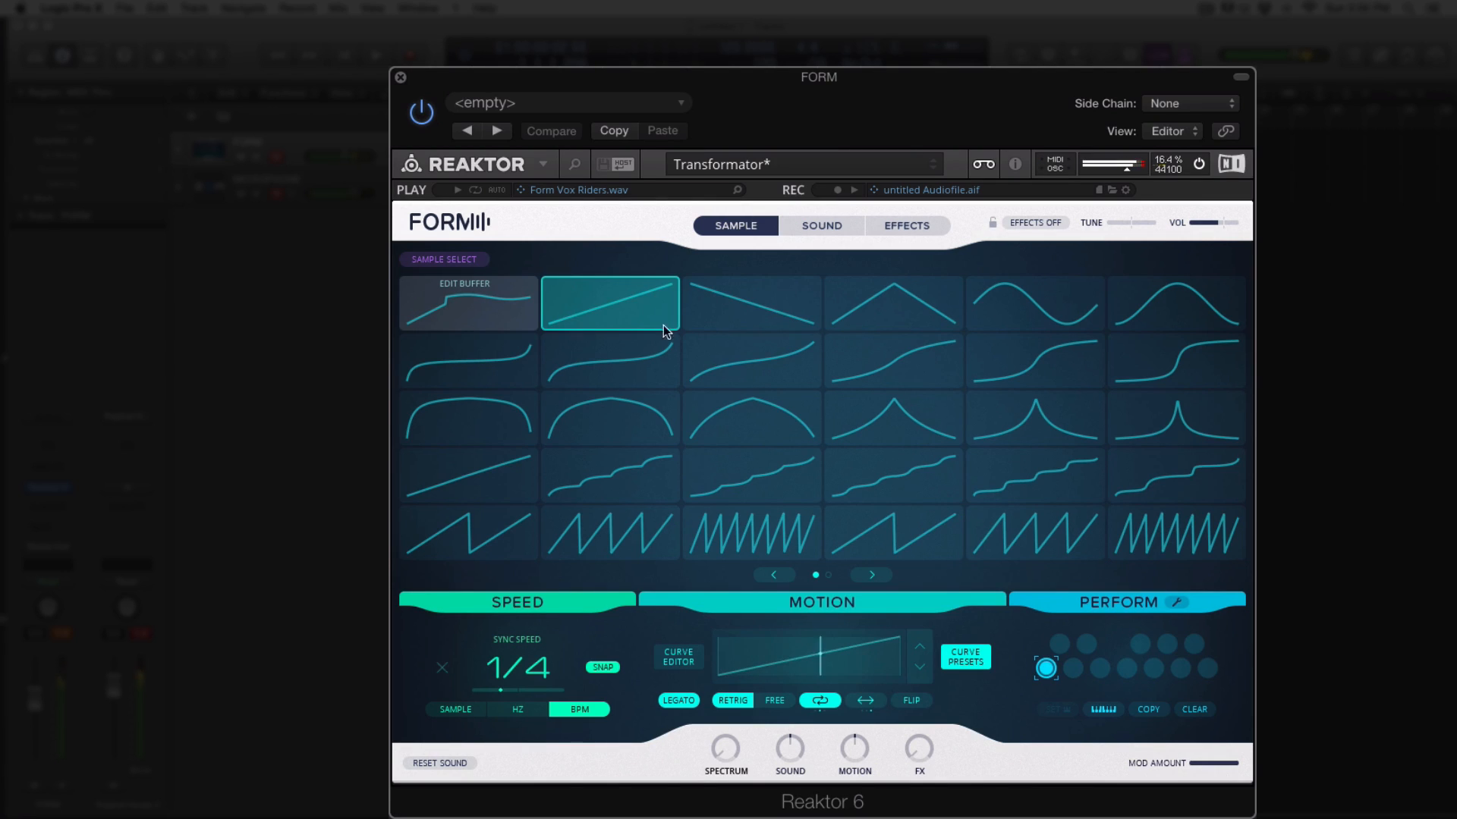
left_click_drag(540, 594, 547, 684)
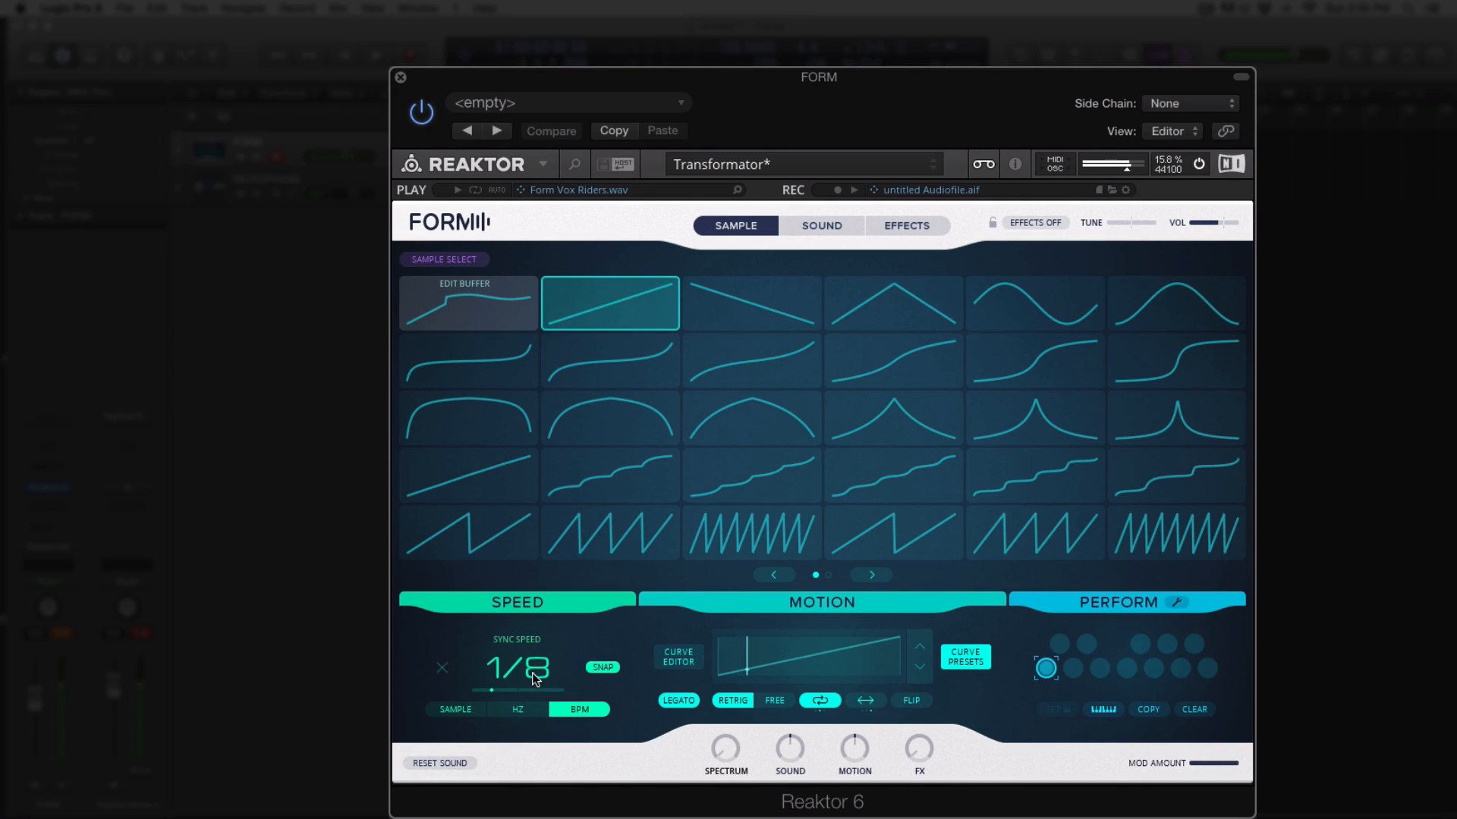
left_click(963, 659)
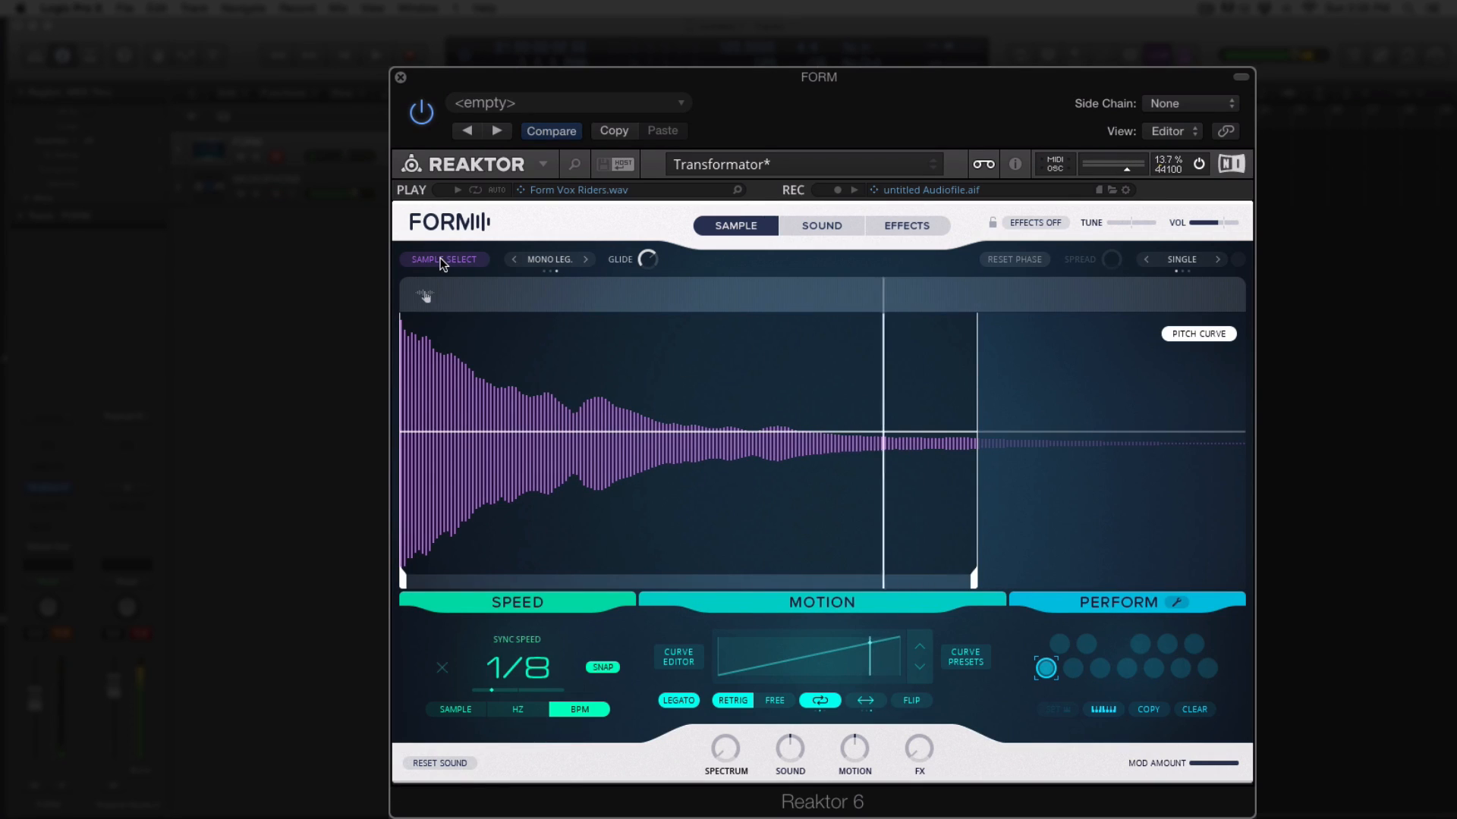
Try the Poly and Mono Retrig voice modes and return to Mono Legato
left_click(584, 260)
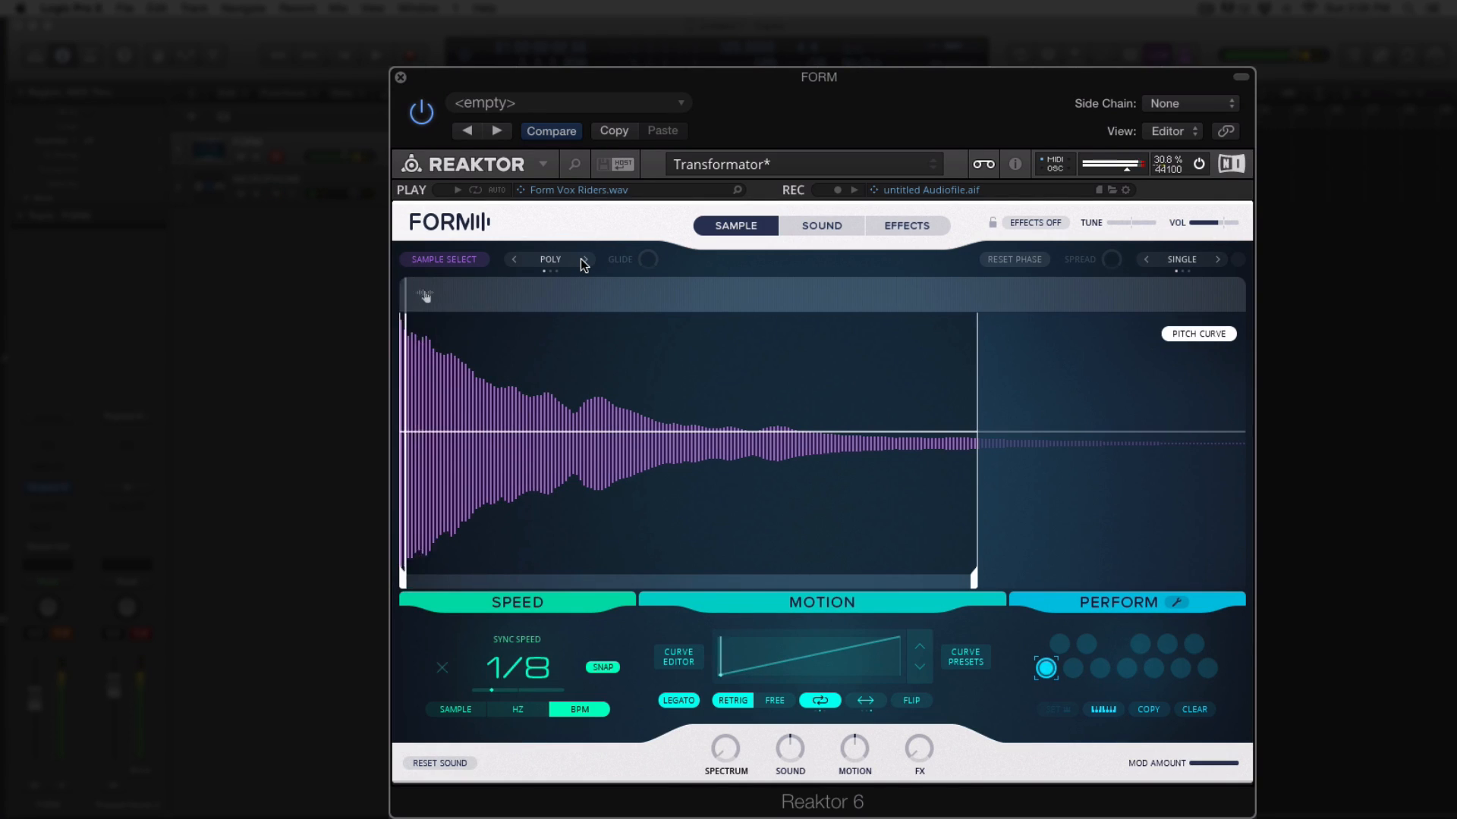
left_click(584, 261)
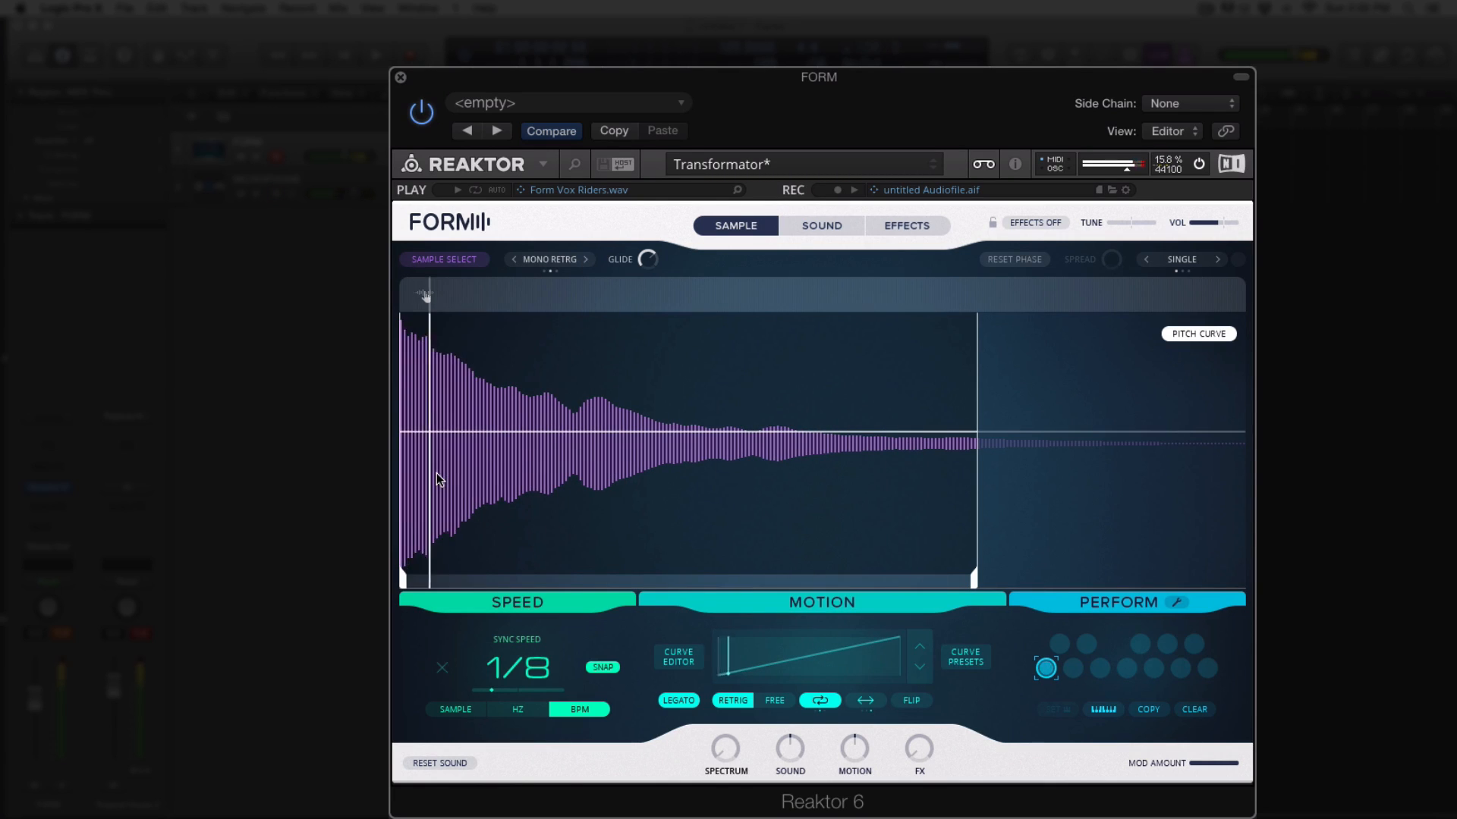
left_click(585, 260)
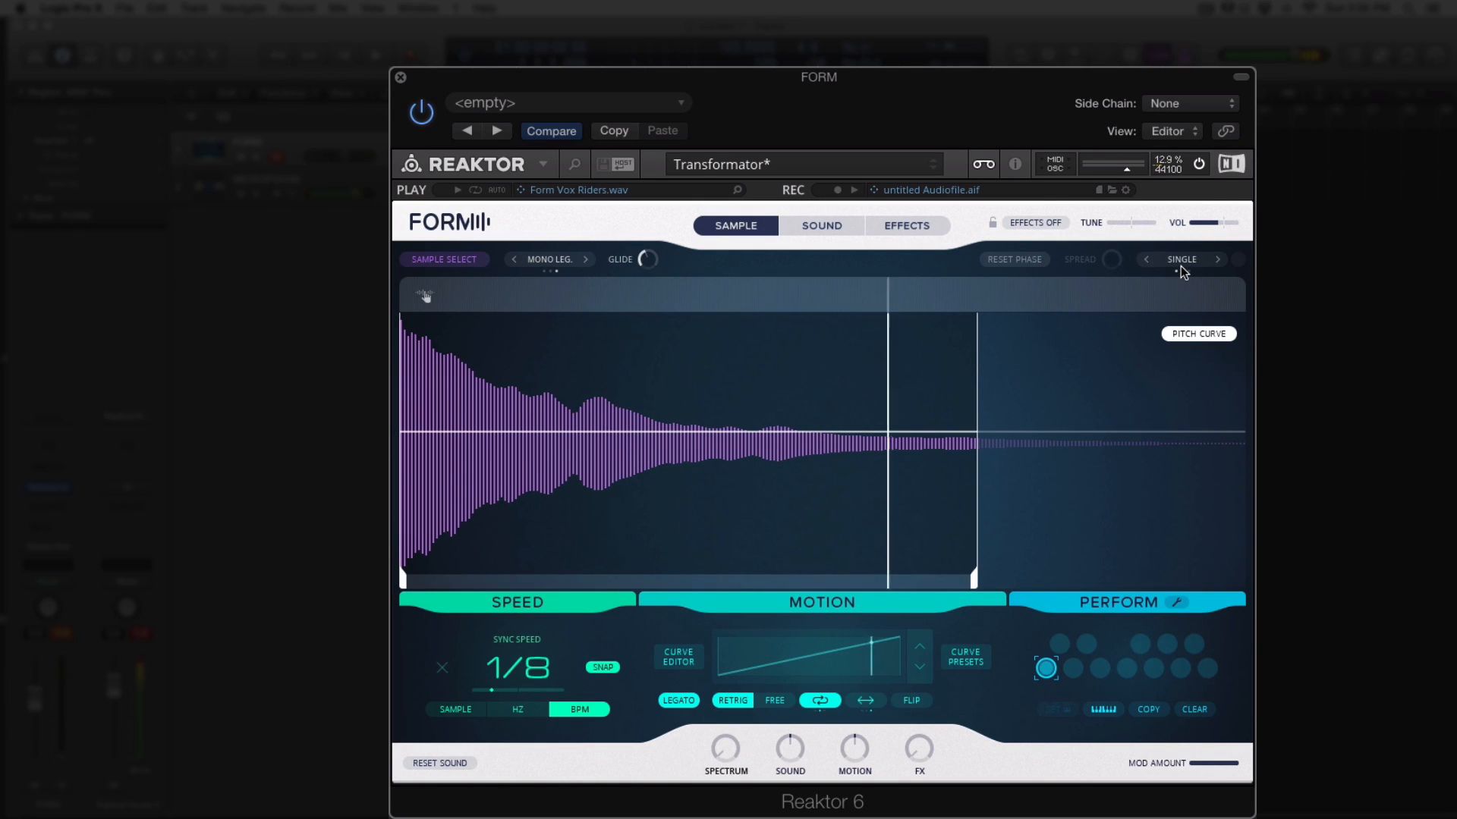
View the Sound and Effects pages and the sample selection, and return to the Sample page's waveform
left_click(822, 226)
left_click(882, 226)
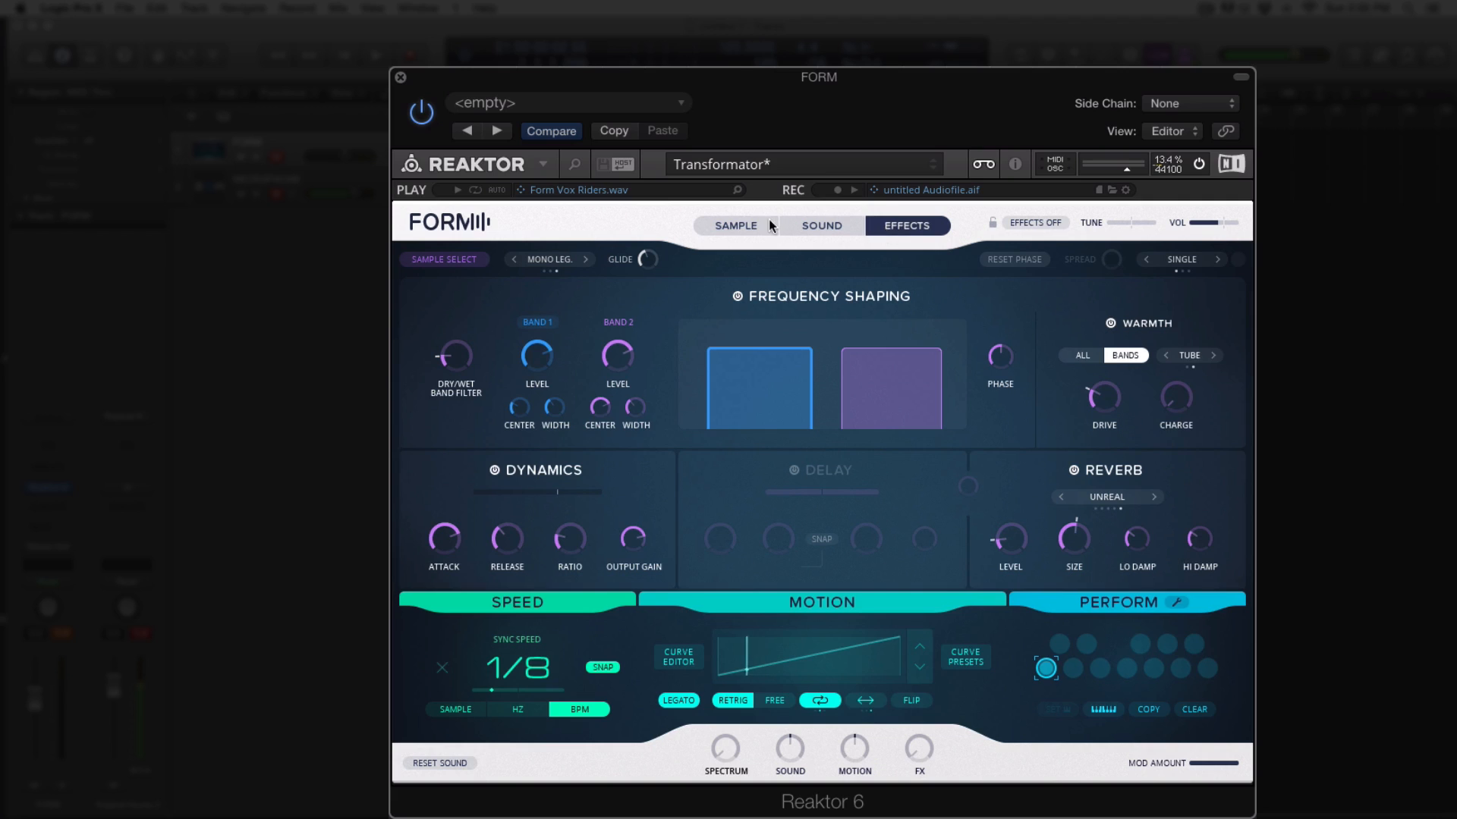
left_click(736, 225)
left_click(455, 261)
left_click(455, 262)
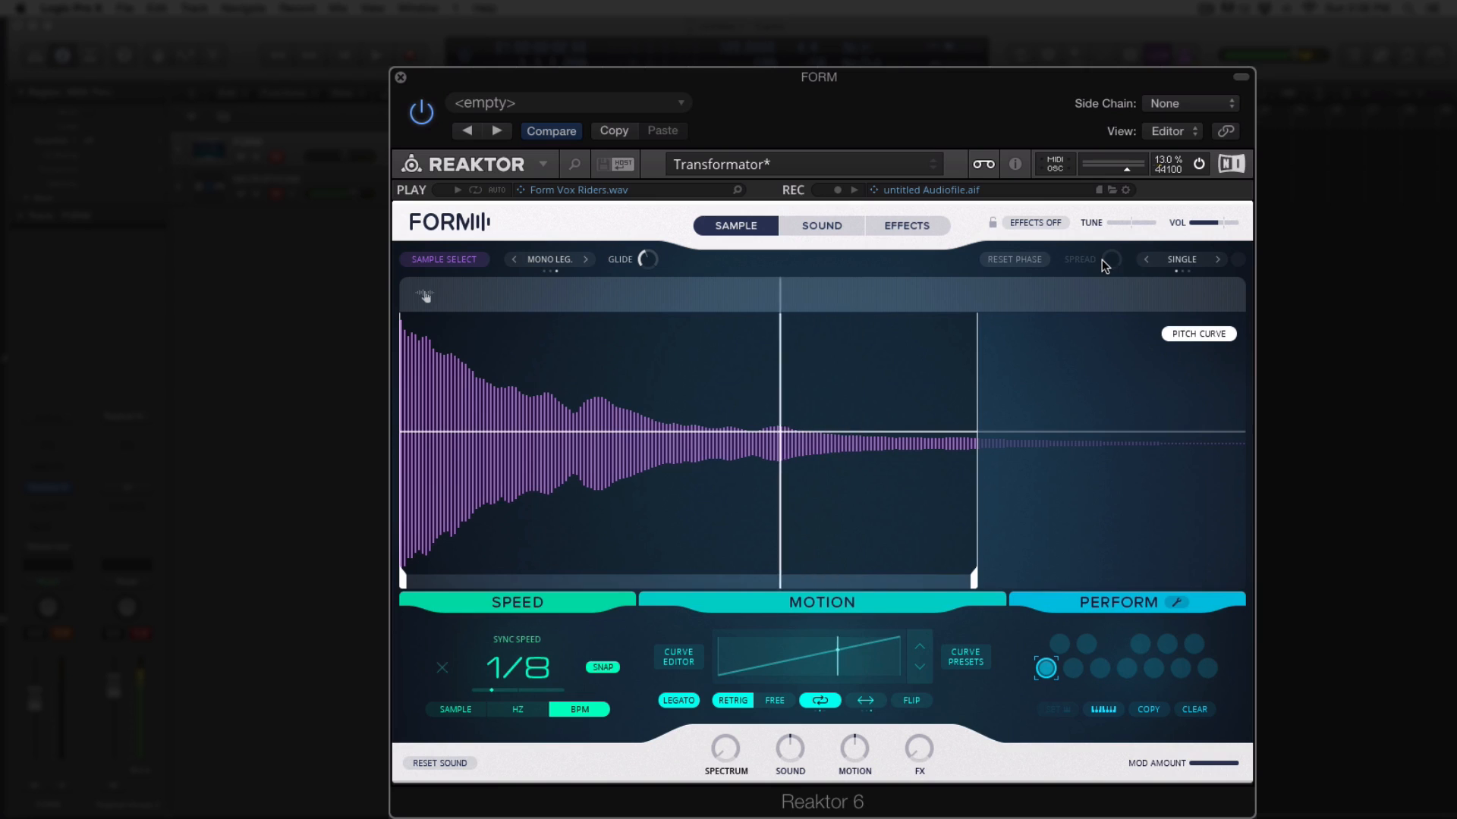
Set the voice mode to Poly and enable Unison with 4 voices
left_click(517, 260)
left_click(516, 259)
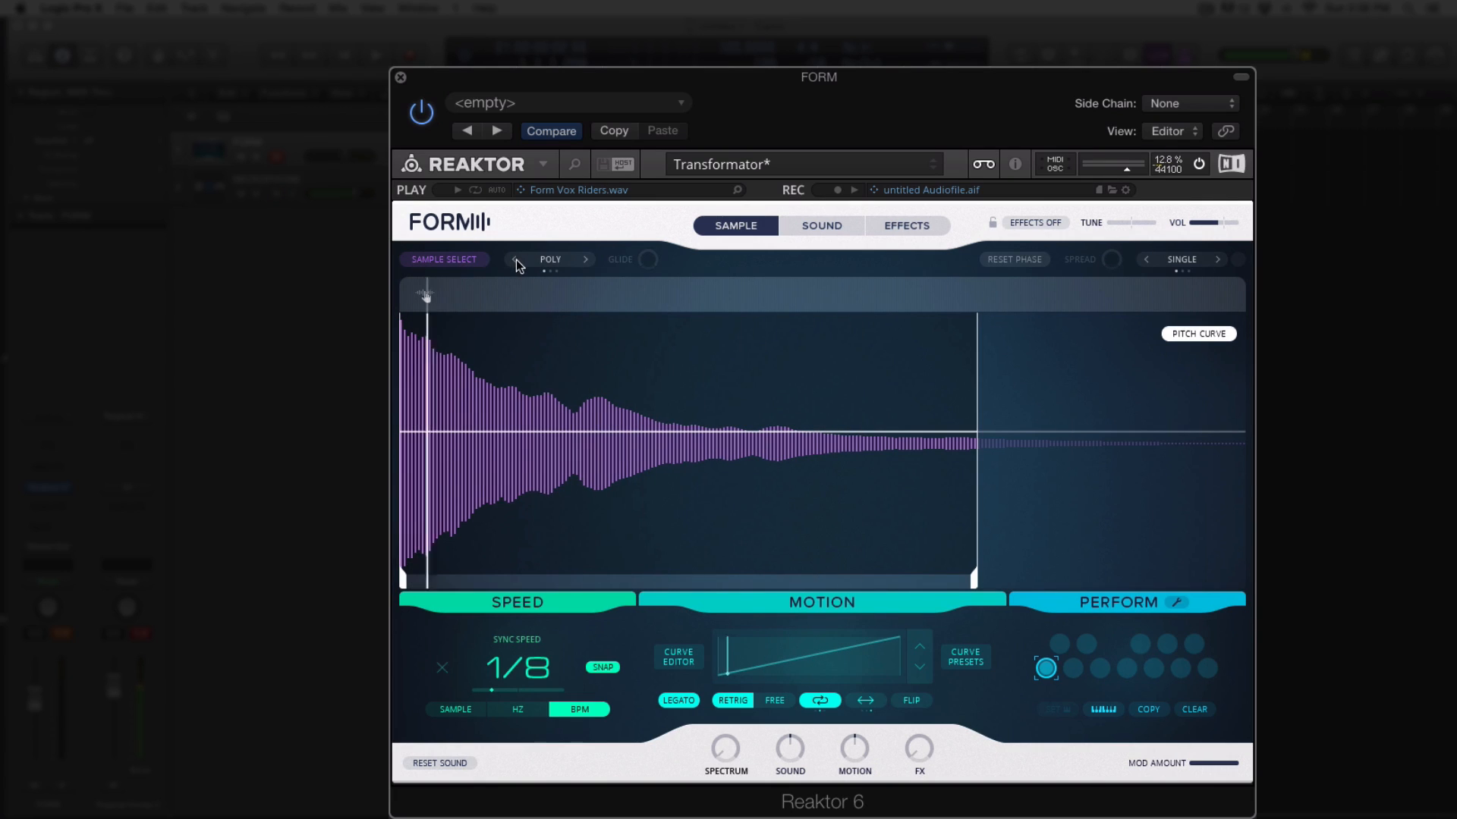
left_click(1213, 260)
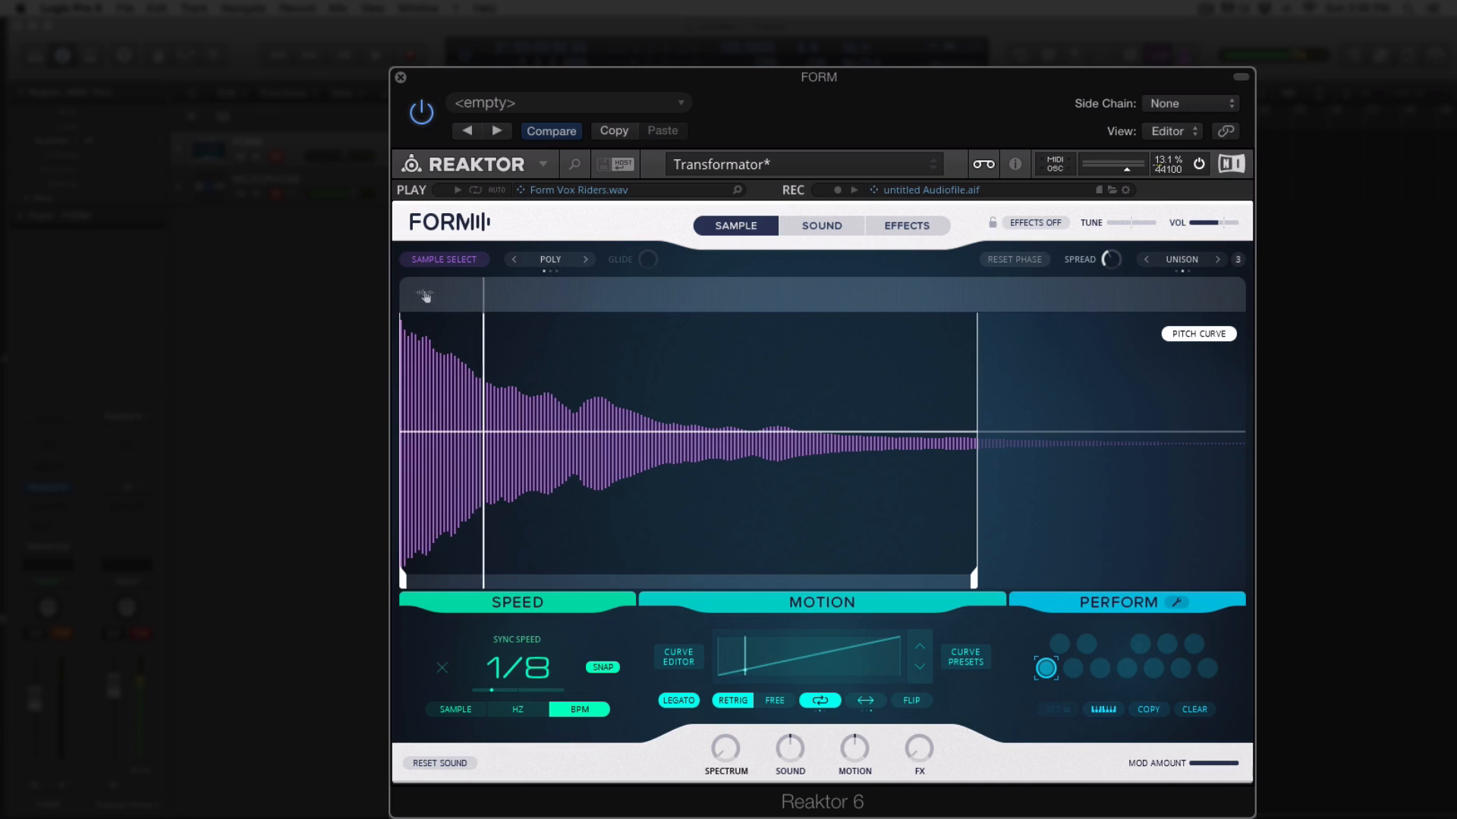
left_click(1239, 260)
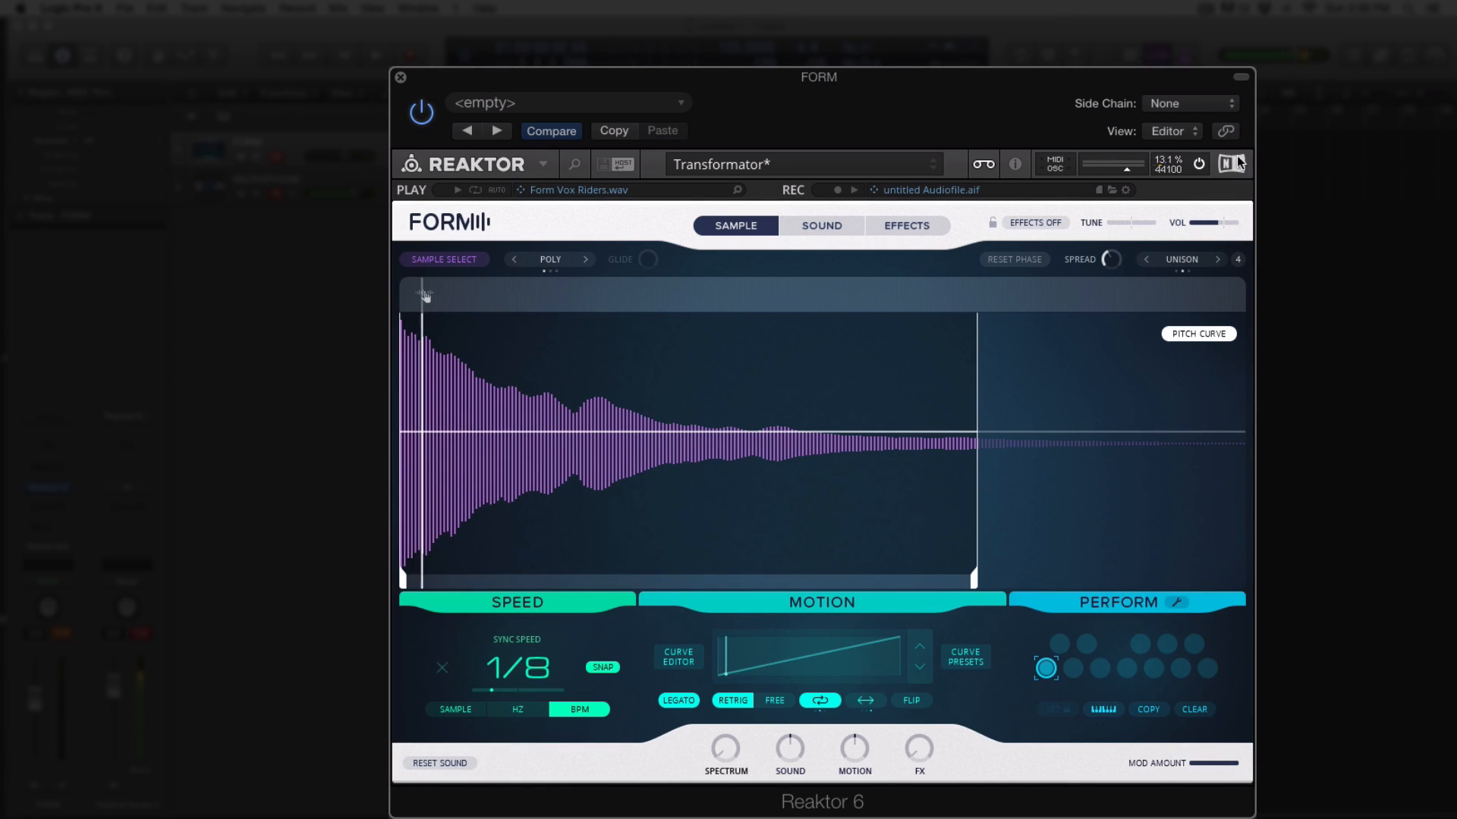
left_click(1238, 259)
left_click_drag(1238, 260, 1238, 249)
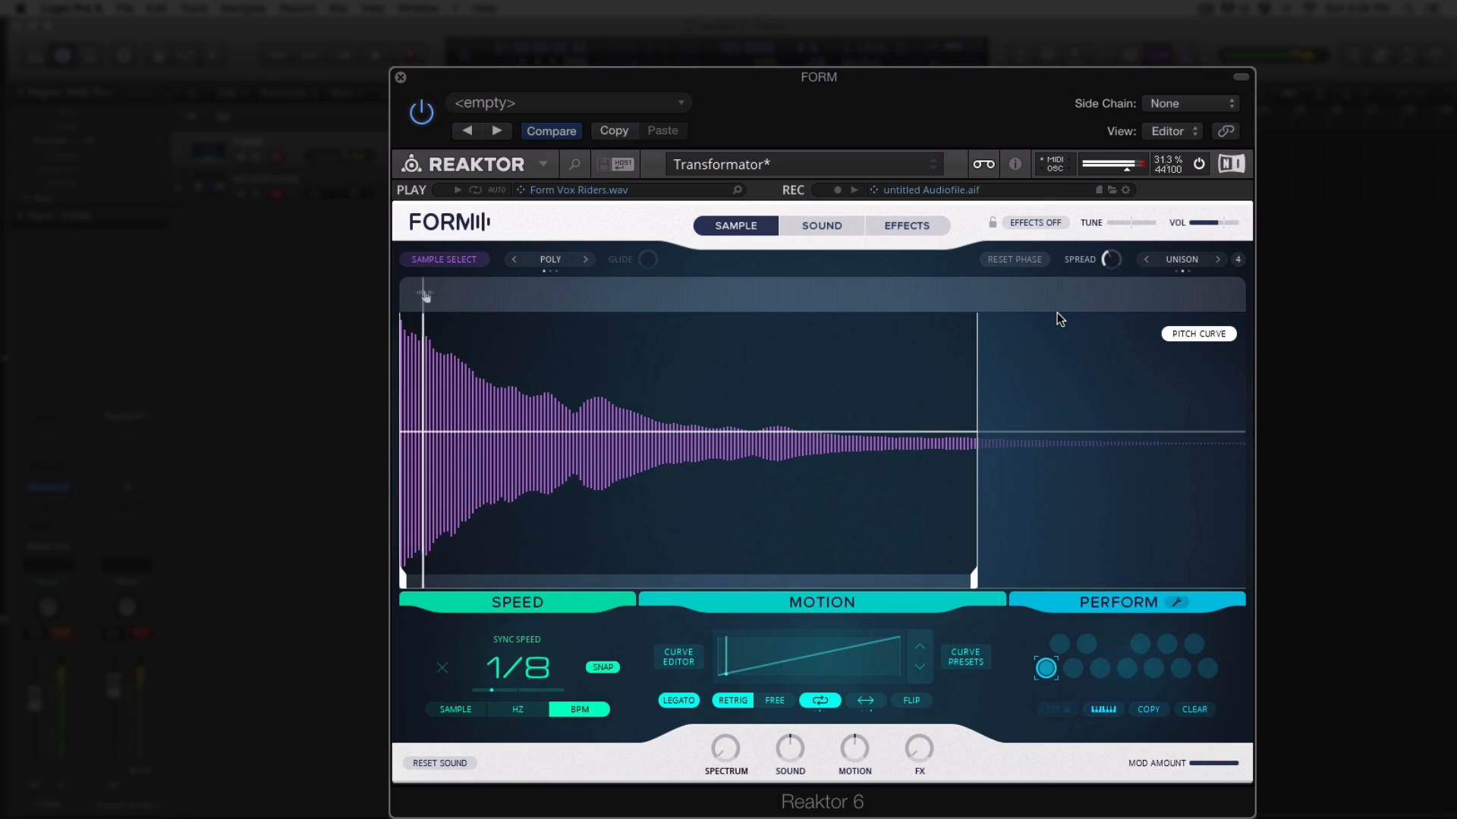
Examine the Sound page's oscillator, modulation and filter sections, compare it with the Sample page, and stay on the Sound page
left_click(822, 225)
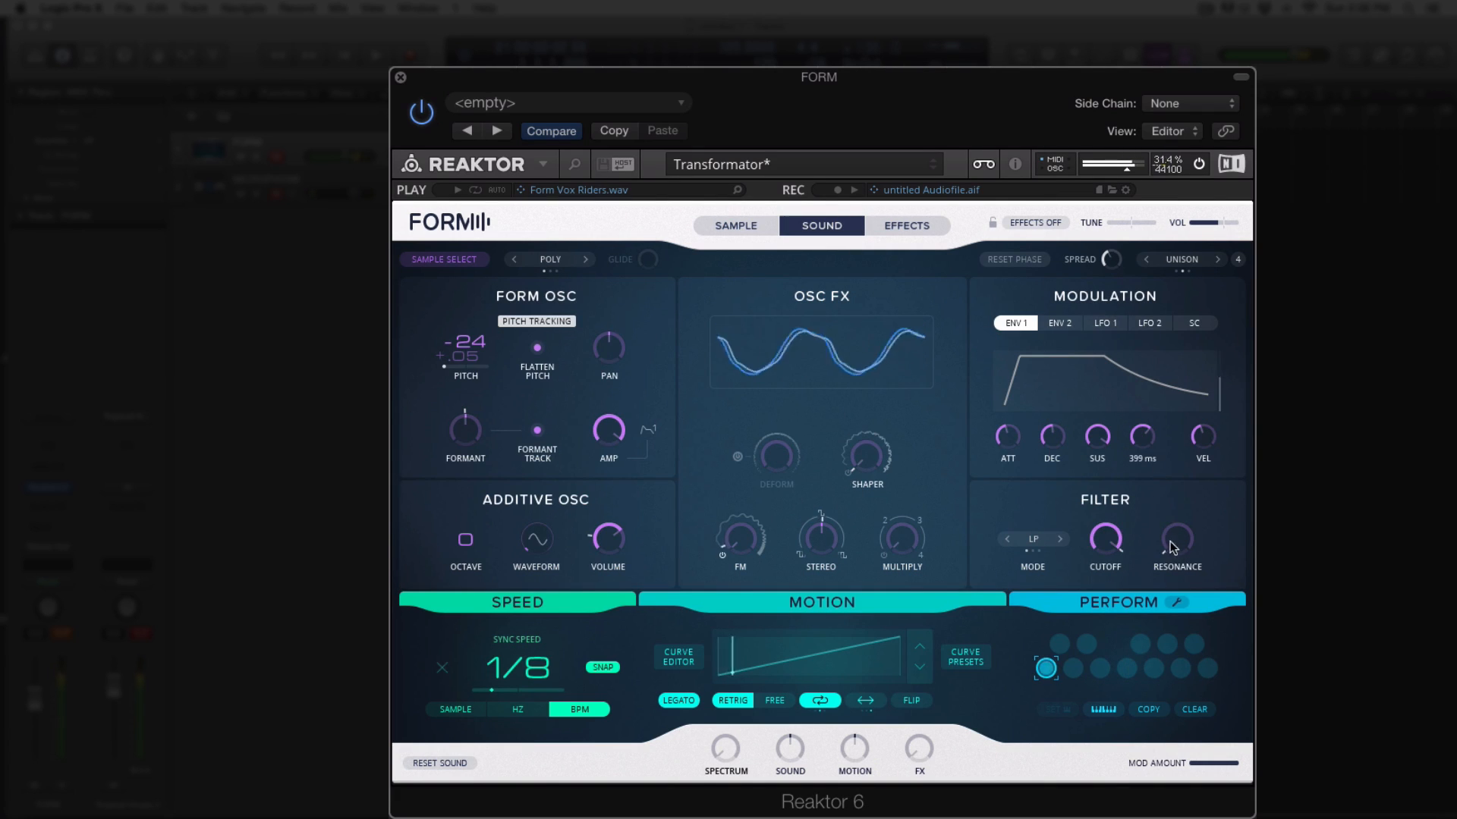
left_click(731, 226)
left_click(816, 227)
left_click(732, 223)
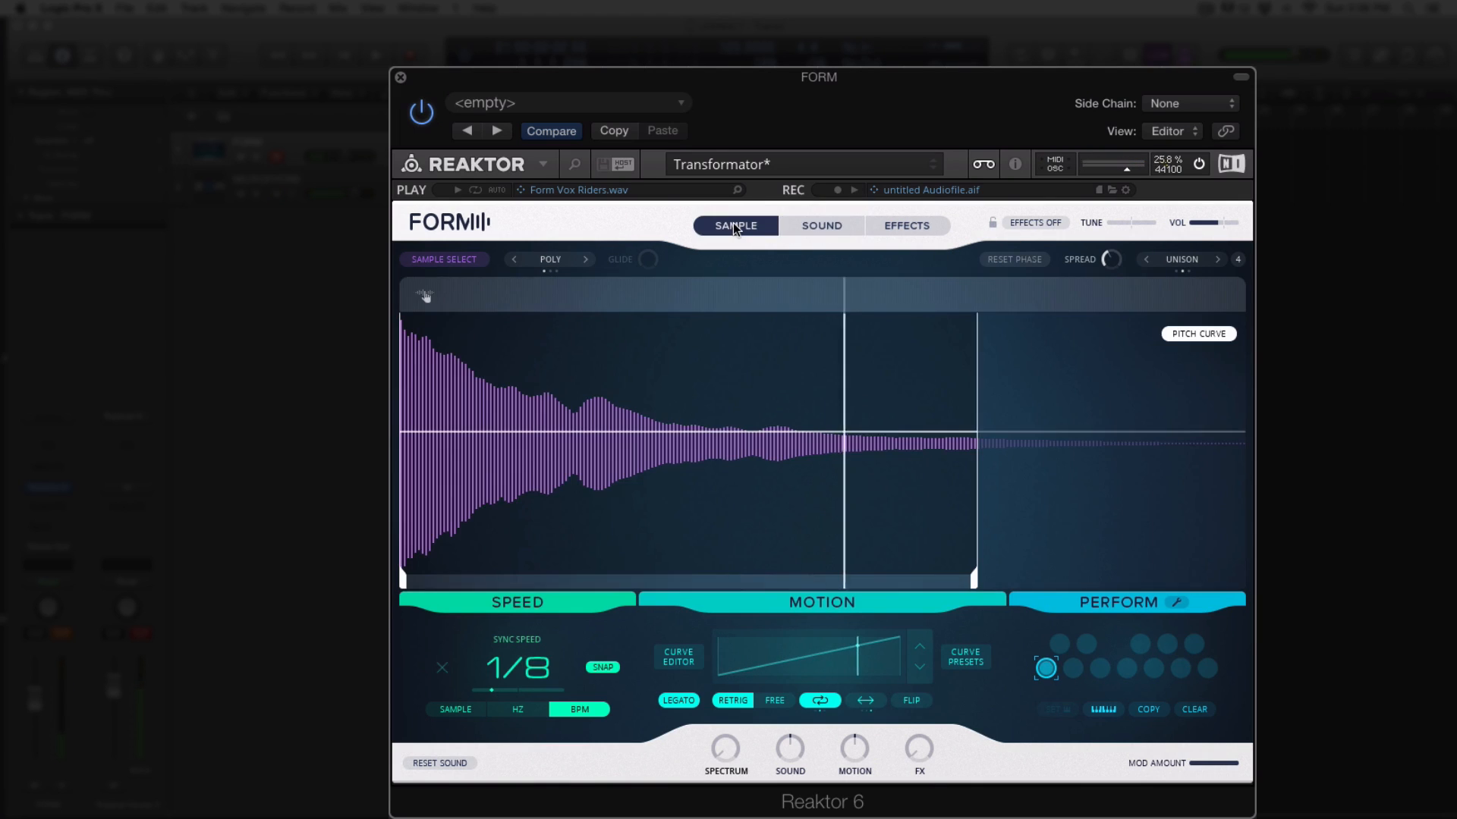
left_click(819, 225)
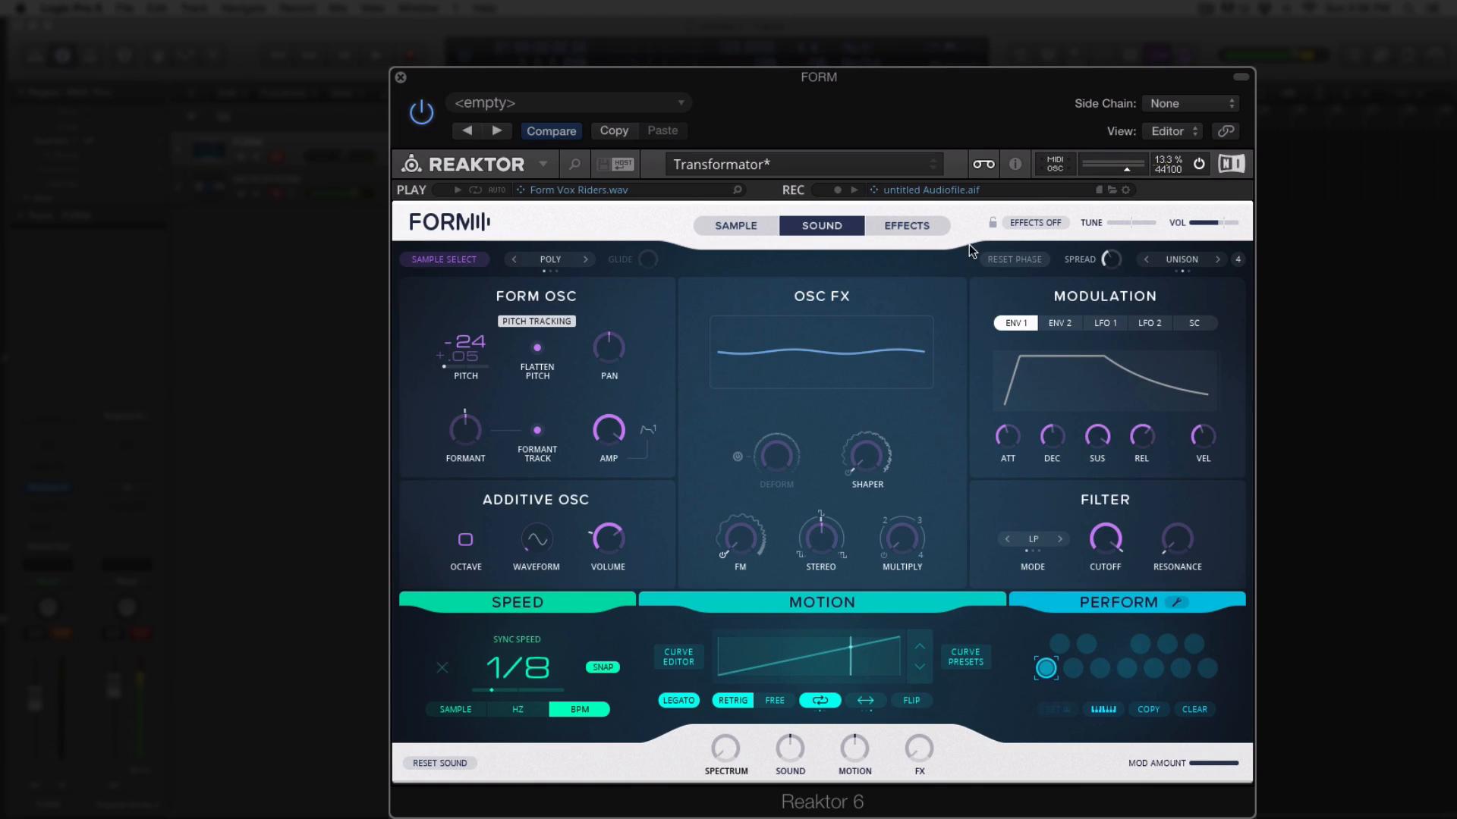
Try Unison with 2 and 3 voices while watching the oscillator waveform, and set the mode back to Single
left_click(1238, 261)
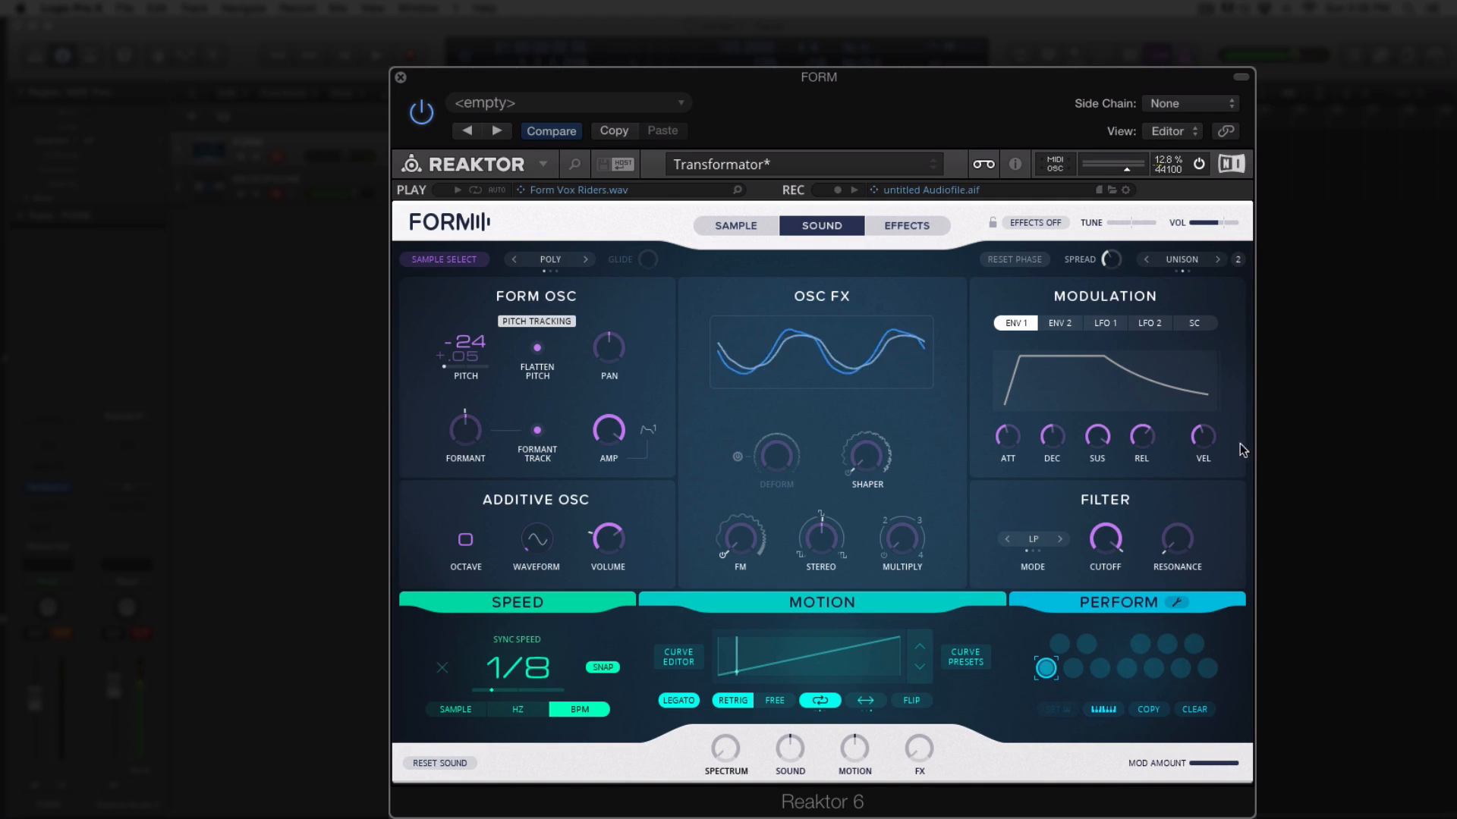
left_click(1238, 260)
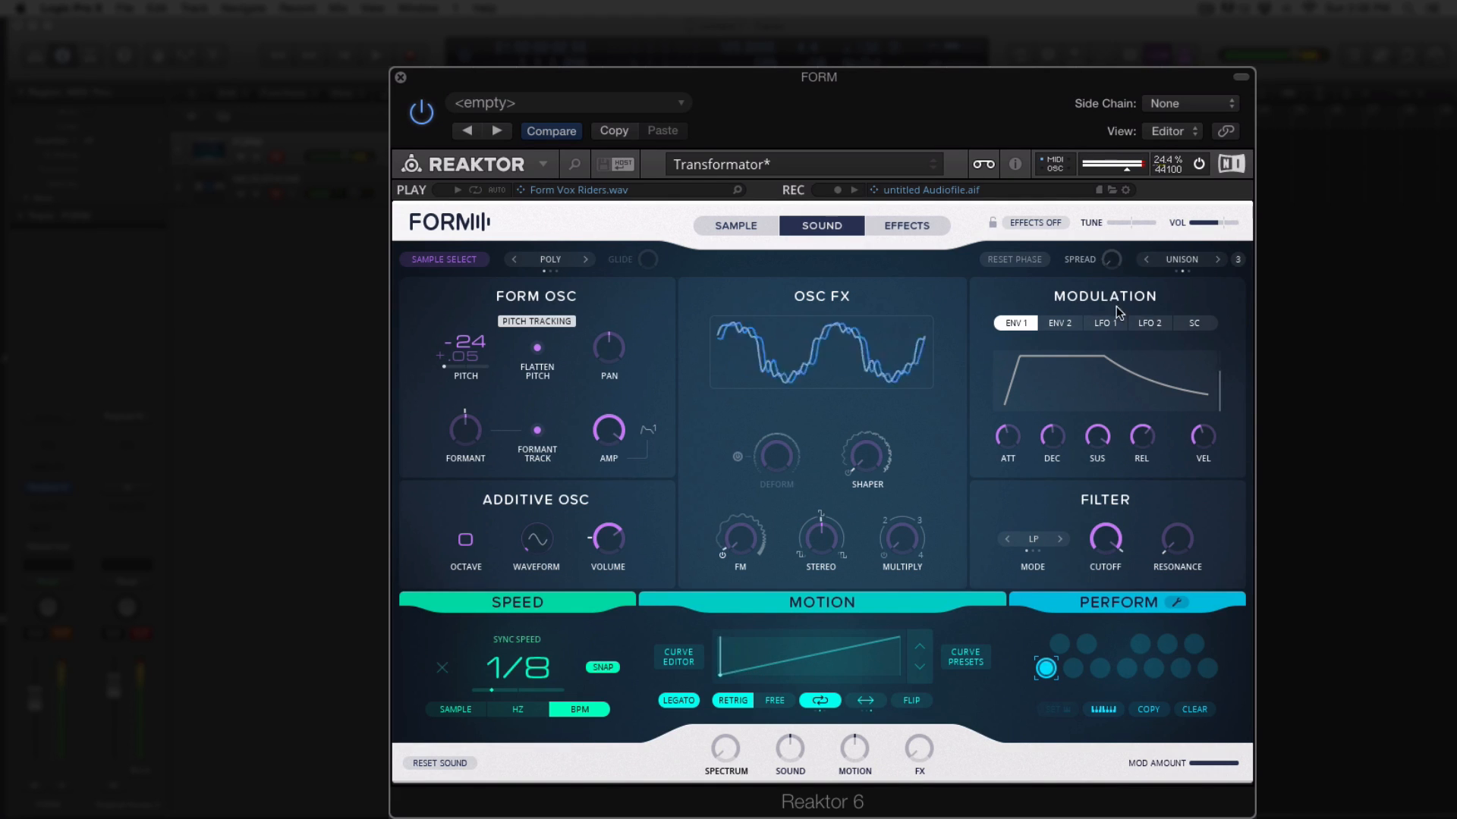
left_click(1216, 260)
left_click(1217, 260)
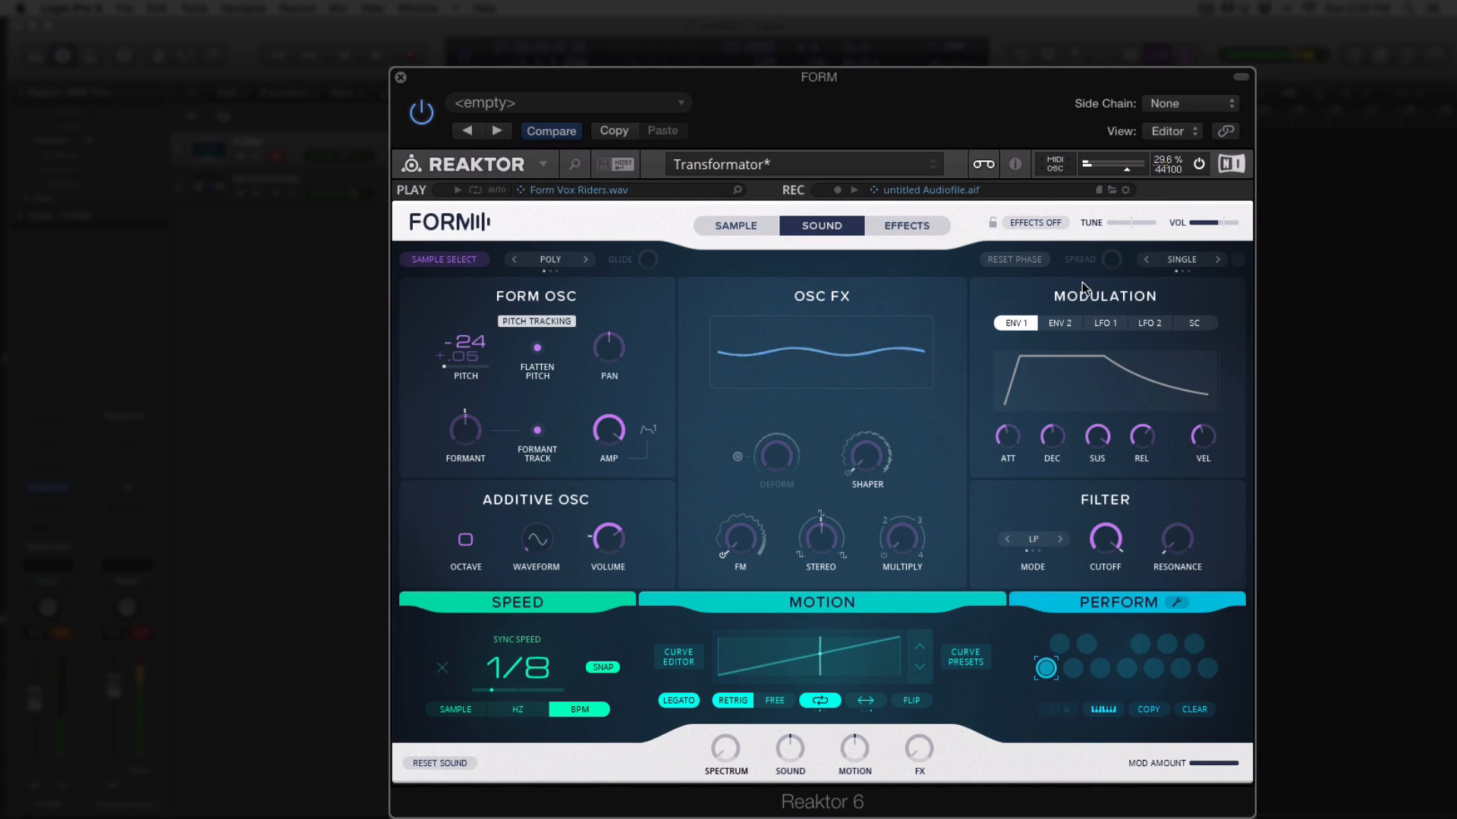
Turn off the instrument's effects globally
left_click(1049, 225)
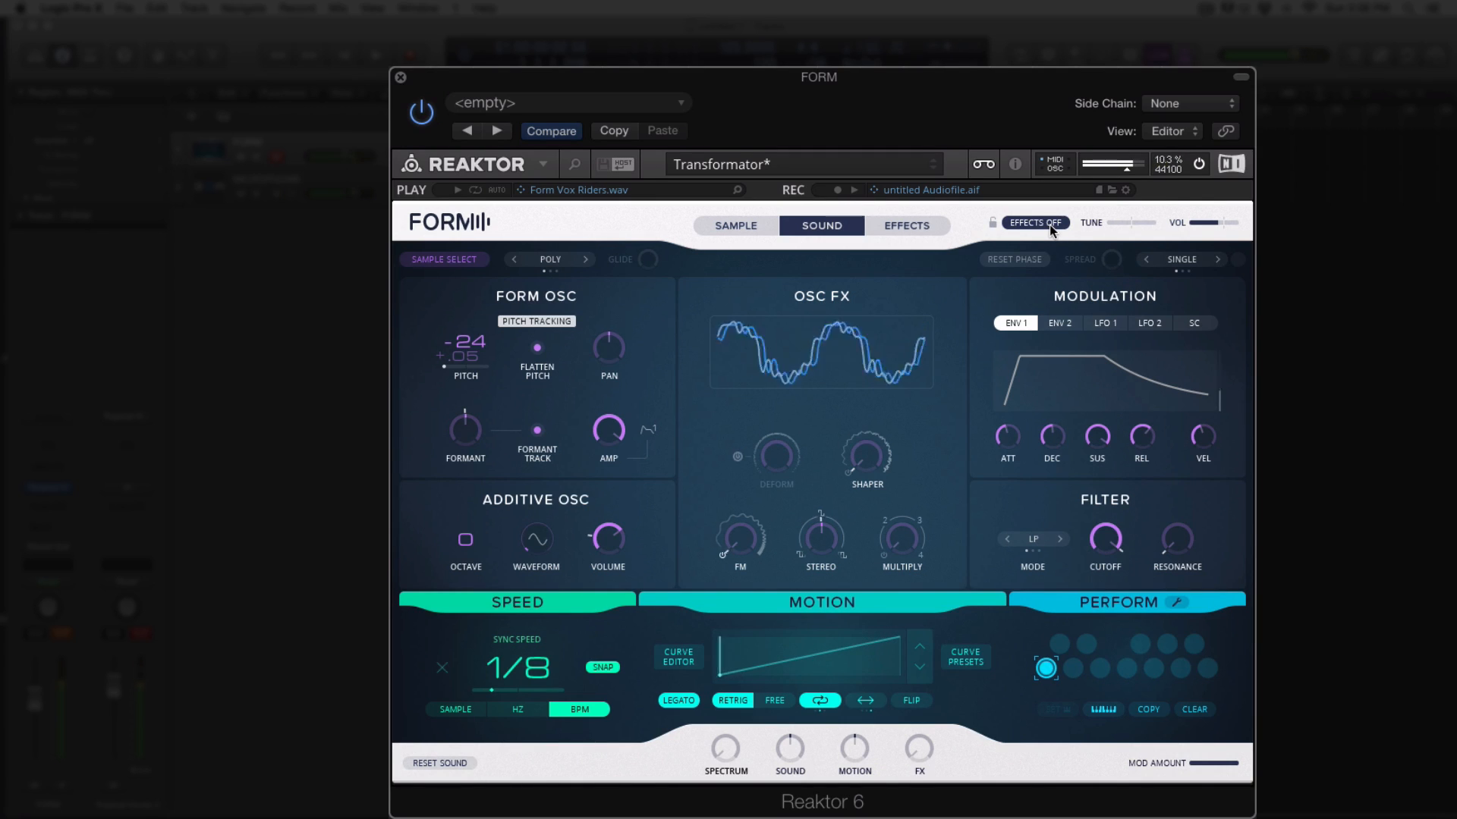
Turn the instrument's effects back on and open Form's Leads presets folder in the preset browser
left_click(1049, 225)
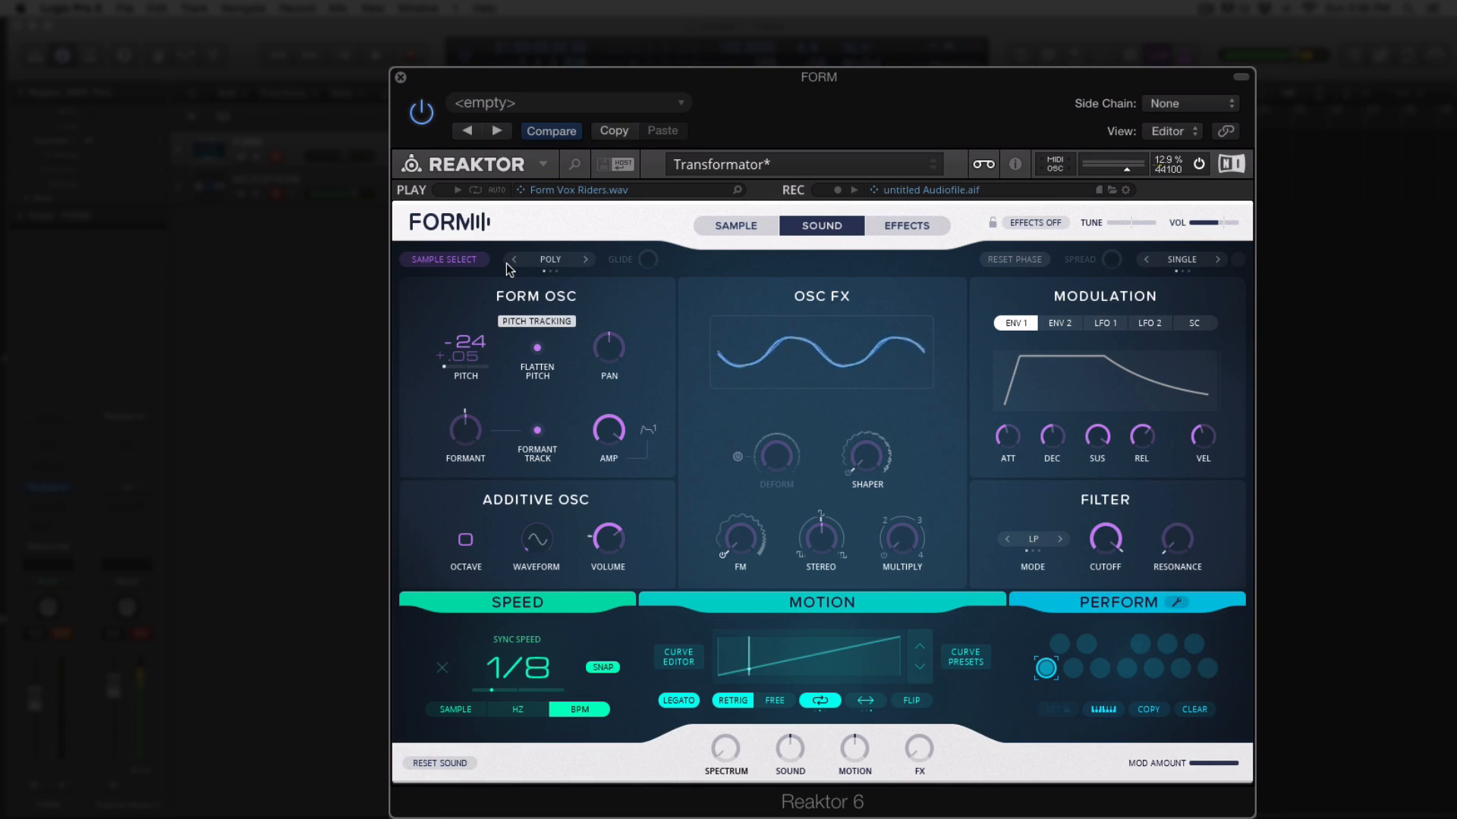
left_click(541, 167)
left_click(574, 163)
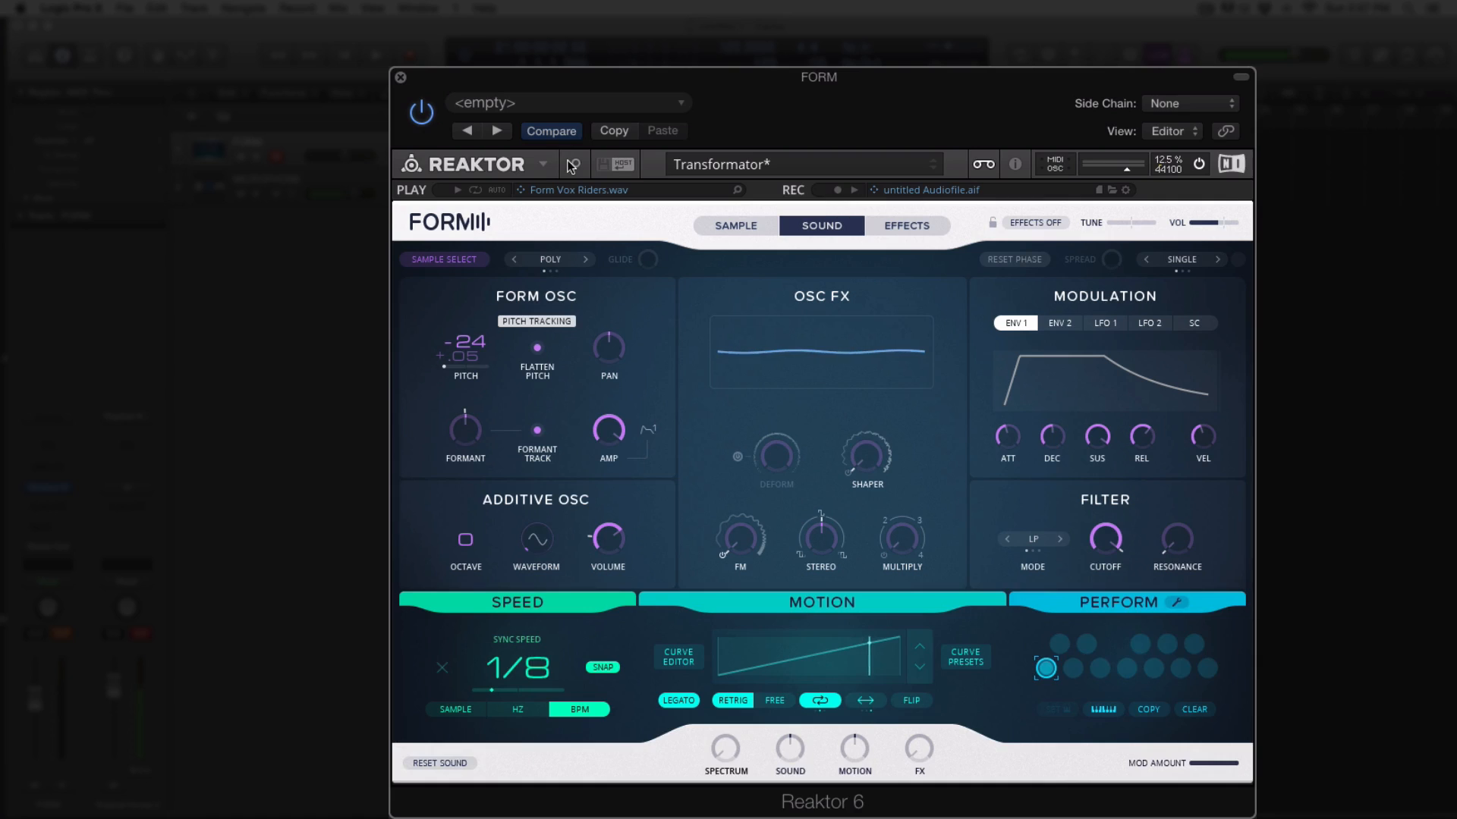
left_click(574, 163)
left_click(429, 298)
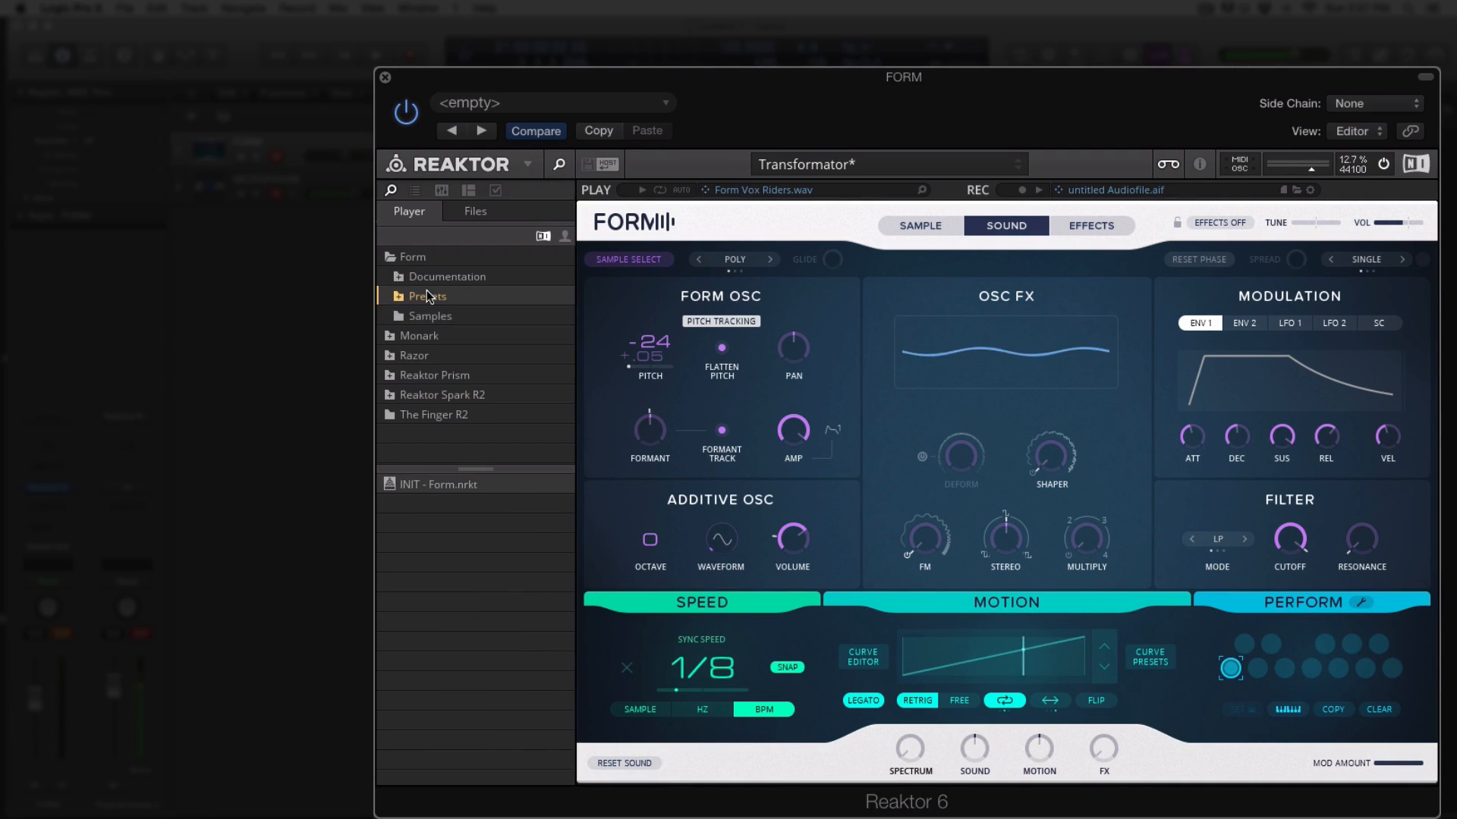
double_click(417, 295)
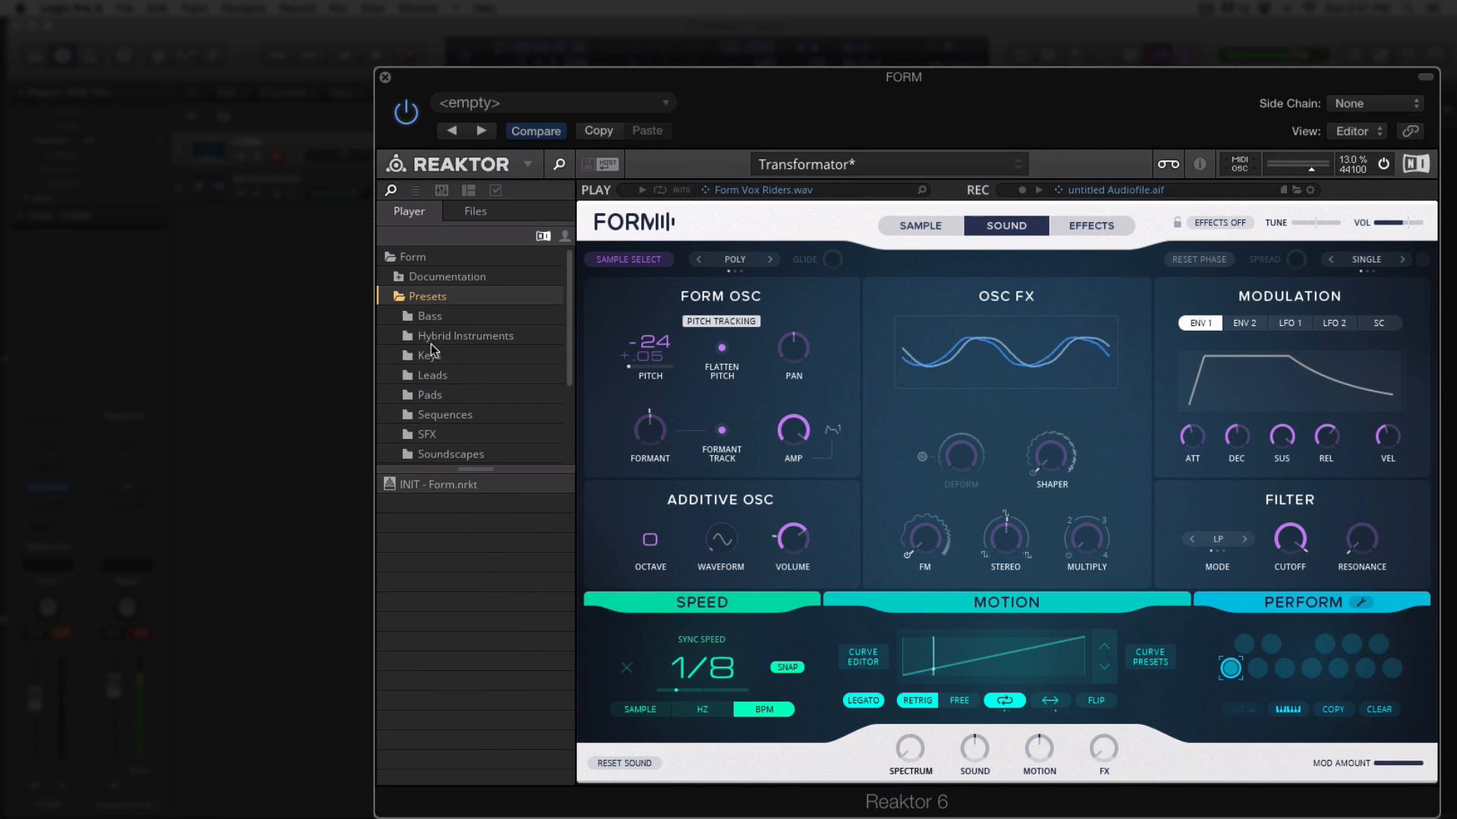
left_click(432, 375)
Try the Leads presets Digital Virtual and Fathom, load Floating High, and close the preset browser
double_click(444, 607)
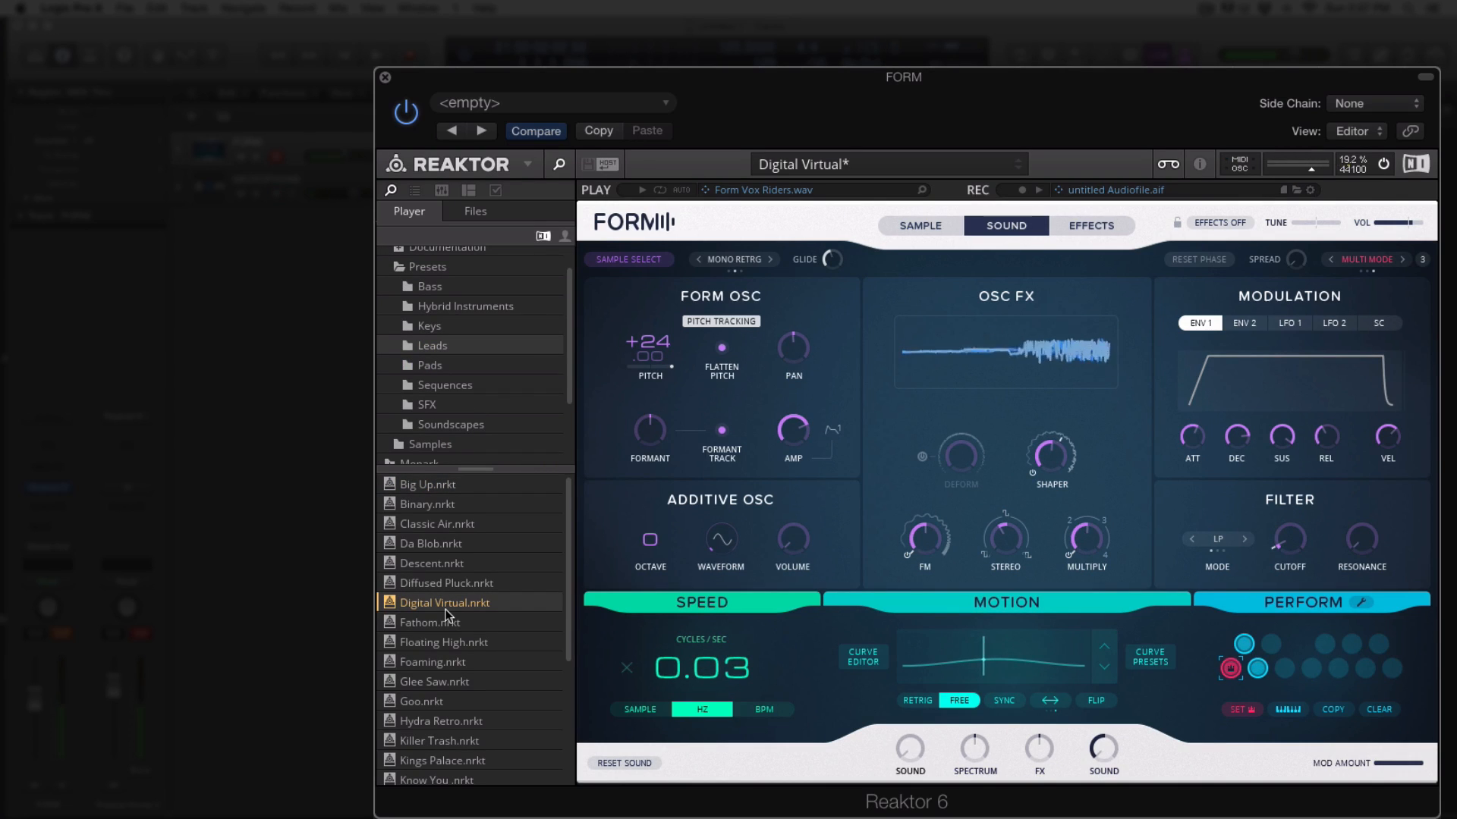
double_click(449, 622)
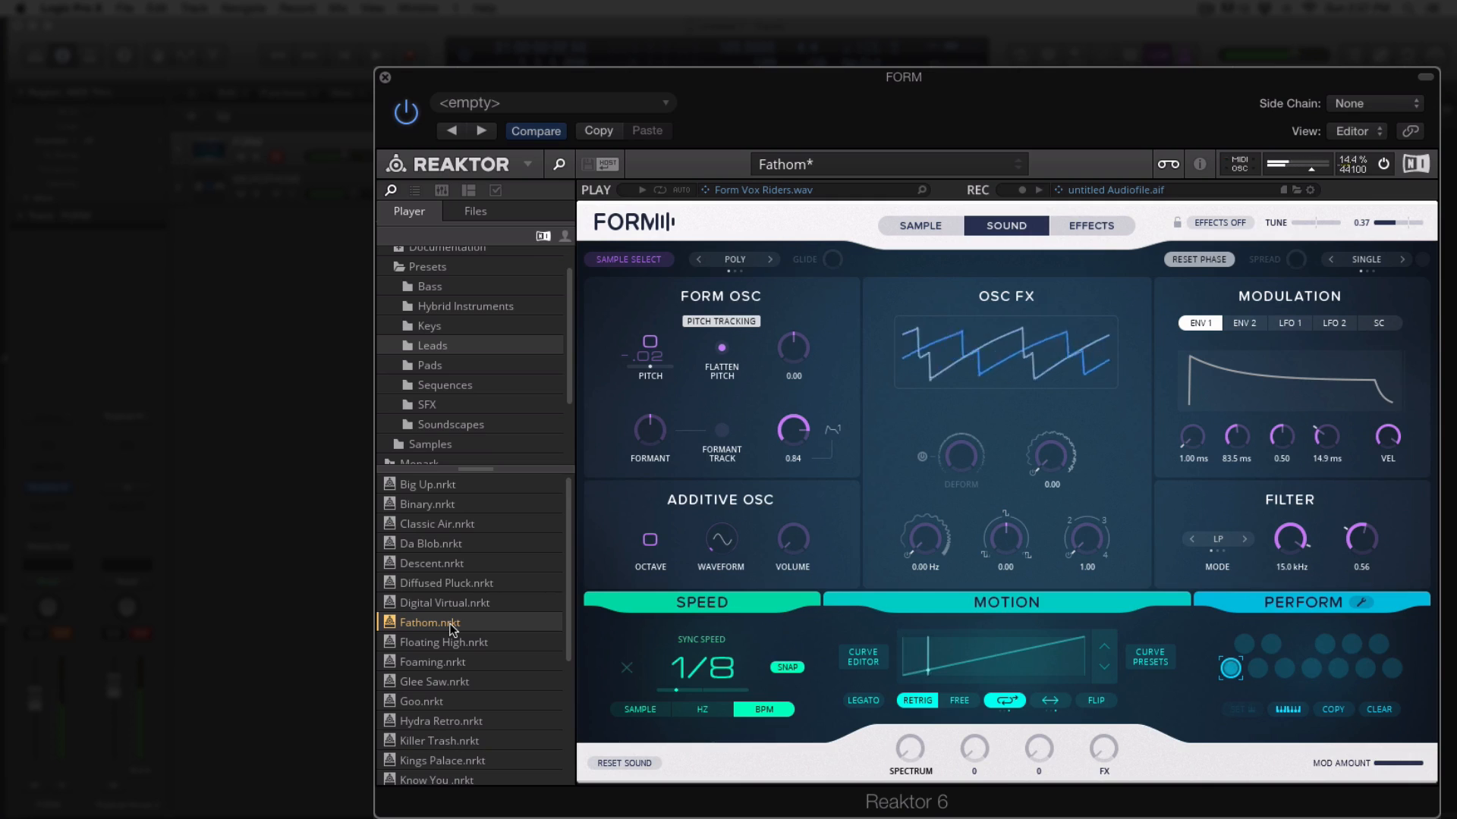
double_click(456, 643)
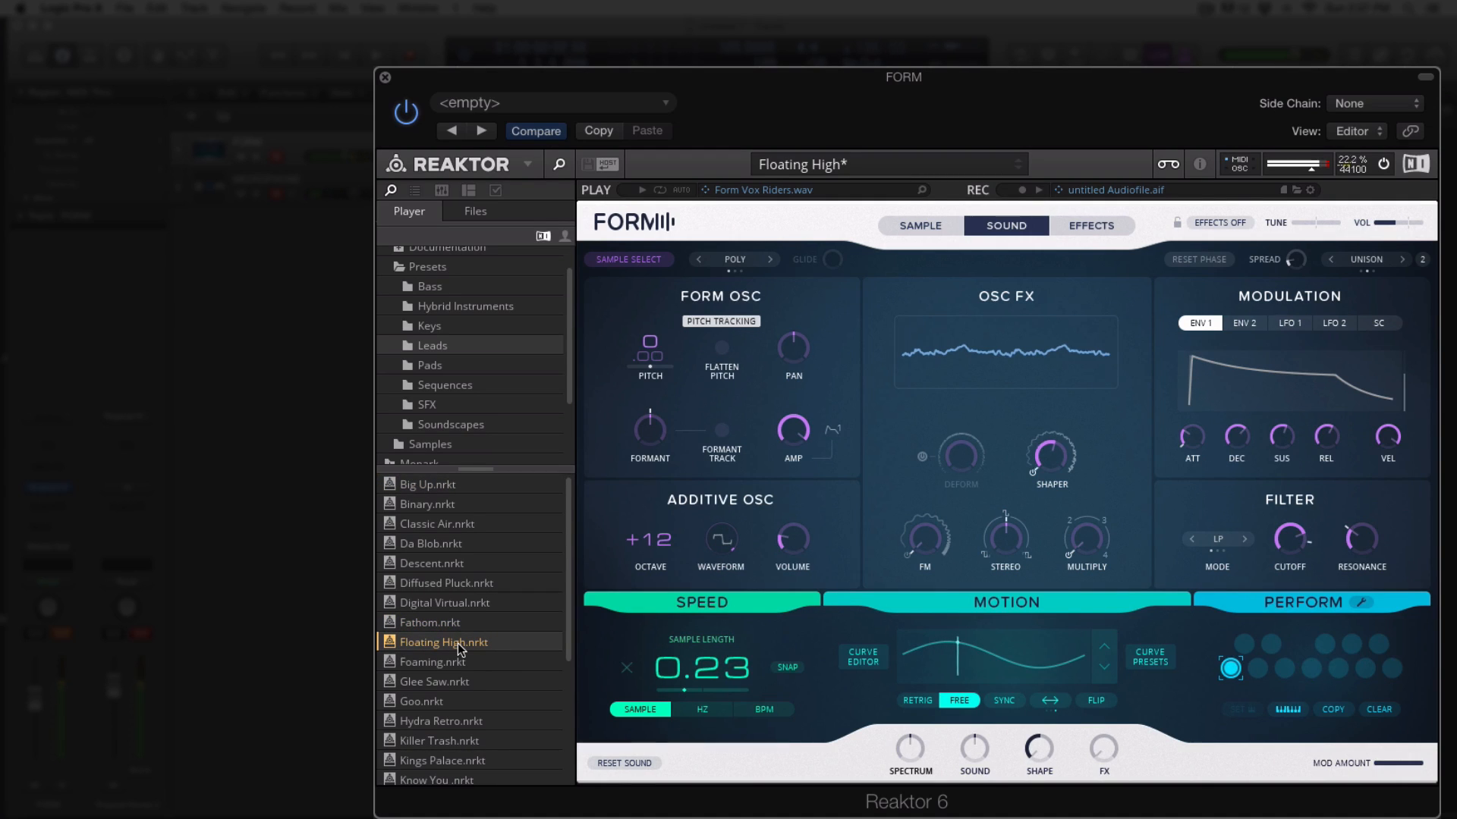
left_click(564, 167)
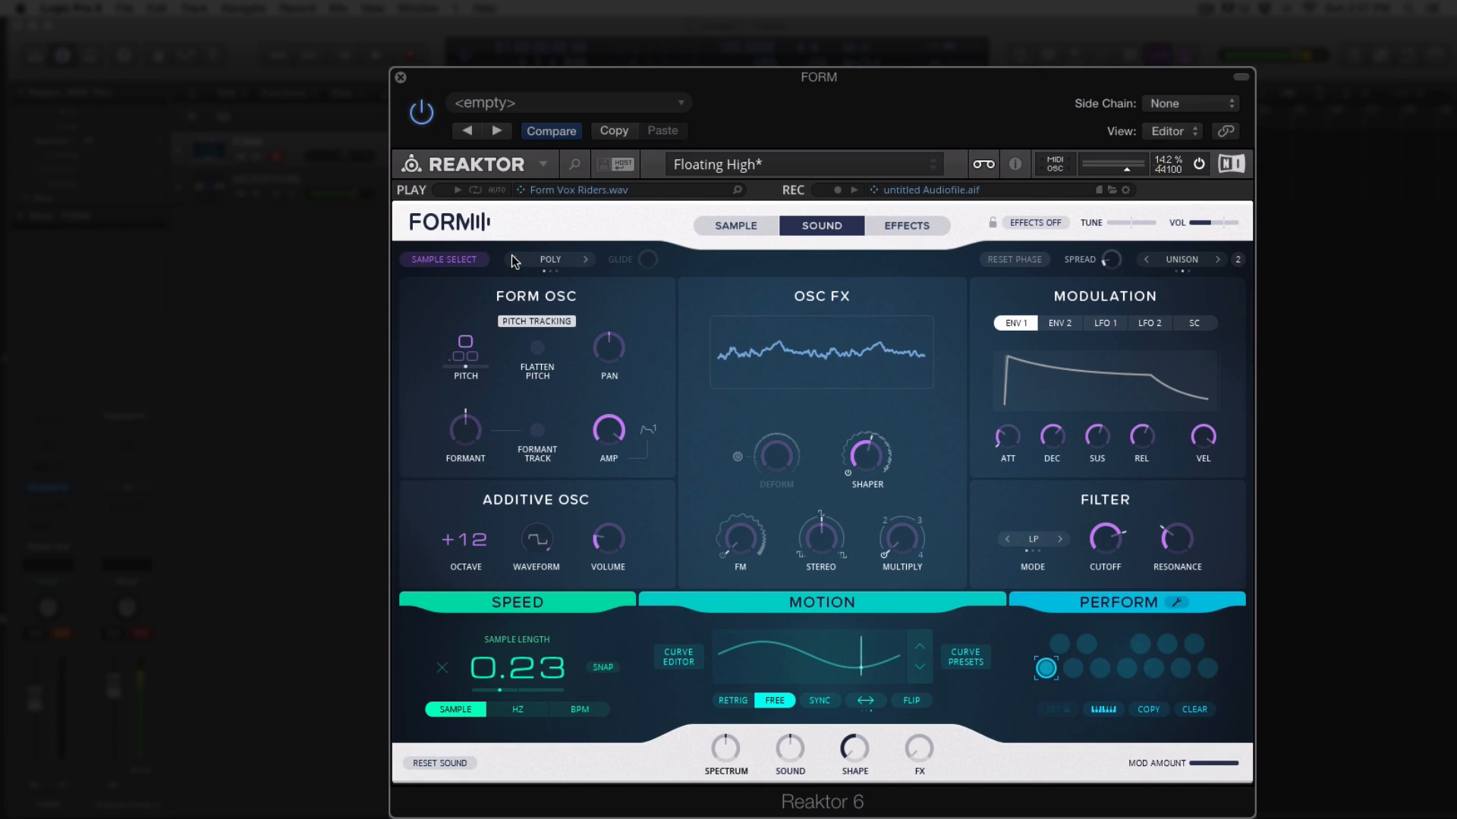
Look at the sample selection view, and raise the delay's level on the Effects page
left_click(460, 260)
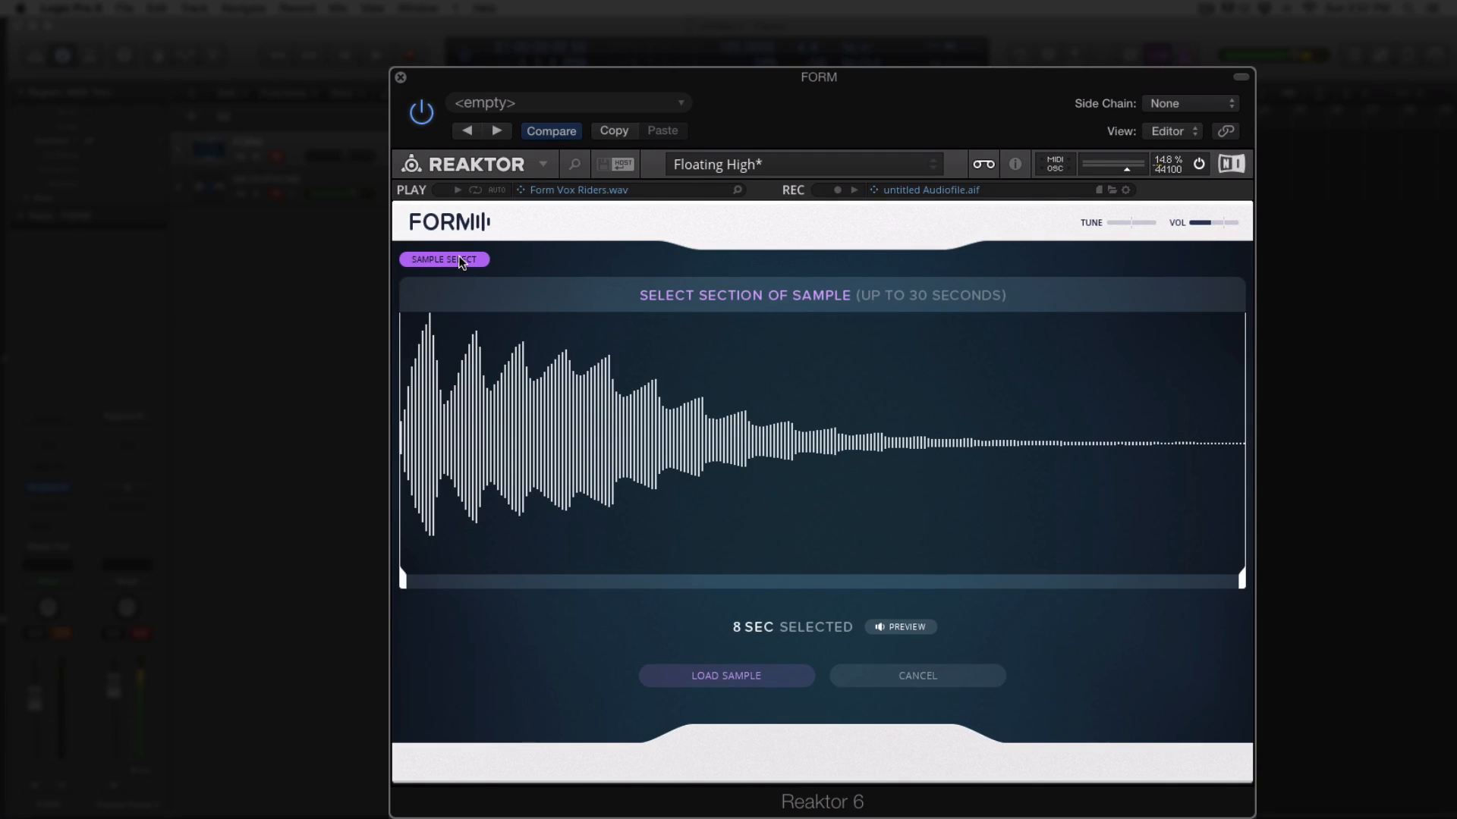
left_click(458, 255)
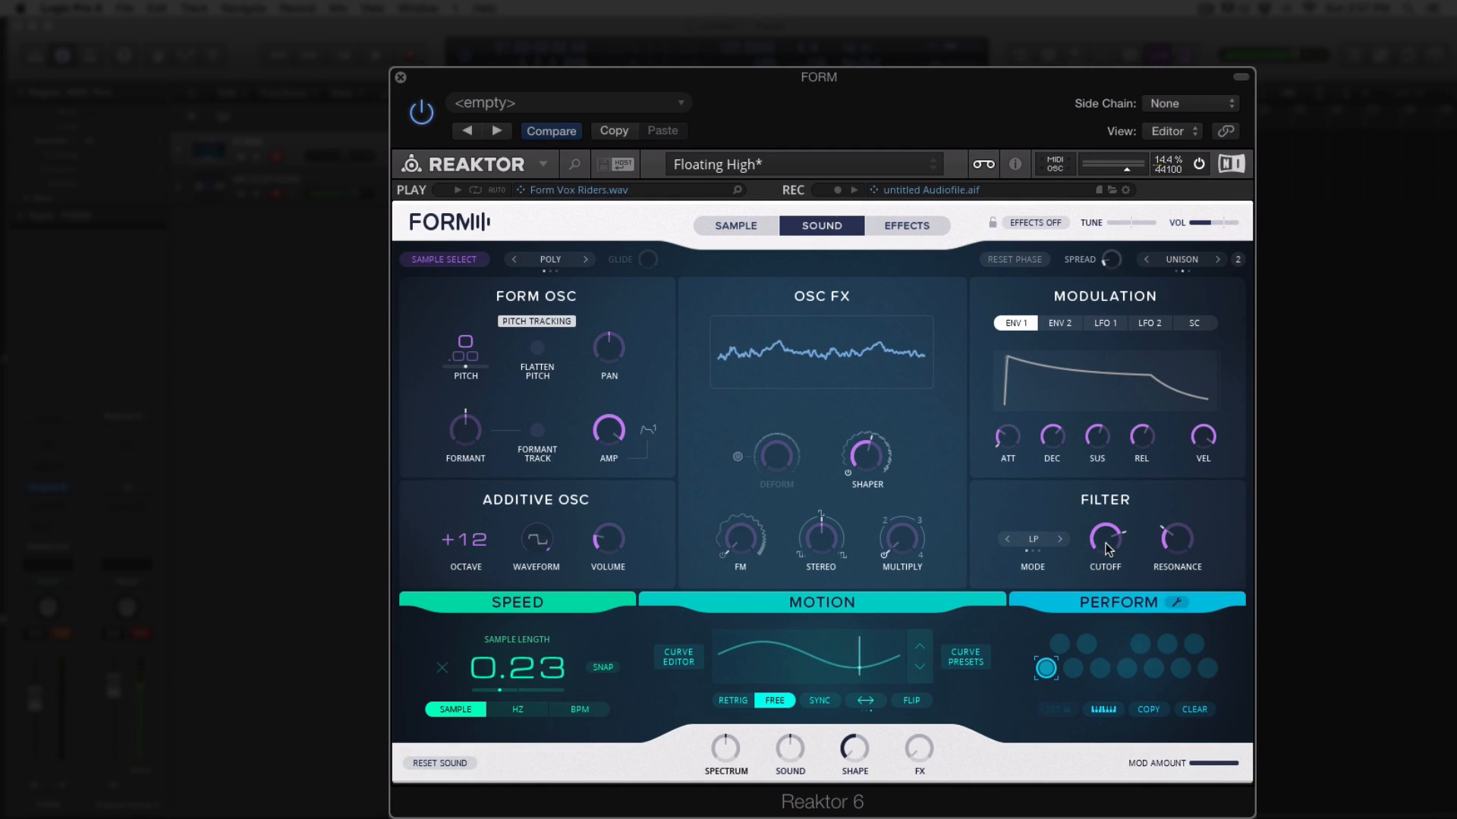
left_click(905, 227)
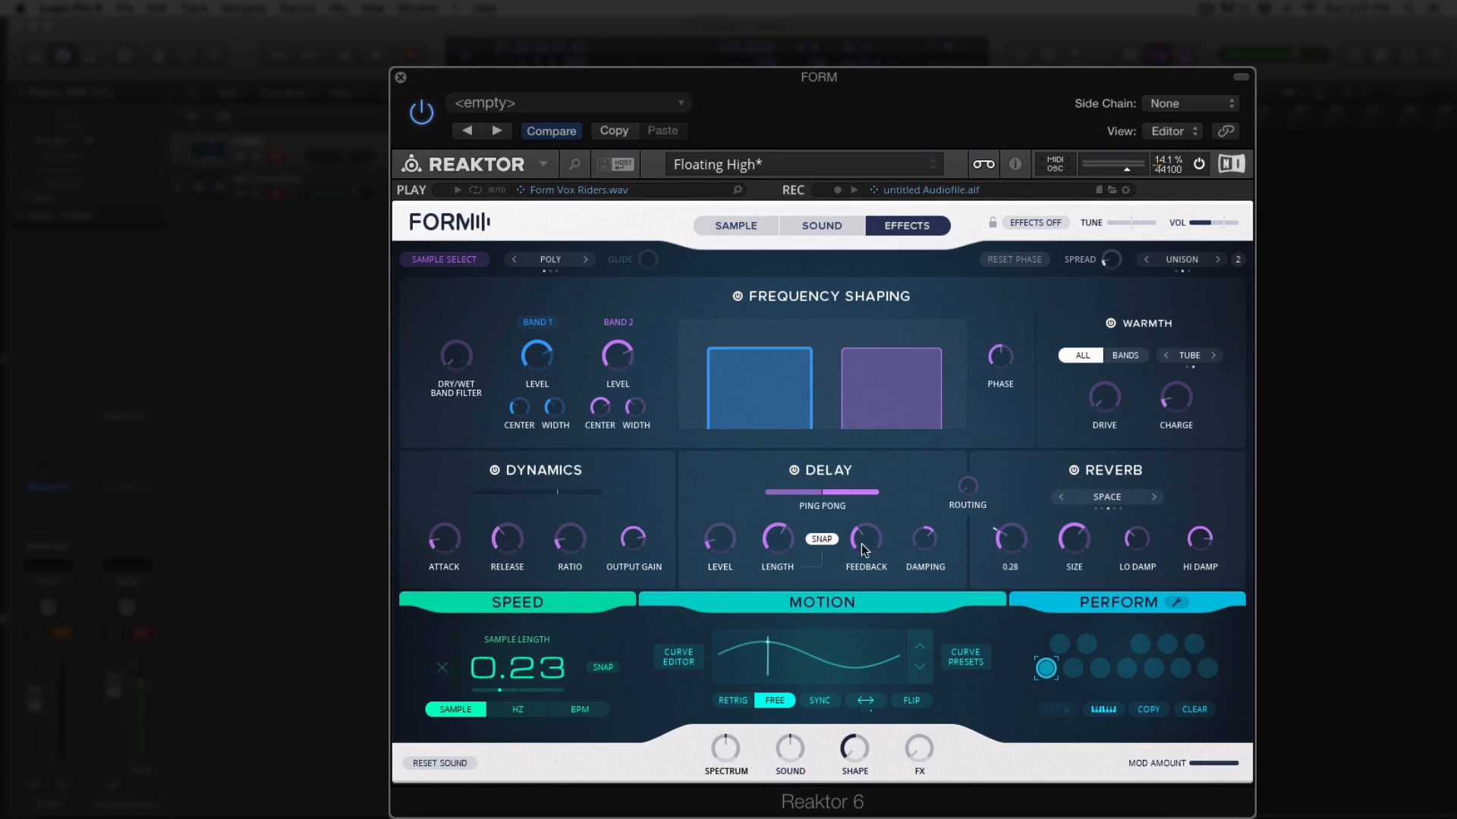
left_click_drag(713, 553, 700, 478)
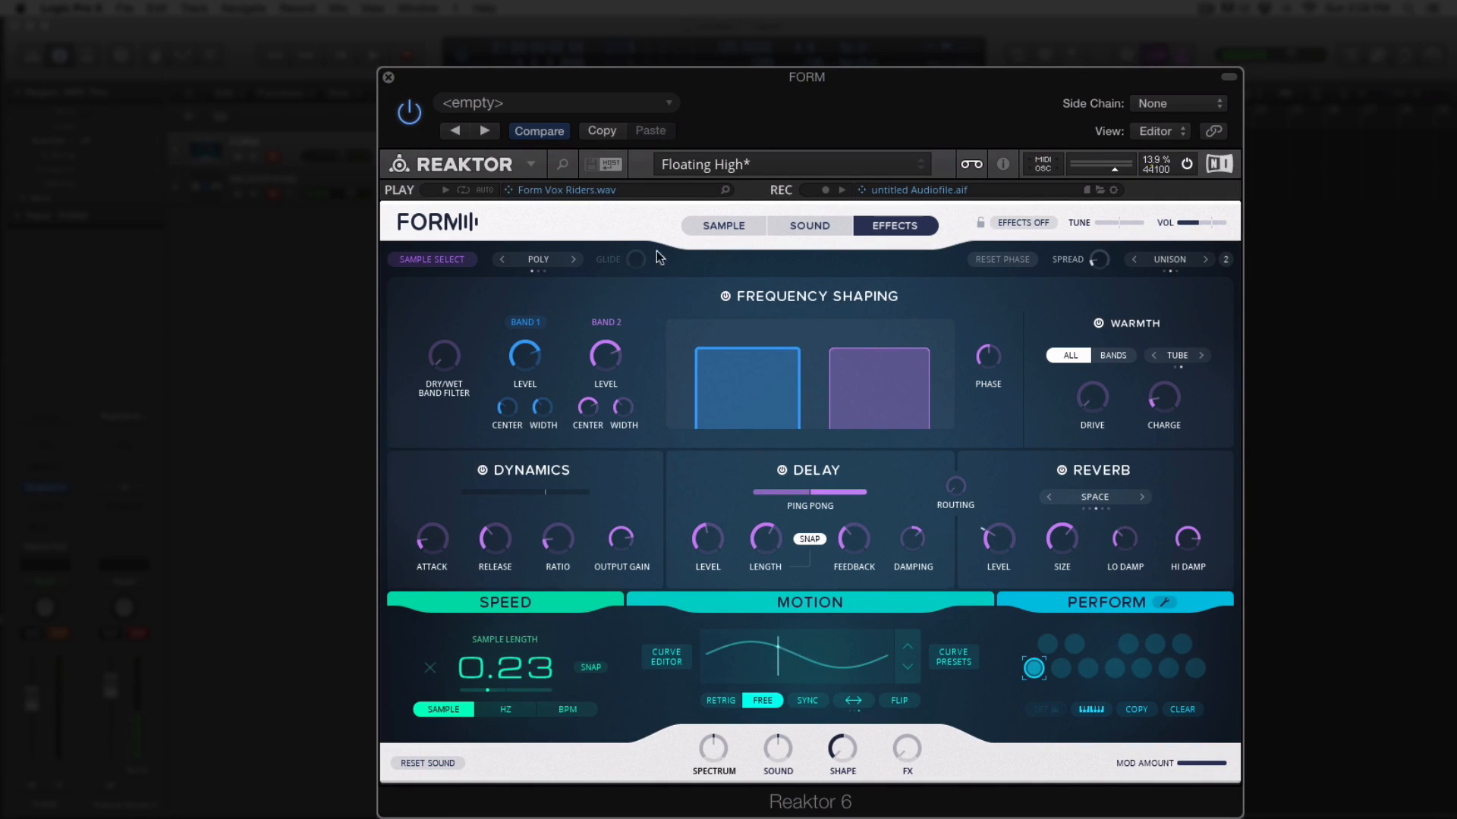
Load the audio file from the desktop as the new sample and extend the playback range back to the sample's start
left_click(707, 233)
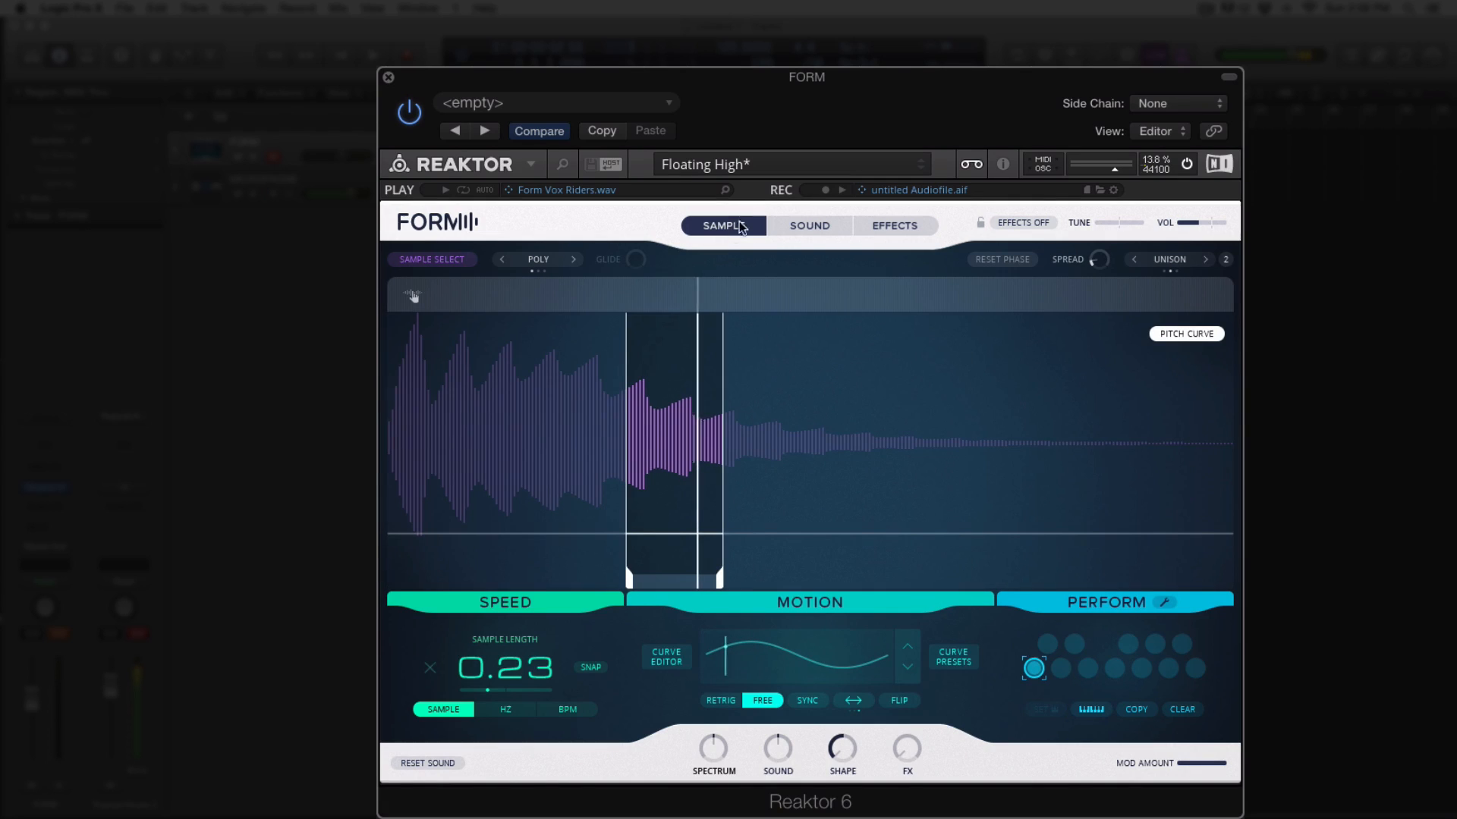
left_click(421, 258)
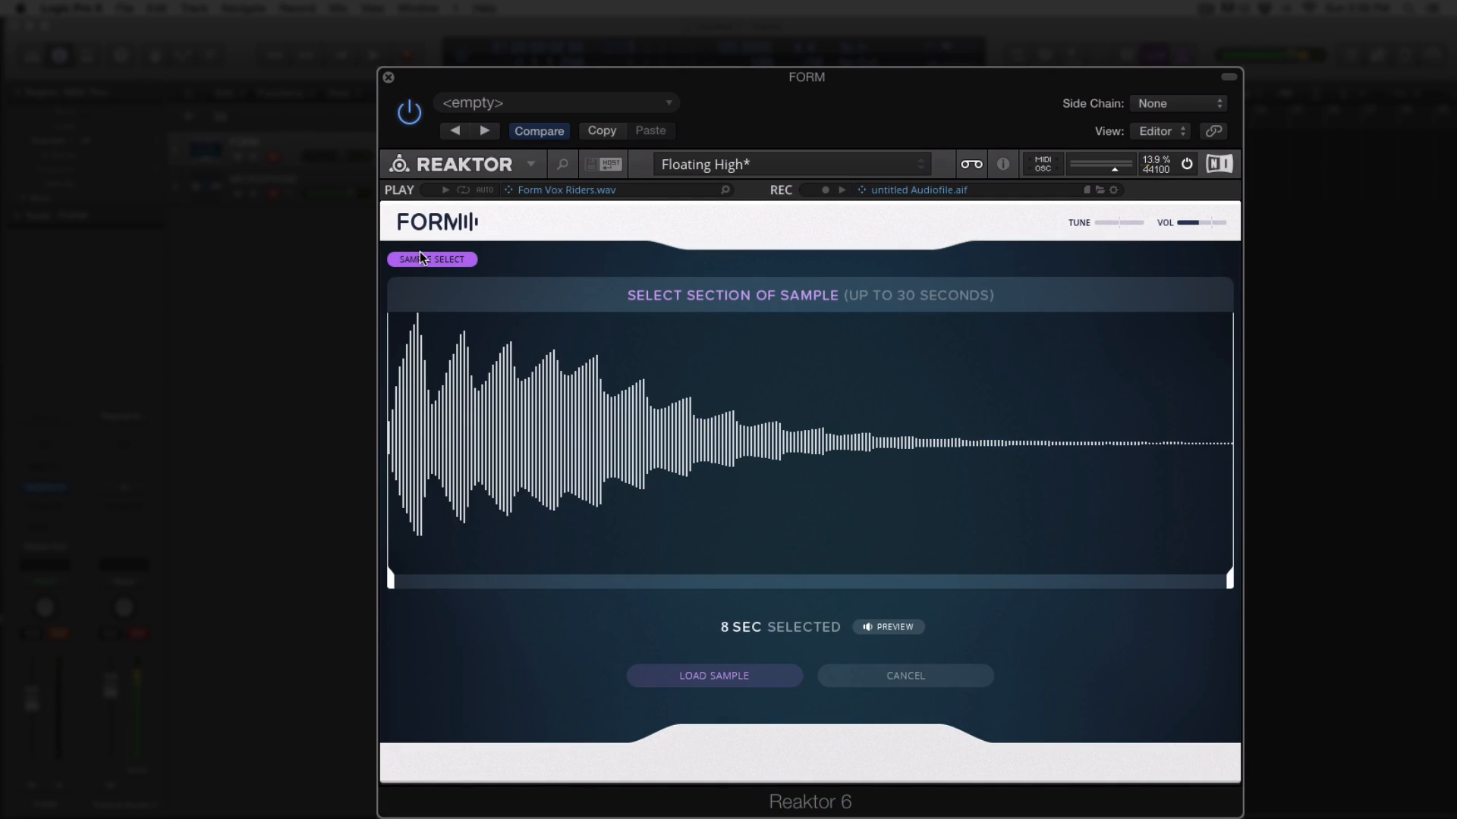
left_click_drag(1334, 28, 1242, 8)
left_click(1413, 477)
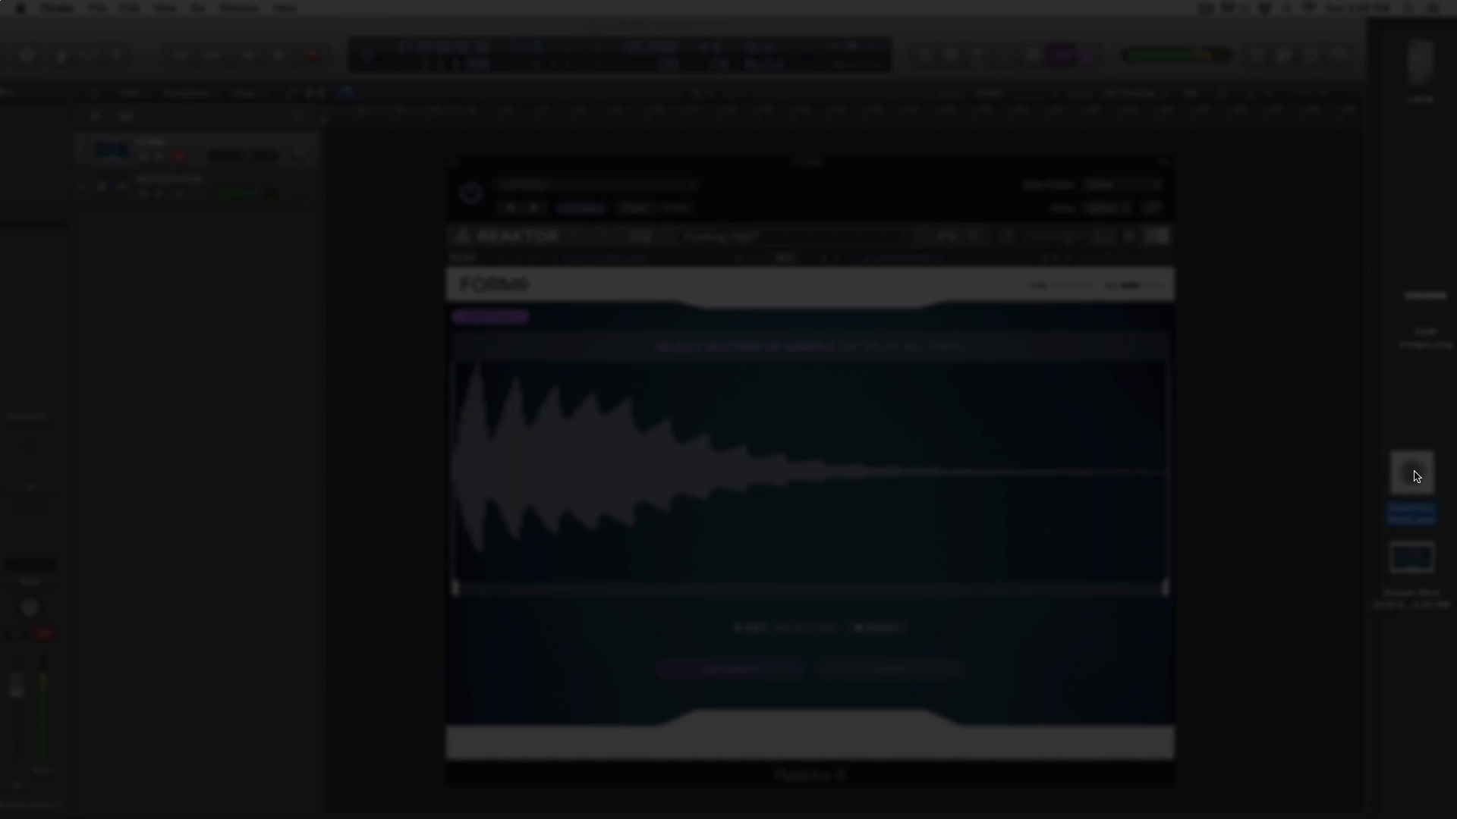
left_click_drag(1422, 472, 650, 455)
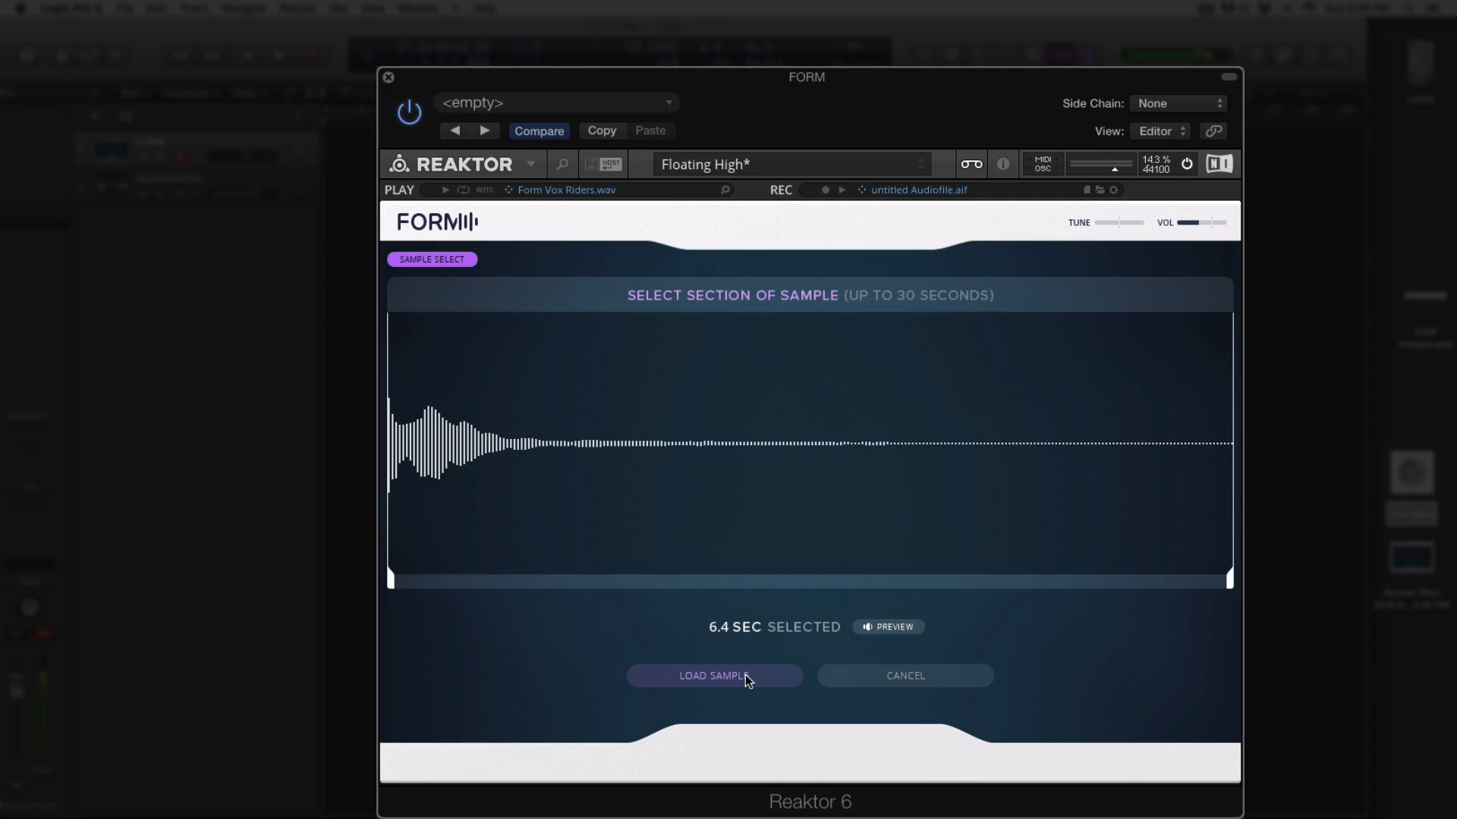
left_click(744, 675)
left_click_drag(630, 584, 390, 583)
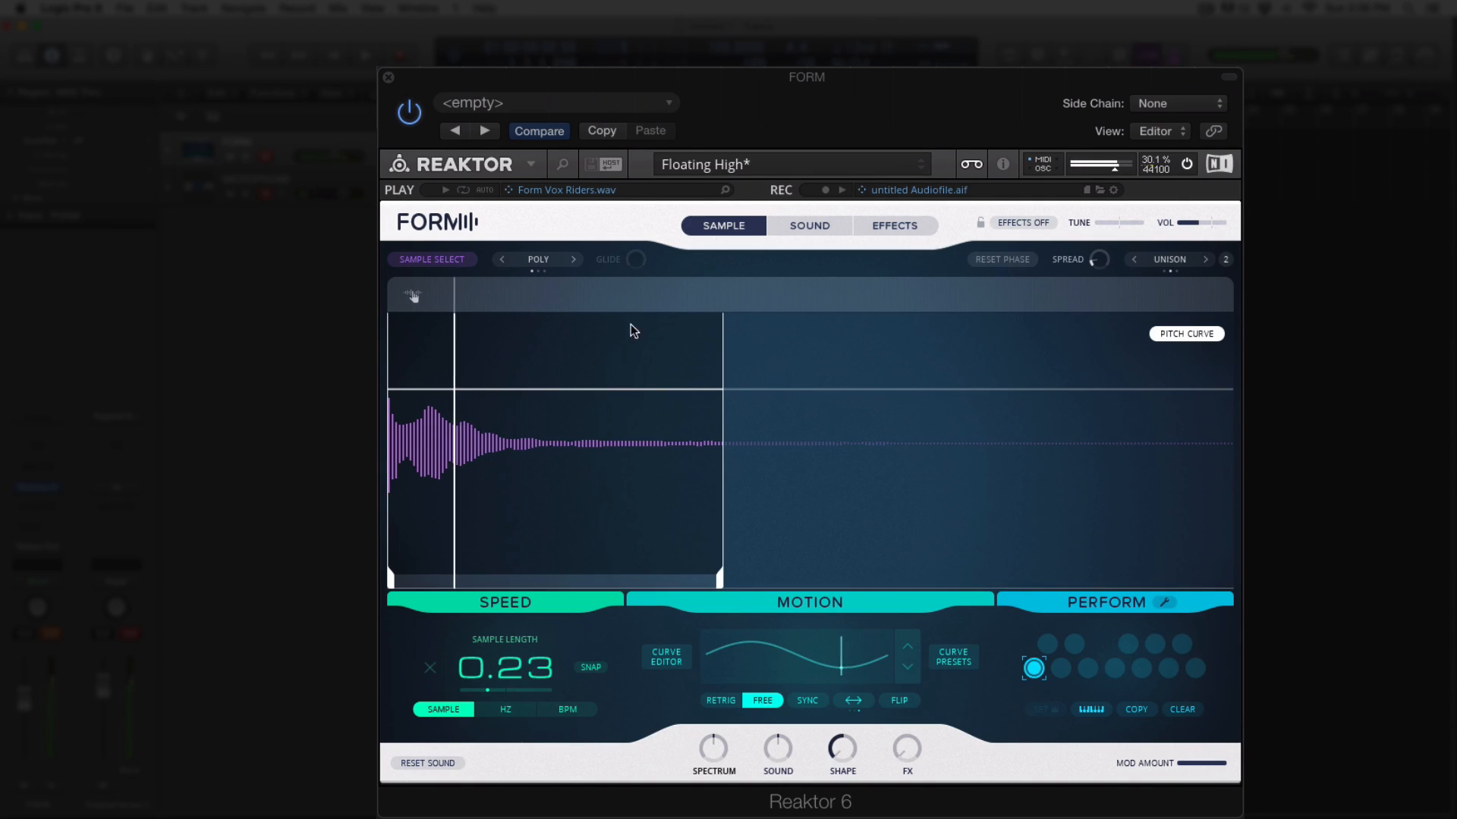
Set the motion to Retrig and the playback speed to 0.12 in sample length mode
left_click_drag(539, 689, 512, 603)
double_click(473, 668)
left_click_drag(478, 665, 474, 686)
left_click(722, 701)
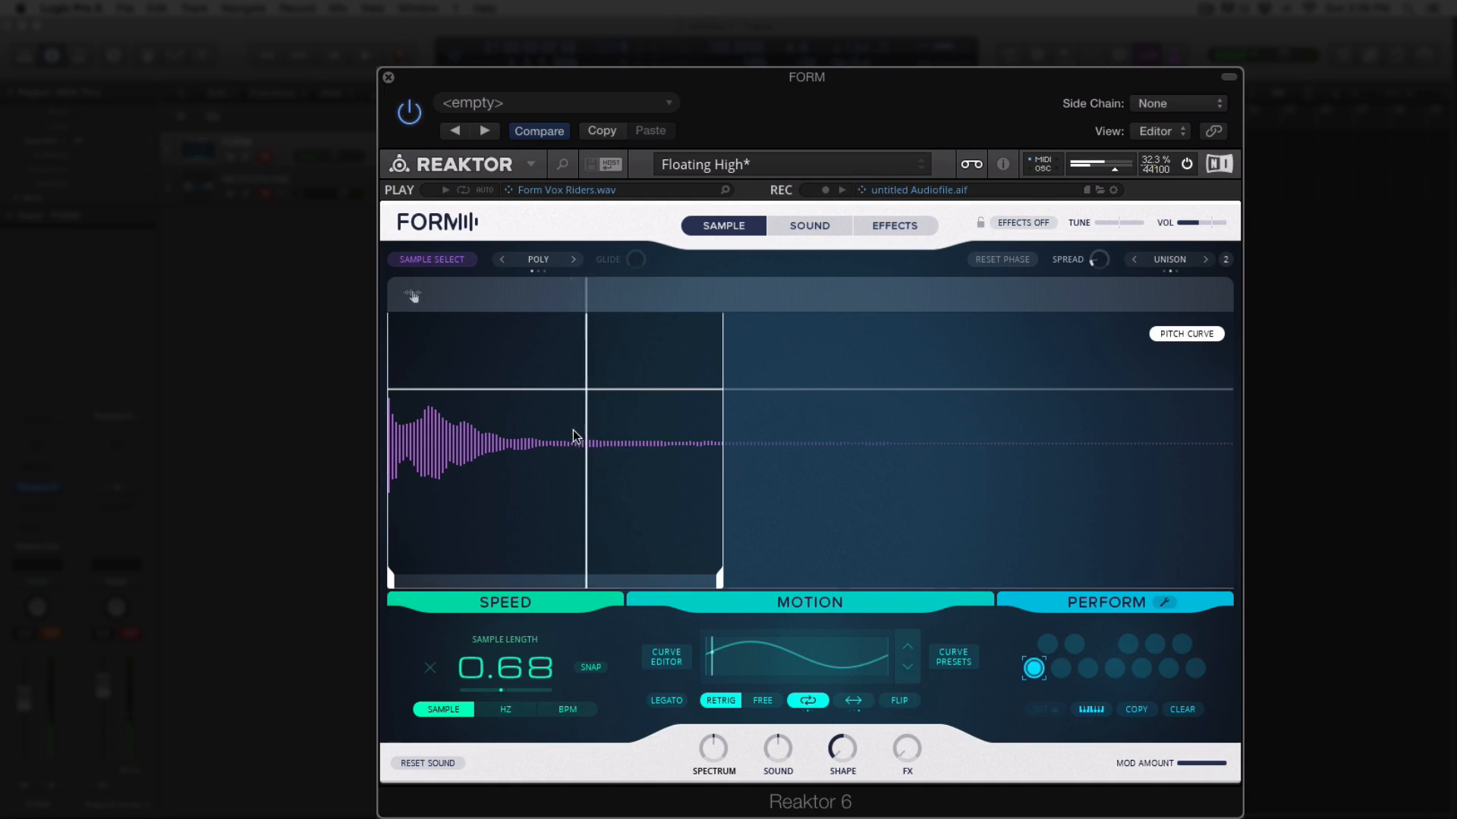
left_click_drag(518, 665, 518, 702)
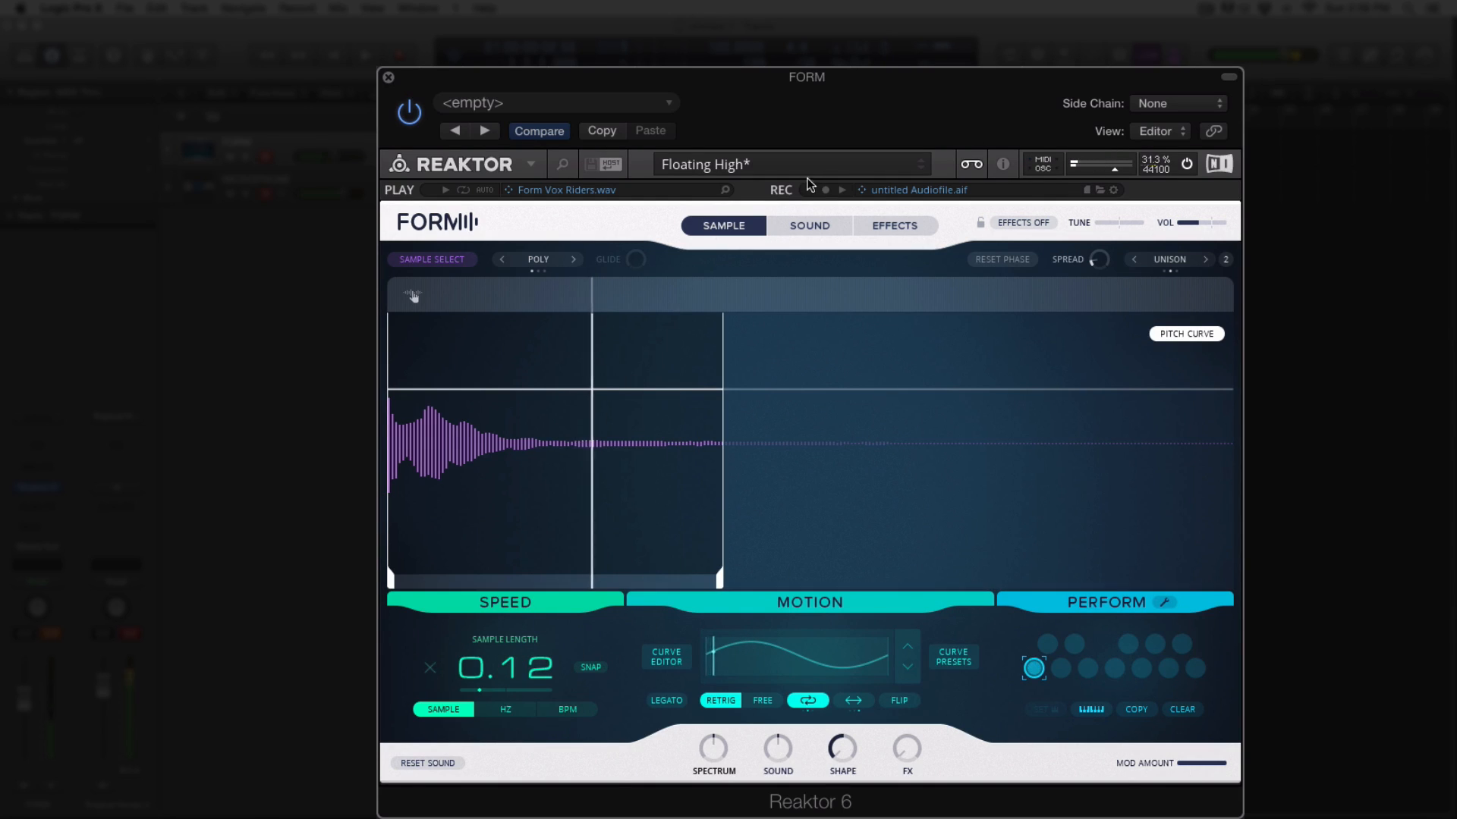
Review the Sound and Effects pages, and reset the sound to its defaults
left_click(798, 227)
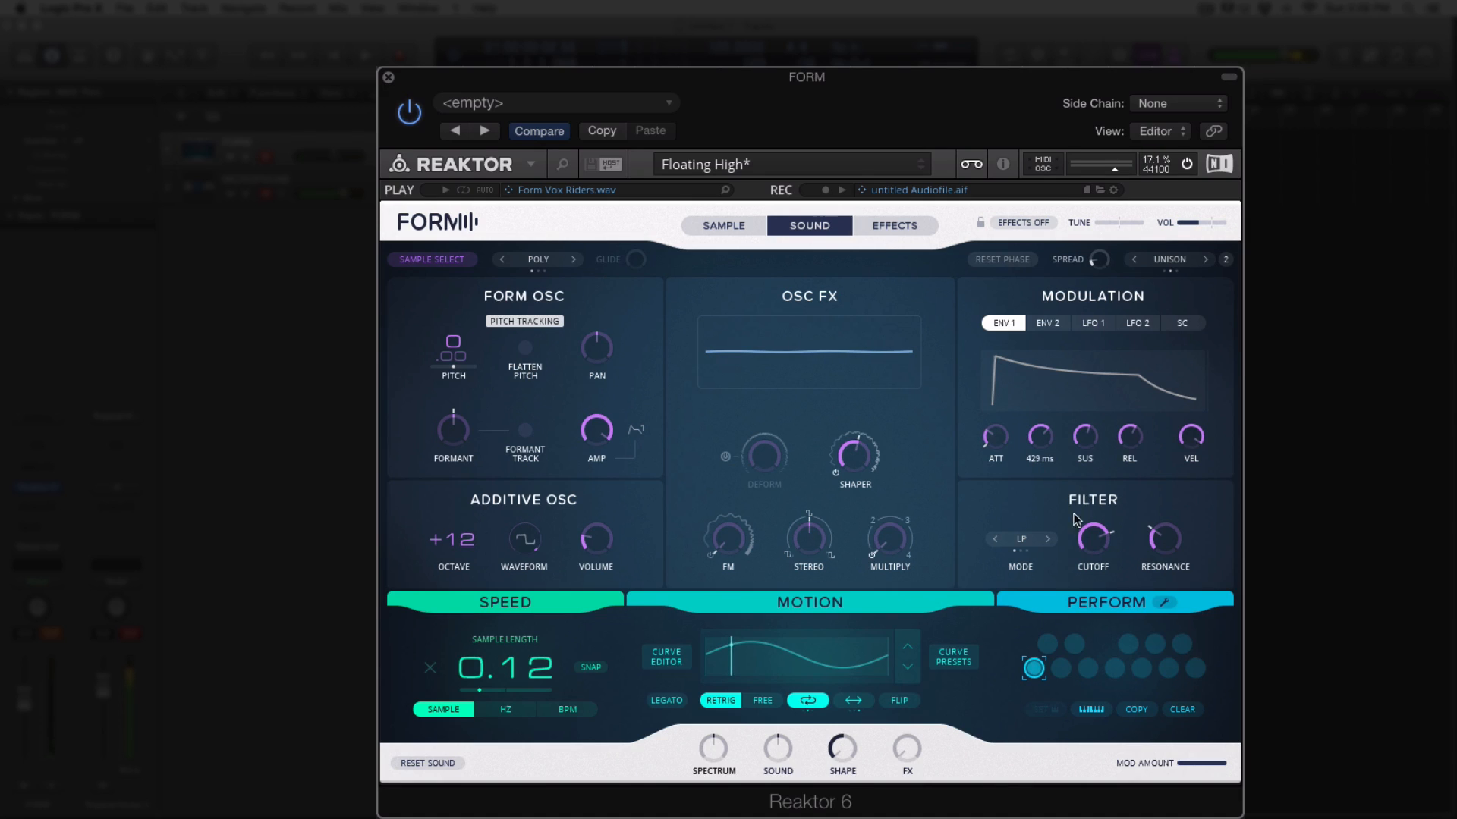
left_click(899, 225)
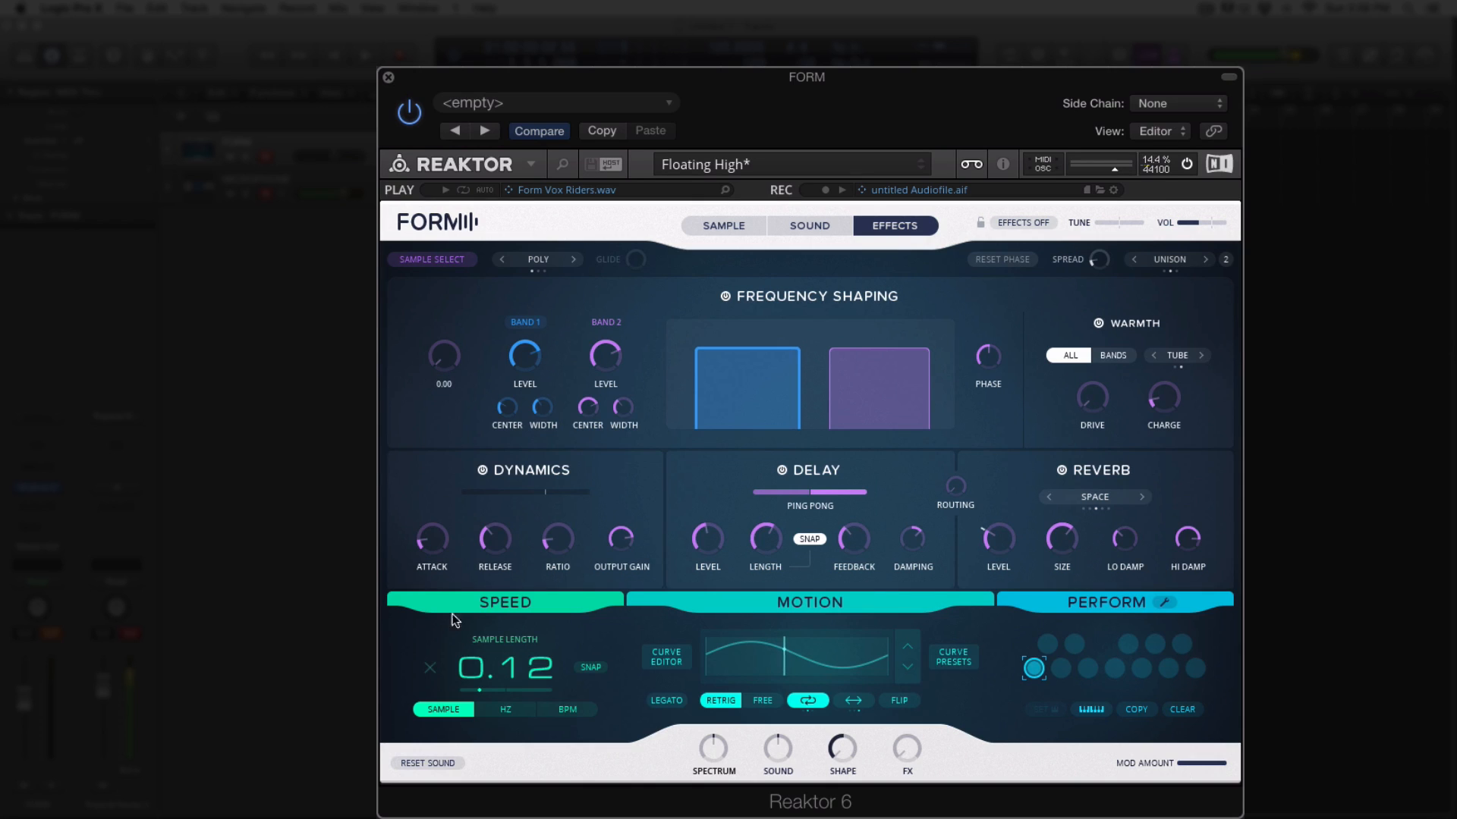
left_click(438, 763)
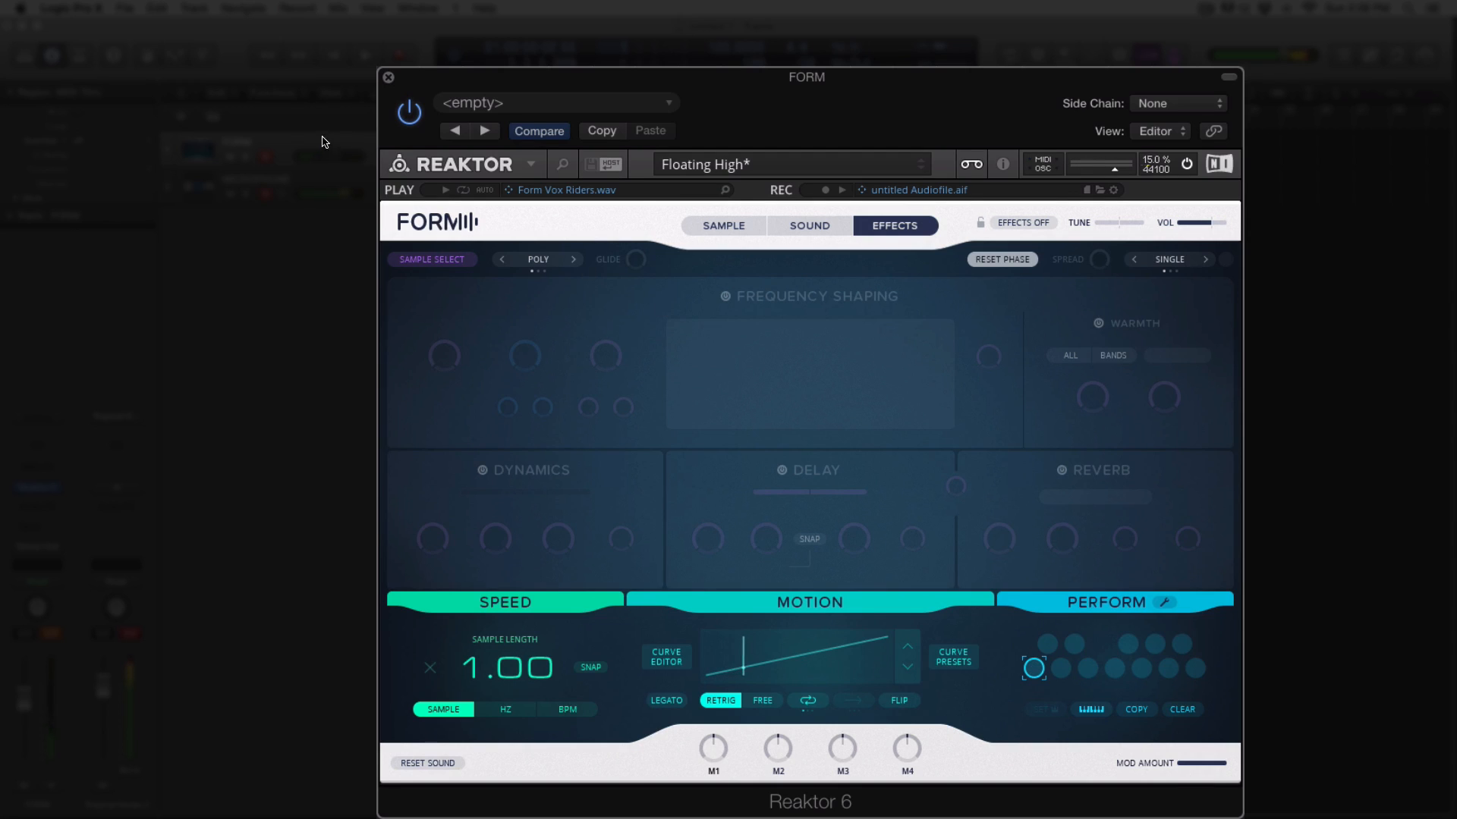
left_click(449, 259)
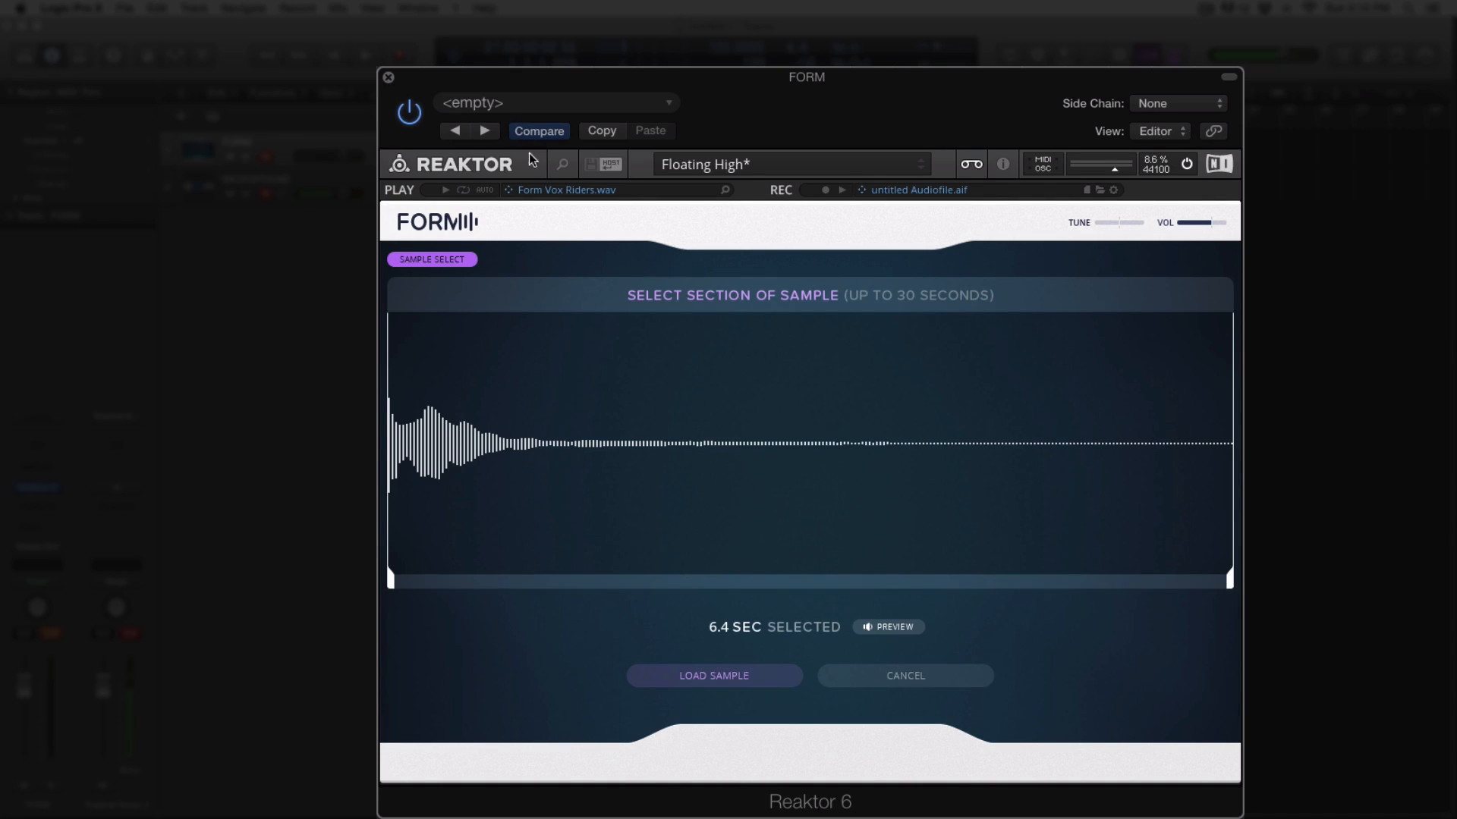
left_click(910, 675)
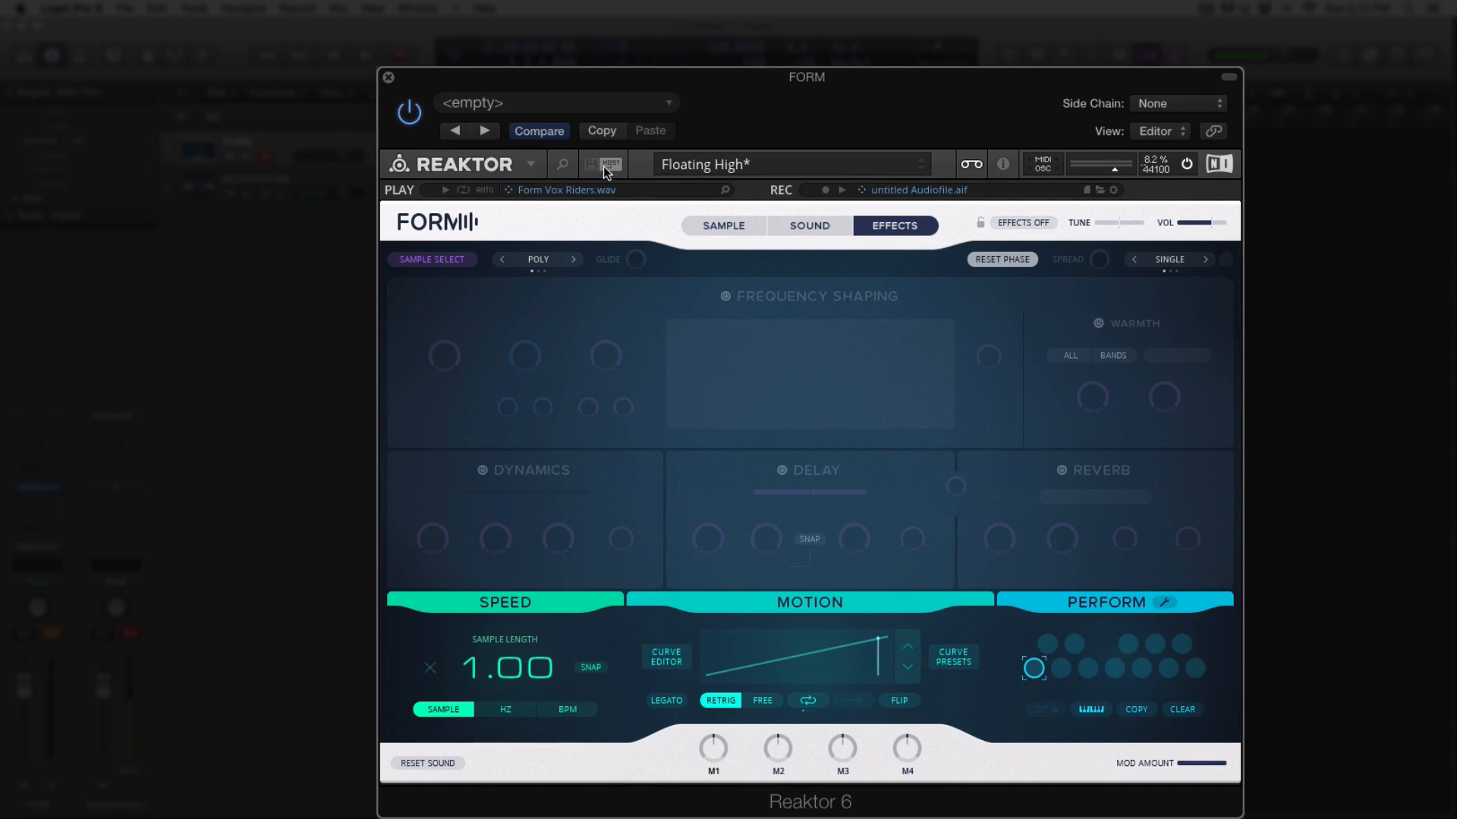
Try other Leads presets such as Descent and Foaming, load Killer Trash, and close the preset browser
left_click(563, 167)
scroll(446, 563, "down", 5)
double_click(446, 563)
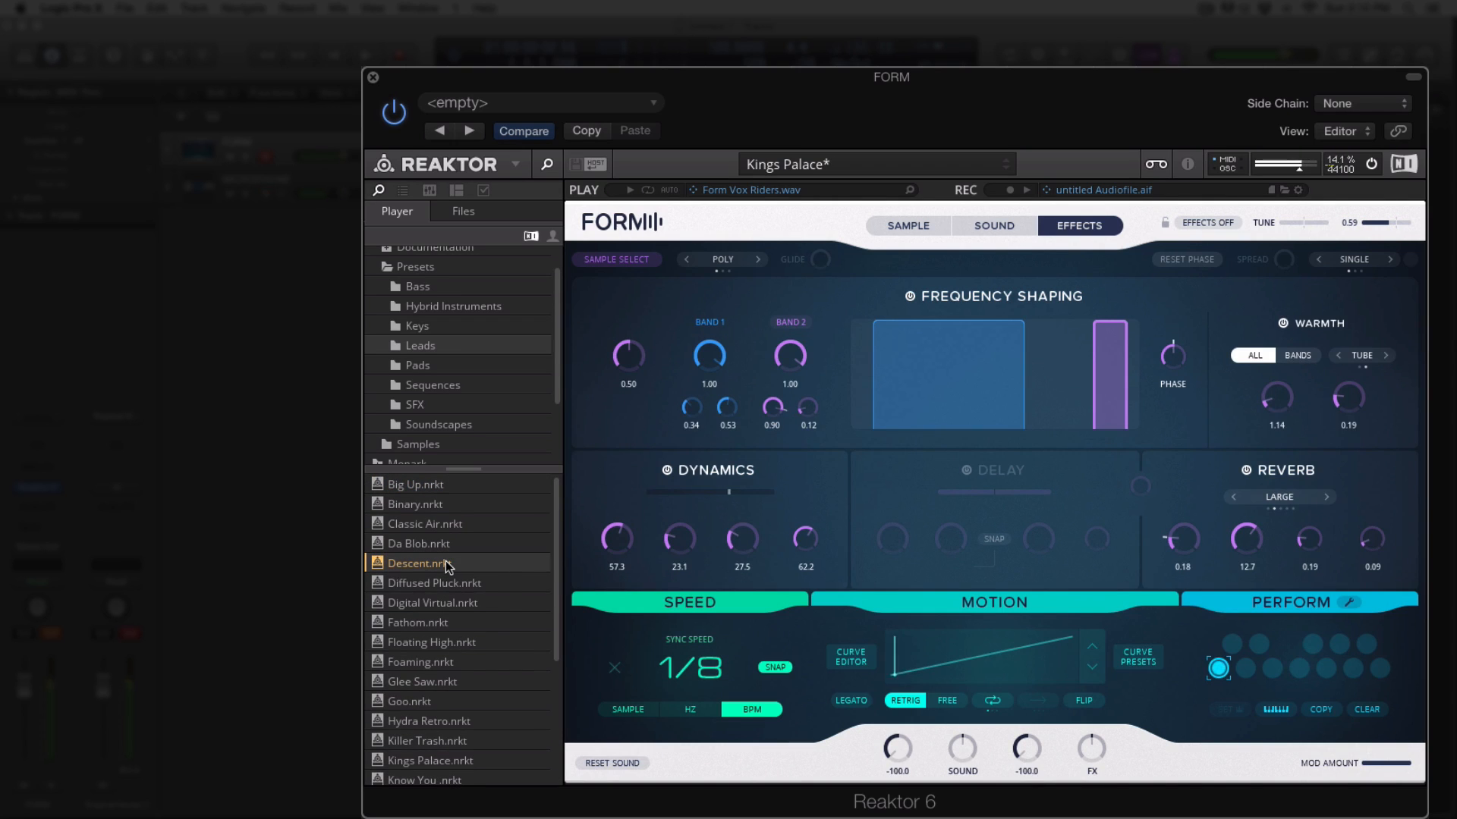
left_click(433, 642)
double_click(434, 645)
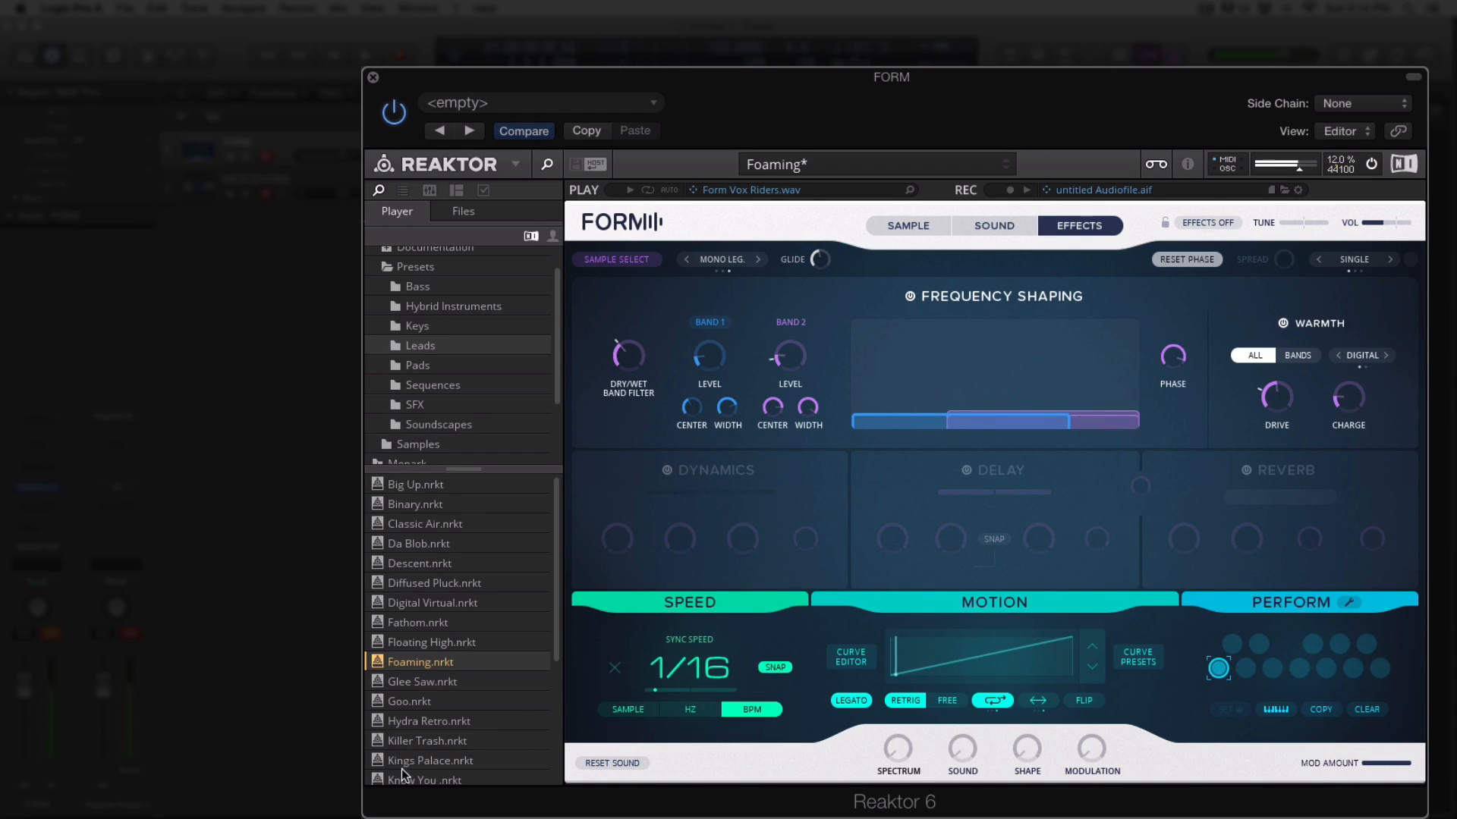
left_click(412, 745)
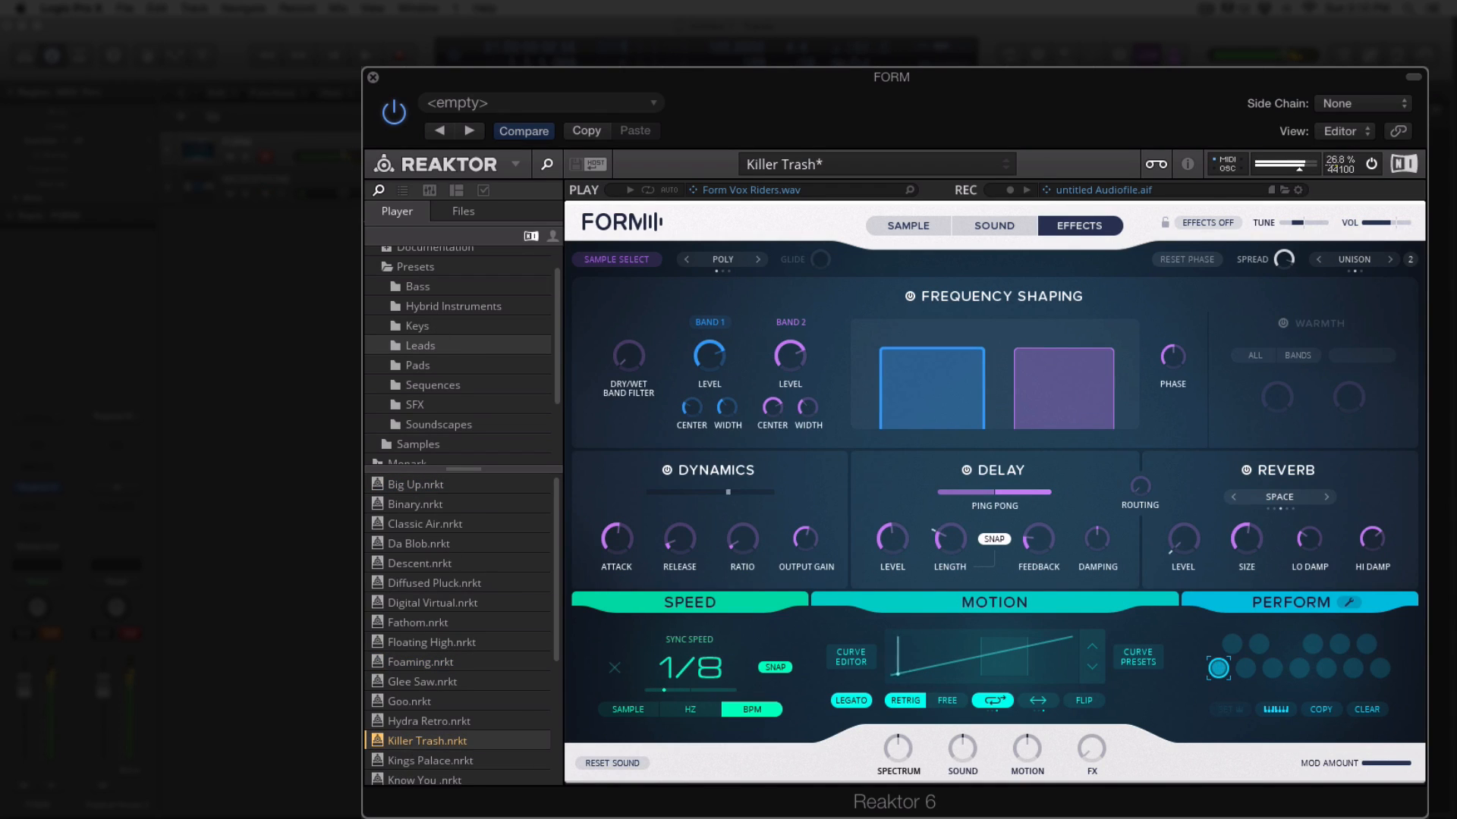
left_click(546, 164)
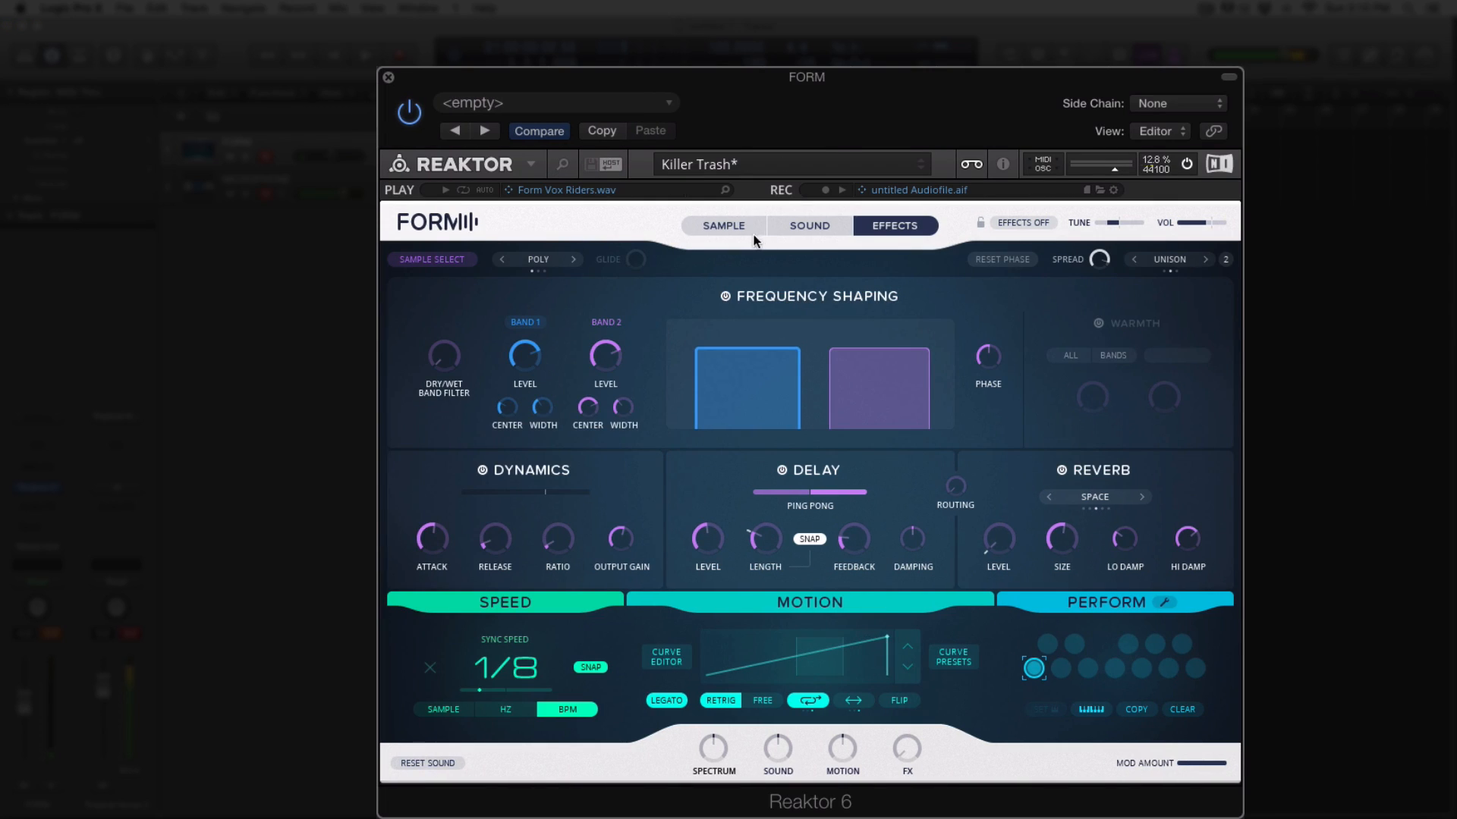
Try the Form oscillator's pan on the Sound page, and reset the Killer Trash sound to its defaults
left_click(754, 235)
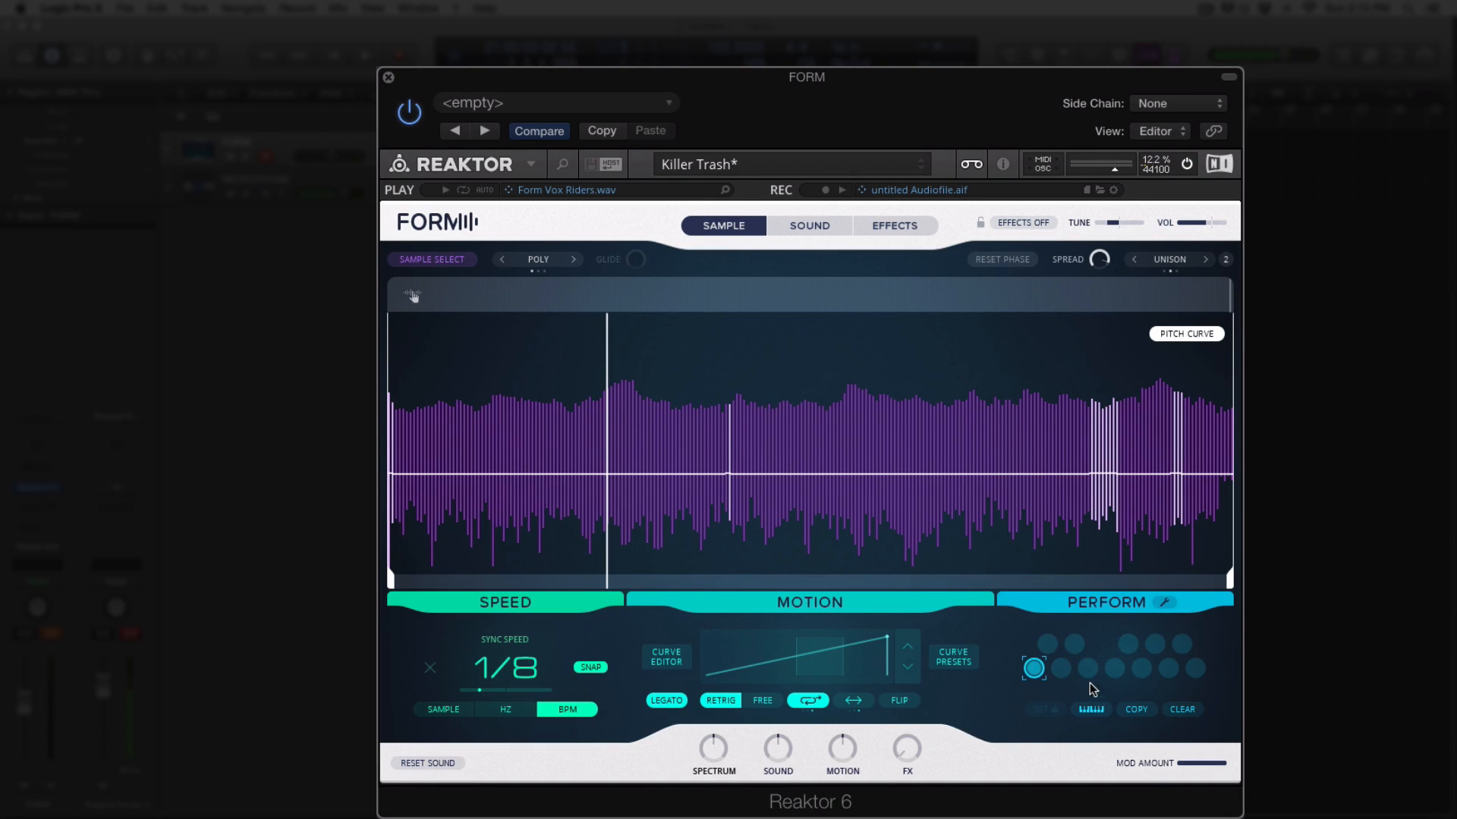
left_click(825, 225)
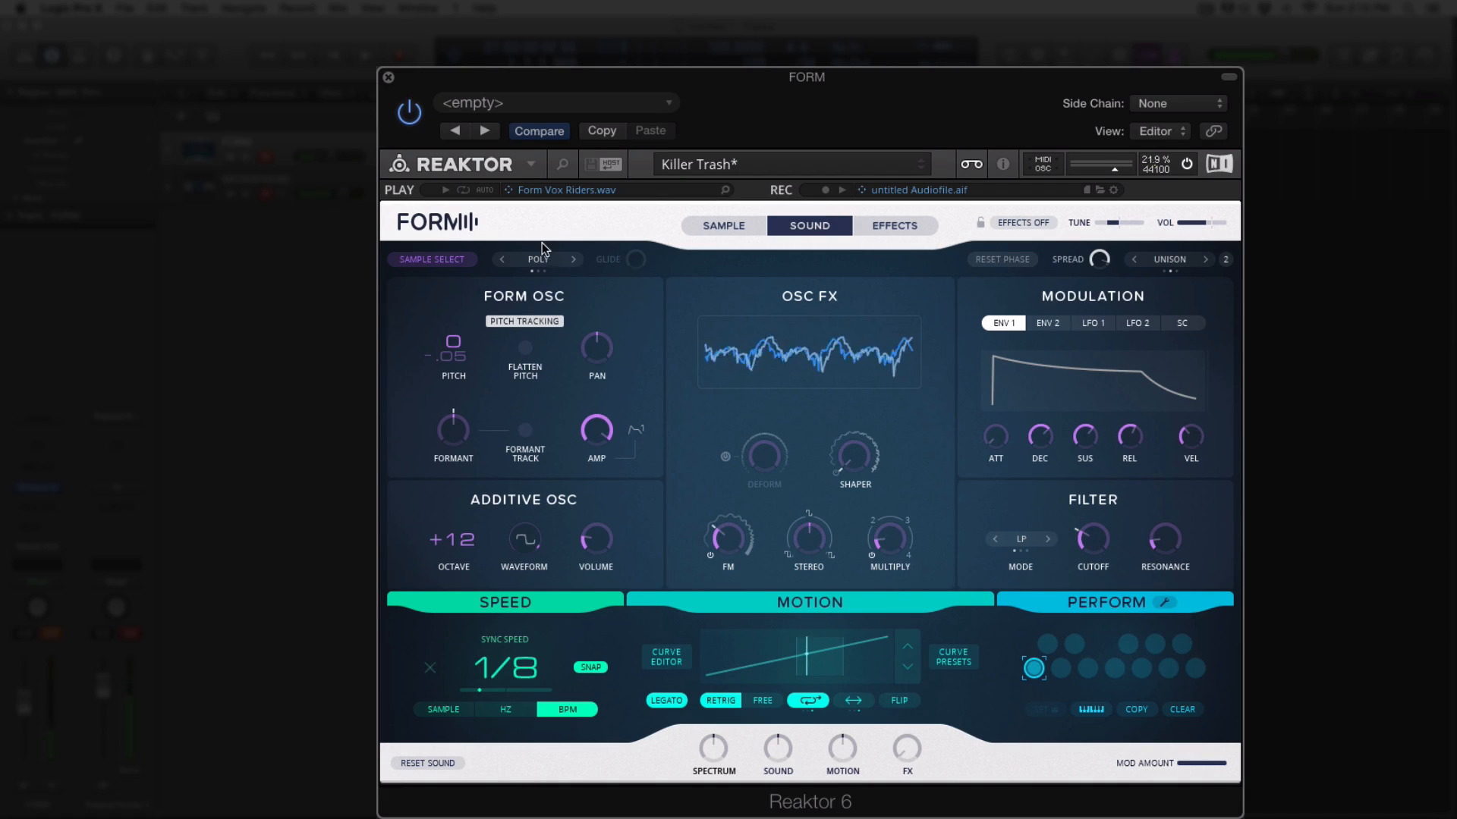
left_click_drag(594, 344, 606, 375)
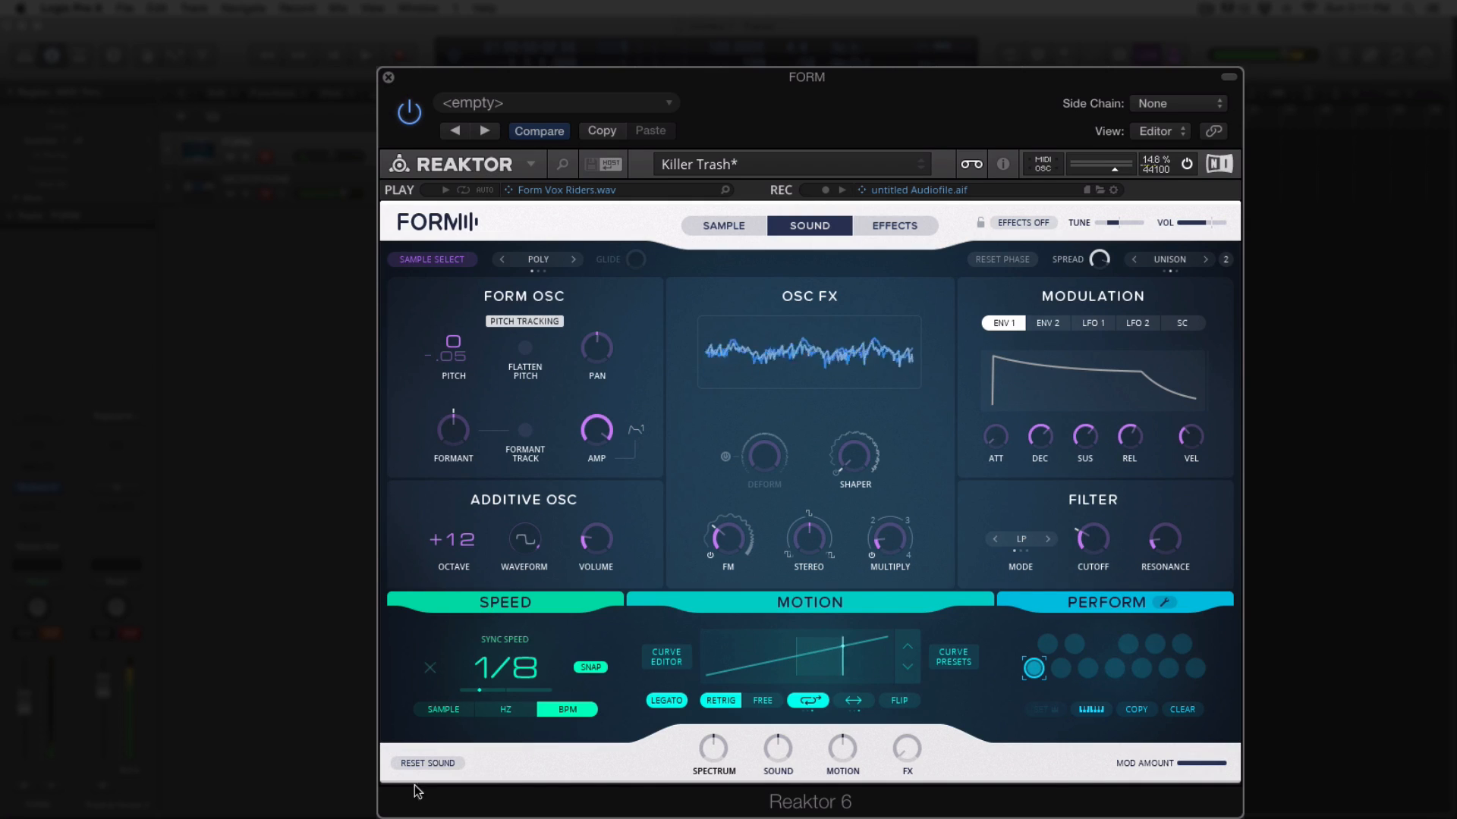
left_click(427, 761)
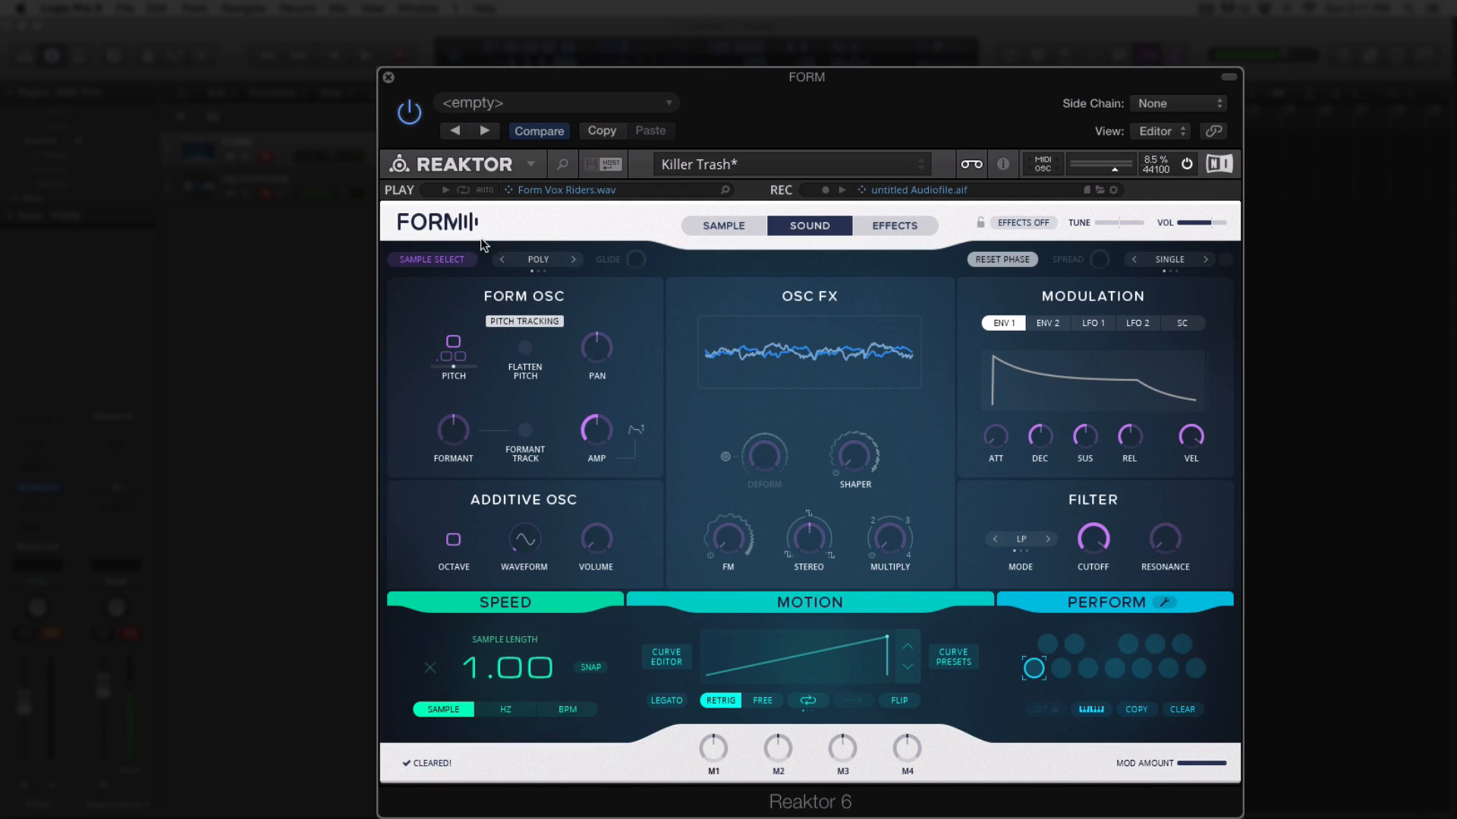
Enable Flatten Pitch for the Form oscillator and set the voice mode to Mono Retrg
left_click(524, 347)
left_click(573, 259)
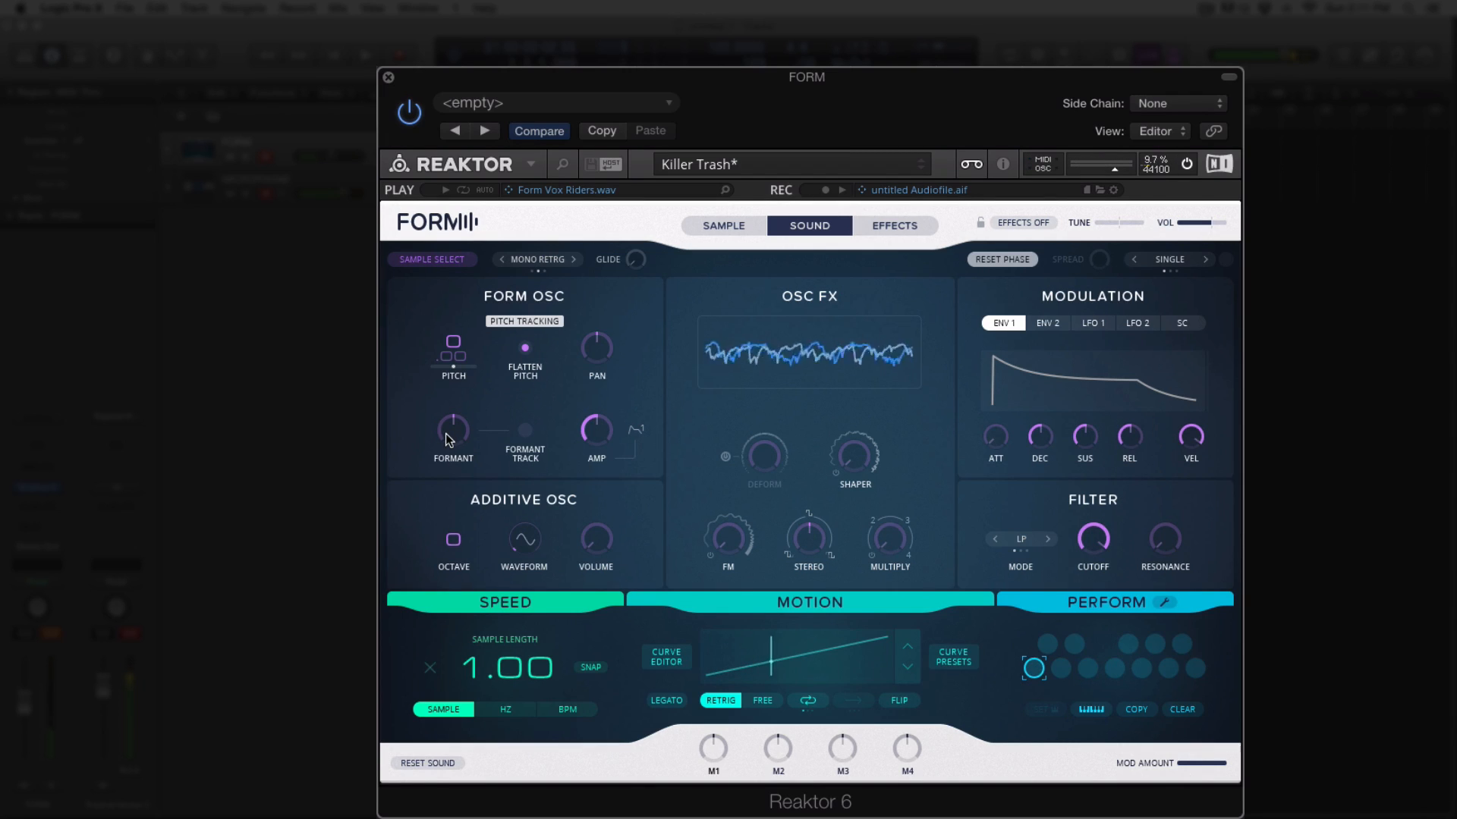
Enable Formant Track, shift the Form oscillator's formant slightly above its centre, and raise its amp level
left_click_drag(446, 434, 440, 394)
left_click(526, 432)
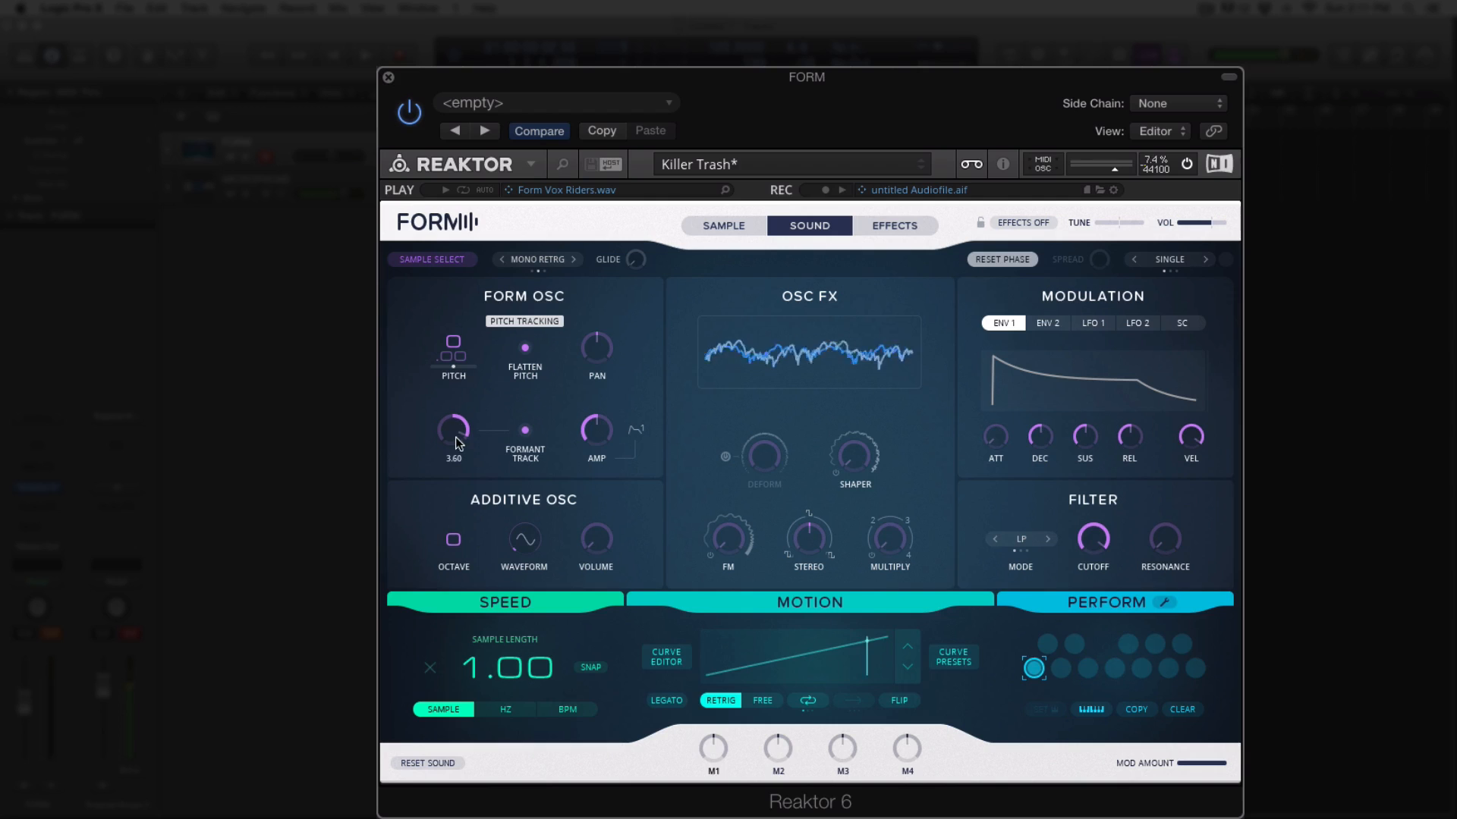
left_click_drag(454, 434, 462, 538)
left_click_drag(604, 432, 567, 276)
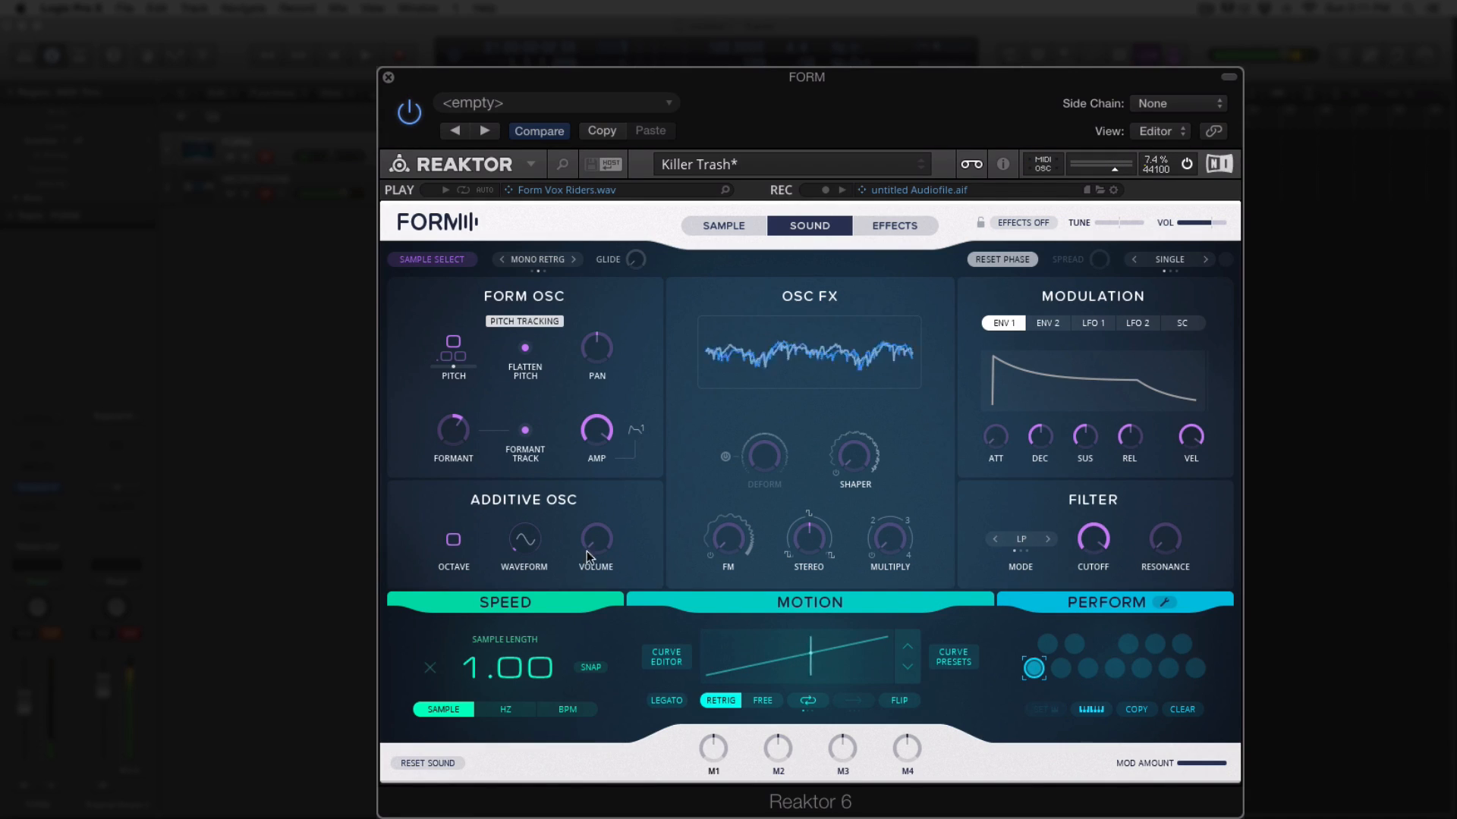
Try the Additive oscillator with its octave lowered to -12, its volume raised and its waveform moved to 0.75
left_click_drag(452, 534, 464, 600)
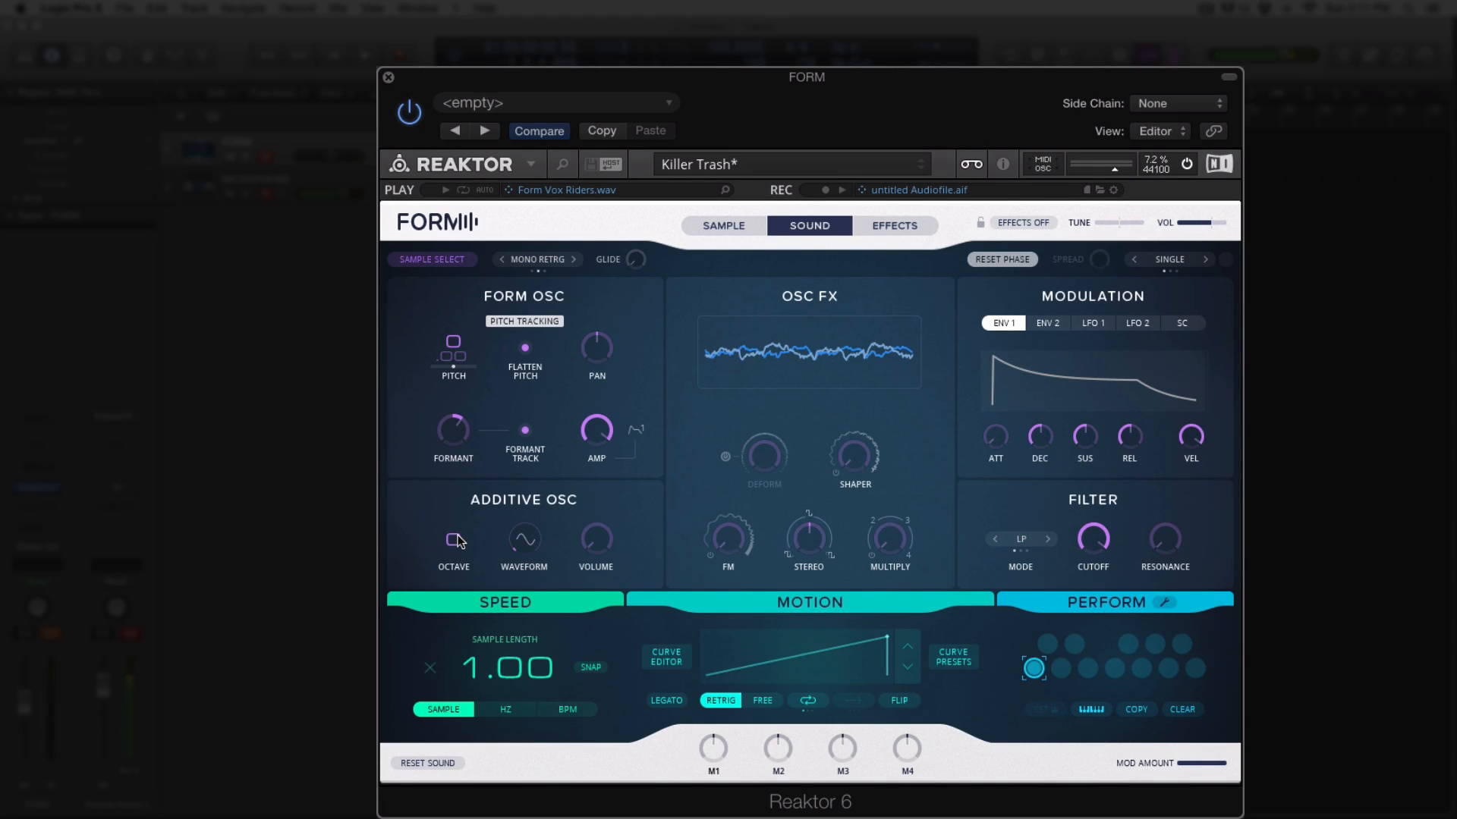
left_click_drag(453, 541, 453, 555)
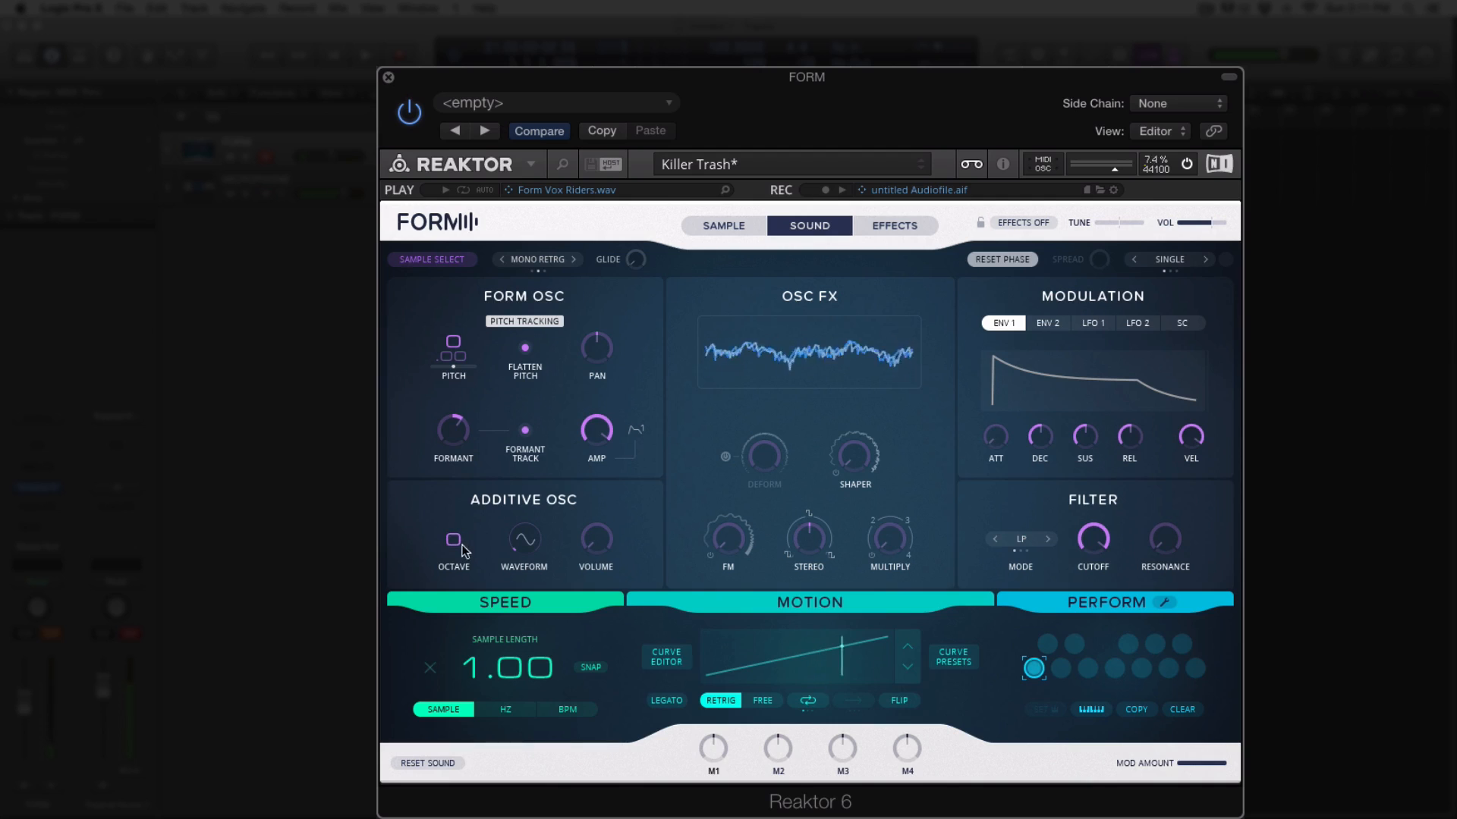
left_click(454, 567)
left_click(422, 538)
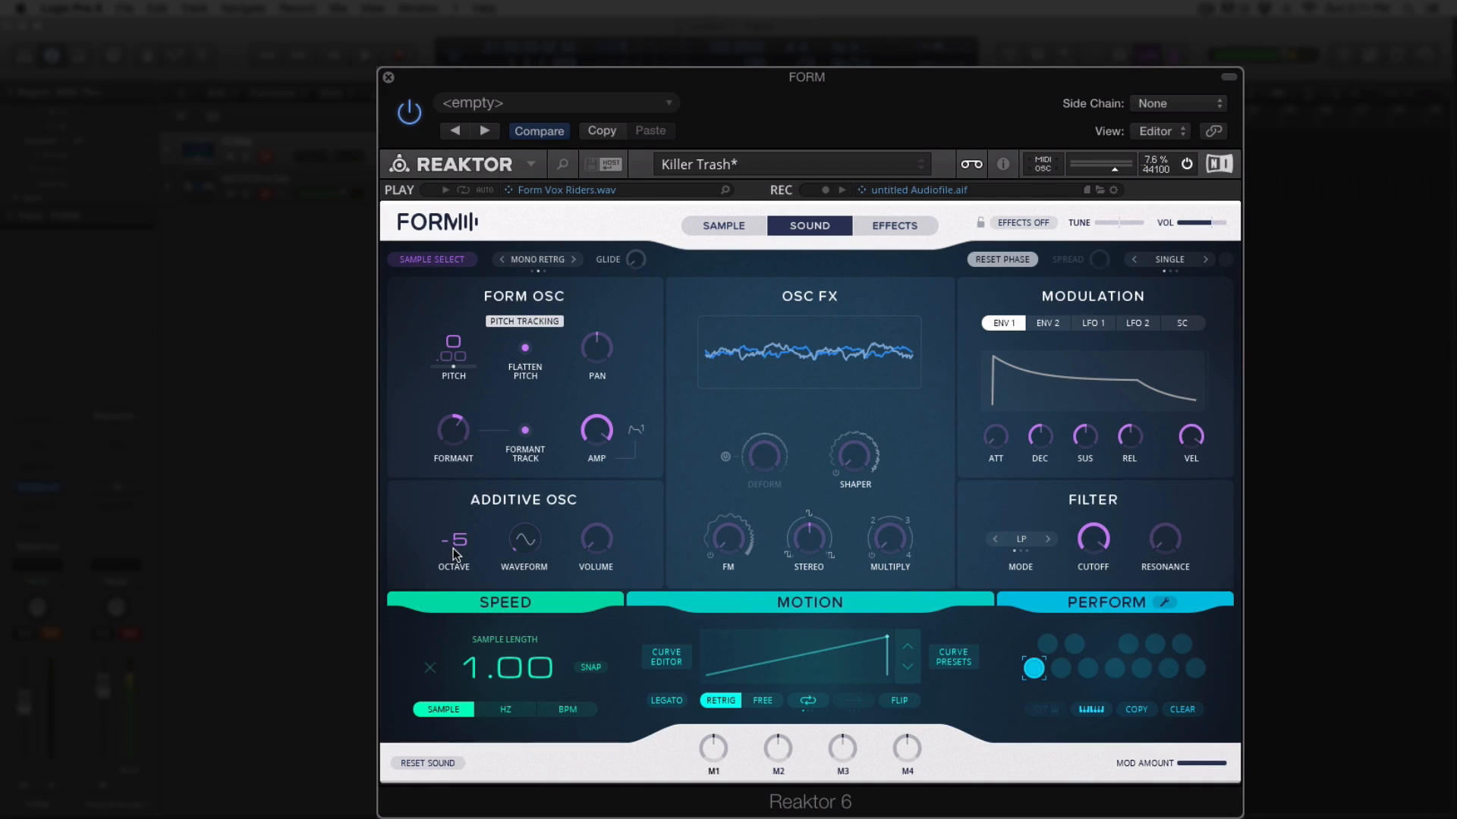
left_click_drag(455, 540, 456, 570)
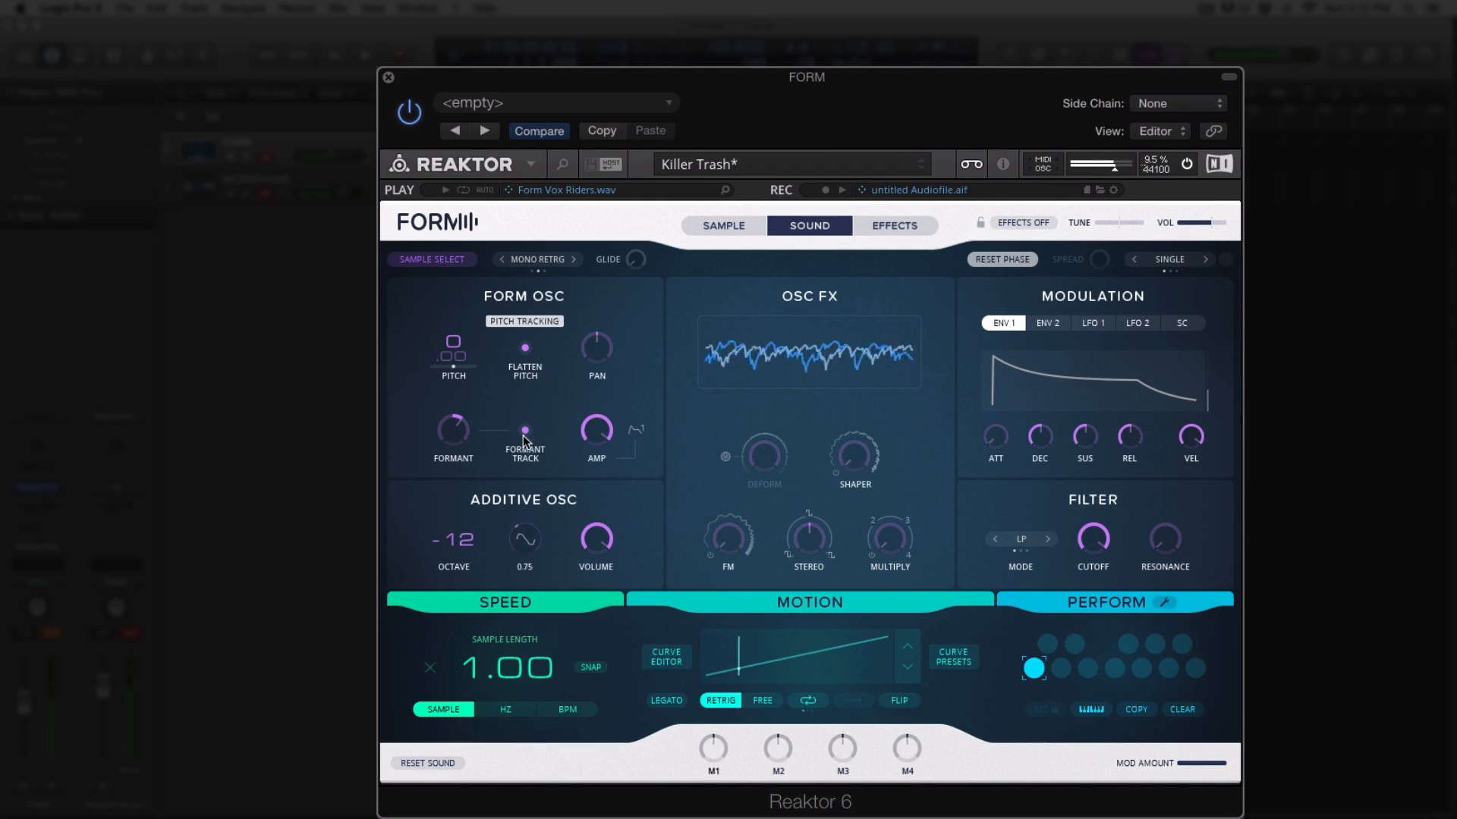
Audition the Additive oscillator at octave offsets of -5 and -12, and return the octave to zero
left_click(523, 341)
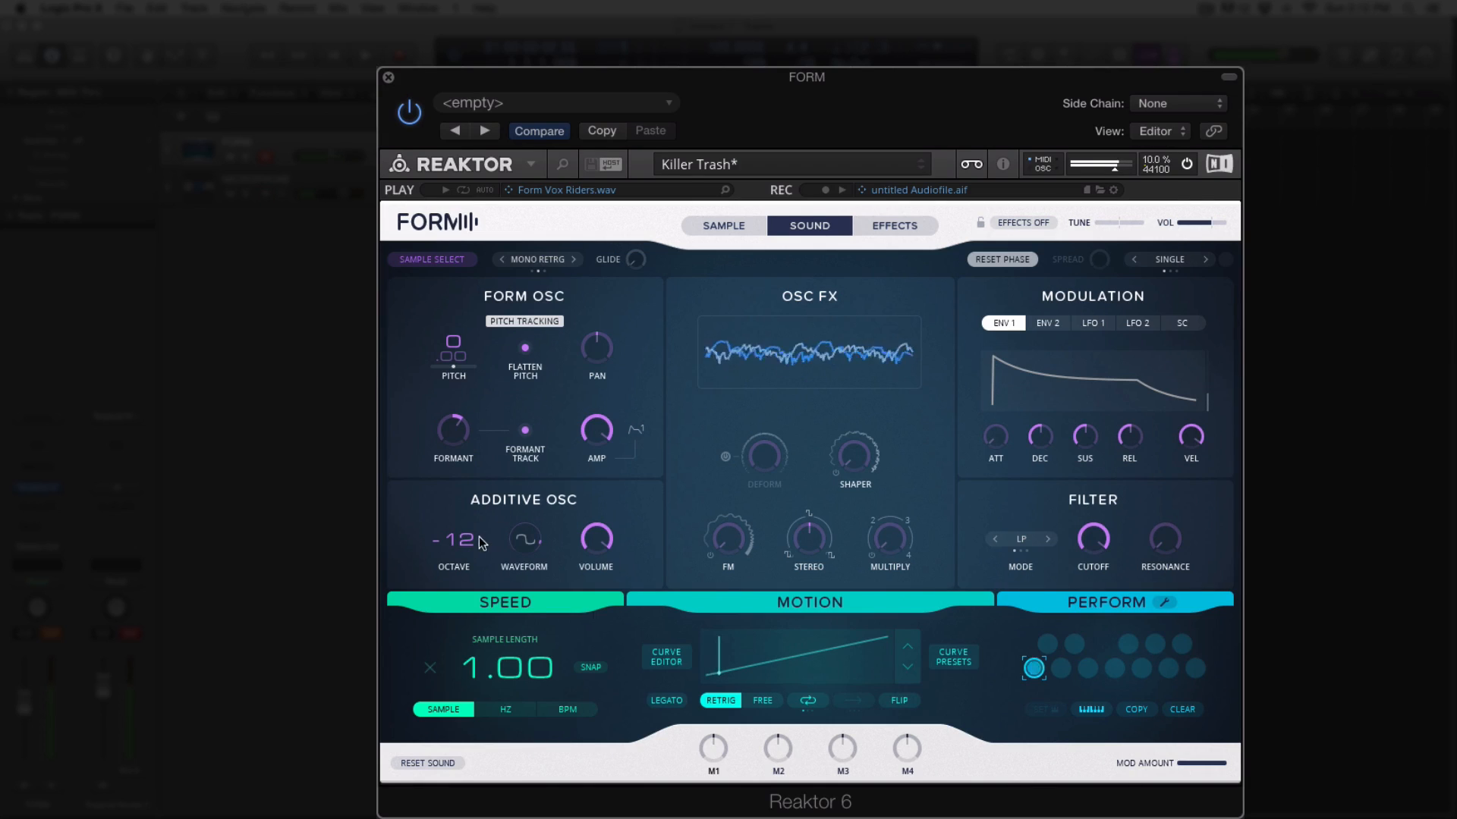
left_click_drag(454, 539, 462, 469)
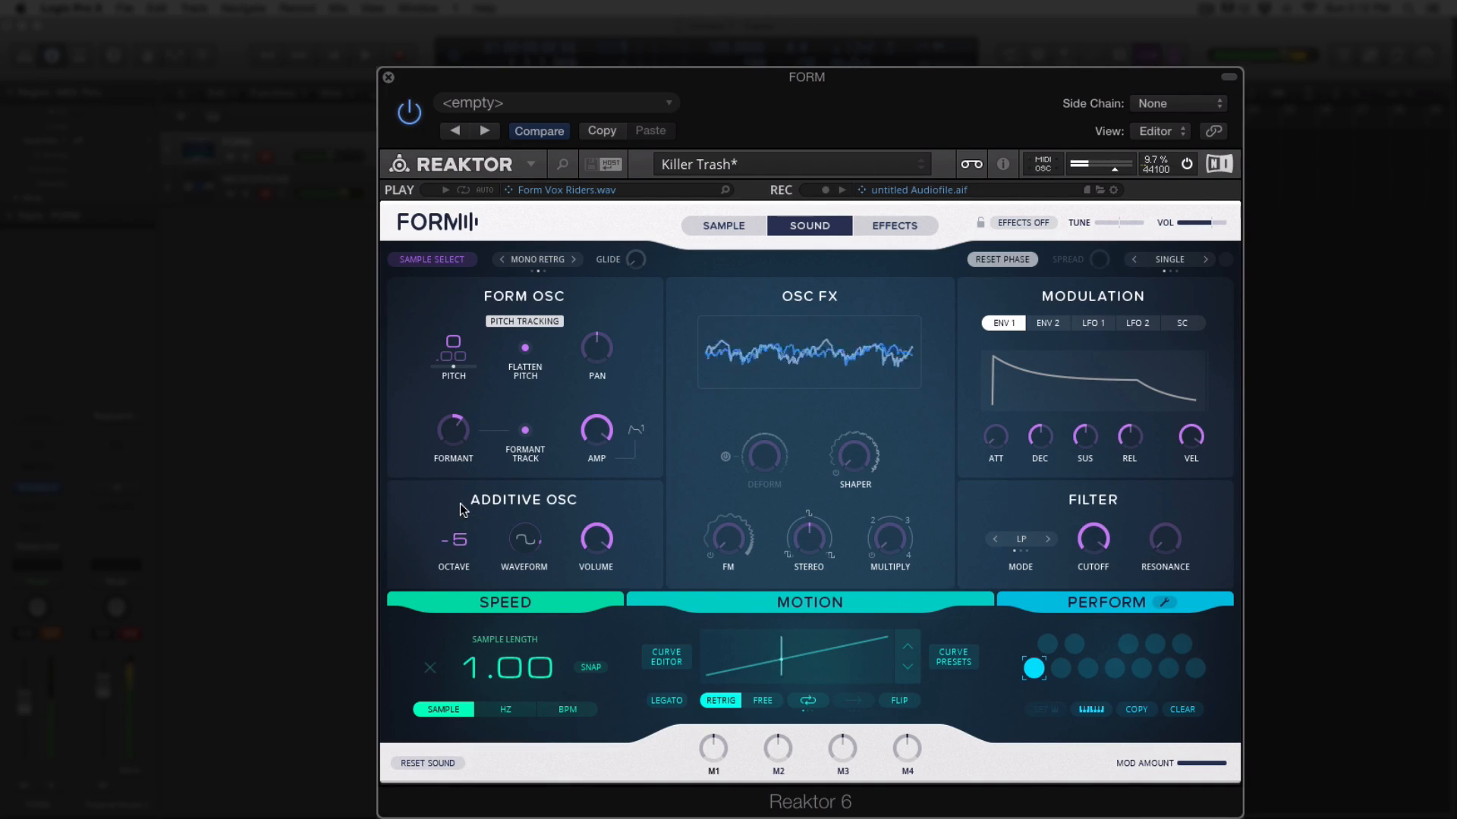
left_click_drag(457, 544, 462, 505)
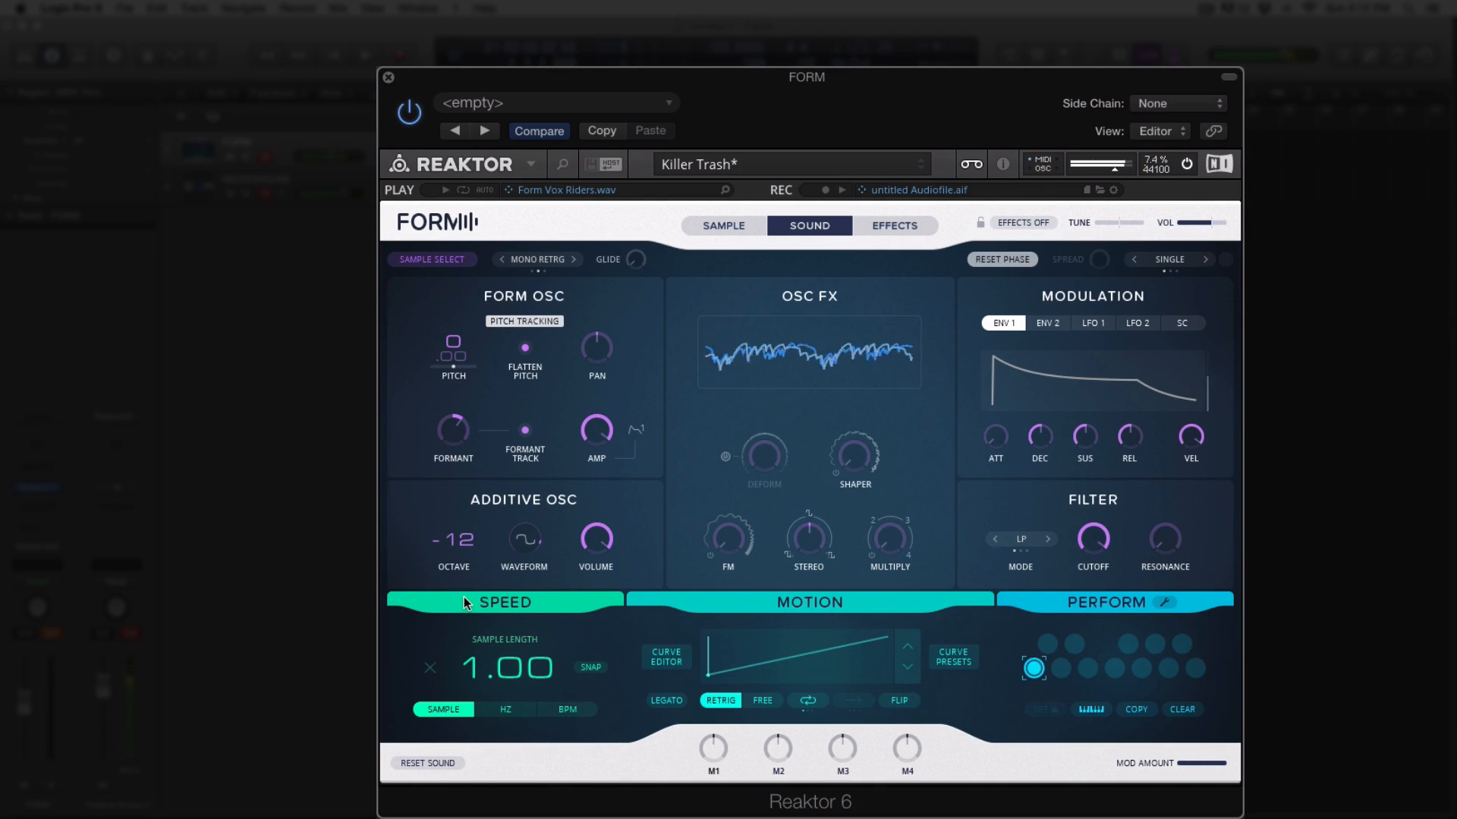
left_click_drag(460, 524, 463, 453)
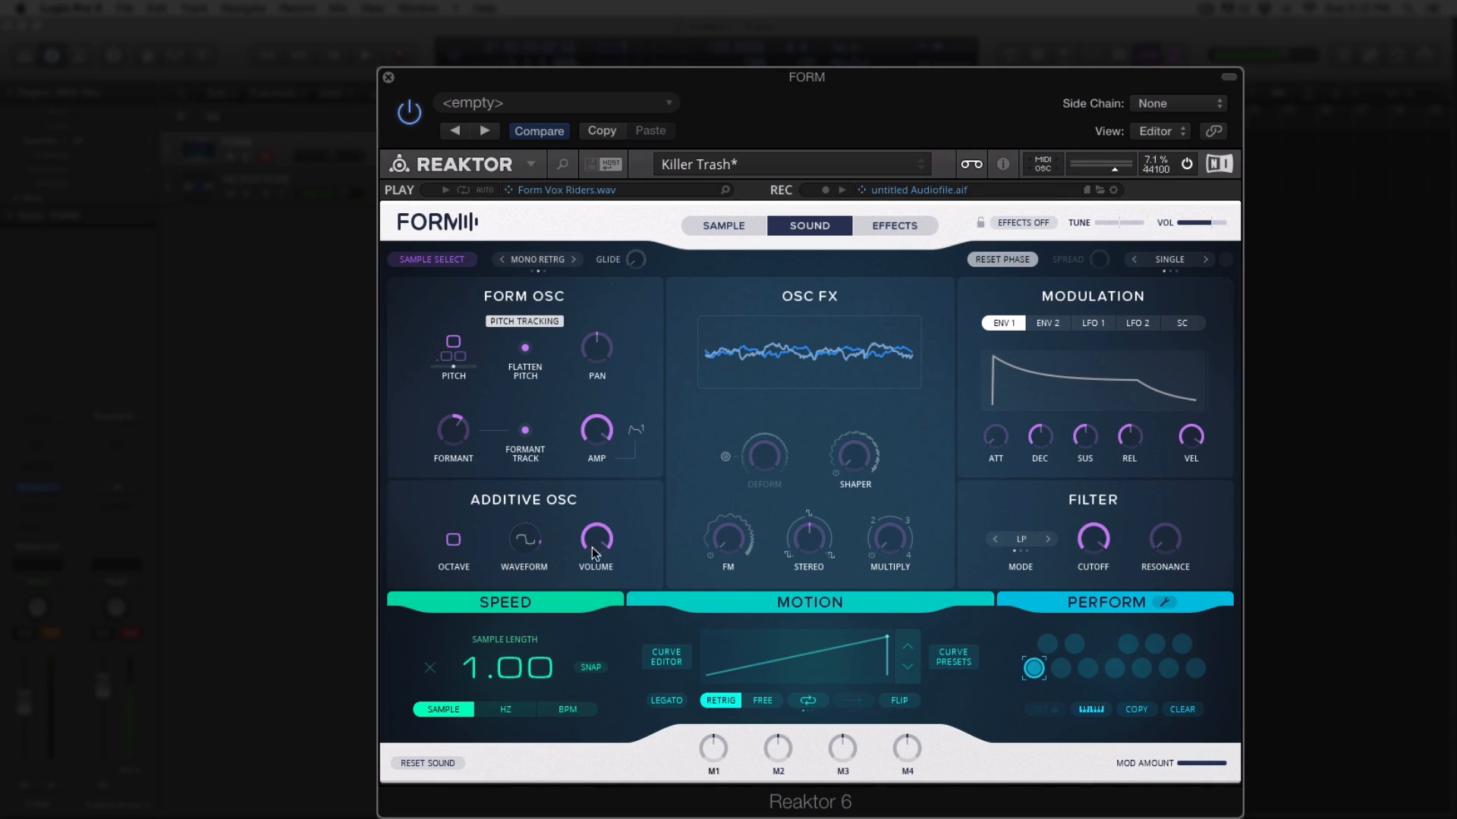
Reset the Additive oscillator's waveform to sine and its volume to zero, and return the Form oscillator's formant to its centre
left_click_drag(587, 559, 613, 682)
left_click_drag(532, 537, 521, 653)
left_click_drag(596, 536, 613, 695)
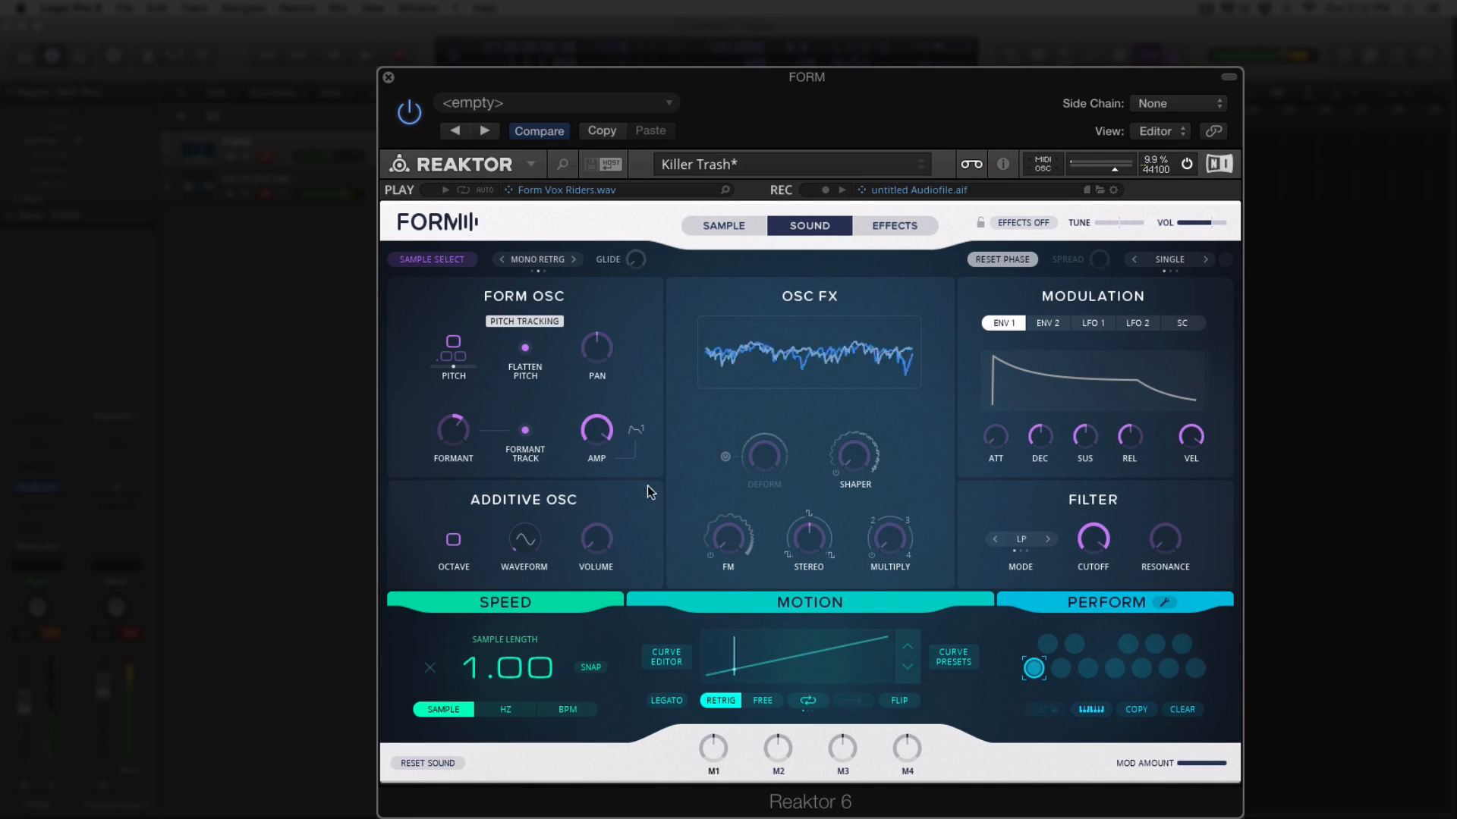
left_click_drag(598, 570, 596, 436)
left_click_drag(456, 437, 457, 472)
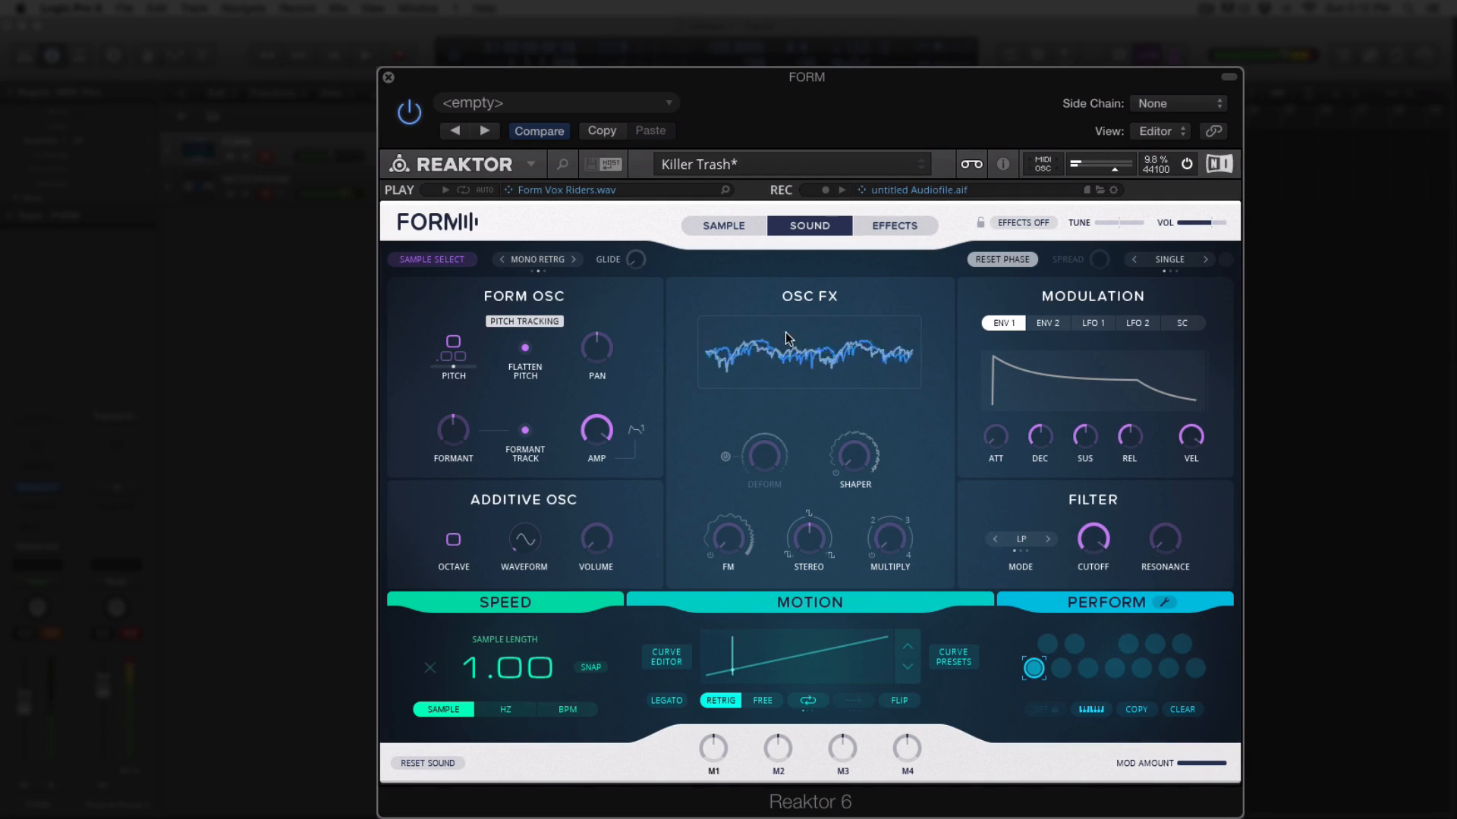
Try the Deform effect in the Osc FX section by toggling it on and off
left_click(725, 457)
left_click_drag(774, 459, 734, 486)
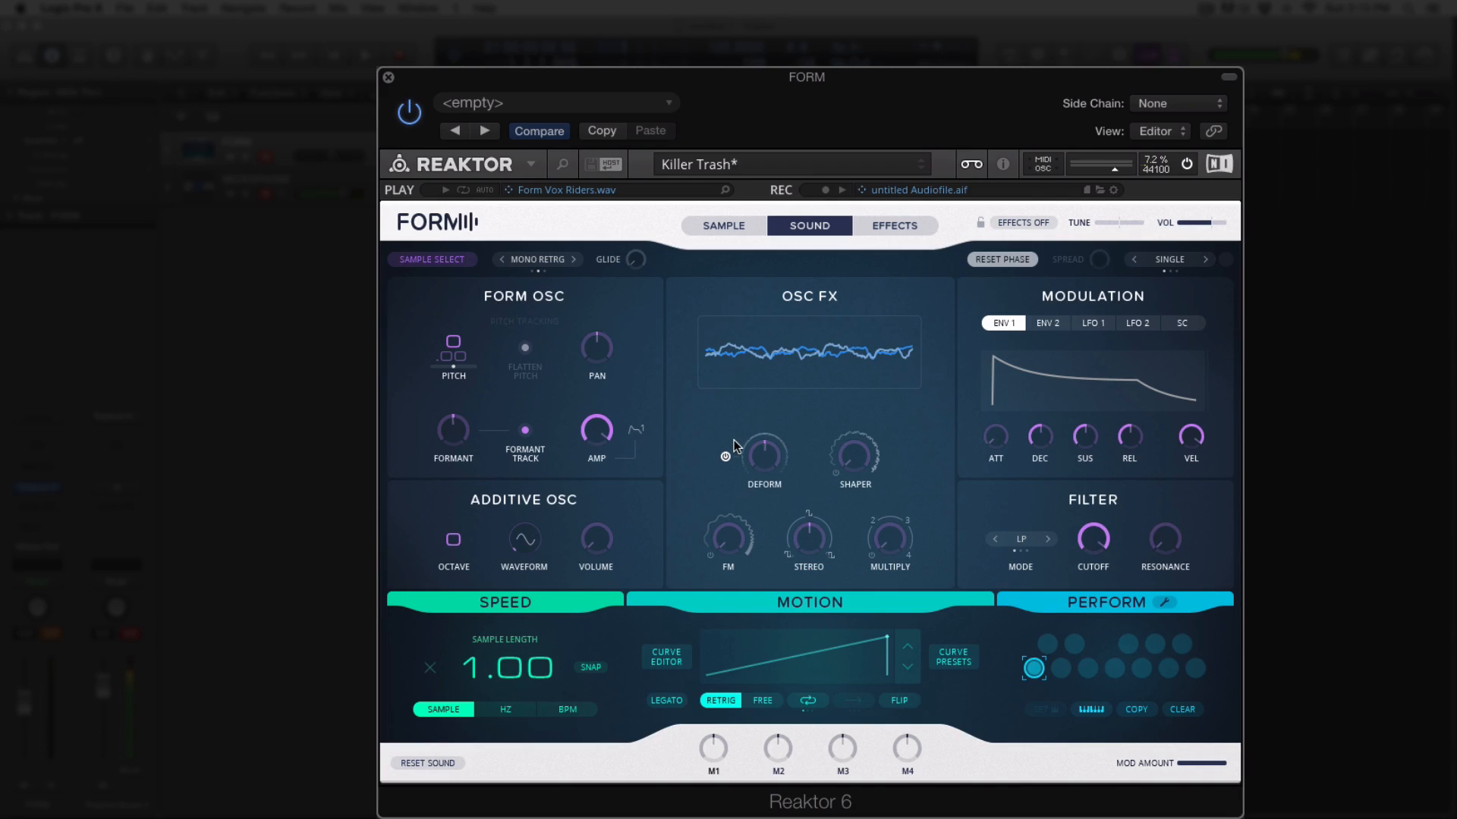
left_click(726, 456)
left_click(726, 456)
mouse_move(828, 475)
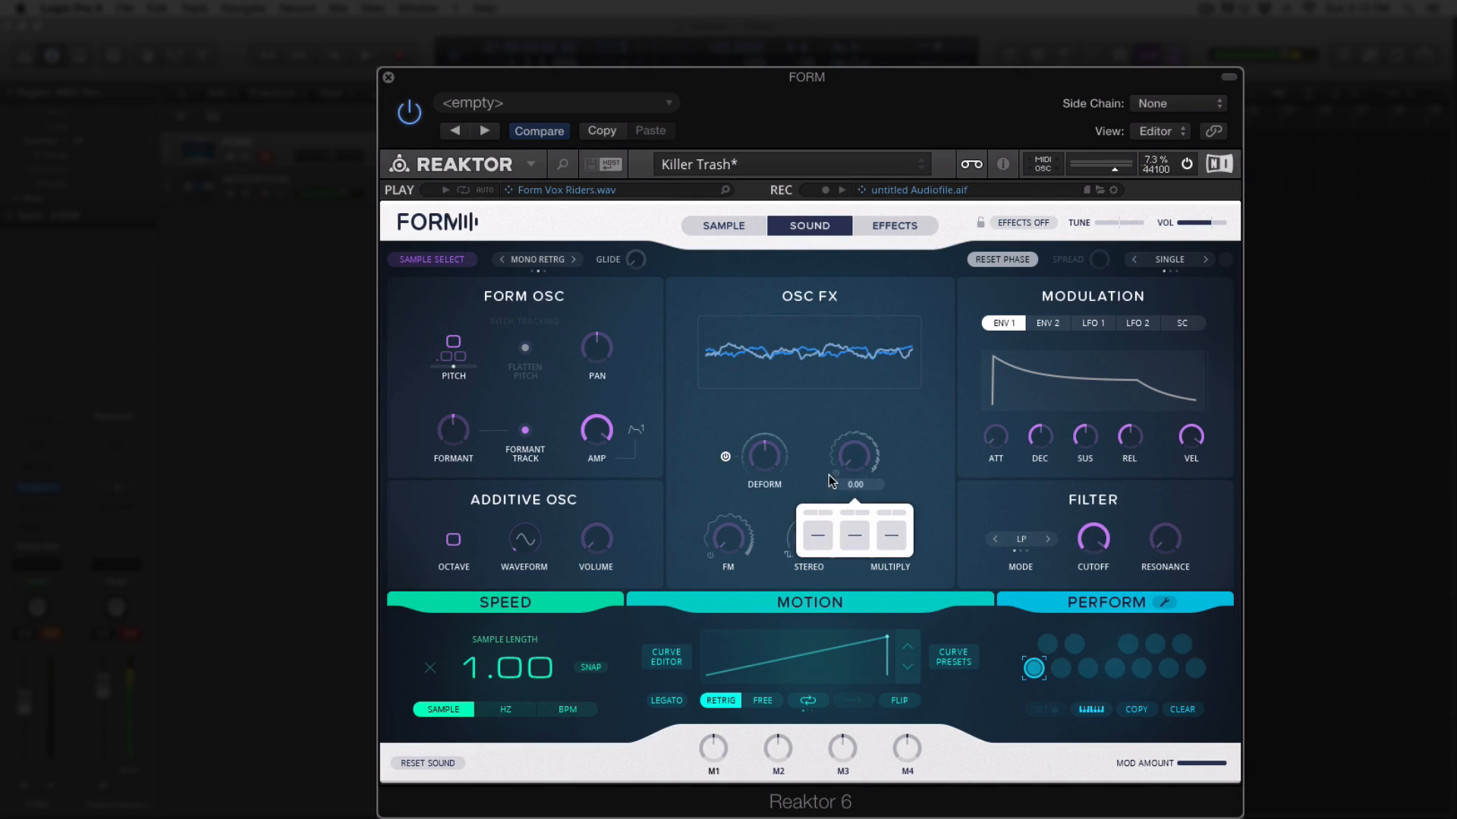
left_click(726, 457)
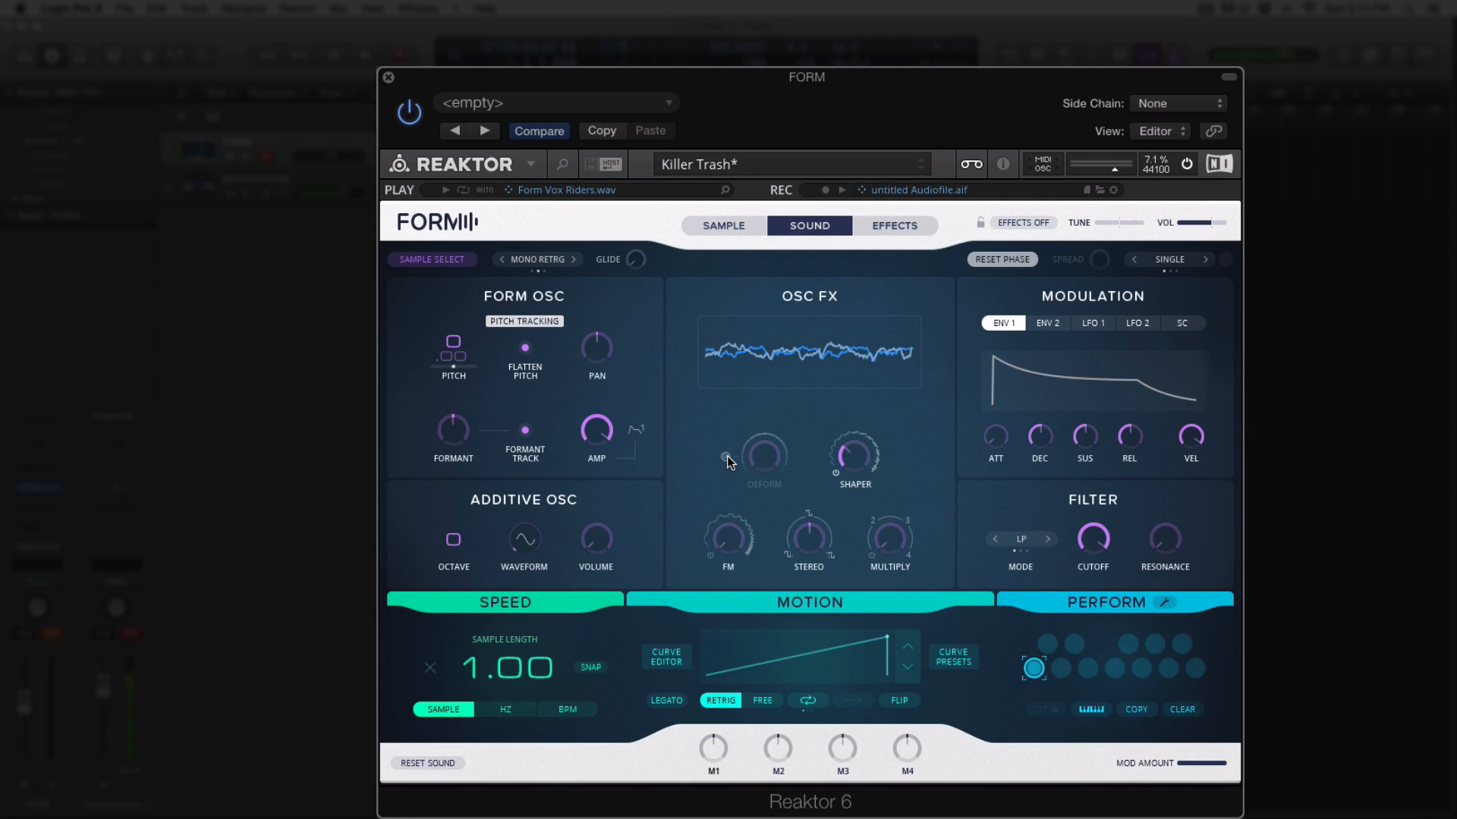
Raise Shaper to 0.48, try it combined with an increased Deform amount, and switch Deform off
left_click_drag(850, 456, 854, 372)
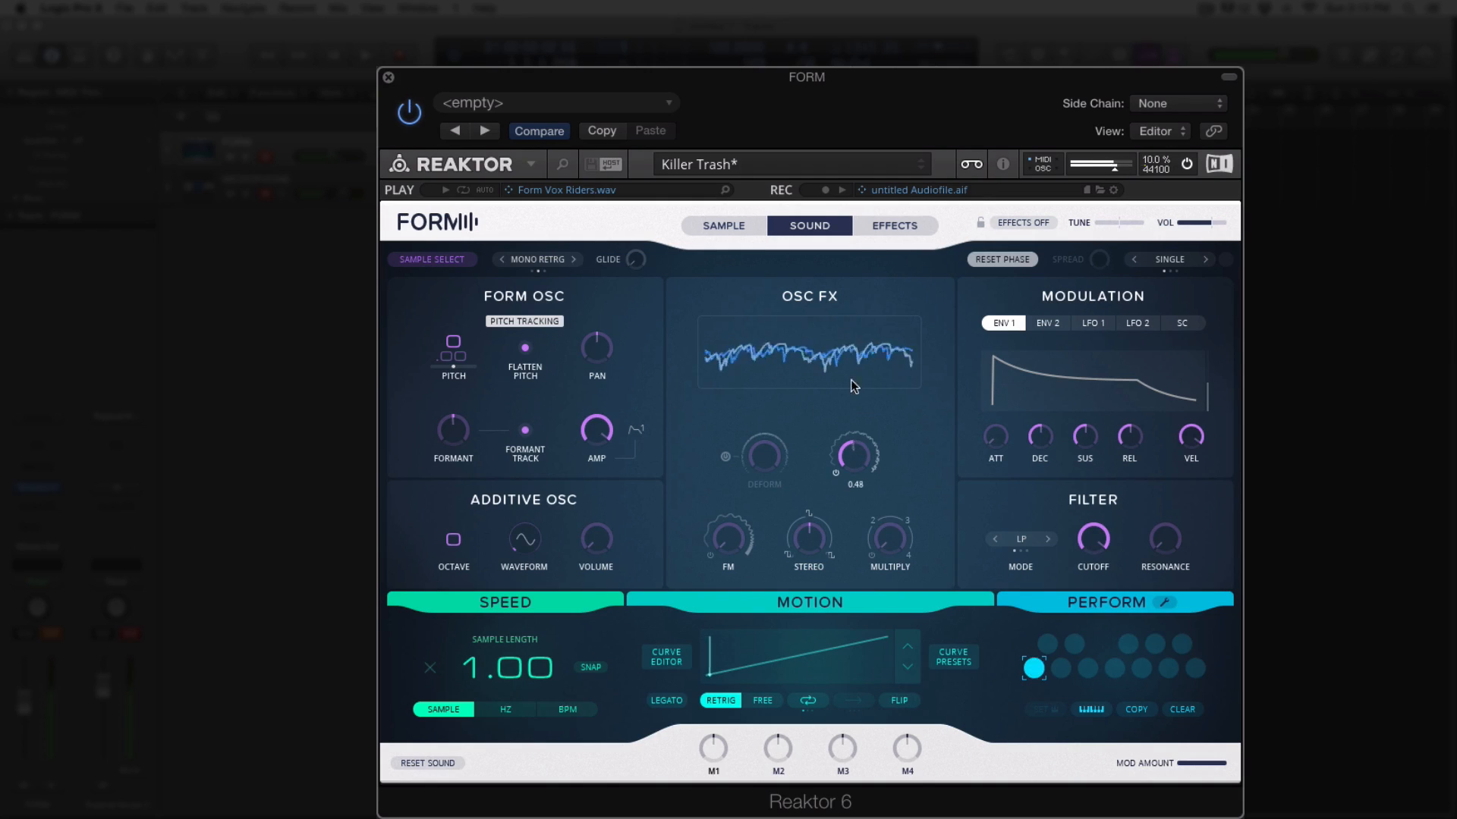
left_click(724, 456)
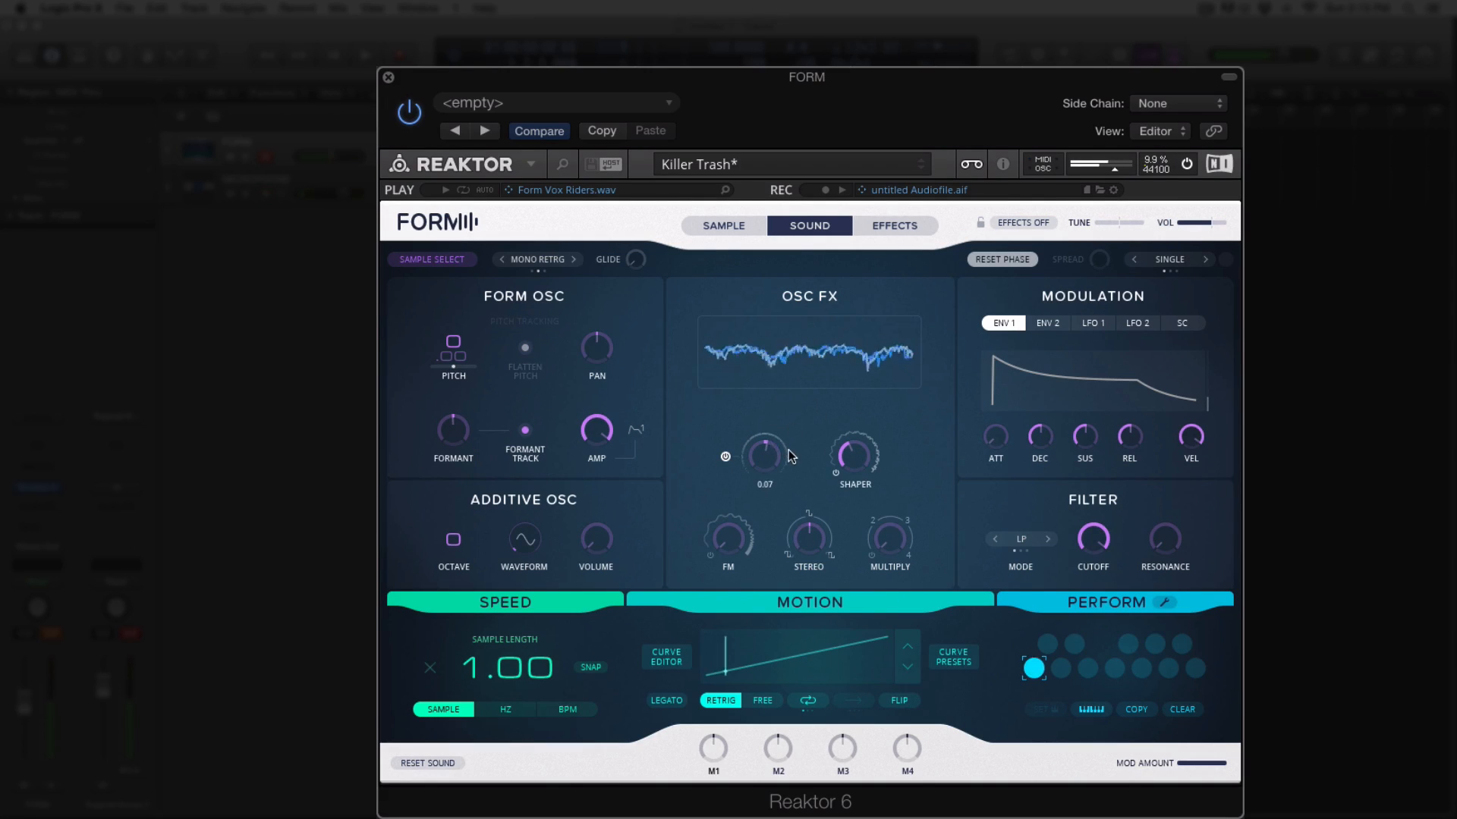
left_click_drag(789, 458, 786, 360)
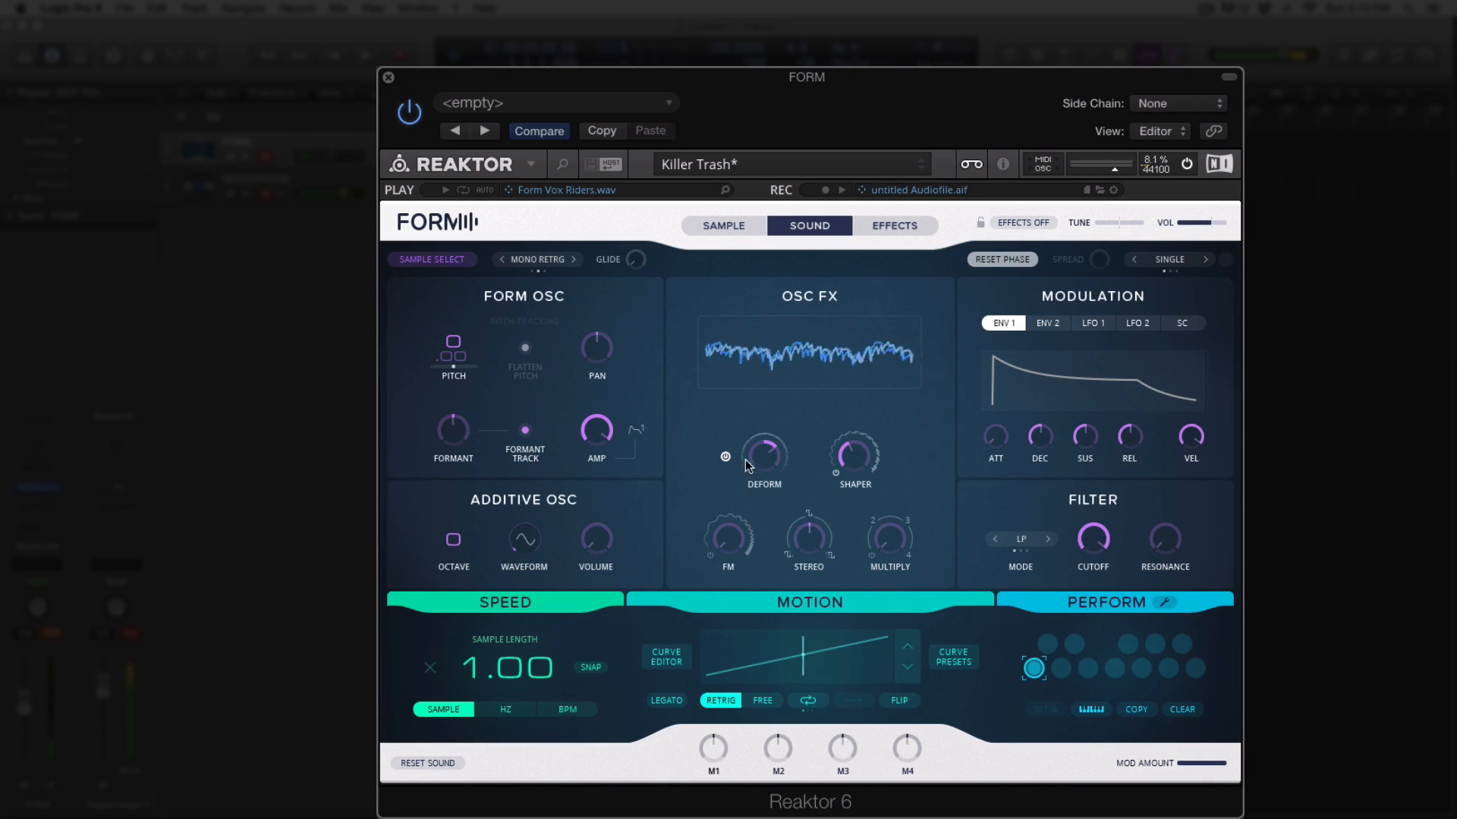
left_click(724, 457)
Try a stronger Shaper amount and turn Shaper back down to 0.00
left_click_drag(853, 455, 845, 362)
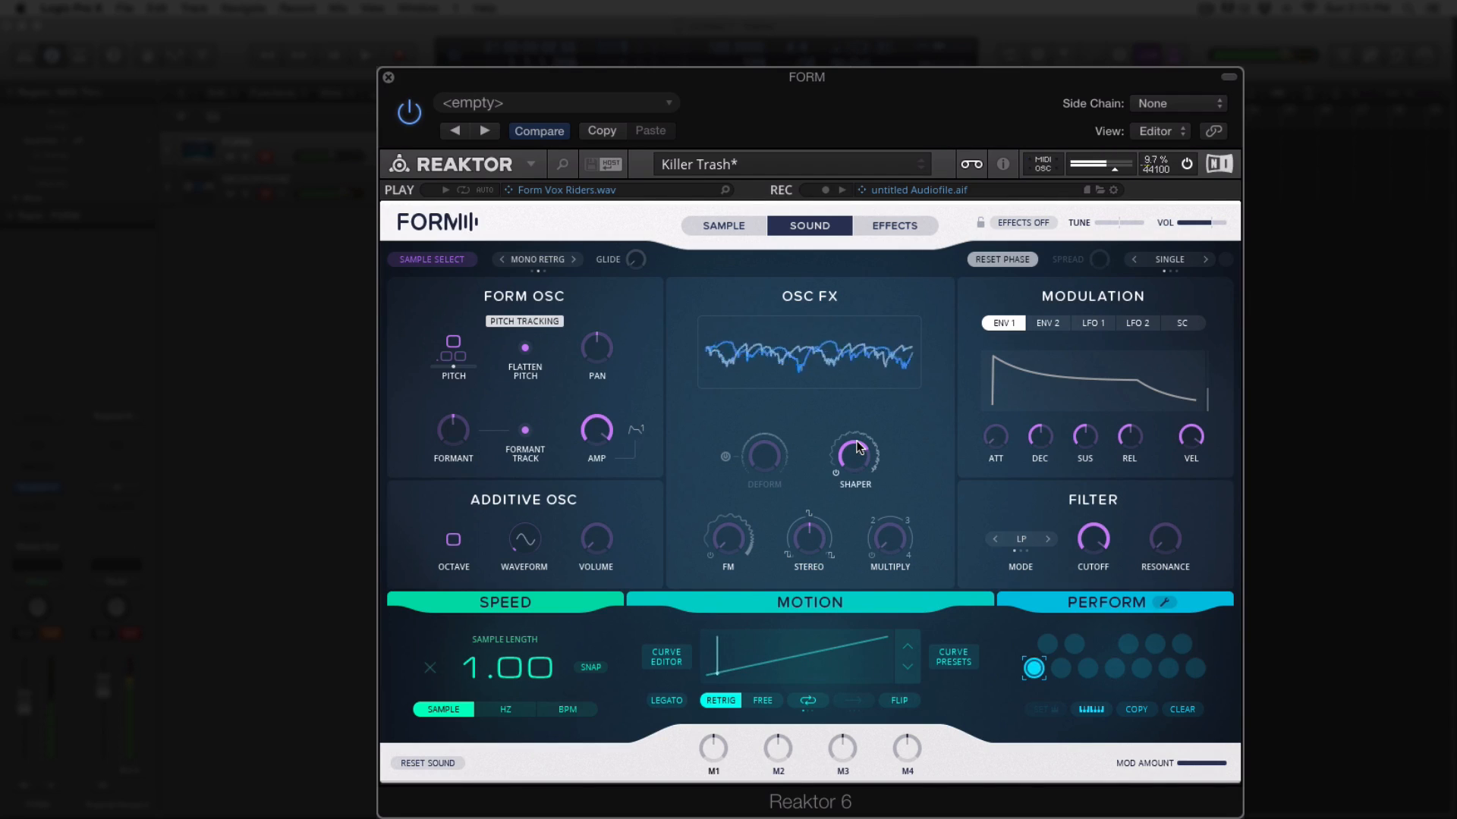
left_click_drag(856, 447, 838, 473)
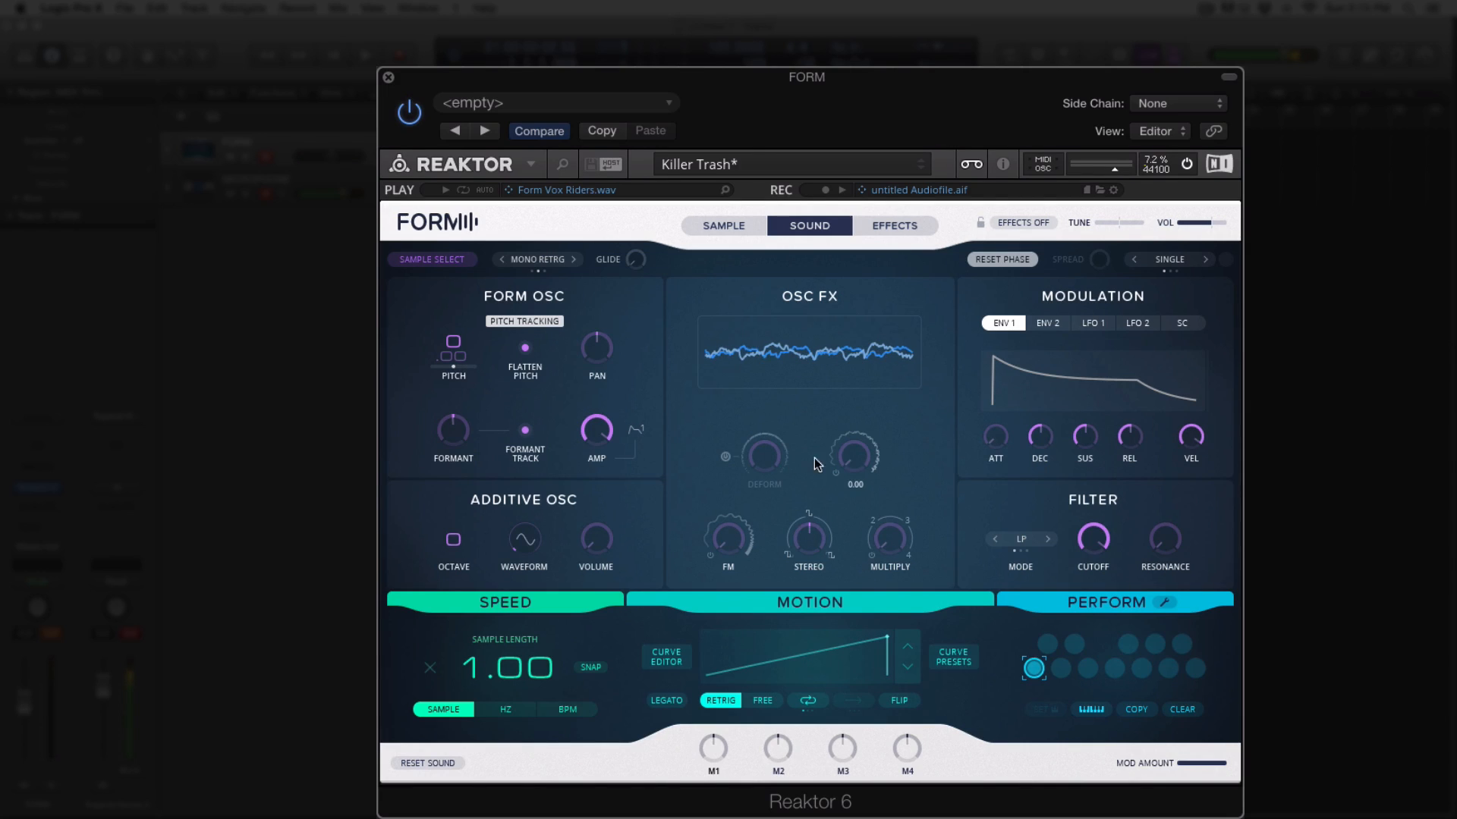
left_click_drag(837, 455, 819, 482)
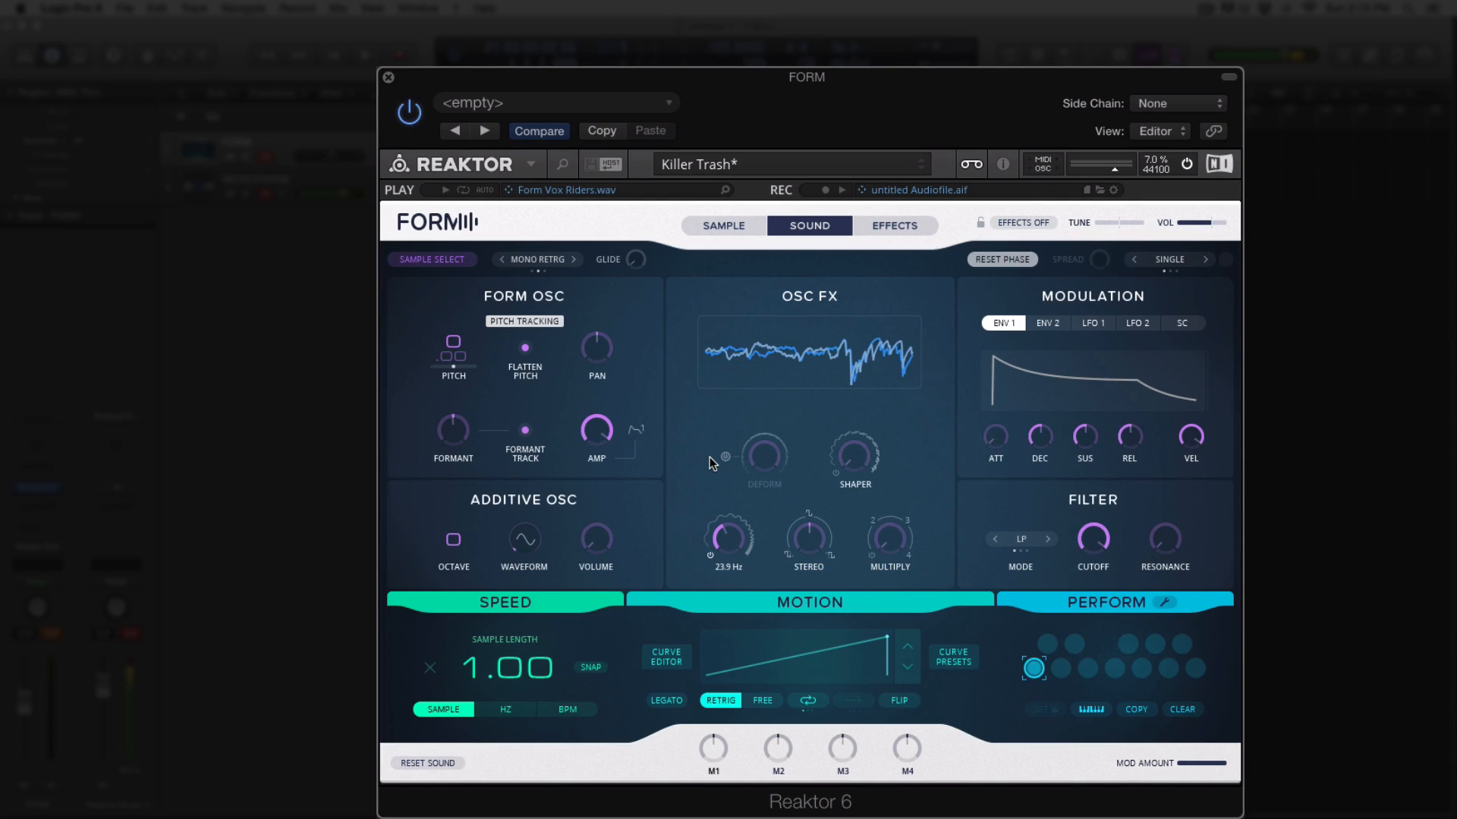
Raise FM and turn Multiply up to its maximum, with Stereo at 0.64
left_click_drag(715, 539, 711, 505)
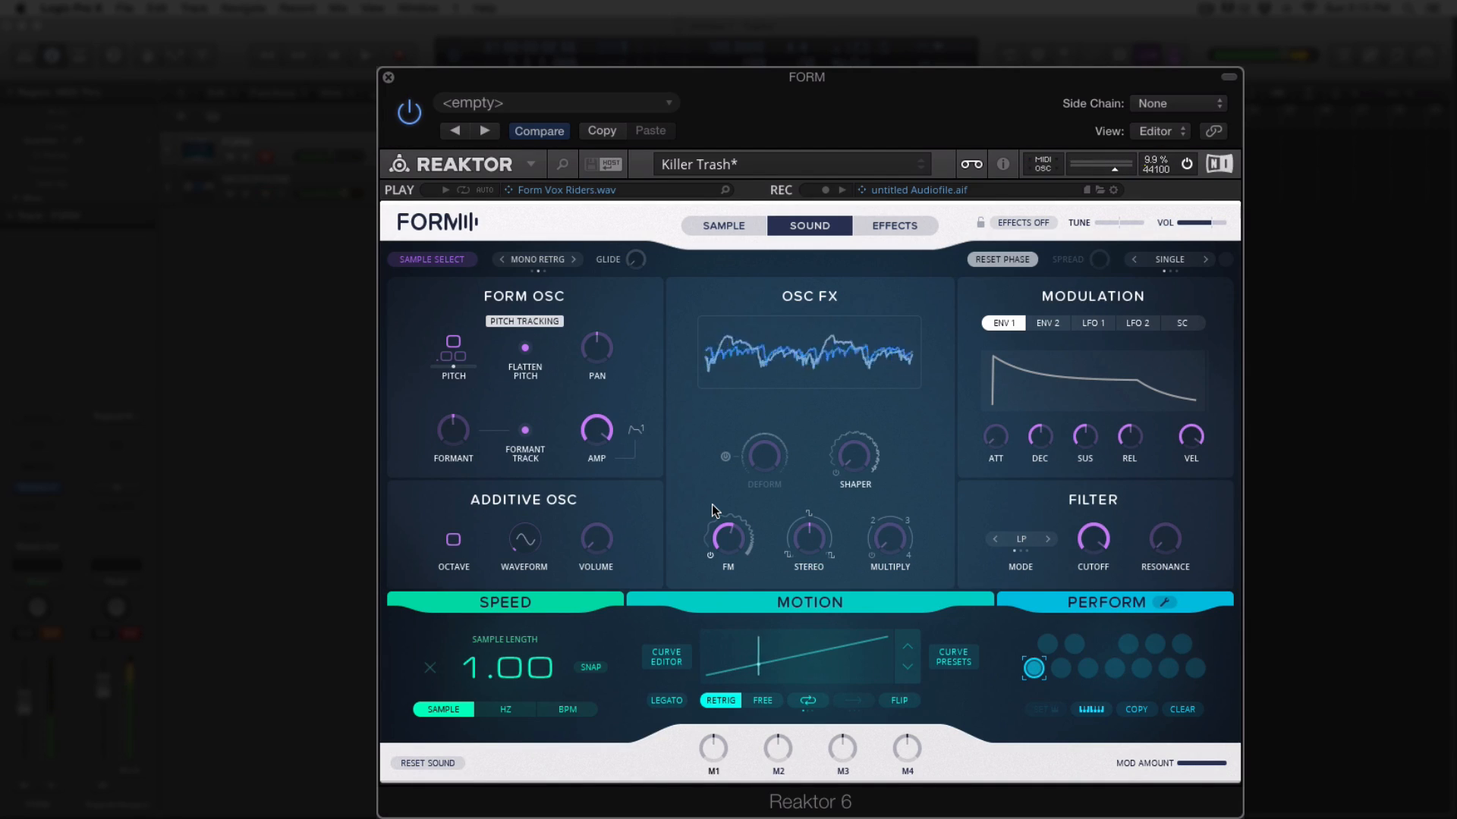
left_click_drag(889, 537, 856, 301)
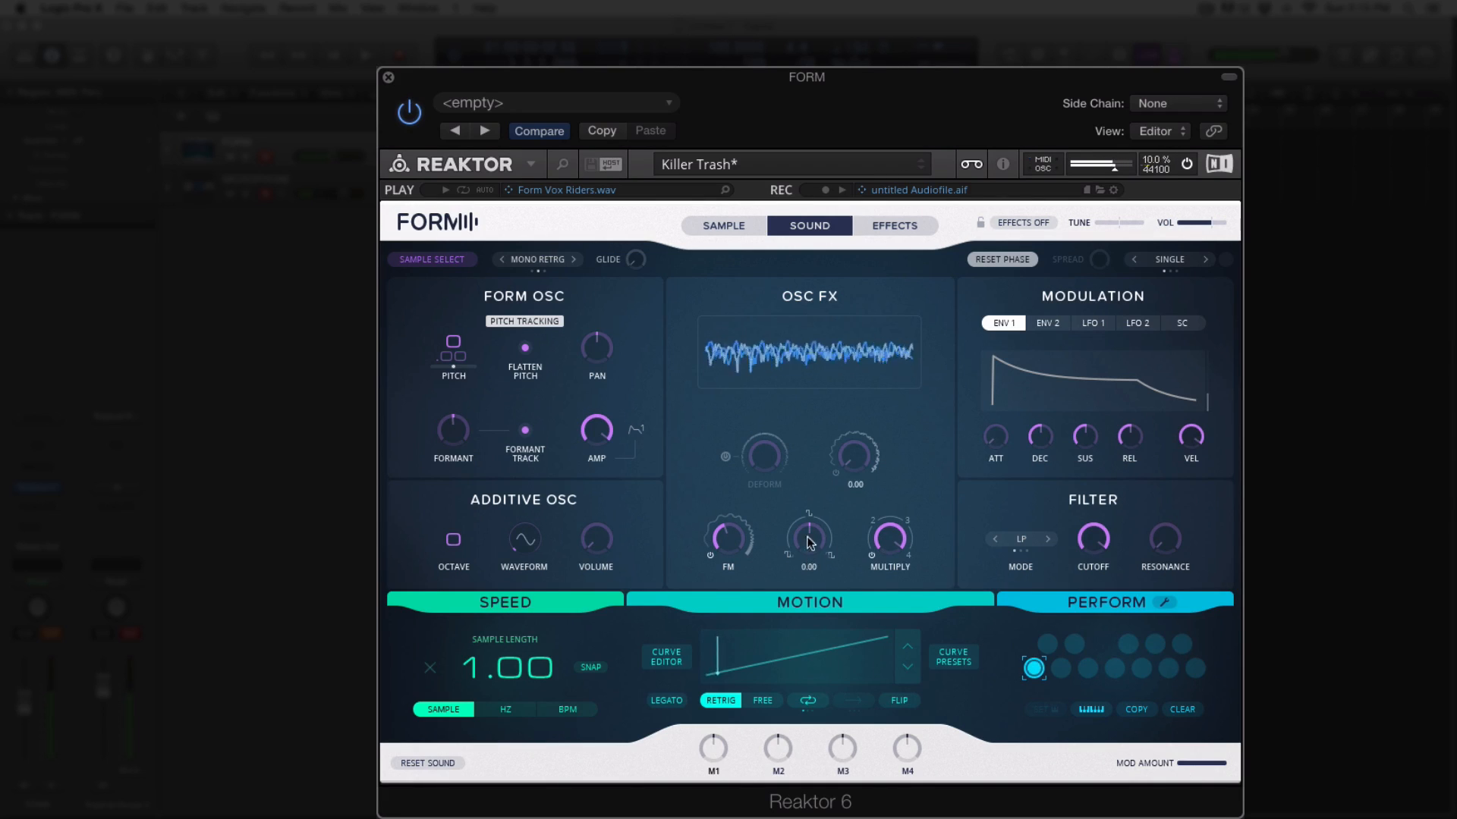
left_click_drag(809, 537, 798, 610)
left_click_drag(806, 545, 806, 417)
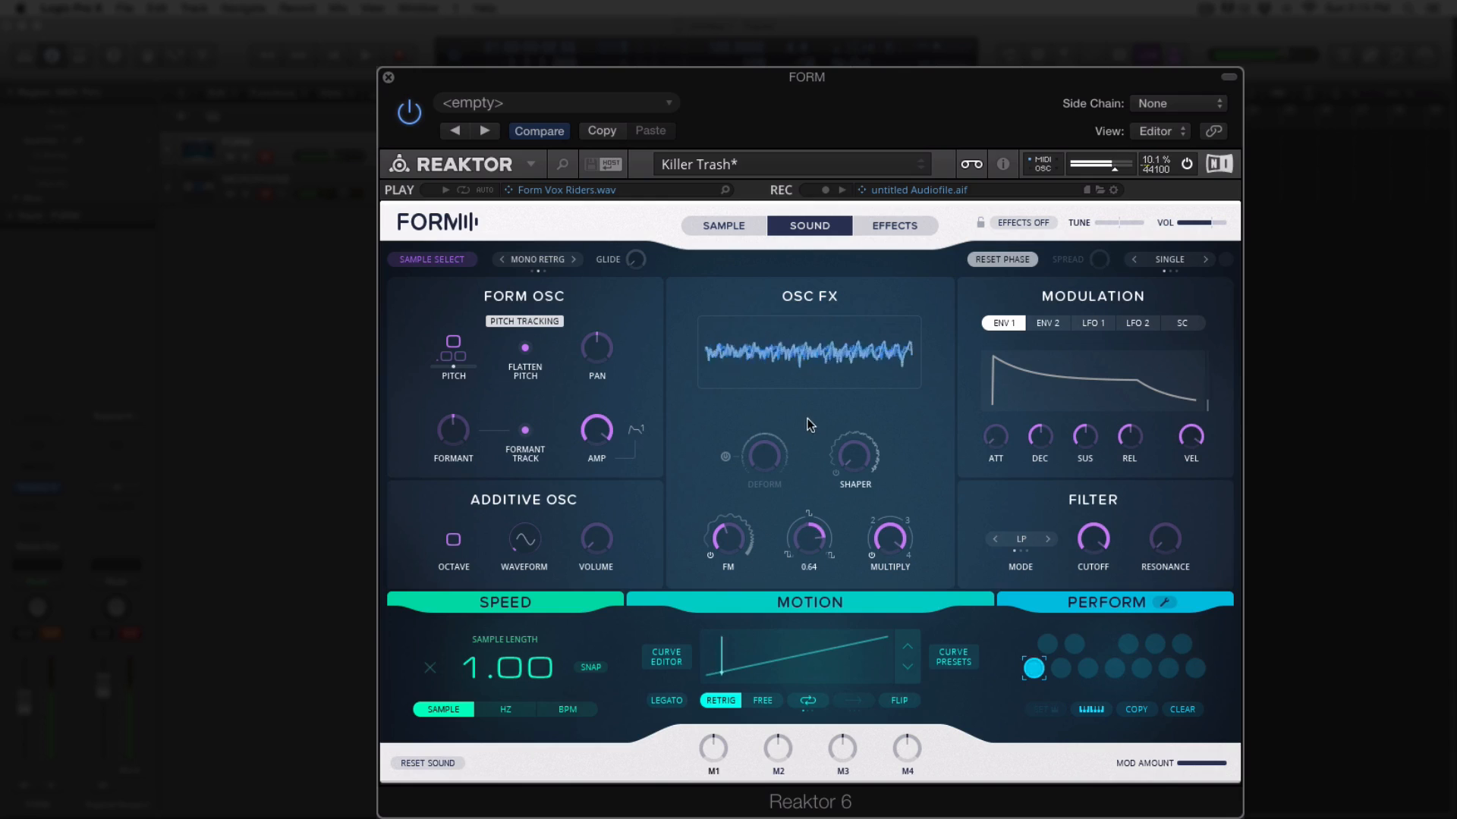
Try Stereo amounts such as -0.89 while lowering Multiply to 2.47, and switch FM off
left_click_drag(889, 529, 893, 560)
left_click_drag(813, 537, 820, 590)
left_click_drag(808, 535, 735, 443)
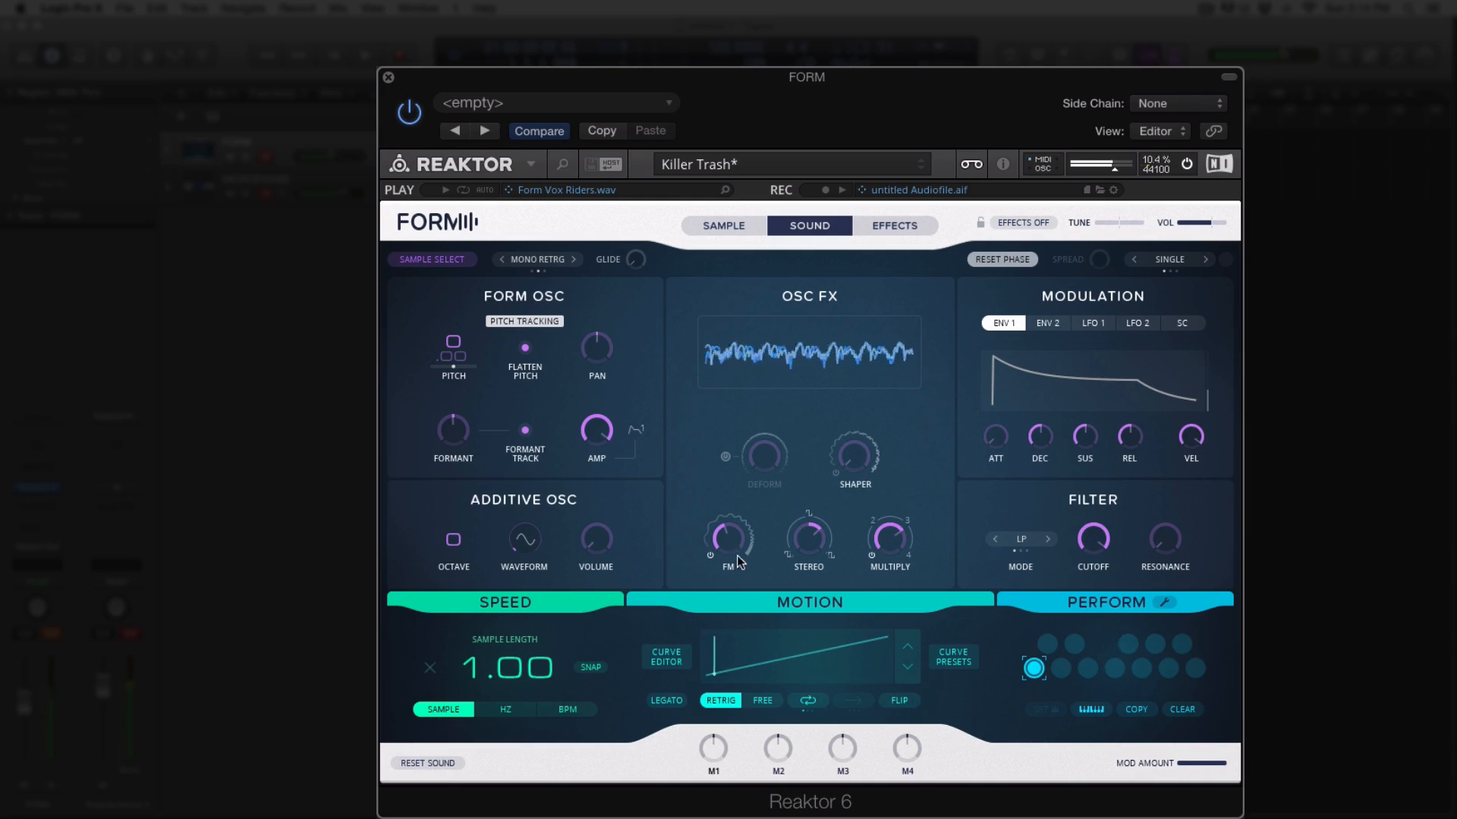
left_click(710, 554)
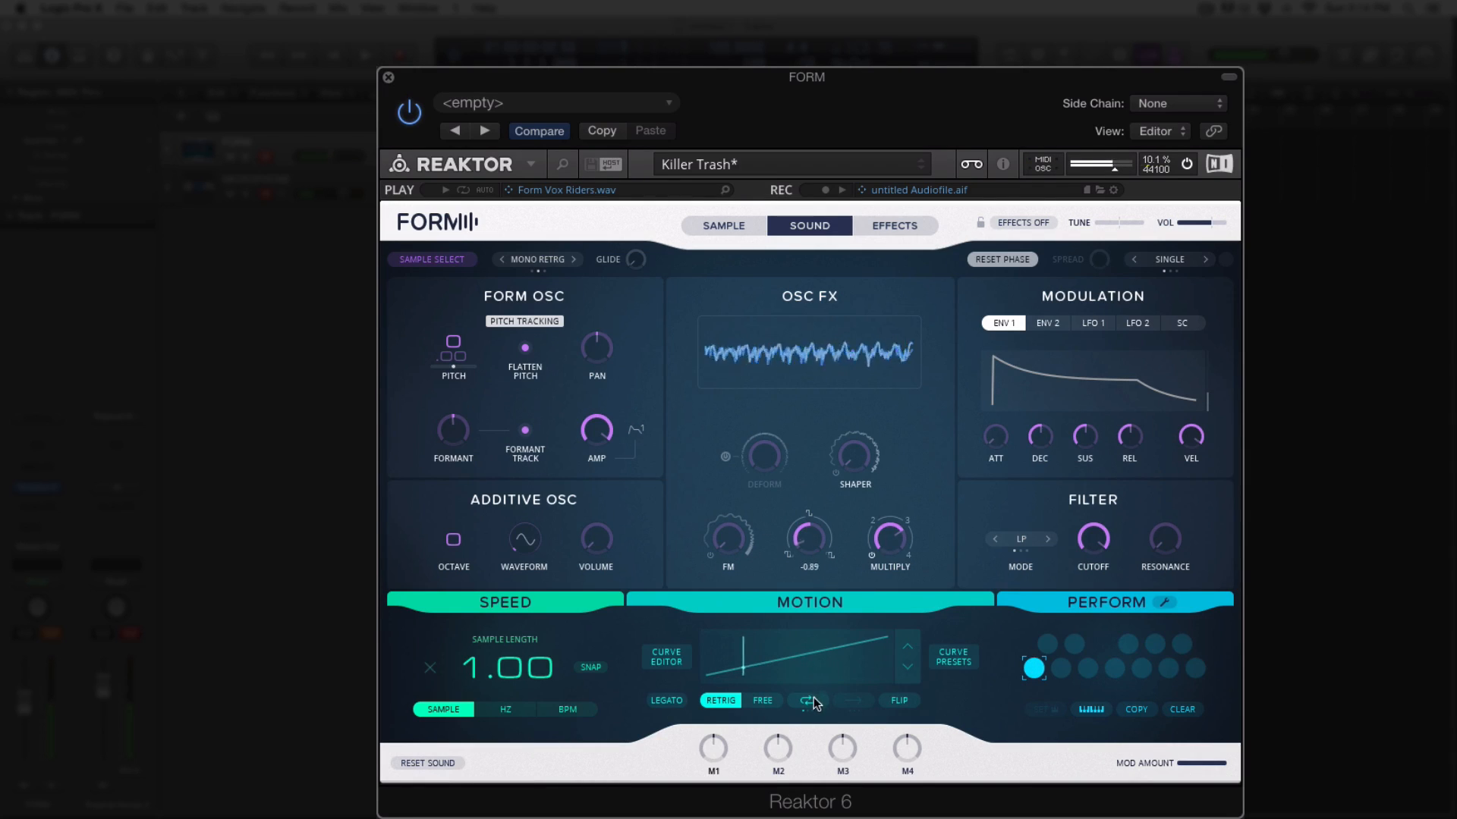
left_click_drag(889, 540, 898, 671)
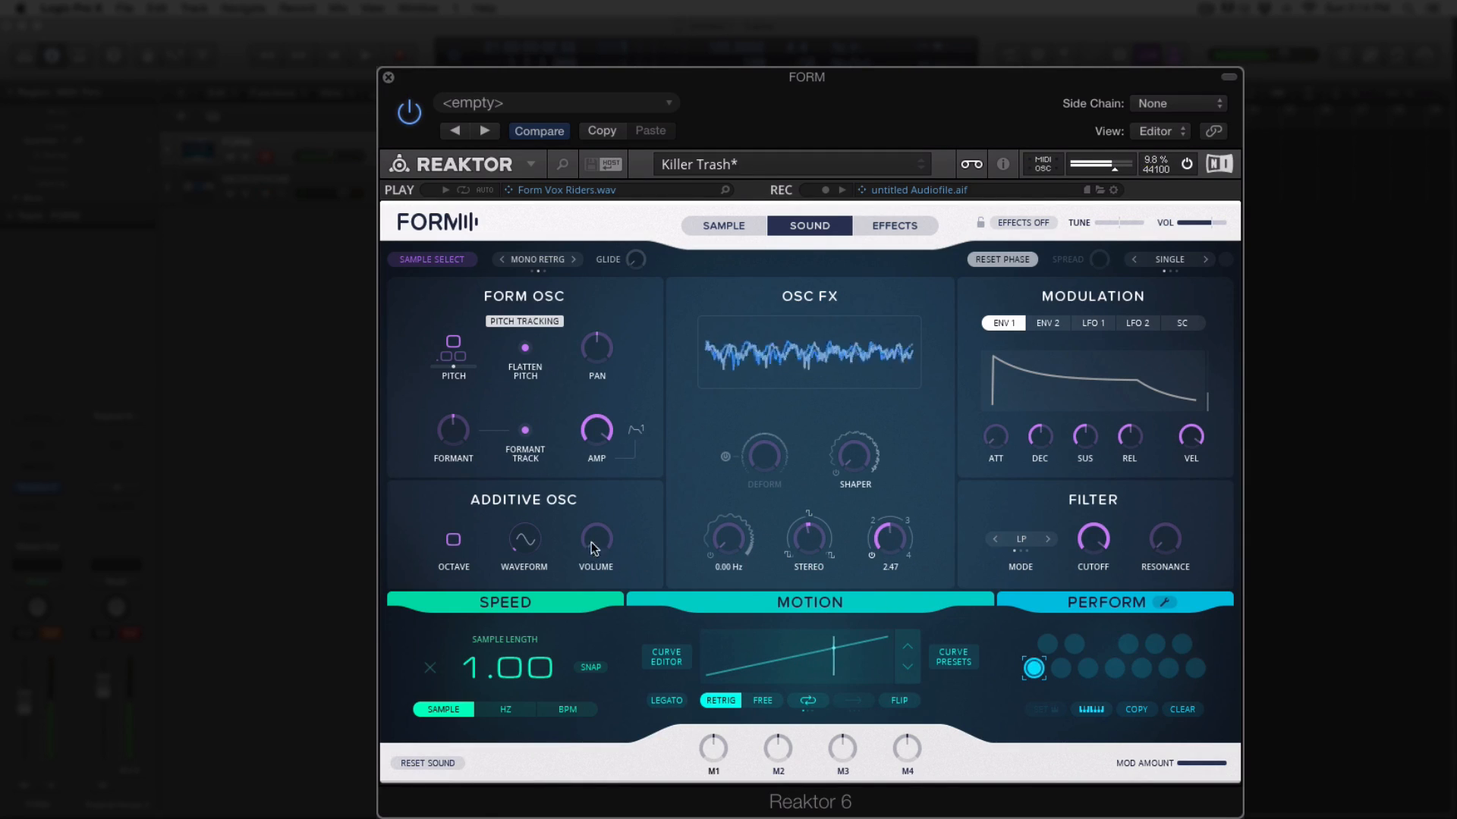
Raise Stereo above its centre and mix in the Additive oscillator with waveform 2.00 and octave +12
left_click_drag(808, 537, 801, 437)
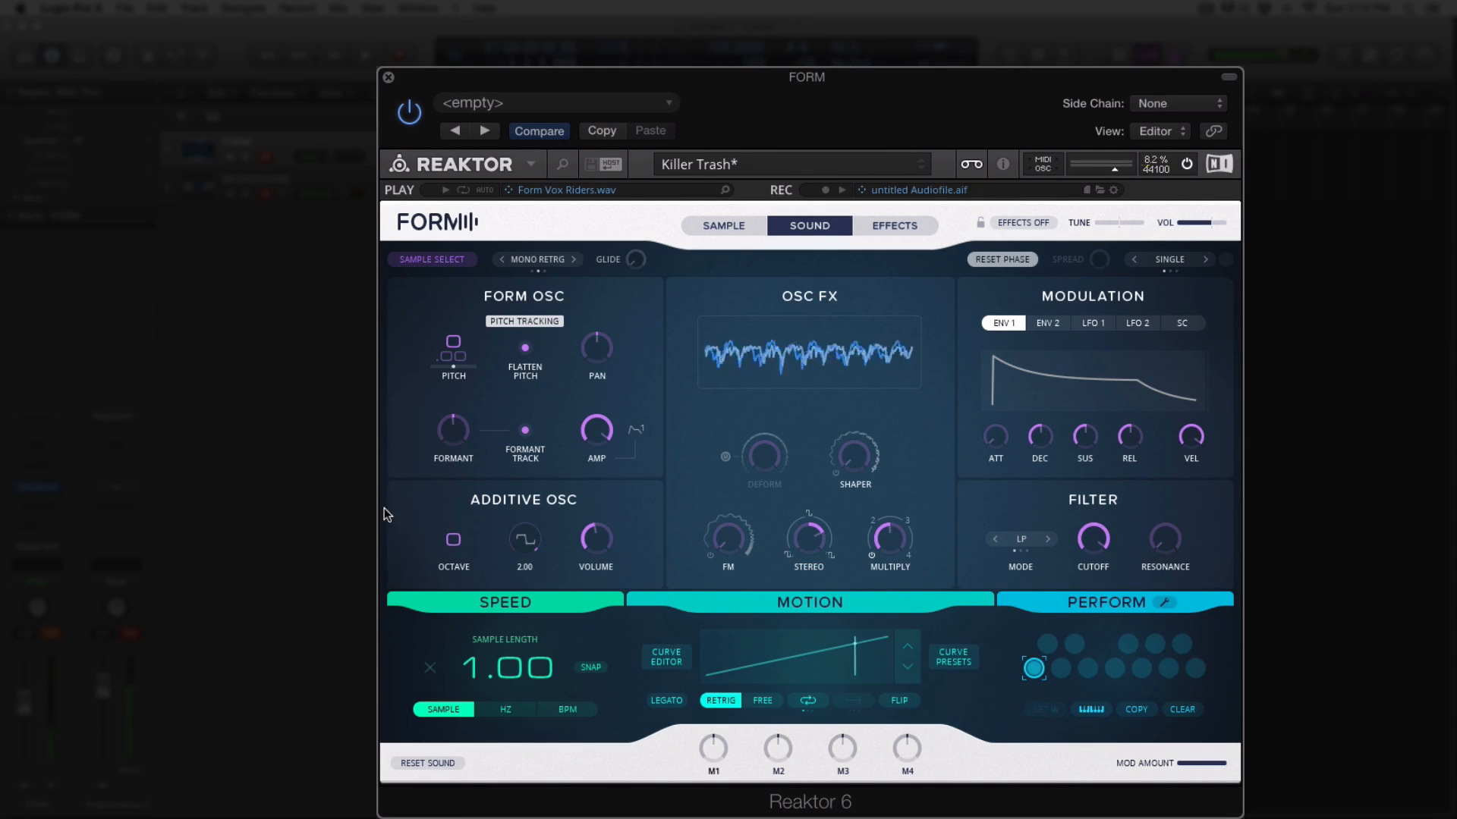
left_click_drag(453, 538, 454, 499)
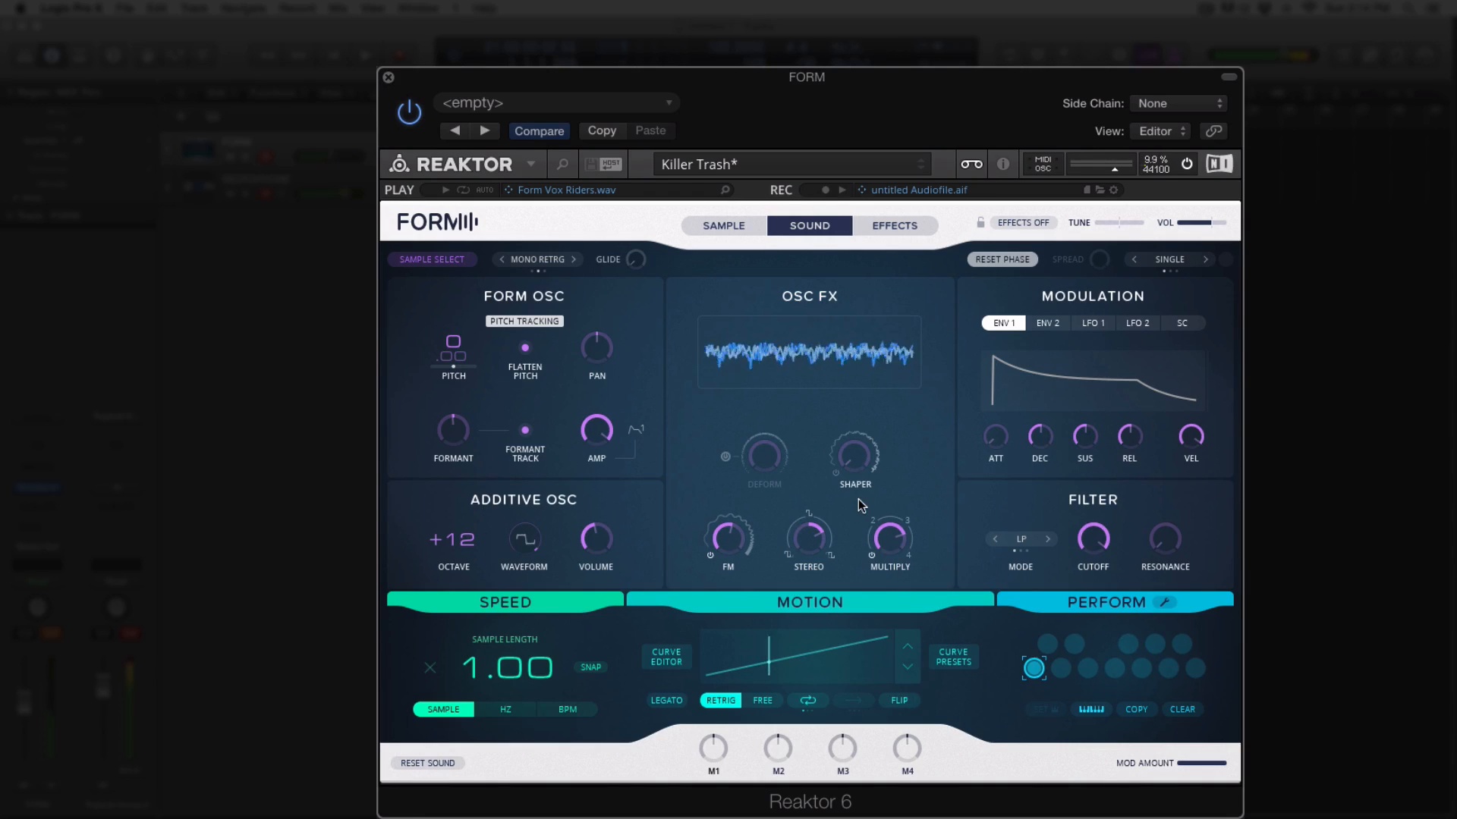
Lengthen Env 1's attack to 181 ms and set the voice mode to Poly
left_click(1050, 323)
left_click(1006, 324)
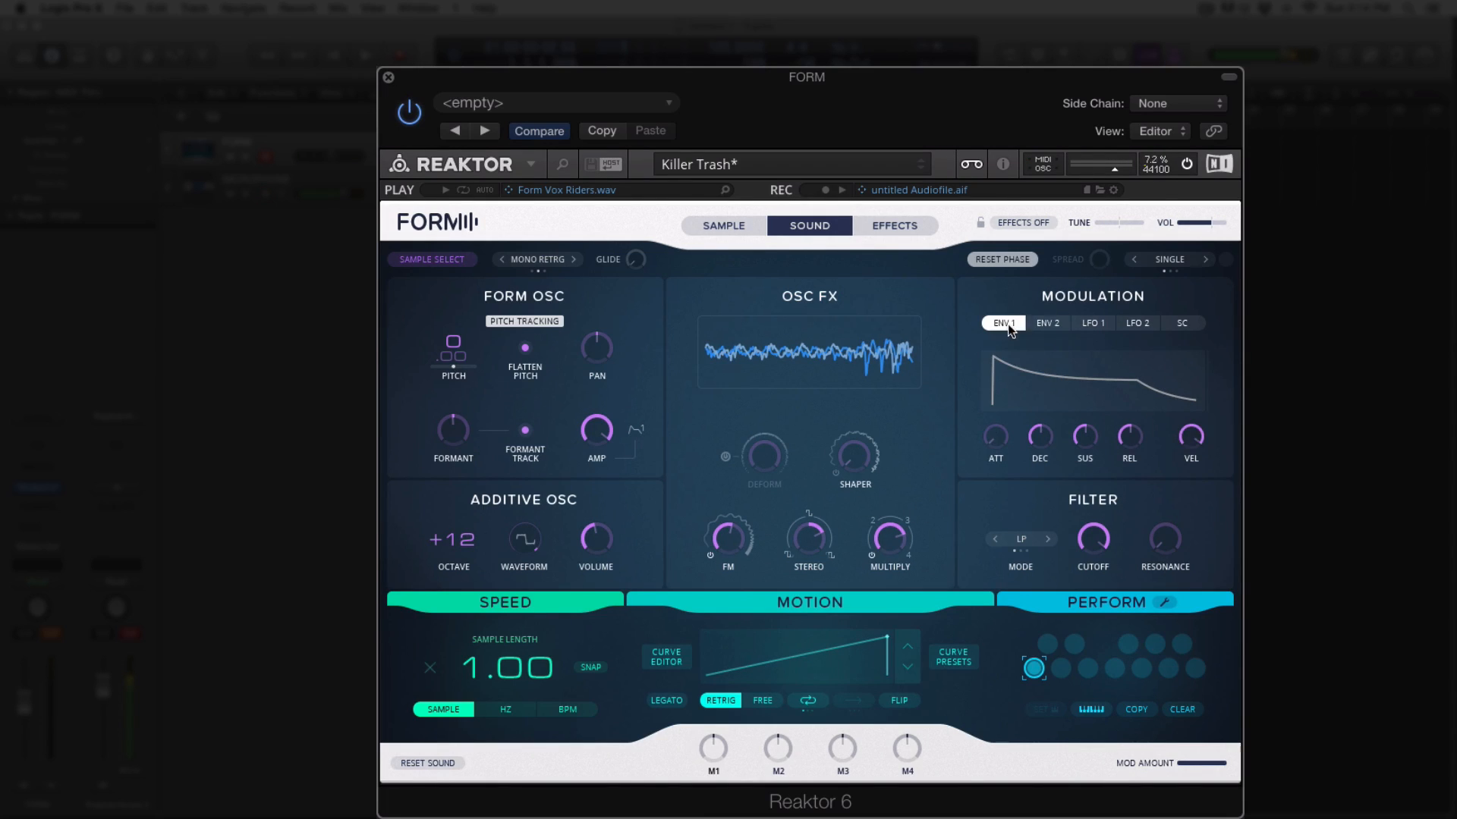
left_click_drag(1006, 370, 1006, 334)
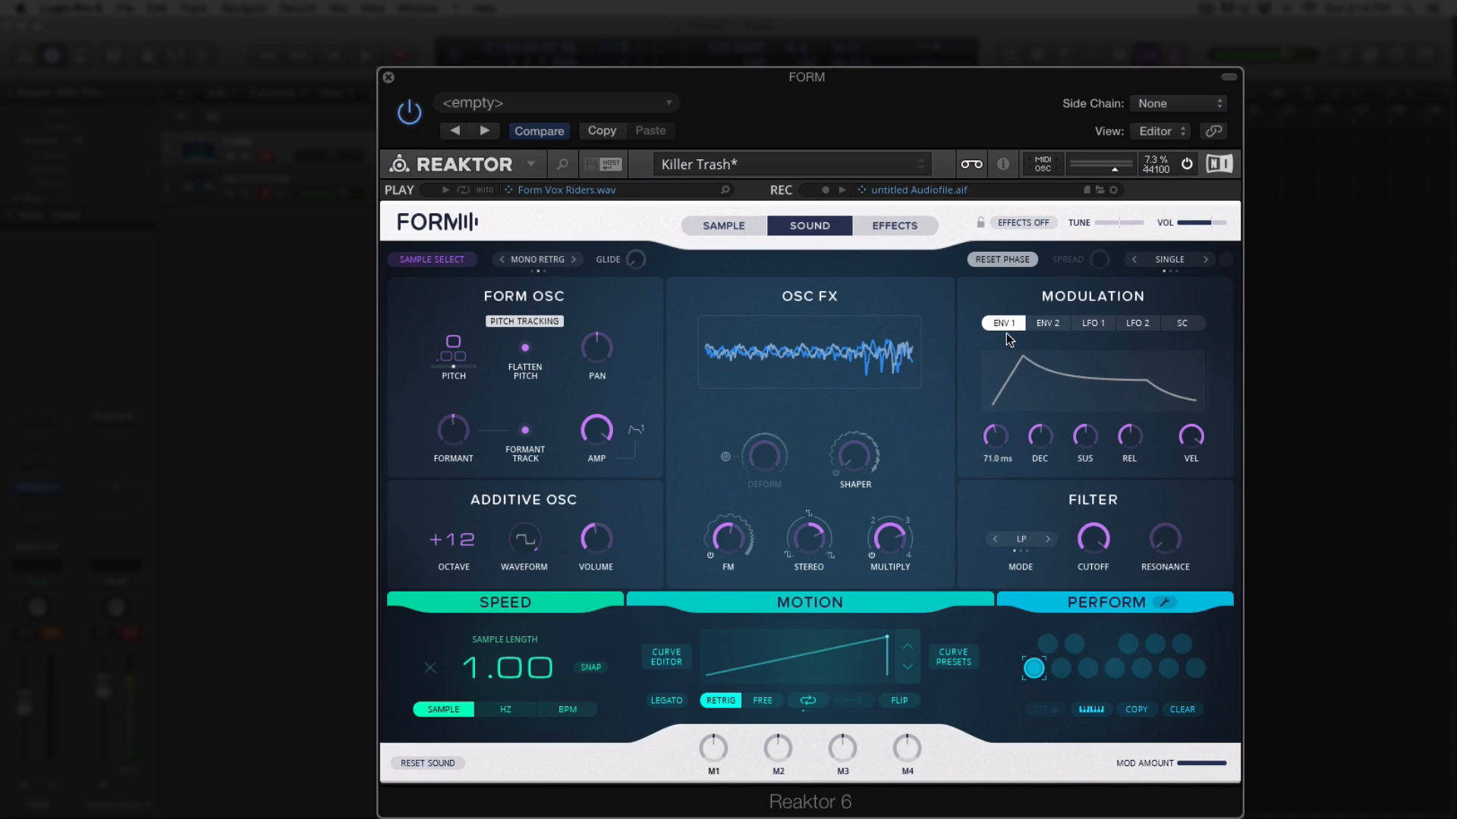
mouse_move(996, 436)
left_mouse_down()
mouse_move(1000, 324)
mouse_move(993, 430)
left_mouse_up()
left_click(511, 261)
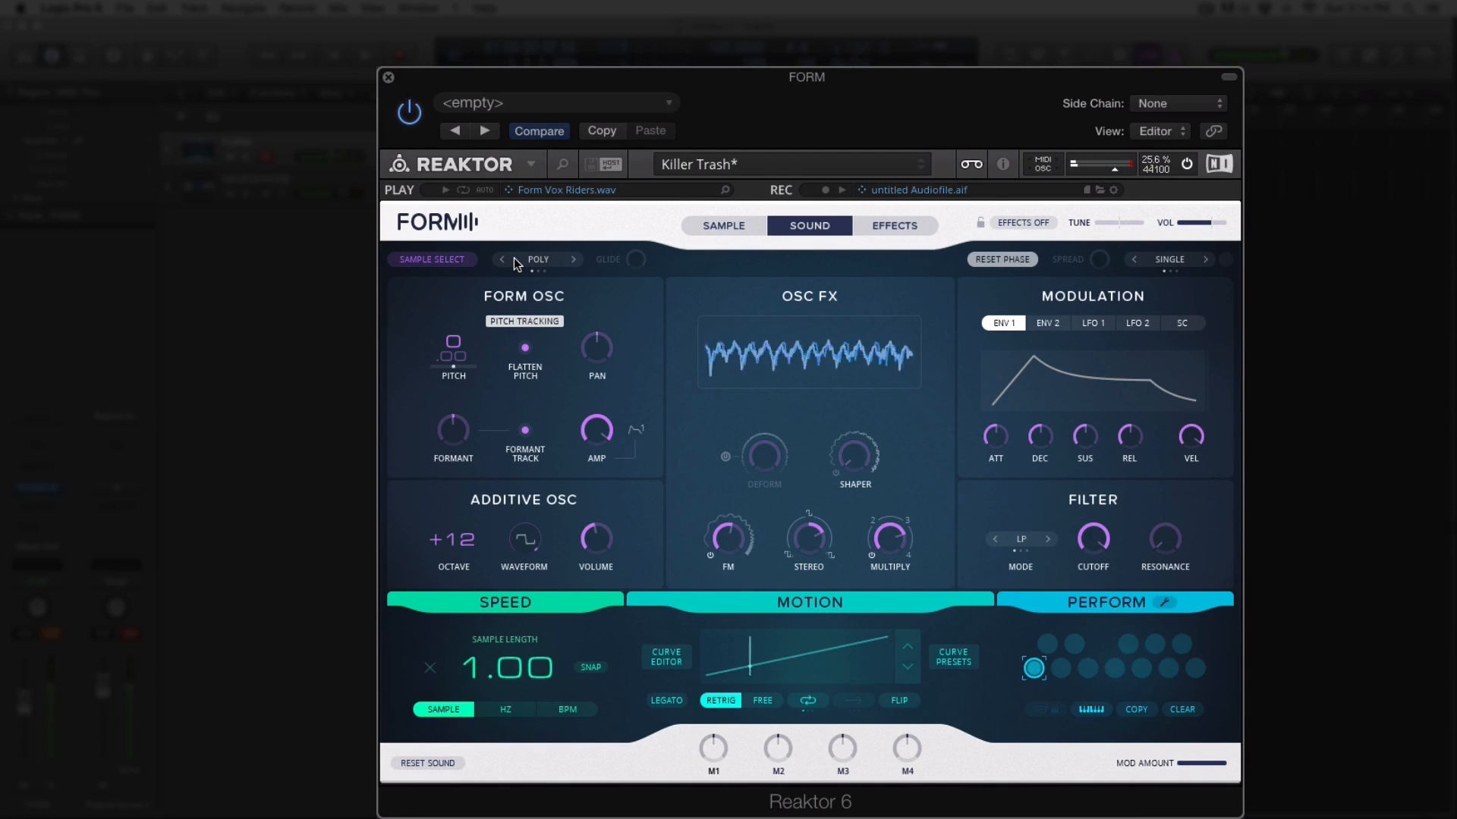
left_click_drag(996, 438, 996, 433)
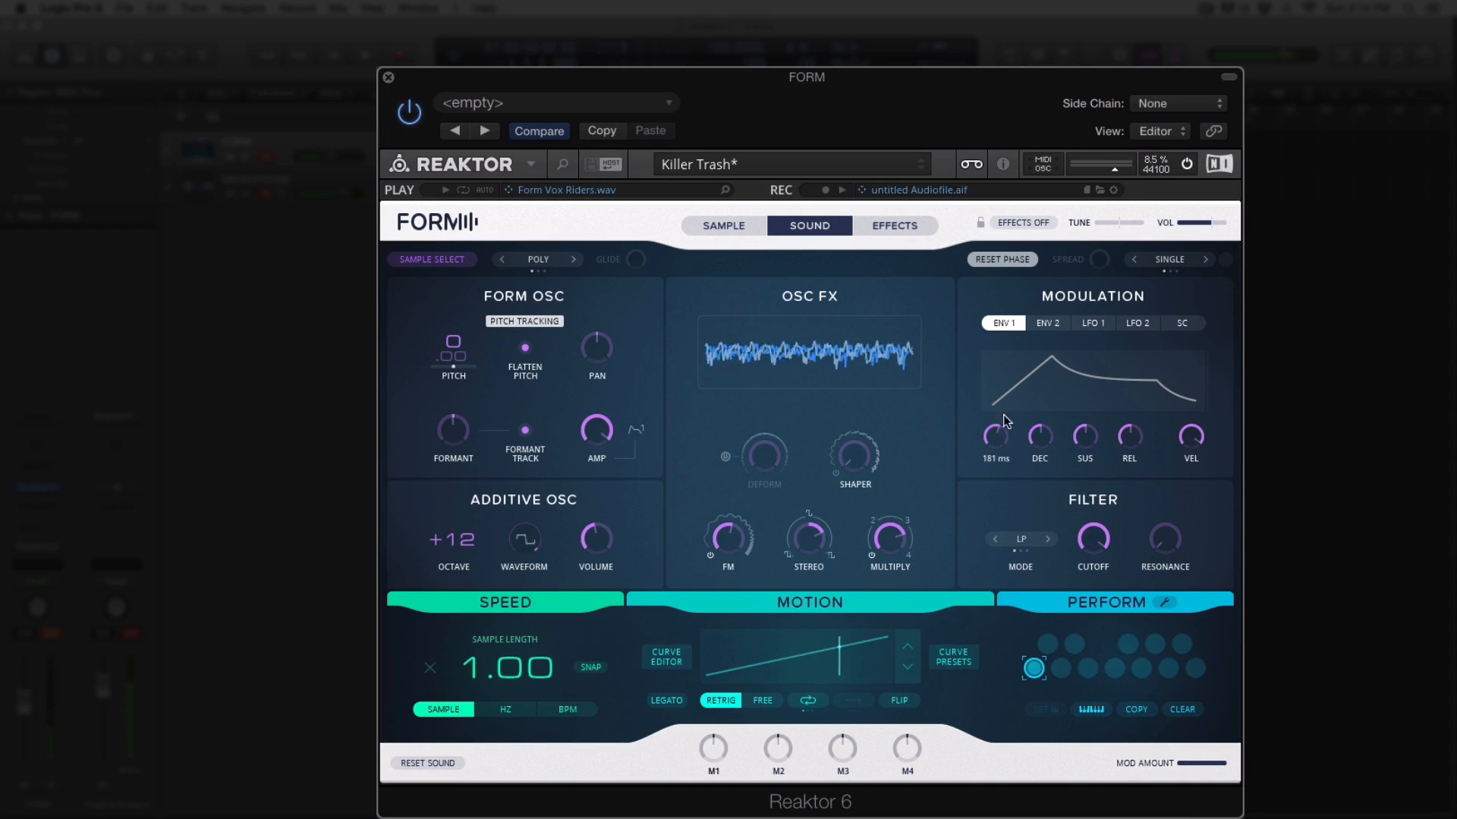
Look at Env 2, and shorten Env 1's attack to 21.5 ms
left_click(1055, 324)
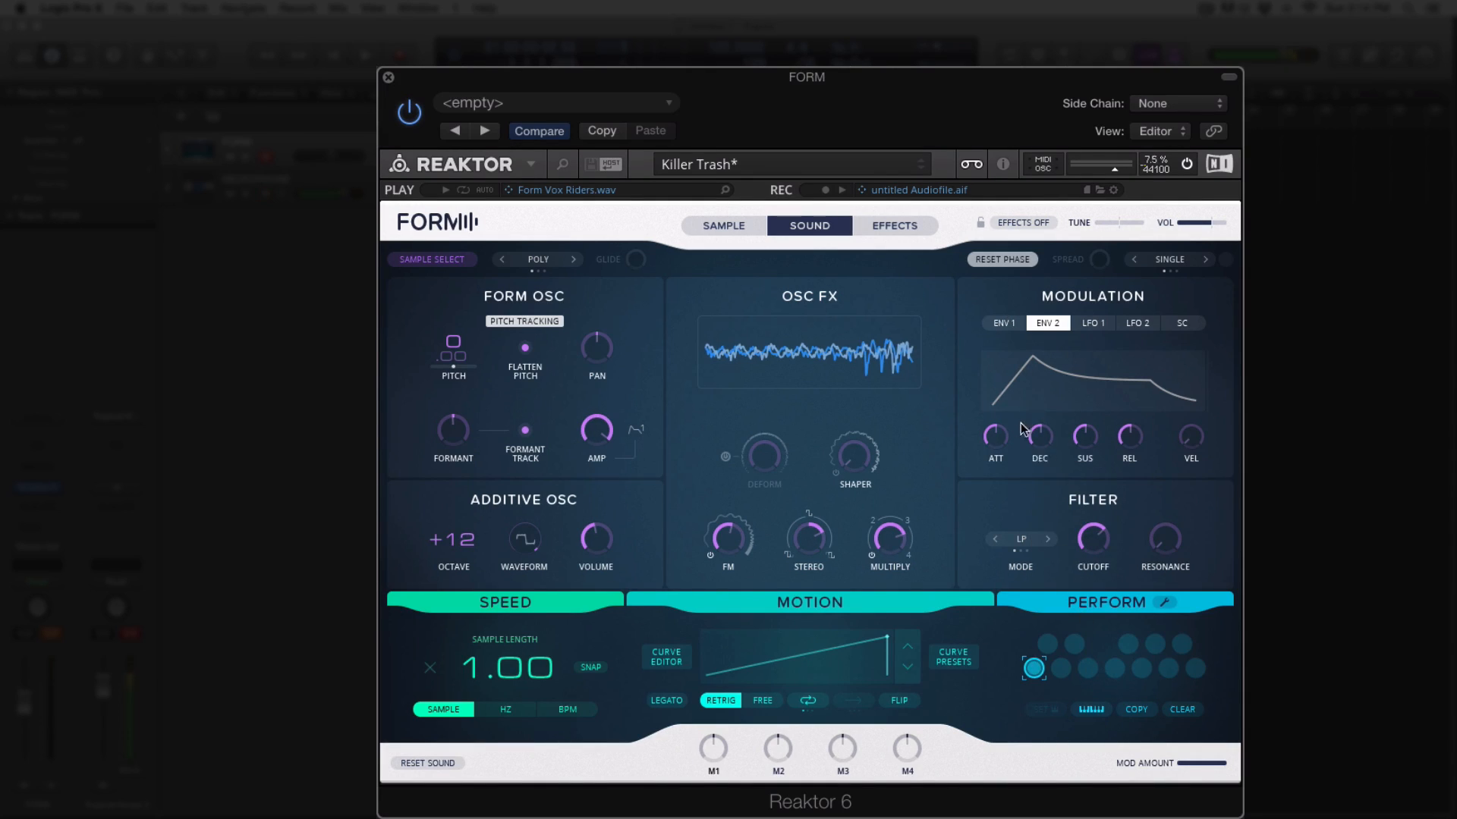
left_click(999, 324)
left_click_drag(999, 453, 997, 474)
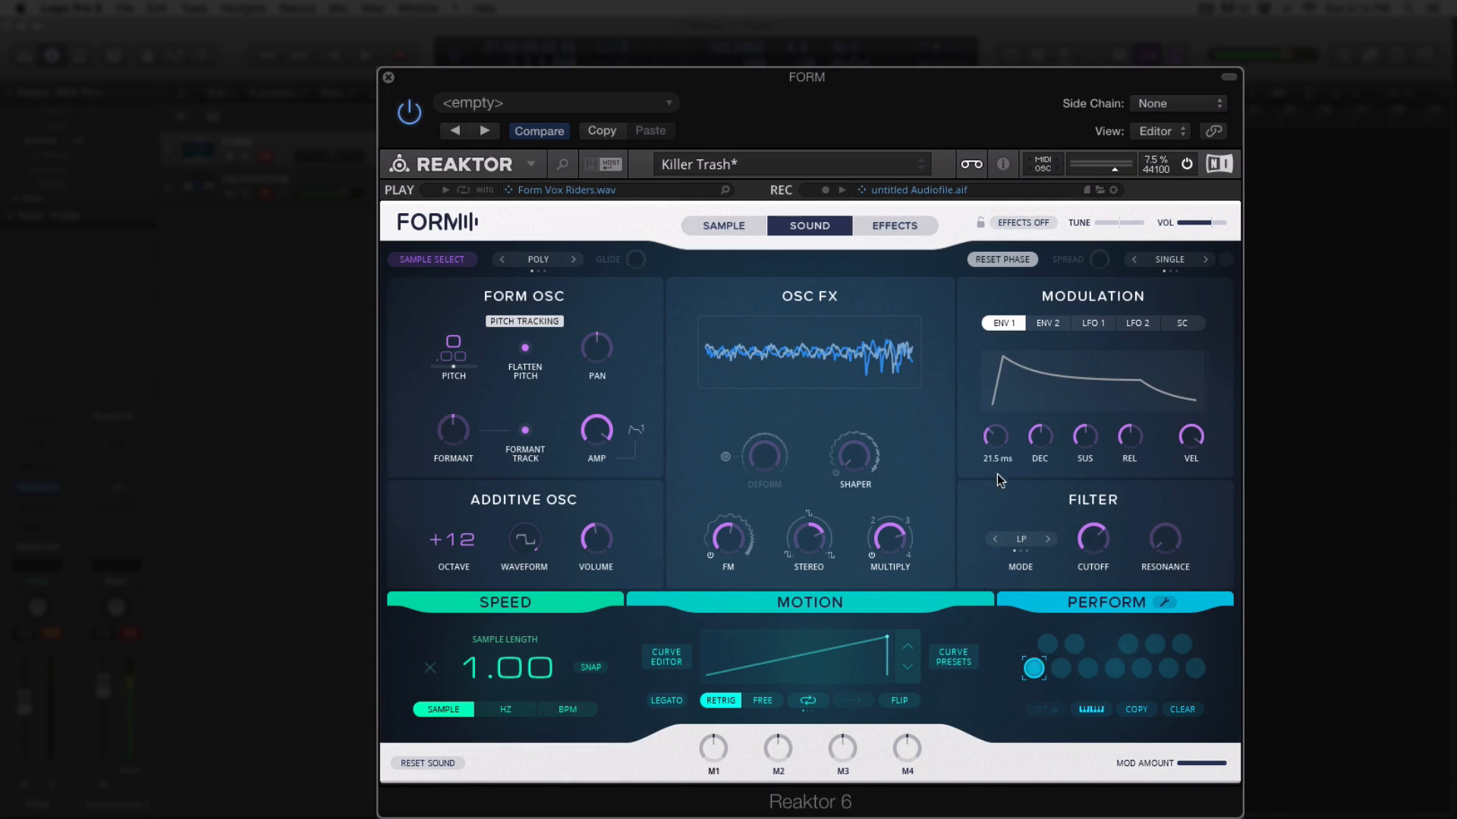
Assign Env 2 as the filter cutoff's first modulation source and raise its modulation amount
left_click(1047, 327)
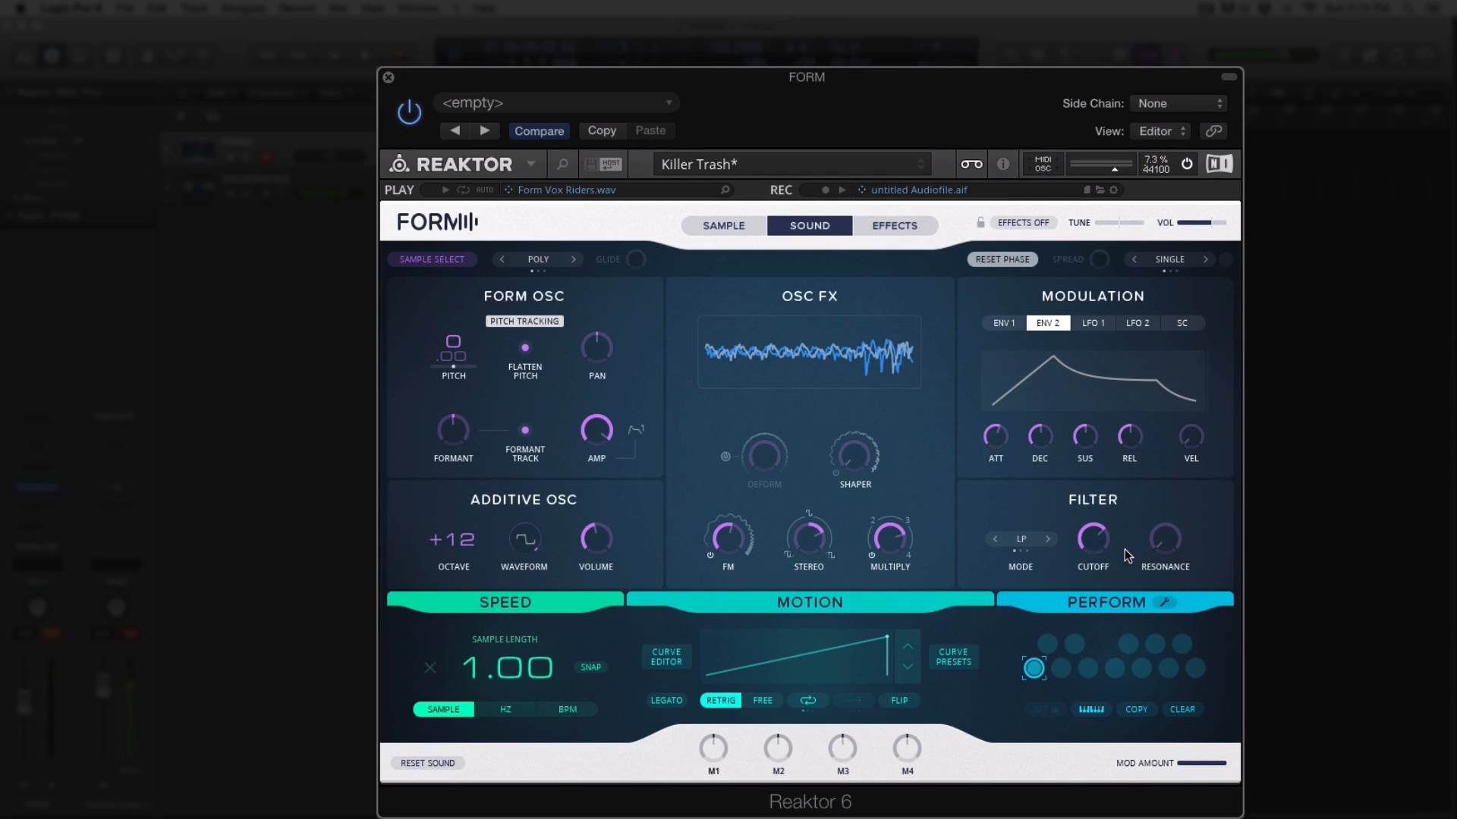
mouse_move(1065, 539)
mouse_move(1097, 574)
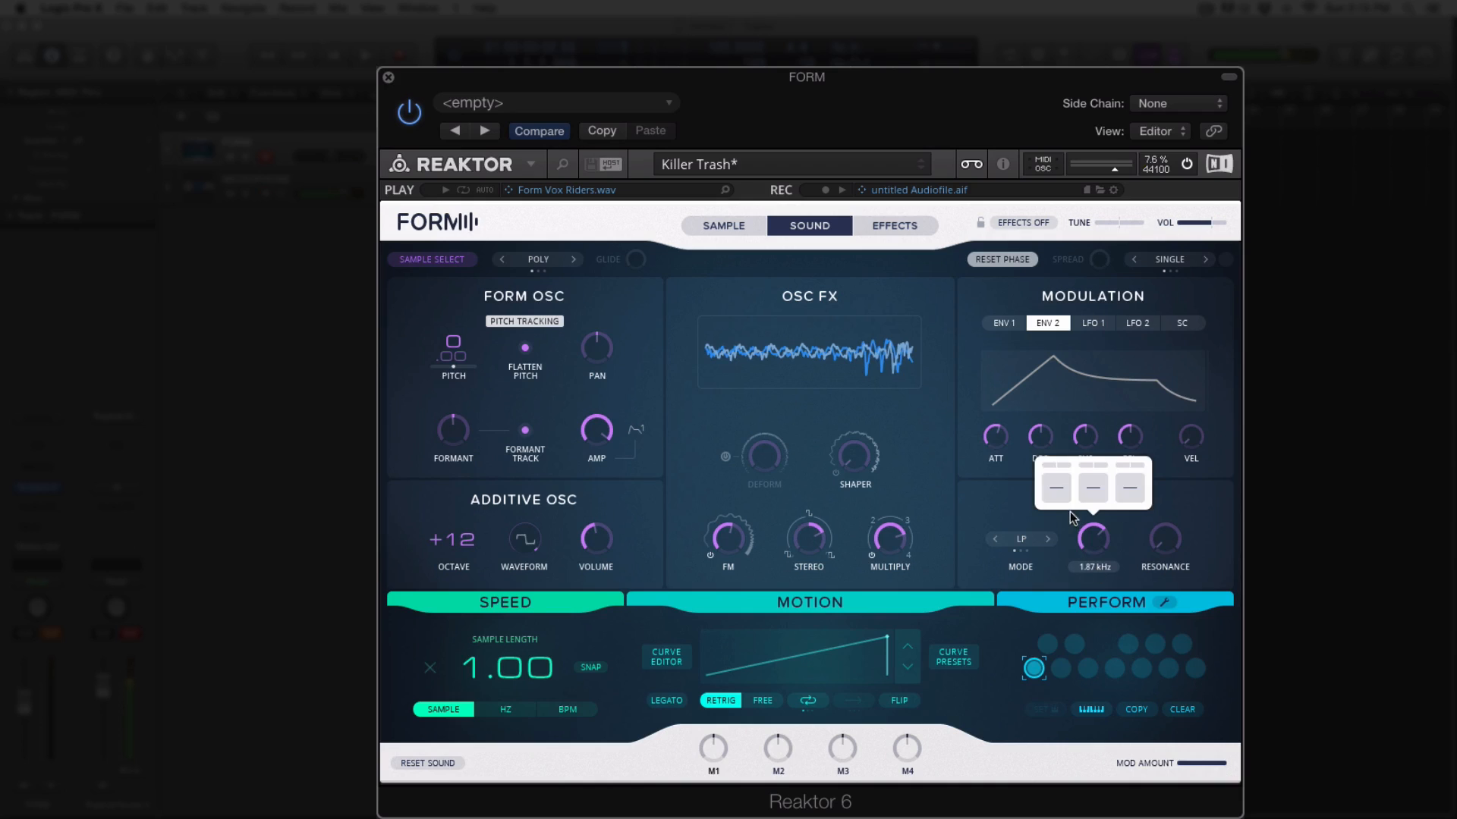
left_click(1056, 489)
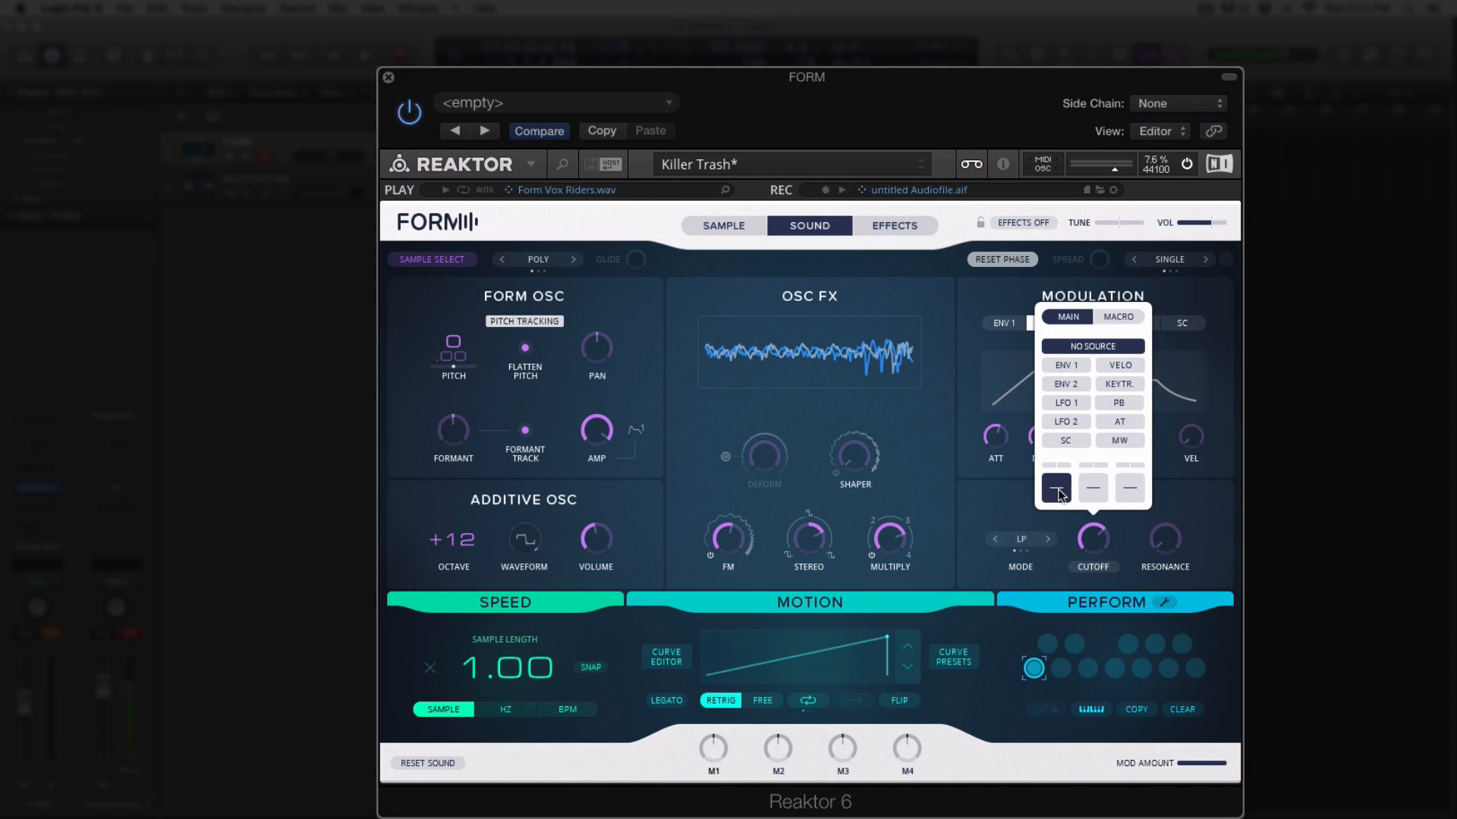
left_click(1075, 388)
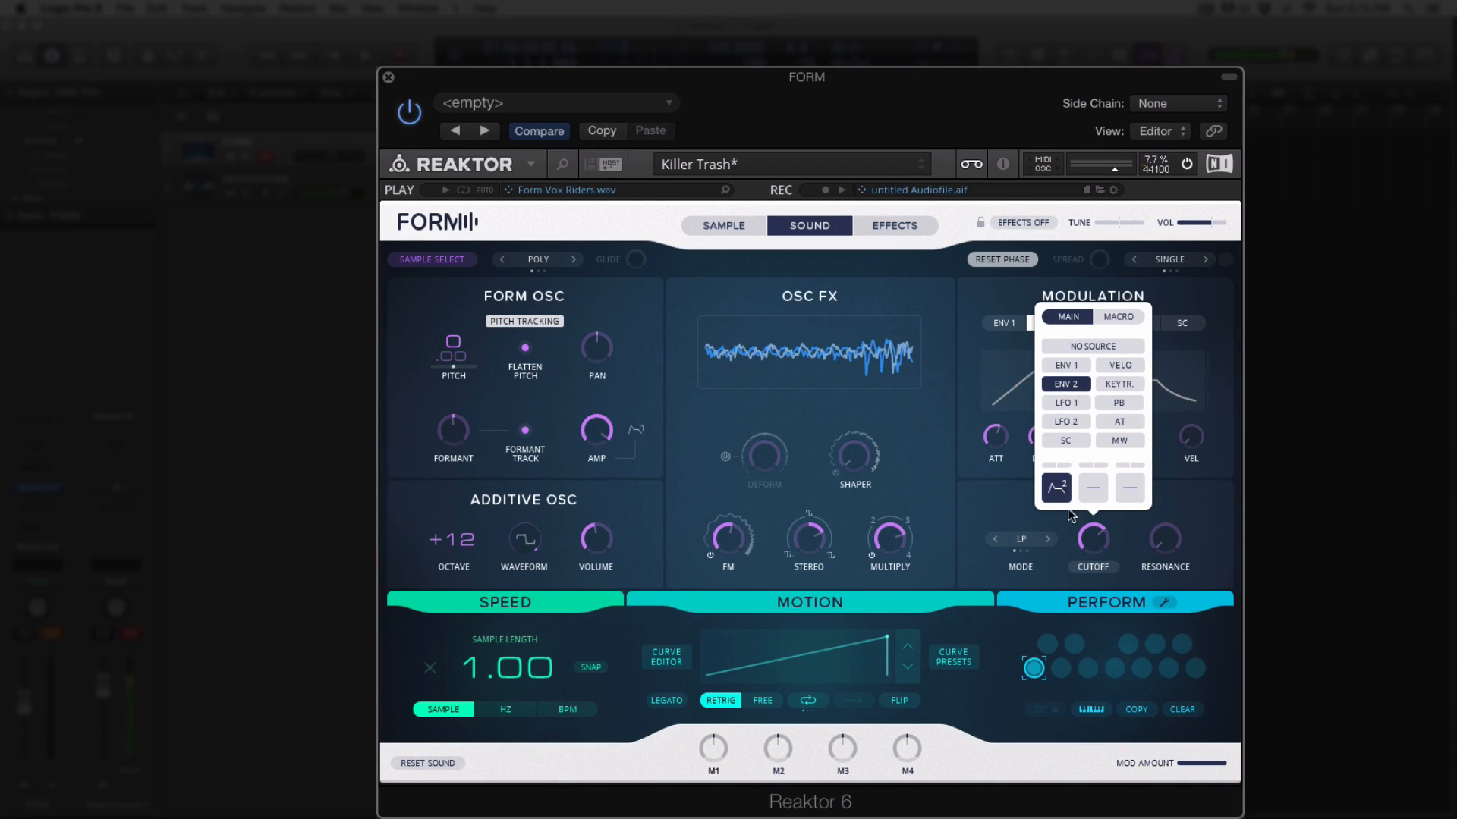
mouse_move(1085, 565)
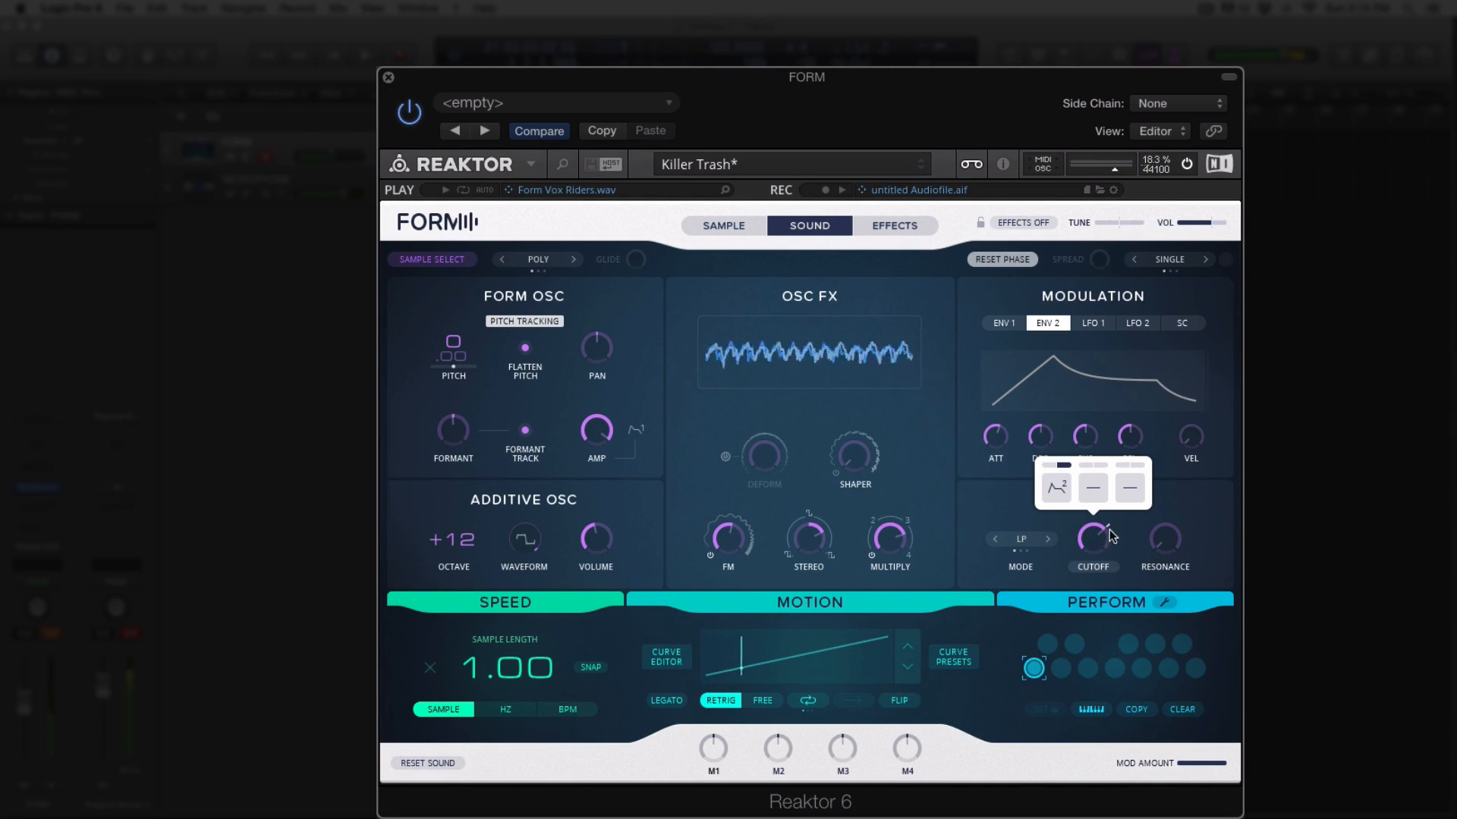
mouse_move(1113, 542)
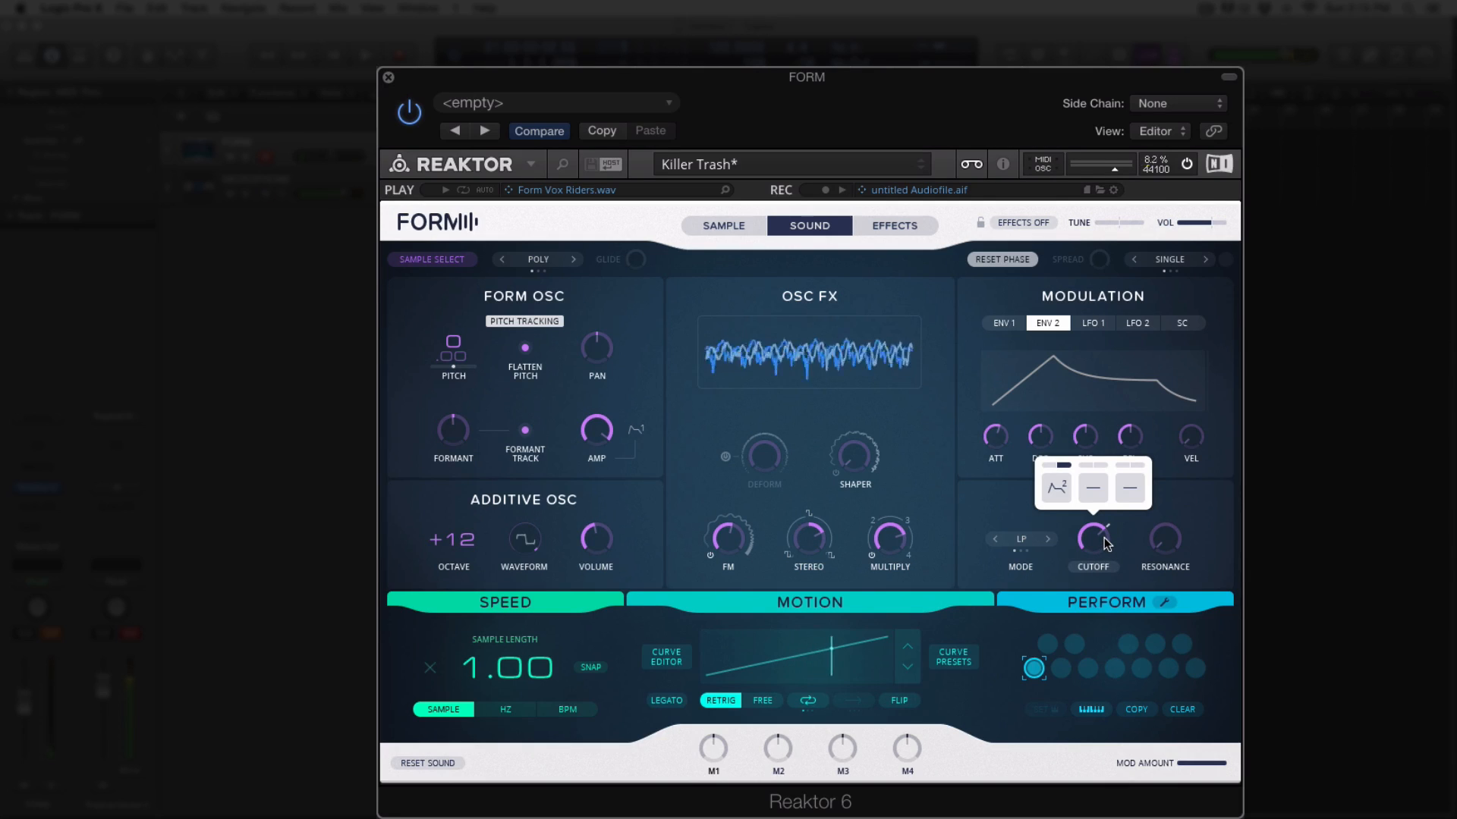
Shape Env 2 by trying attack times such as 12.4 ms, lowering the sustain and raising the velocity amount
mouse_move(1003, 460)
left_click_drag(1003, 461, 1003, 502)
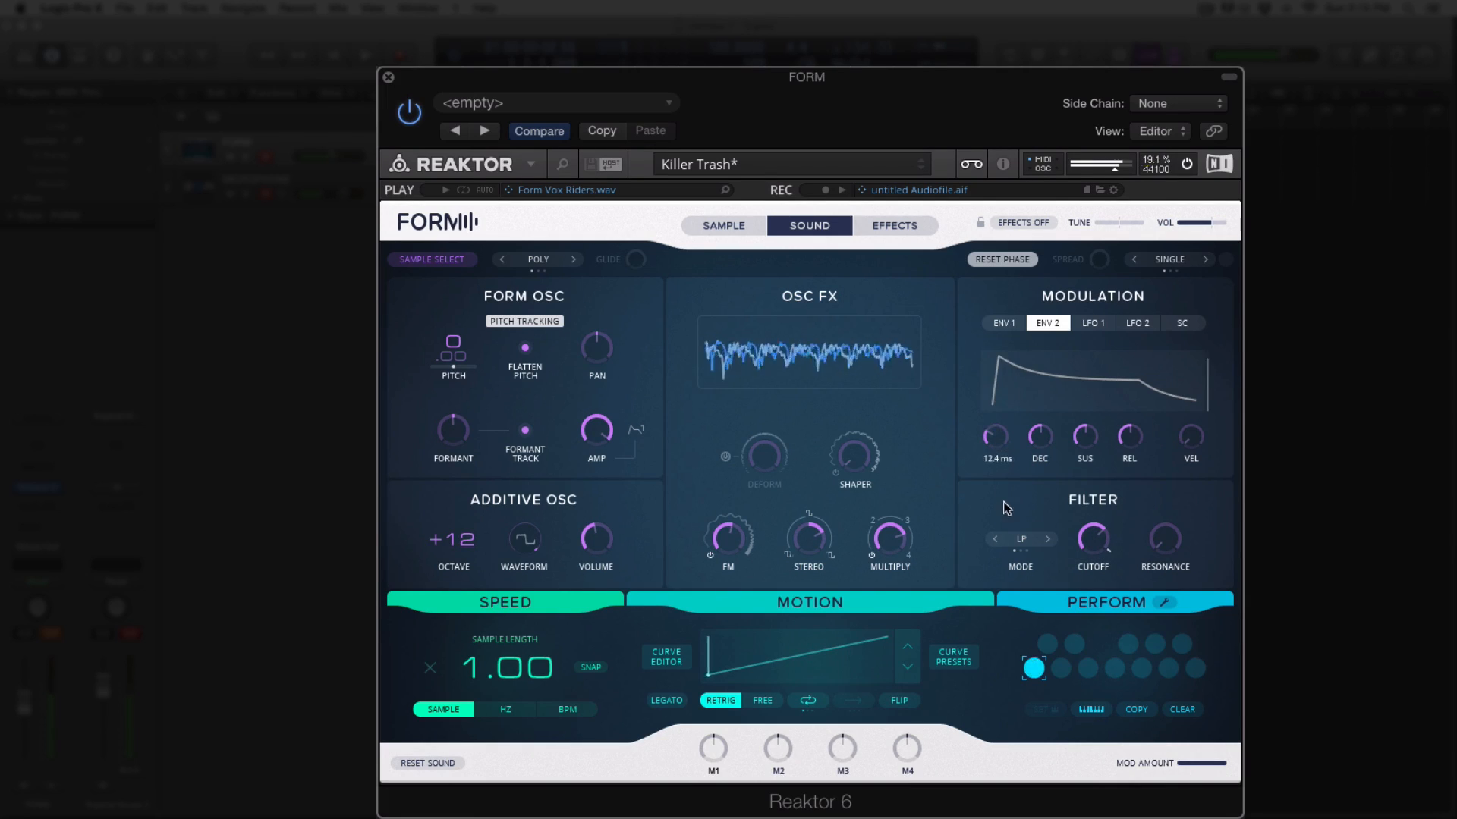
mouse_move(1053, 455)
left_mouse_down()
mouse_move(1048, 523)
mouse_move(1050, 461)
left_mouse_up()
left_click_drag(1089, 455, 1097, 573)
left_click_drag(994, 460, 1126, 458)
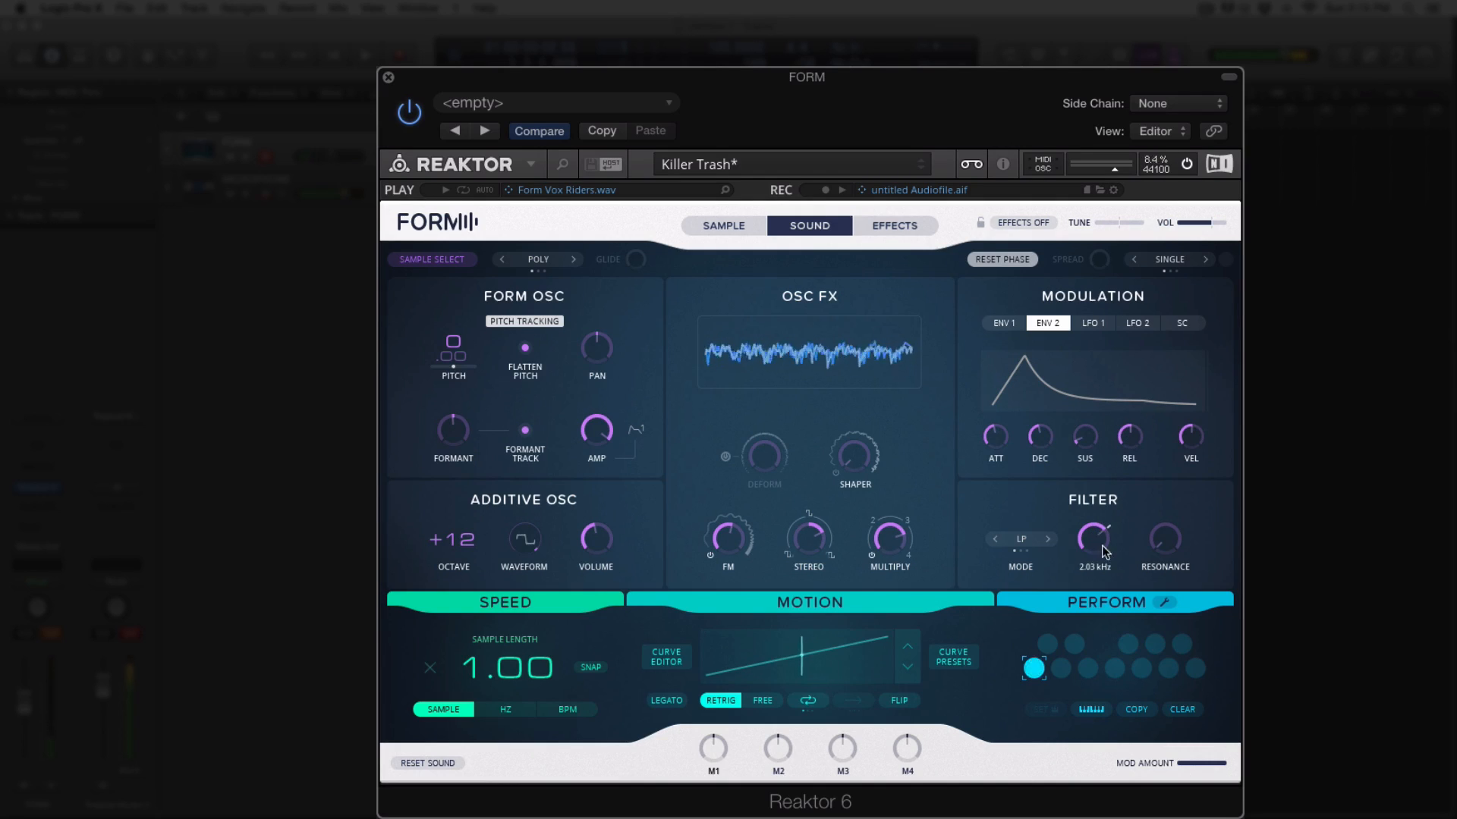
Try different filter cutoff settings against the Env 2 modulation and raise the resonance
mouse_move(1102, 570)
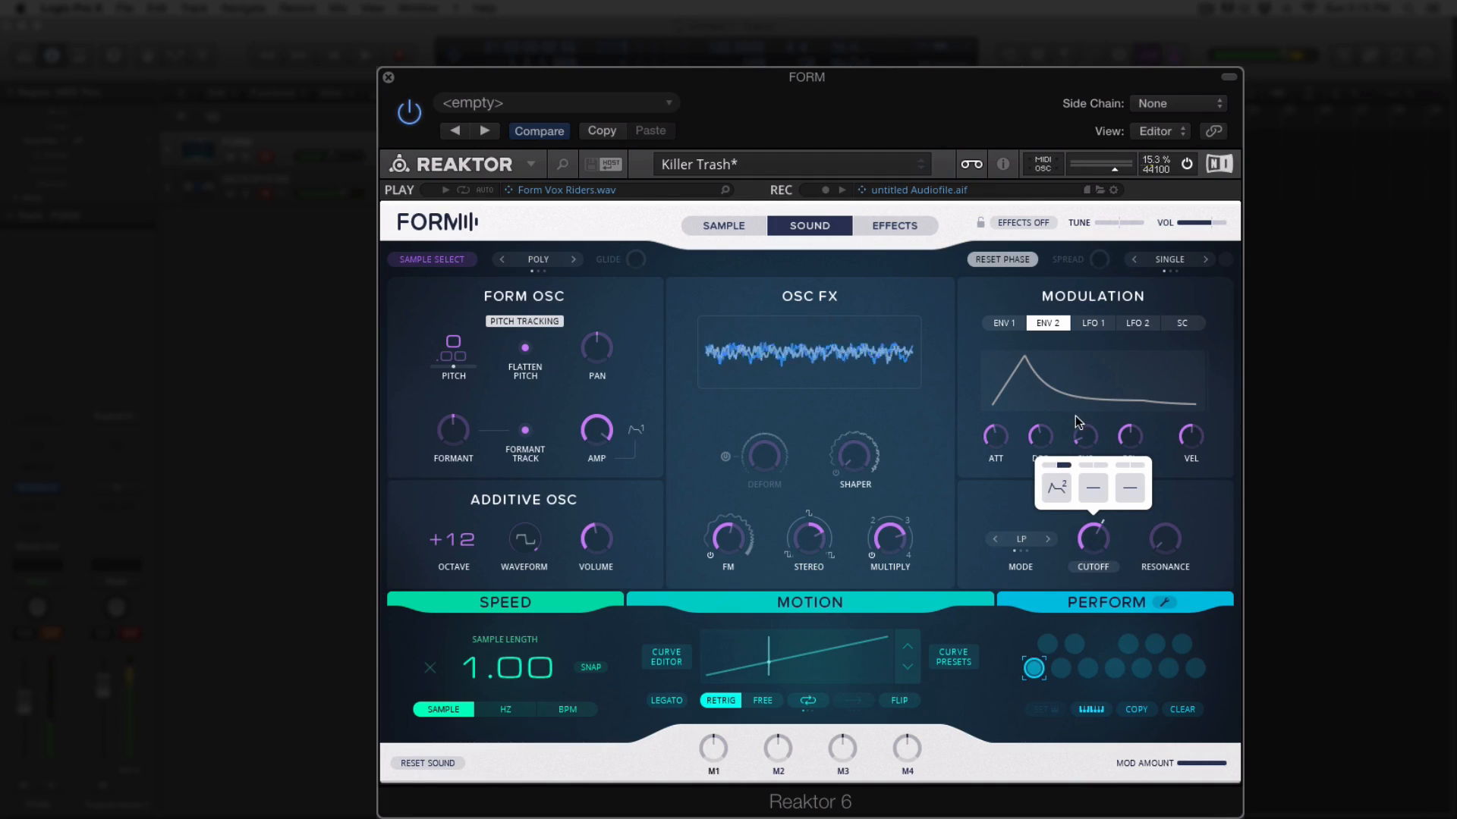
left_click(1019, 510)
left_click_drag(1093, 537, 1093, 508)
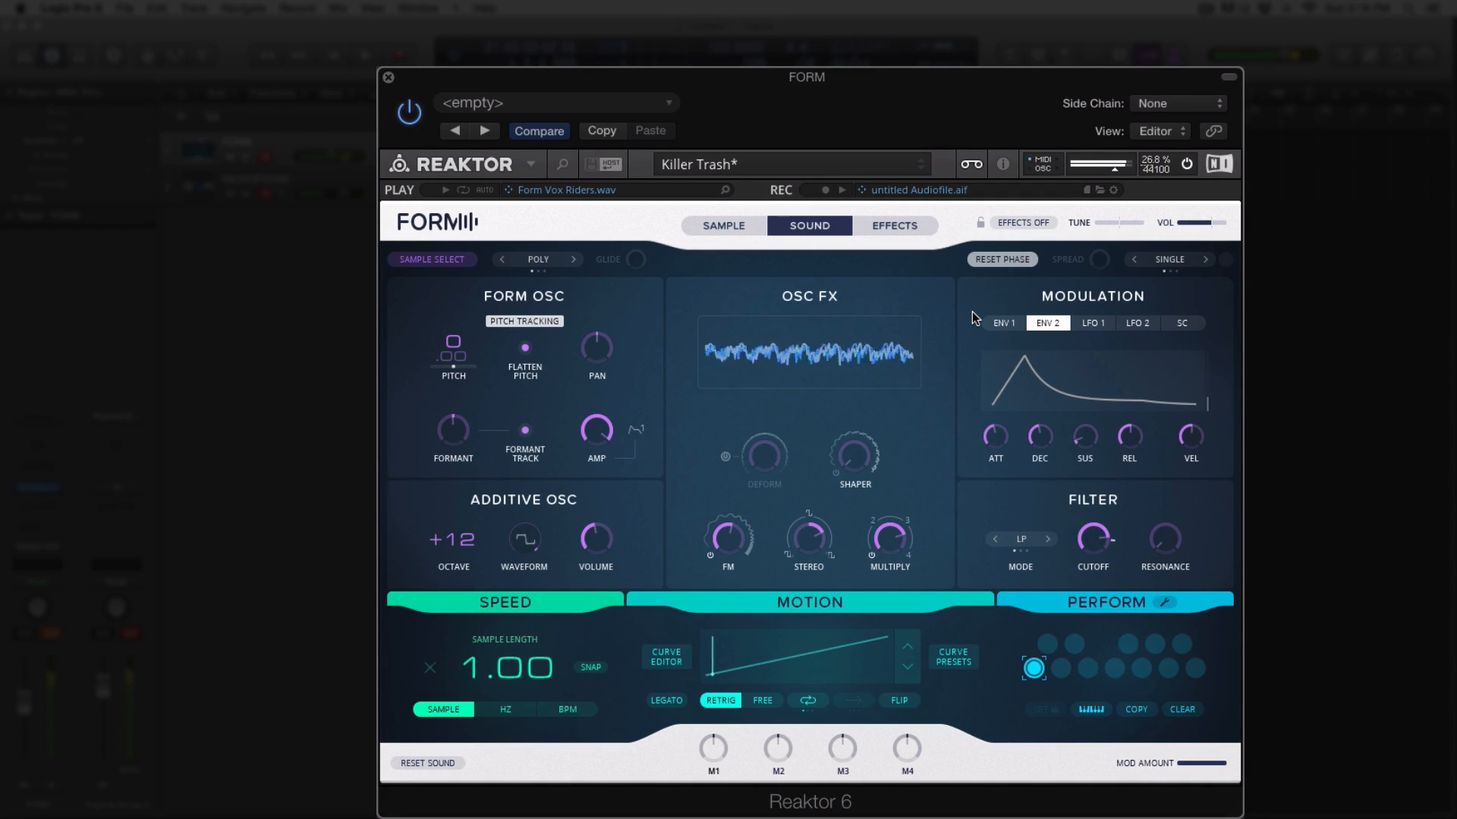
left_click_drag(1089, 546, 1136, 560)
Try the Notch filter mode, then return to LP with the cutoff at 1.48 kHz
left_click(1030, 537)
left_click(1046, 539)
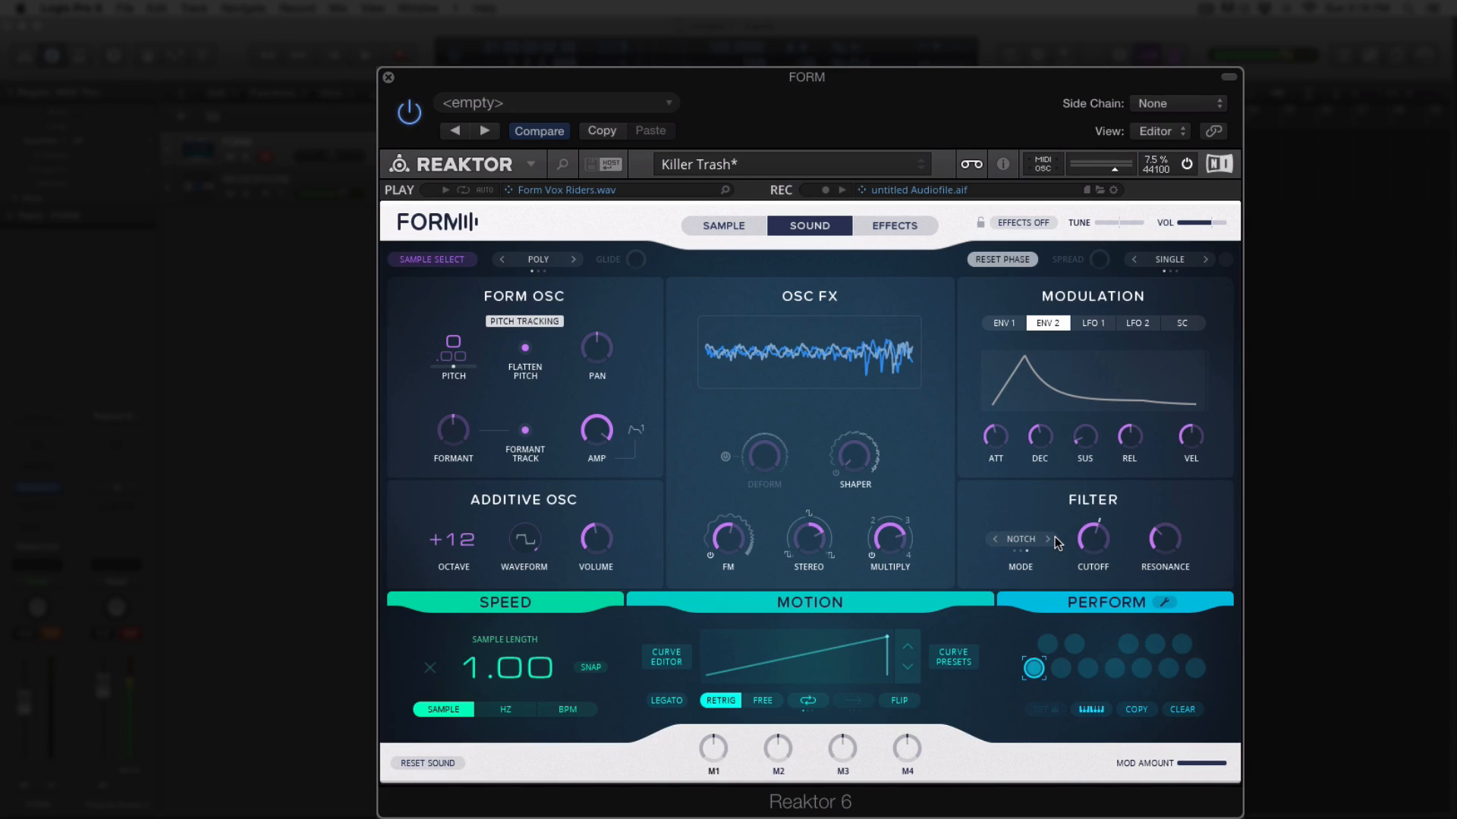
left_click_drag(1091, 584, 1090, 464)
left_click(1027, 540)
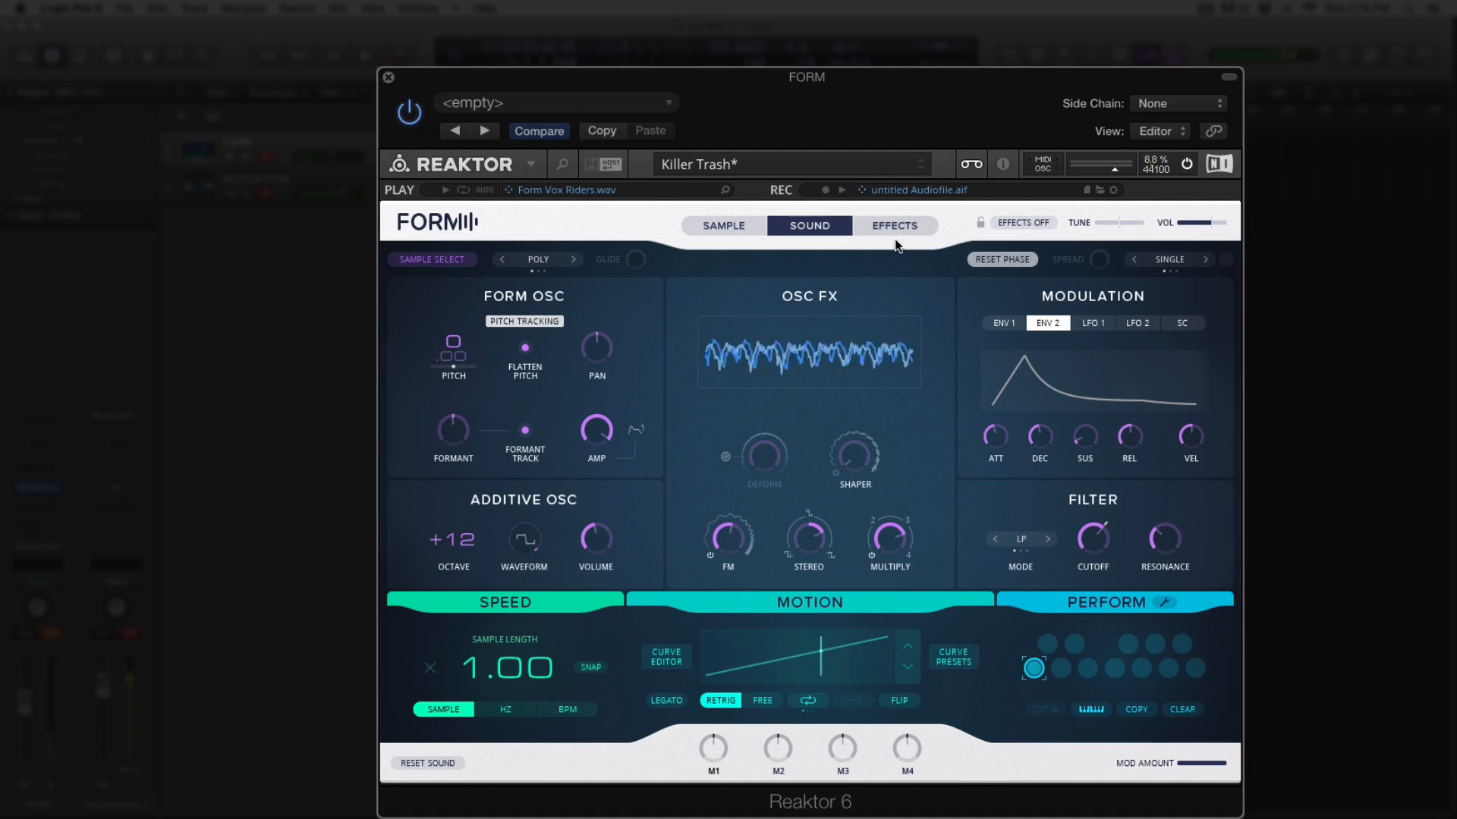
Look at the LFO 2 and SC modulators, and assign LFO 1 as the cutoff's second modulation source
left_click(1093, 323)
left_click(1138, 322)
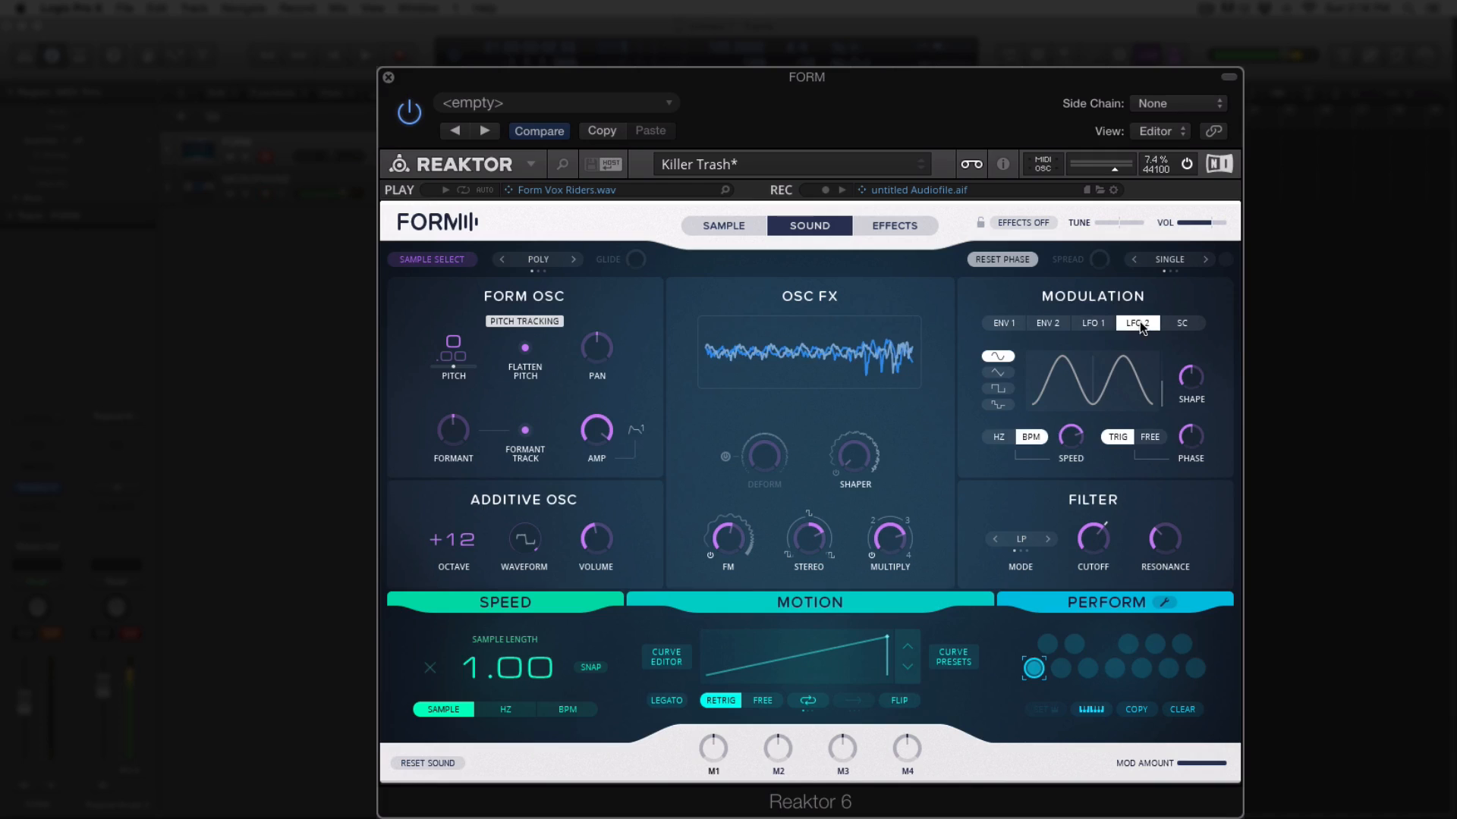
left_click(1182, 323)
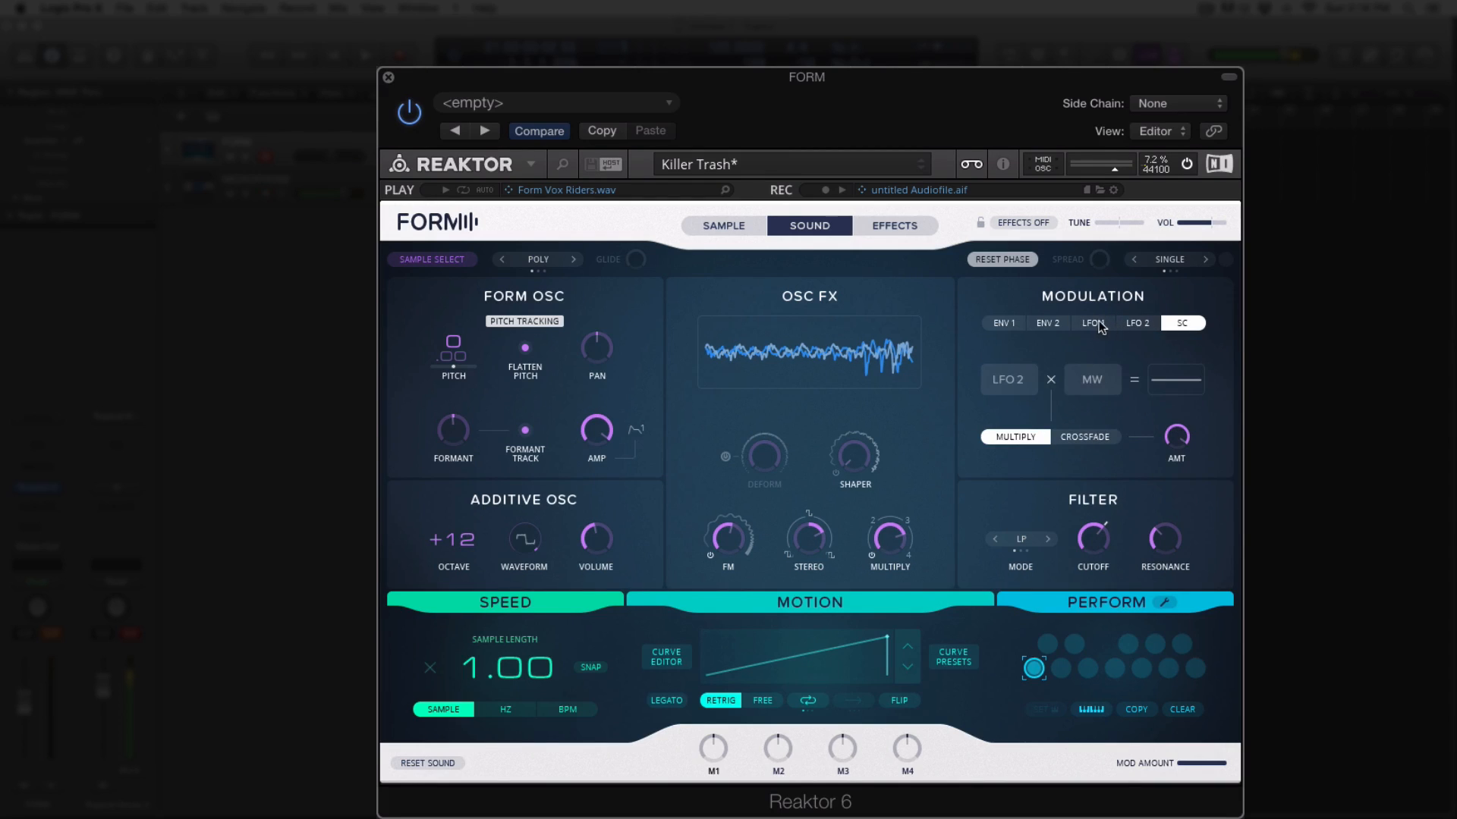
left_click(1097, 322)
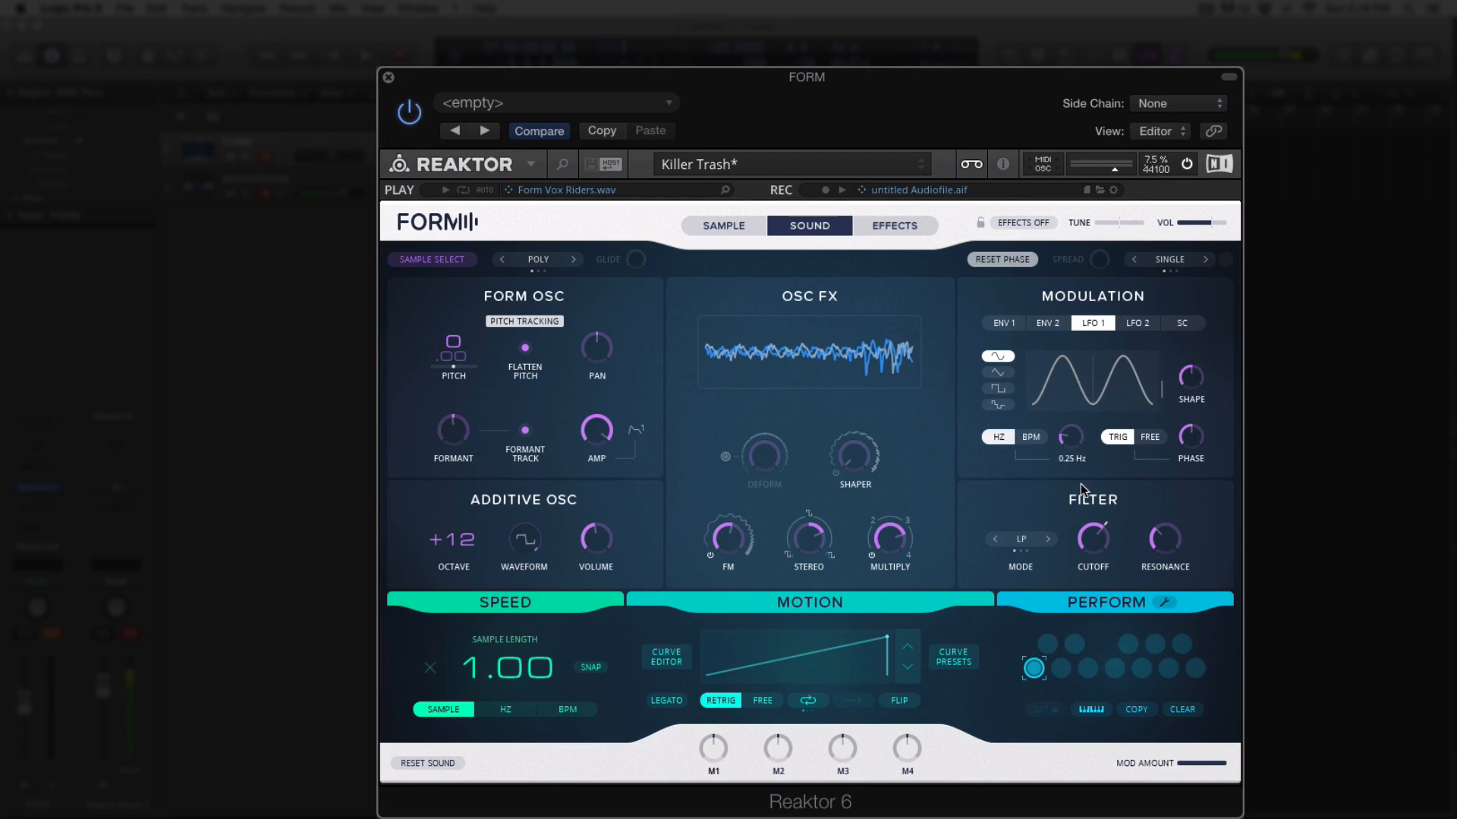
mouse_move(1099, 568)
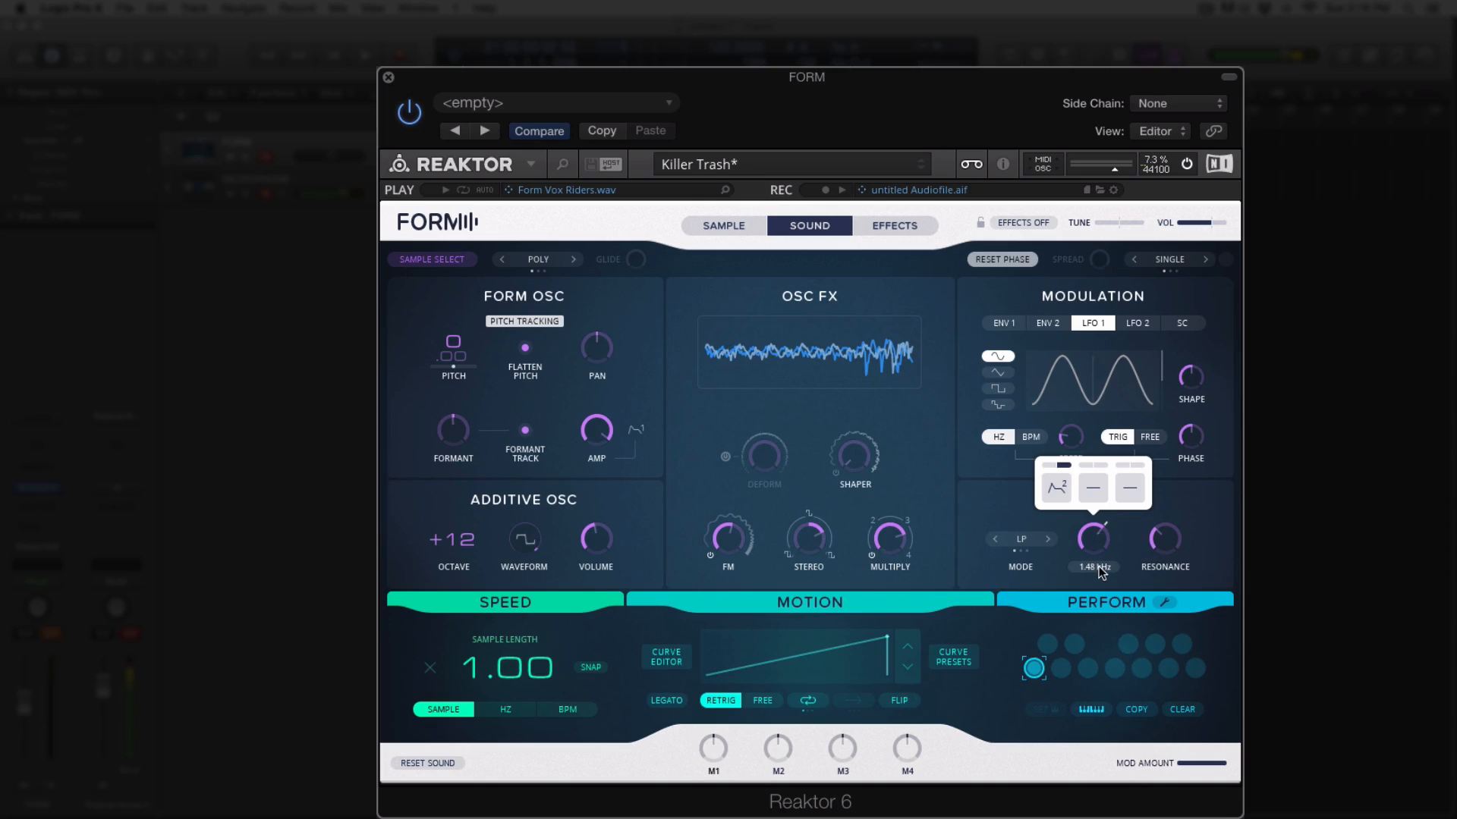
left_click(1095, 492)
left_click(1080, 401)
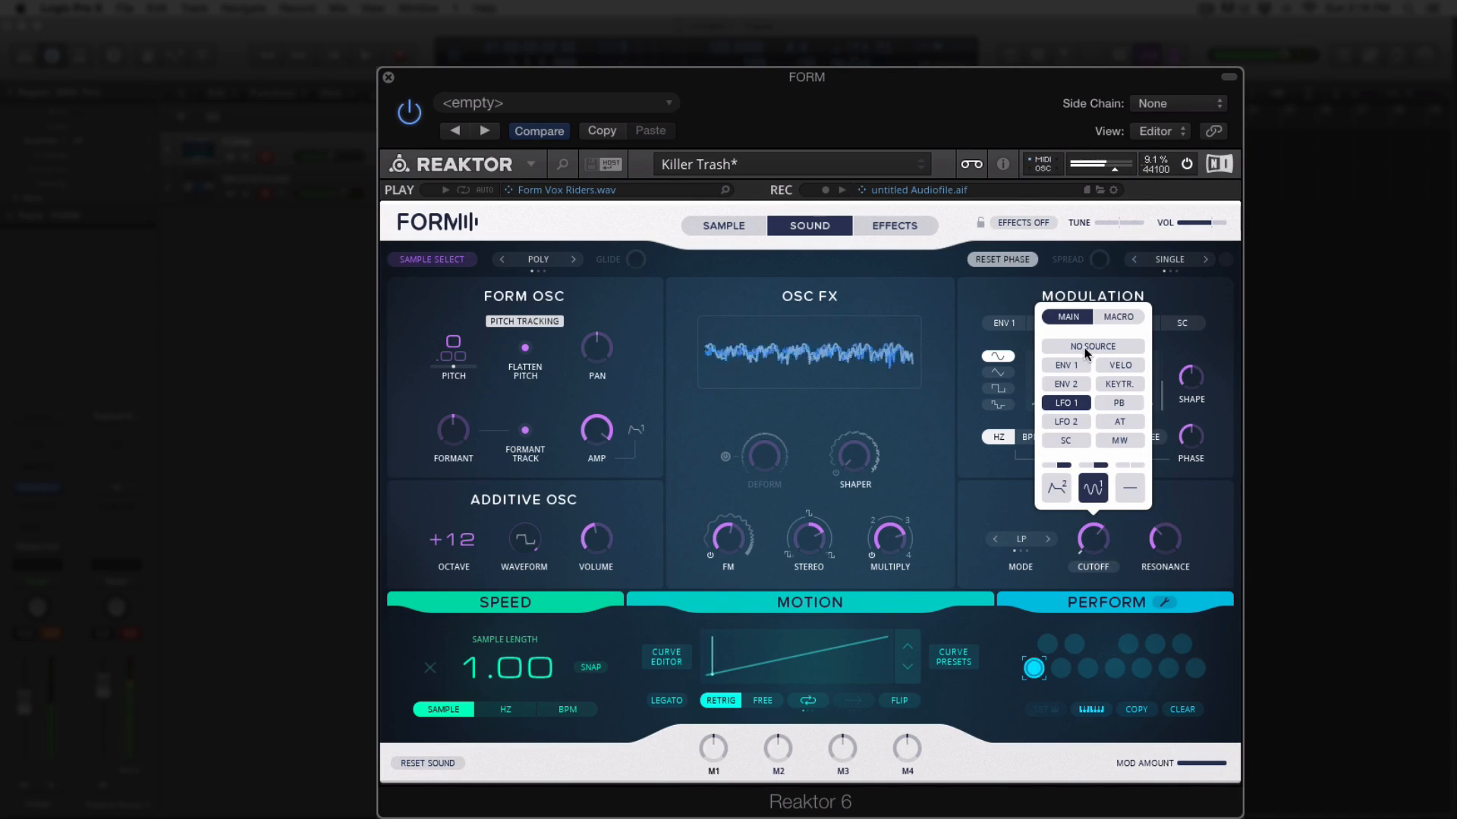
left_click(1194, 495)
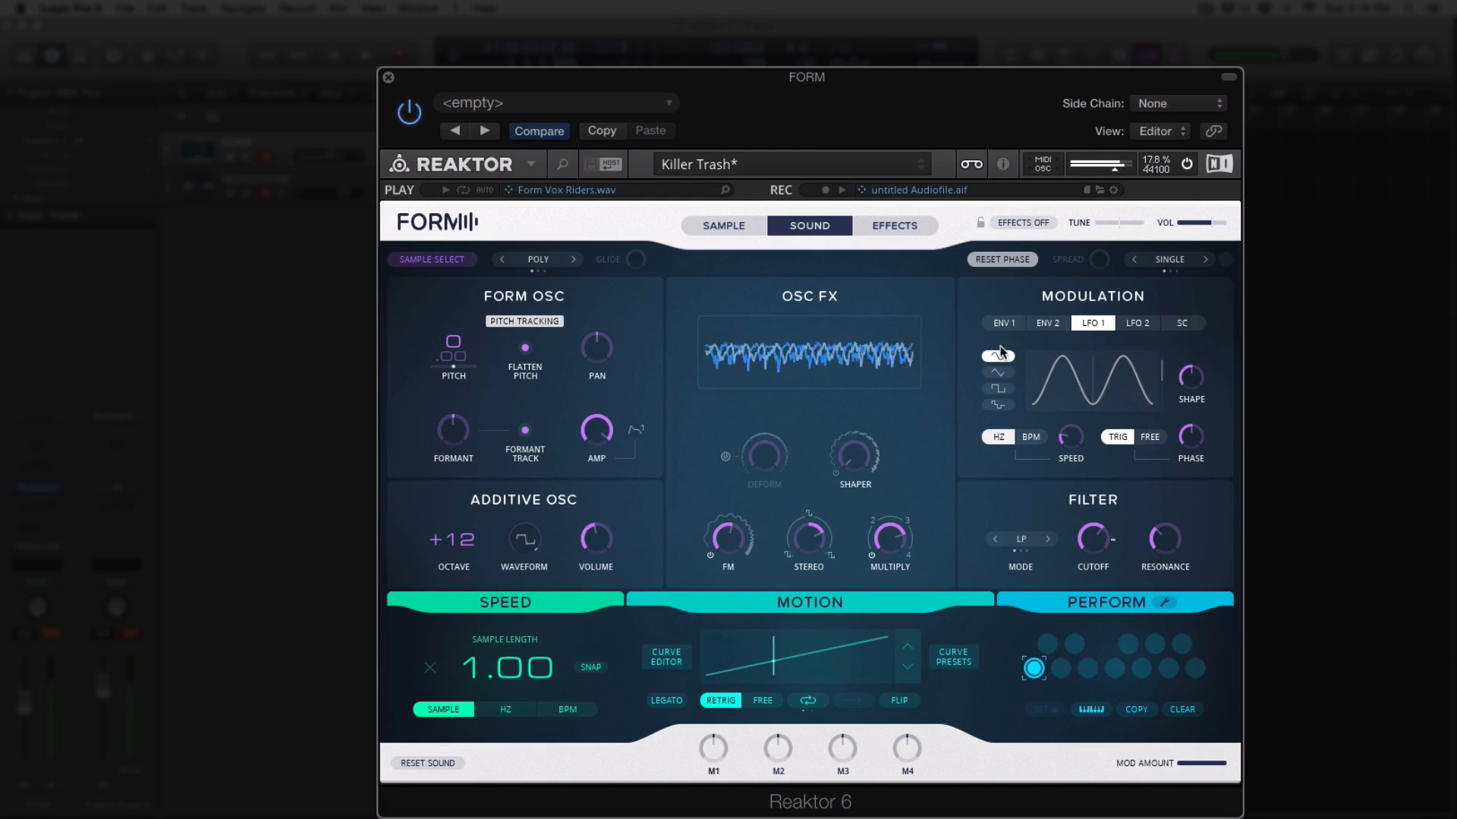
Speed up LFO 1, then sync it to BPM and try rates such as 1/8
left_click_drag(1071, 438, 1086, 385)
left_click(1030, 437)
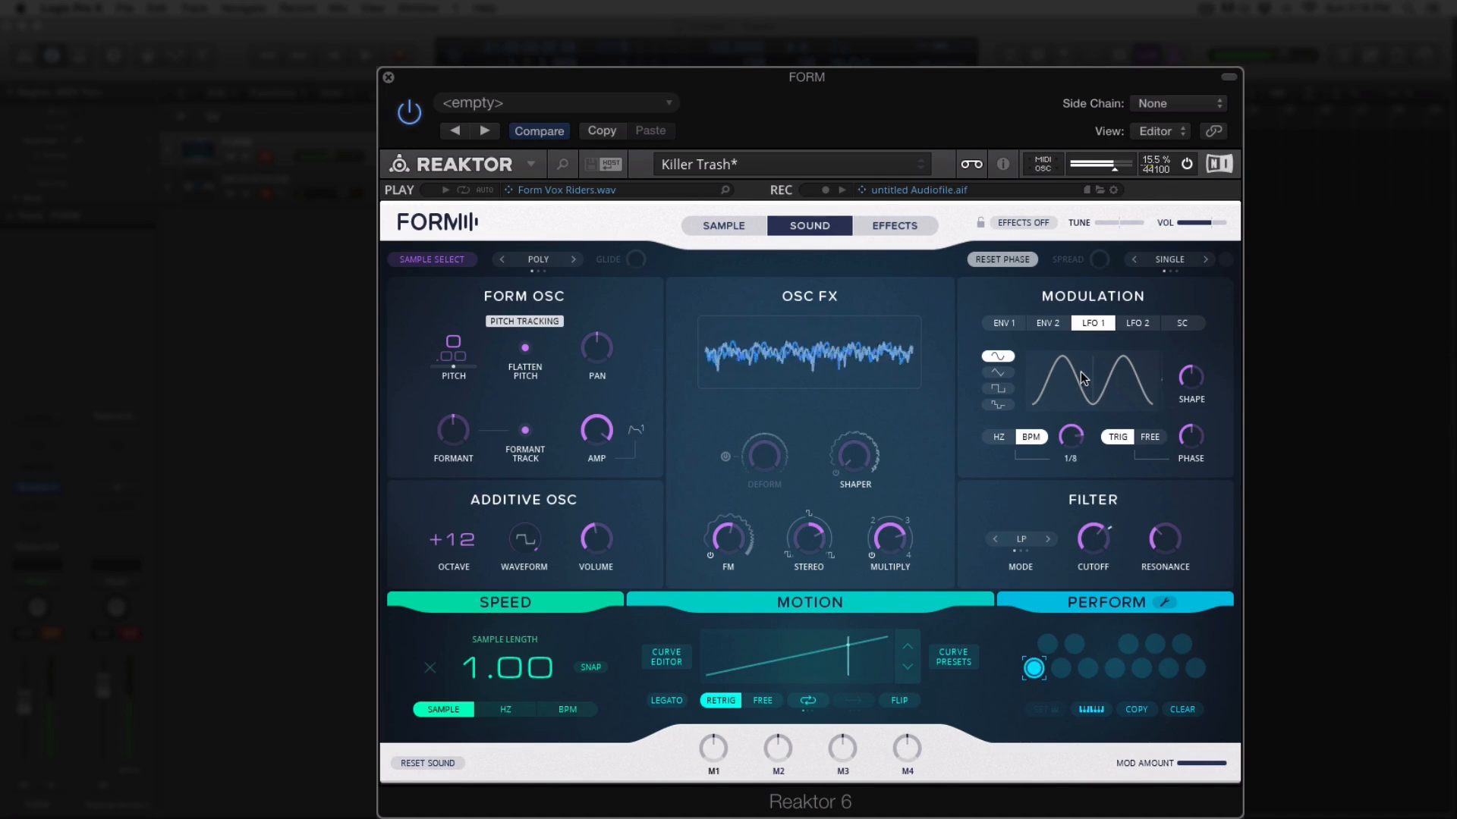
left_click_drag(1079, 440, 1076, 421)
Vary LFO 1's phase and shape, and try its triangle waveform with Shape at 1.00
left_click_drag(1191, 439, 1191, 449)
left_click_drag(1190, 389, 1195, 544)
left_click(996, 372)
left_click_drag(1186, 377, 1172, 186)
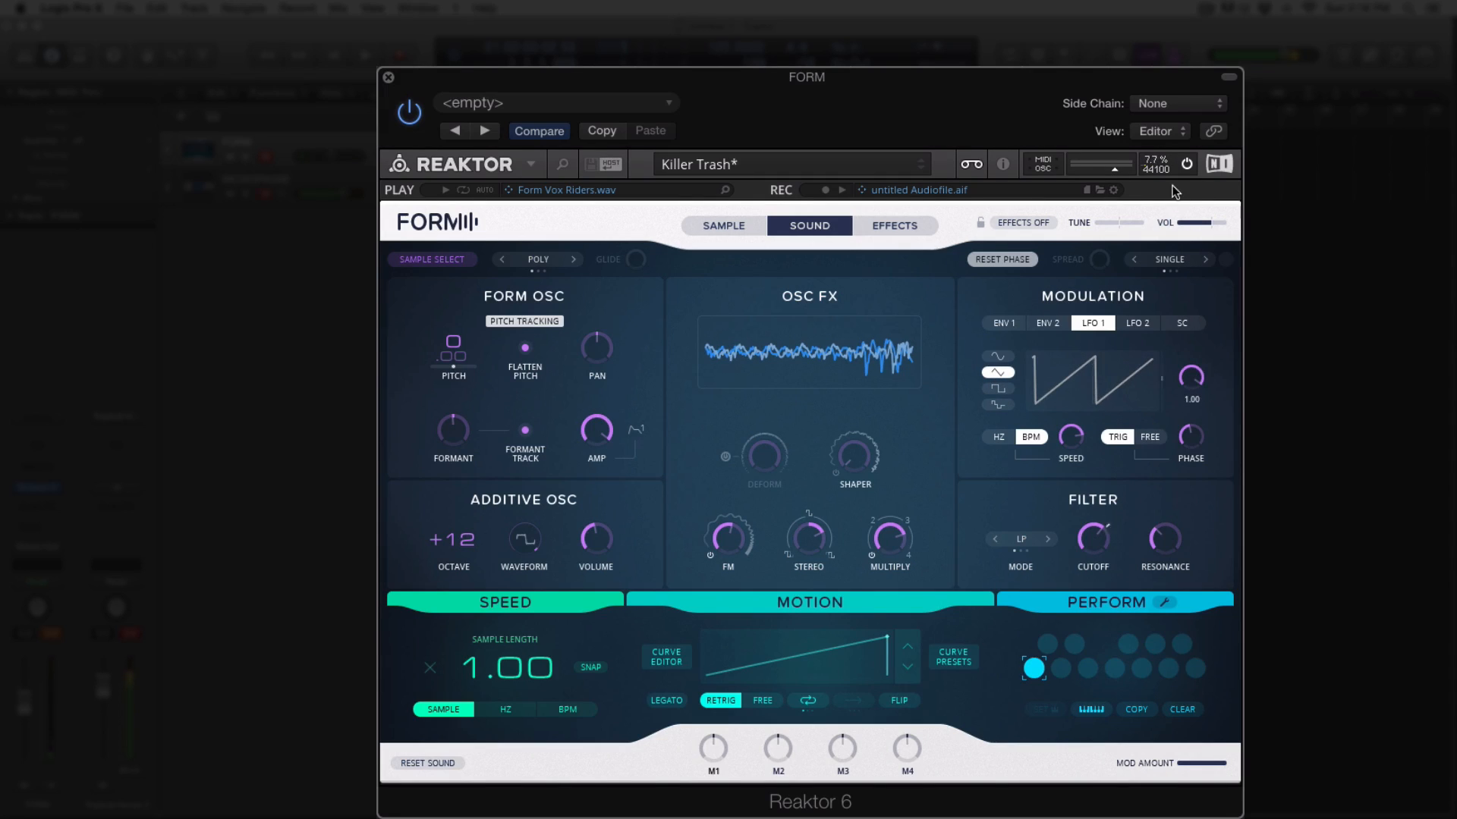
Set LFO 1 to the sine waveform with minimum Phase and Shape around 0.31, and switch its speed to Hz
left_click(997, 356)
left_click_drag(1195, 442, 1199, 577)
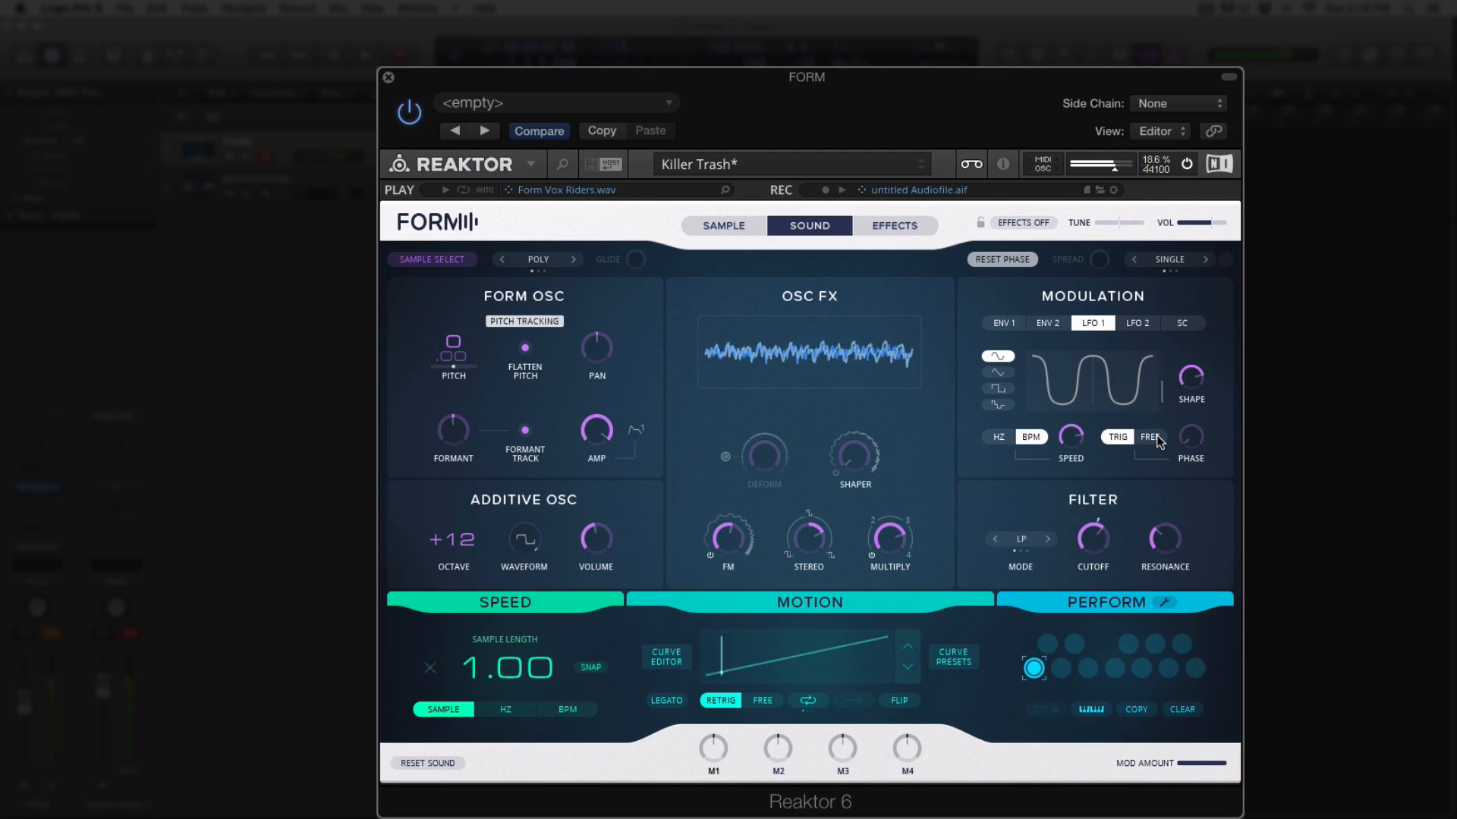
left_click_drag(1190, 376, 1191, 425)
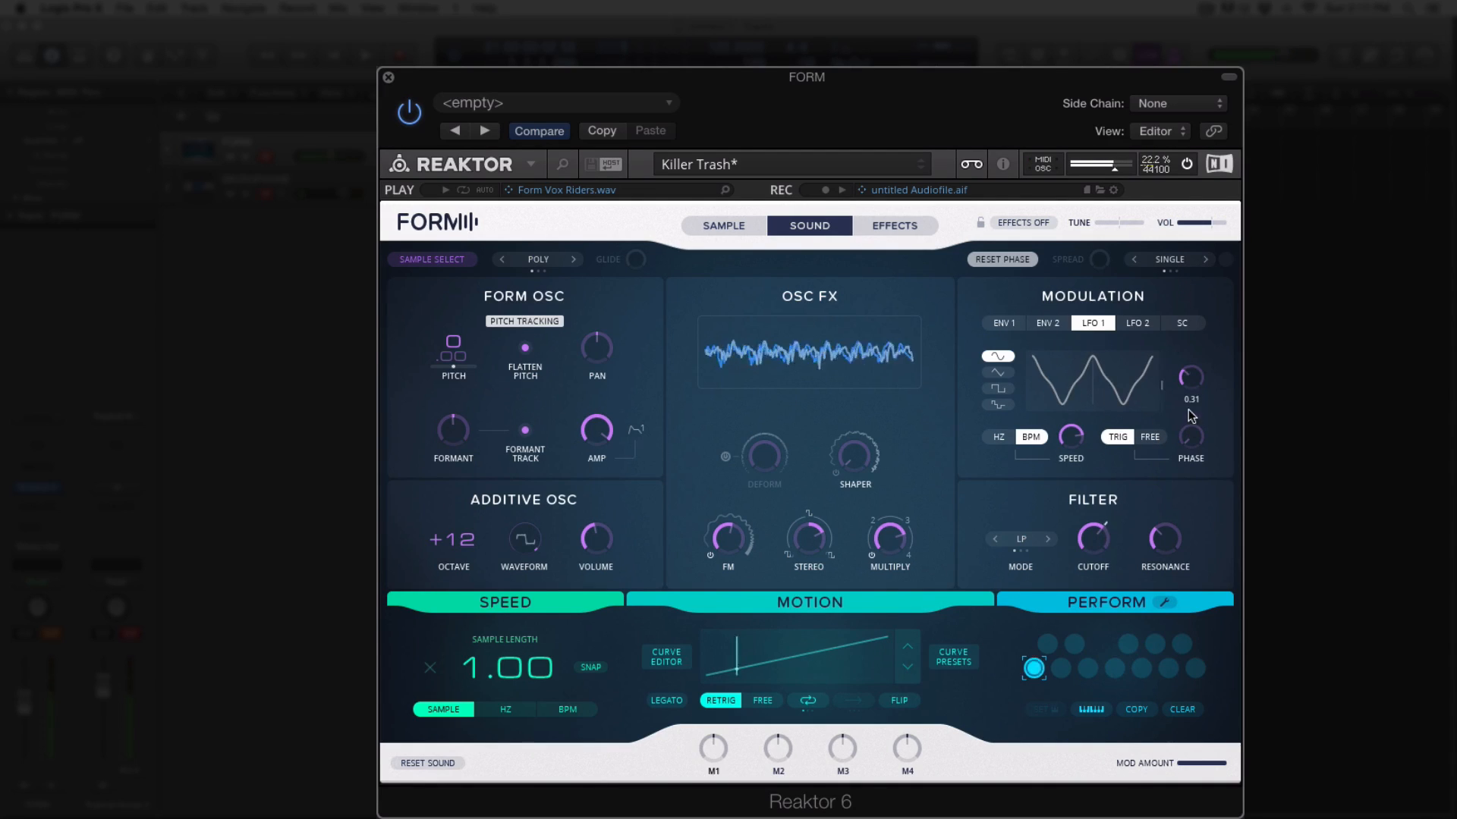
left_click(1101, 568)
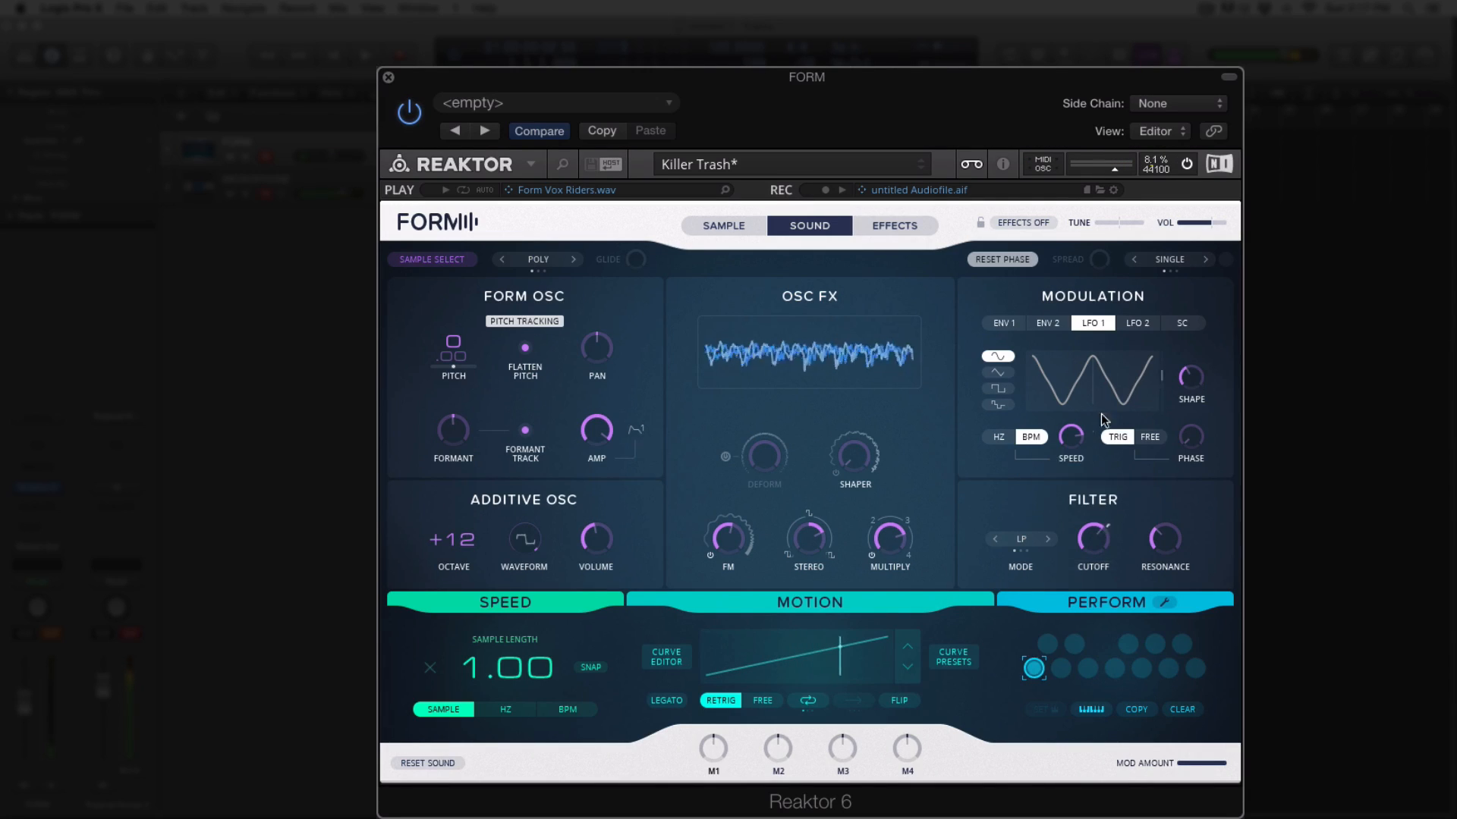
left_click(996, 438)
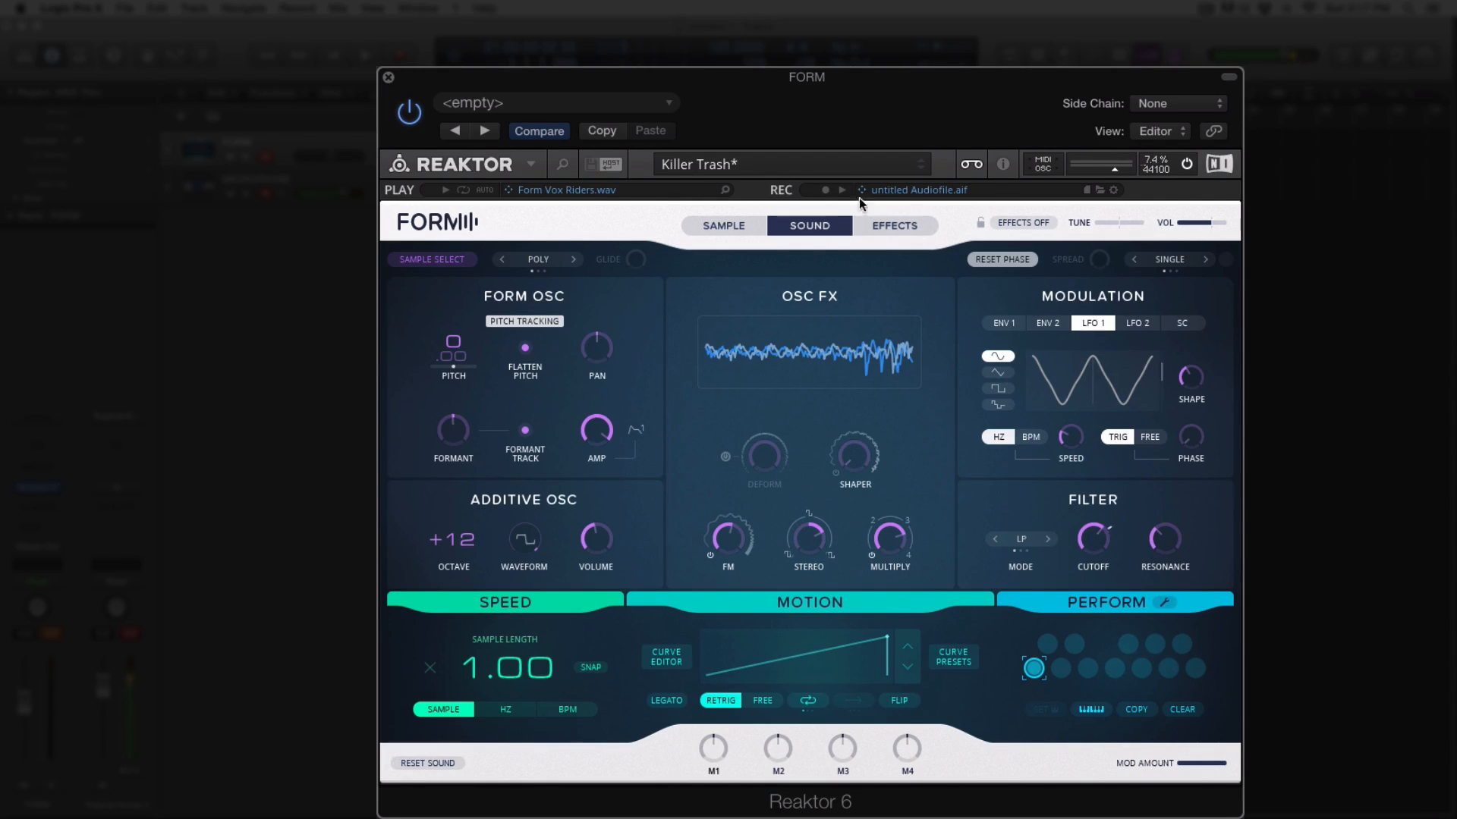
Turn on Frequency Shaping in the effects, lowering Band 1's level and raising Band 2's level to maximum
left_click(906, 226)
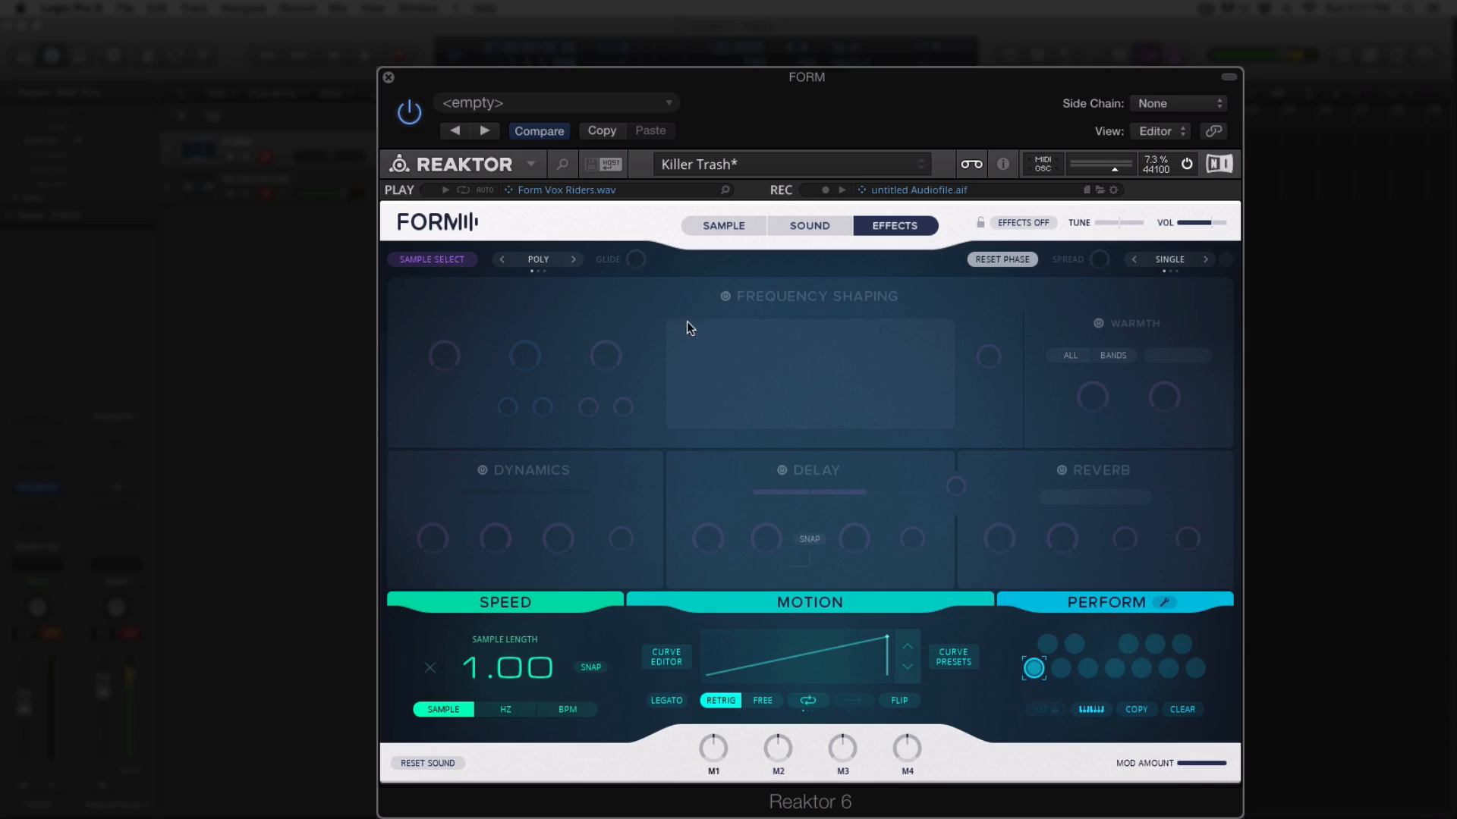
left_click(725, 295)
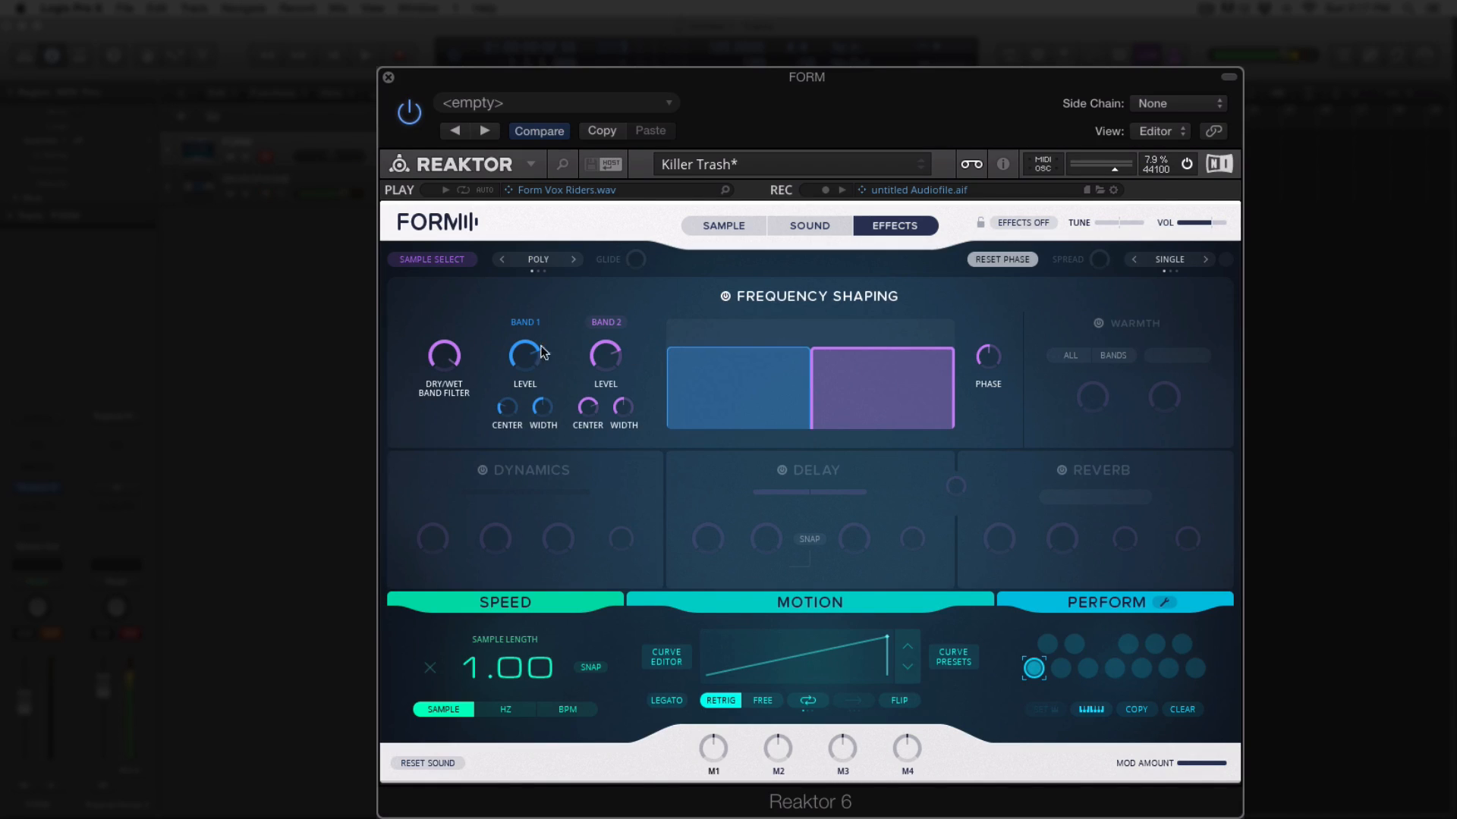
left_click_drag(529, 361, 620, 302)
left_click_drag(543, 344, 560, 377)
Turn on the Warmth effect with Drive at 1.63, and enable the Dynamics and Delay effects
left_click(1099, 325)
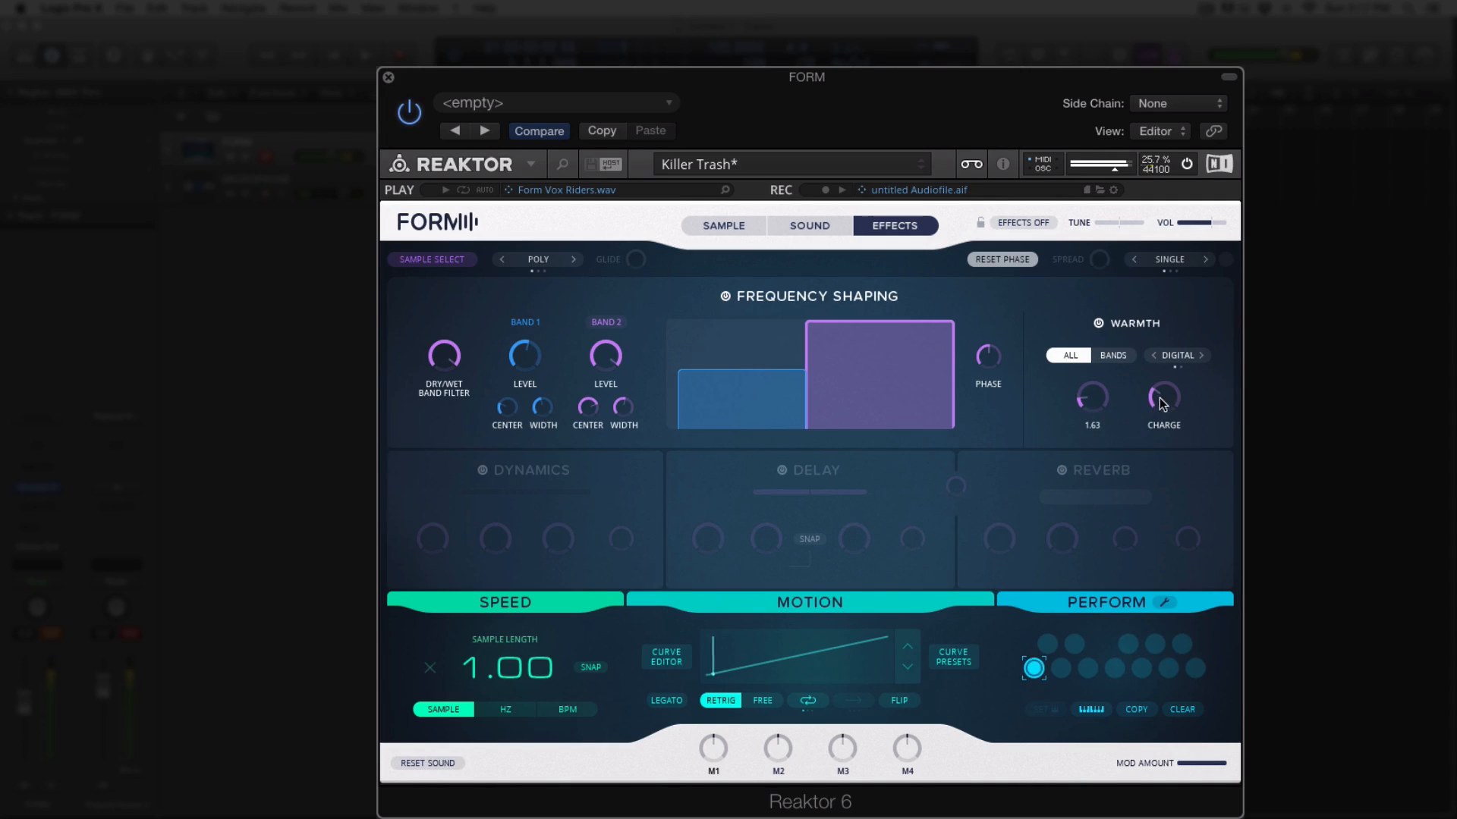
left_click(483, 471)
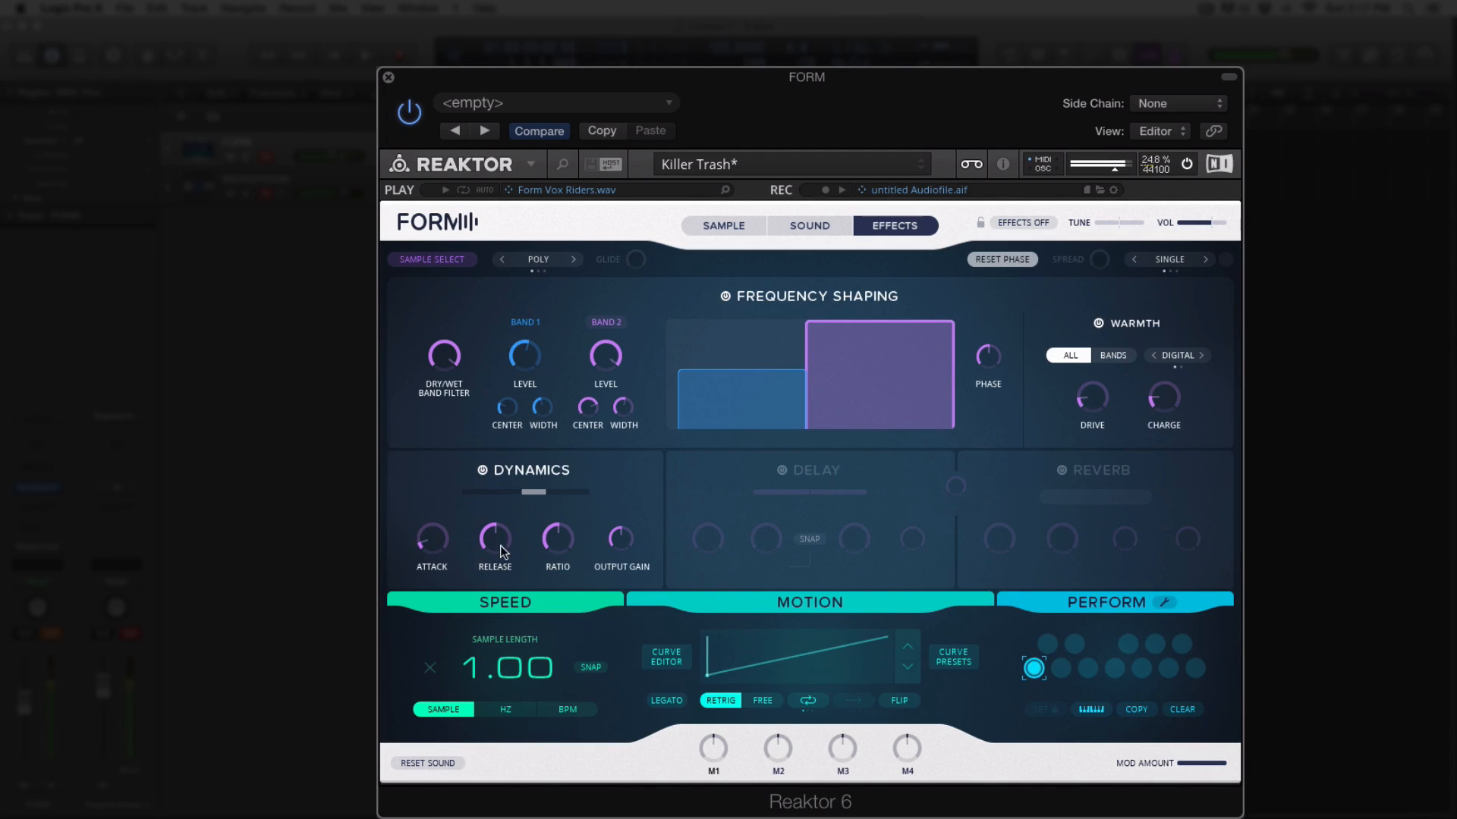
left_click(781, 470)
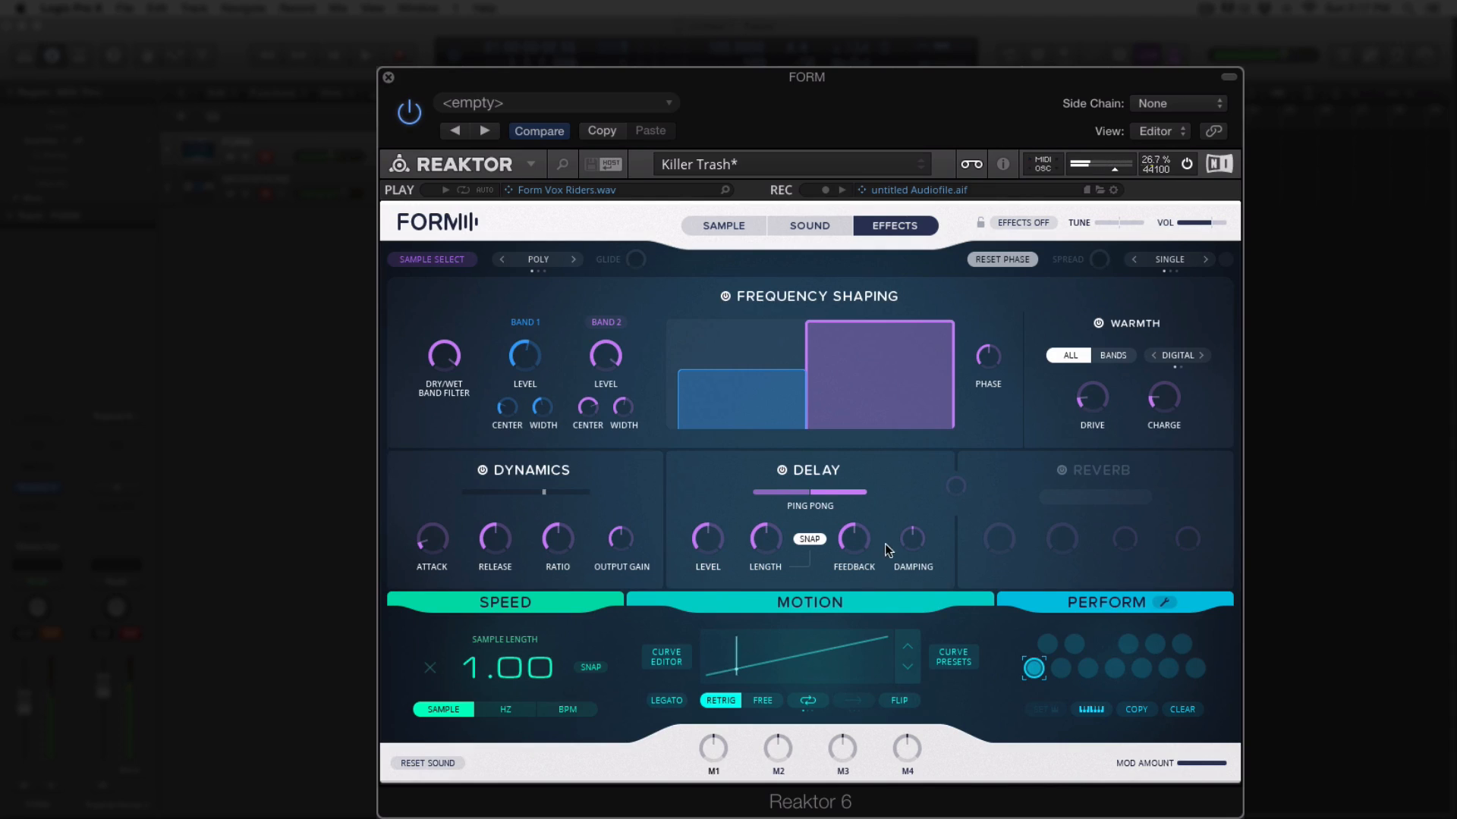
Turn on Reverb, try types such as Cheap, and settle on Small with Level at 0.60
left_click(1060, 471)
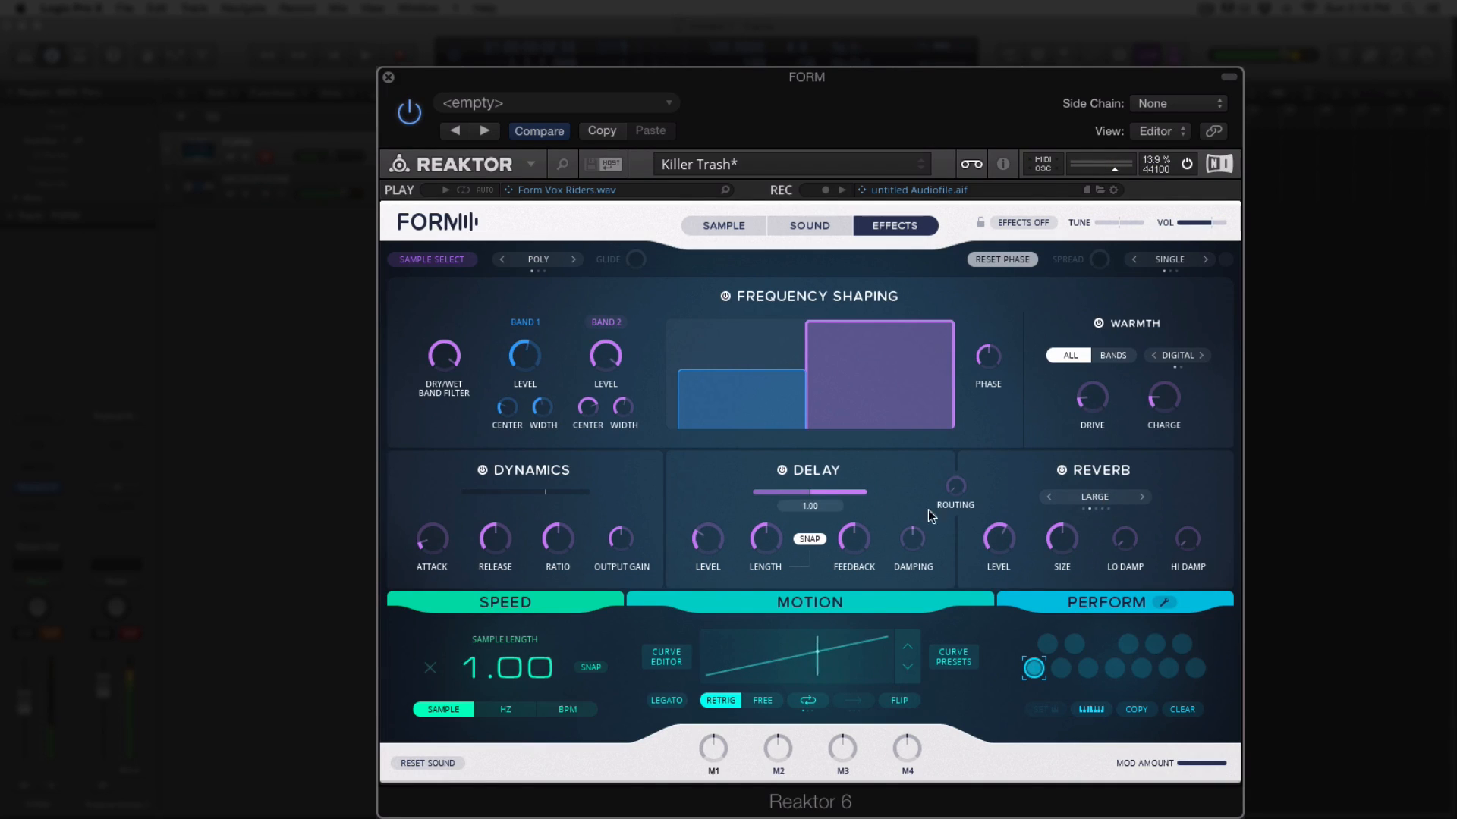
left_click(1126, 505)
left_click(1128, 506)
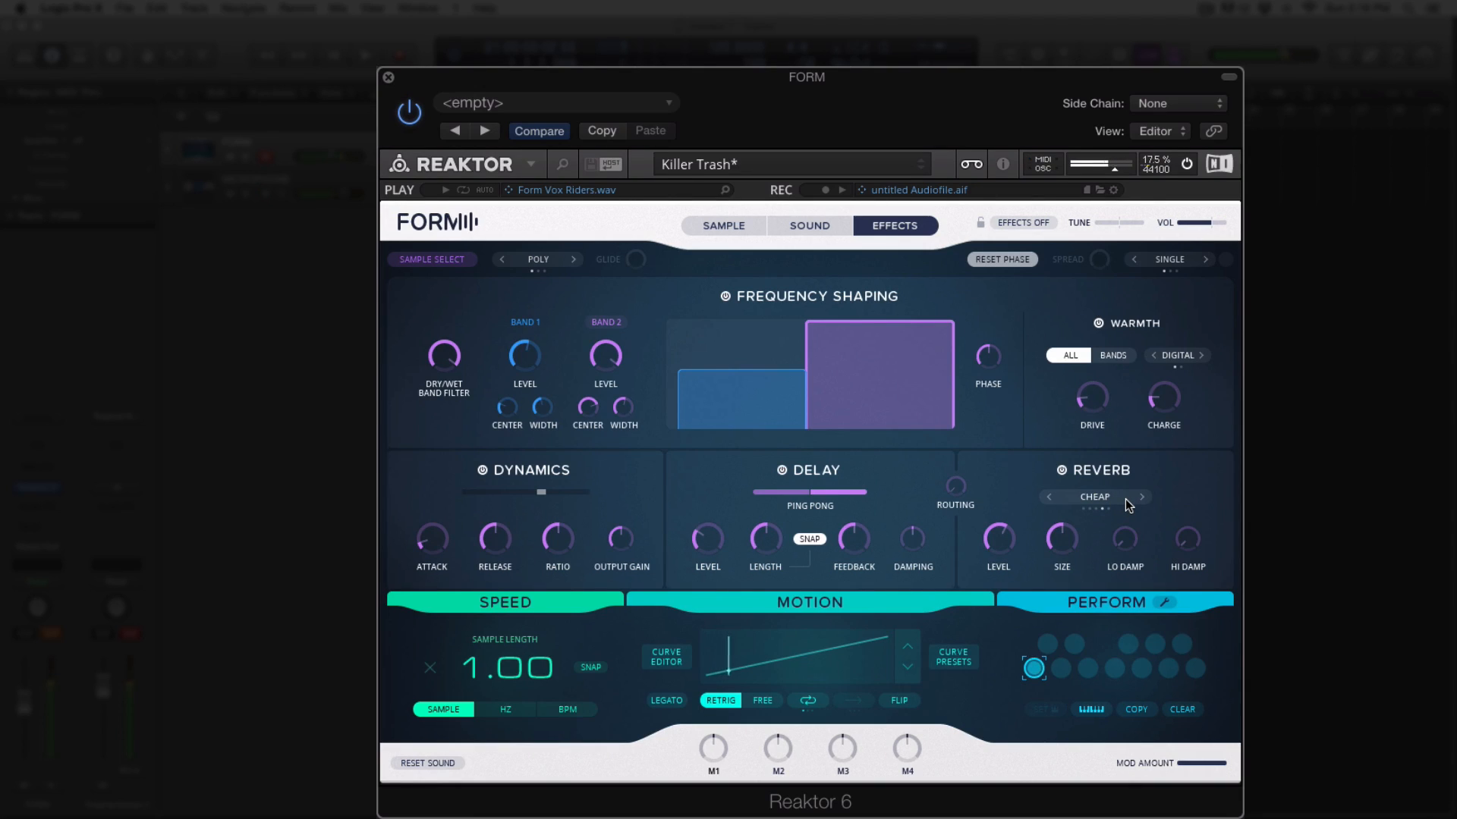
left_click(1117, 498)
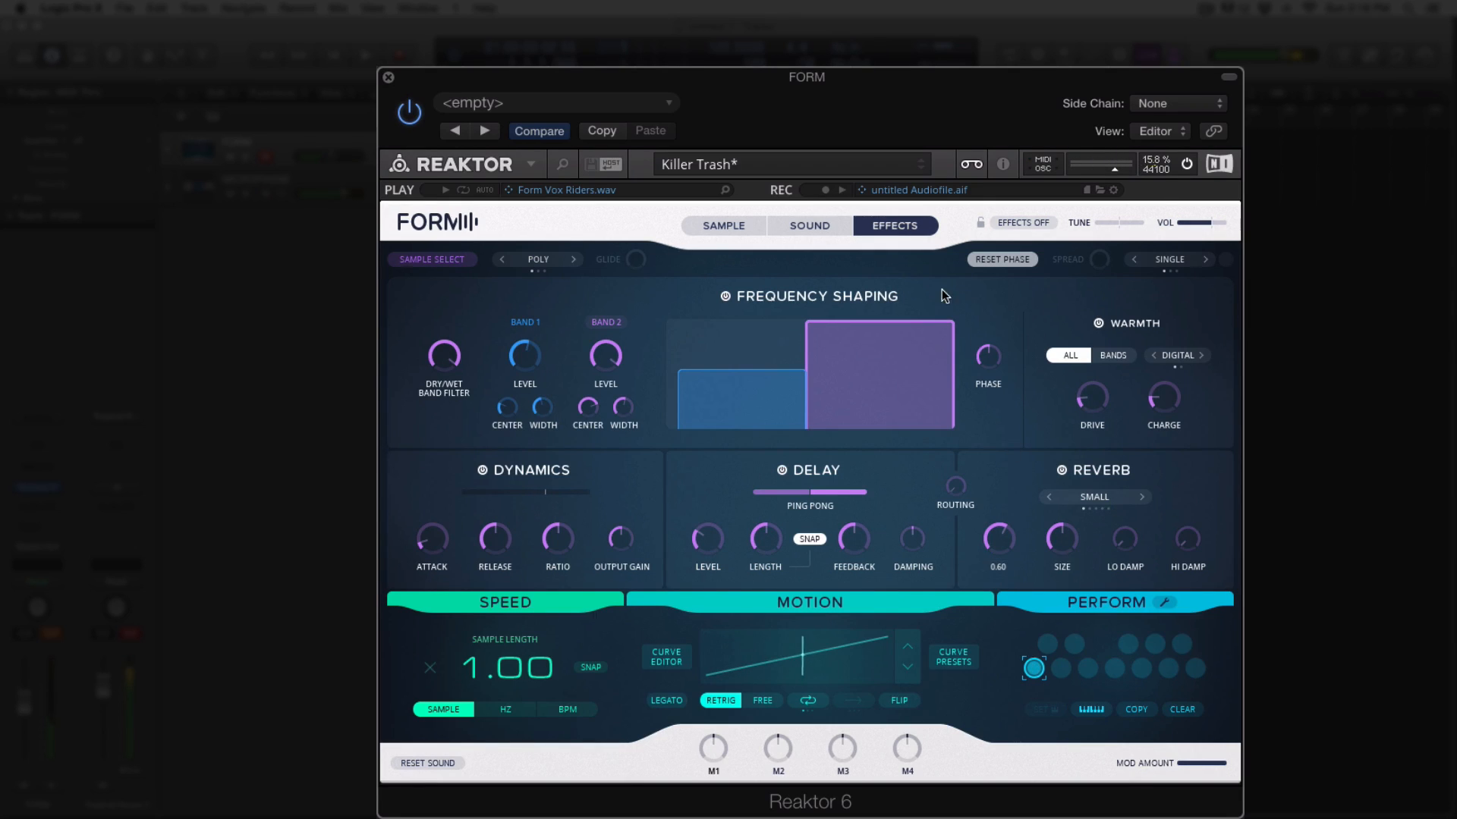
Return to the sample view and load the Bass presets Bin Can and Boss Dirty in turn
left_click(809, 226)
left_click(717, 225)
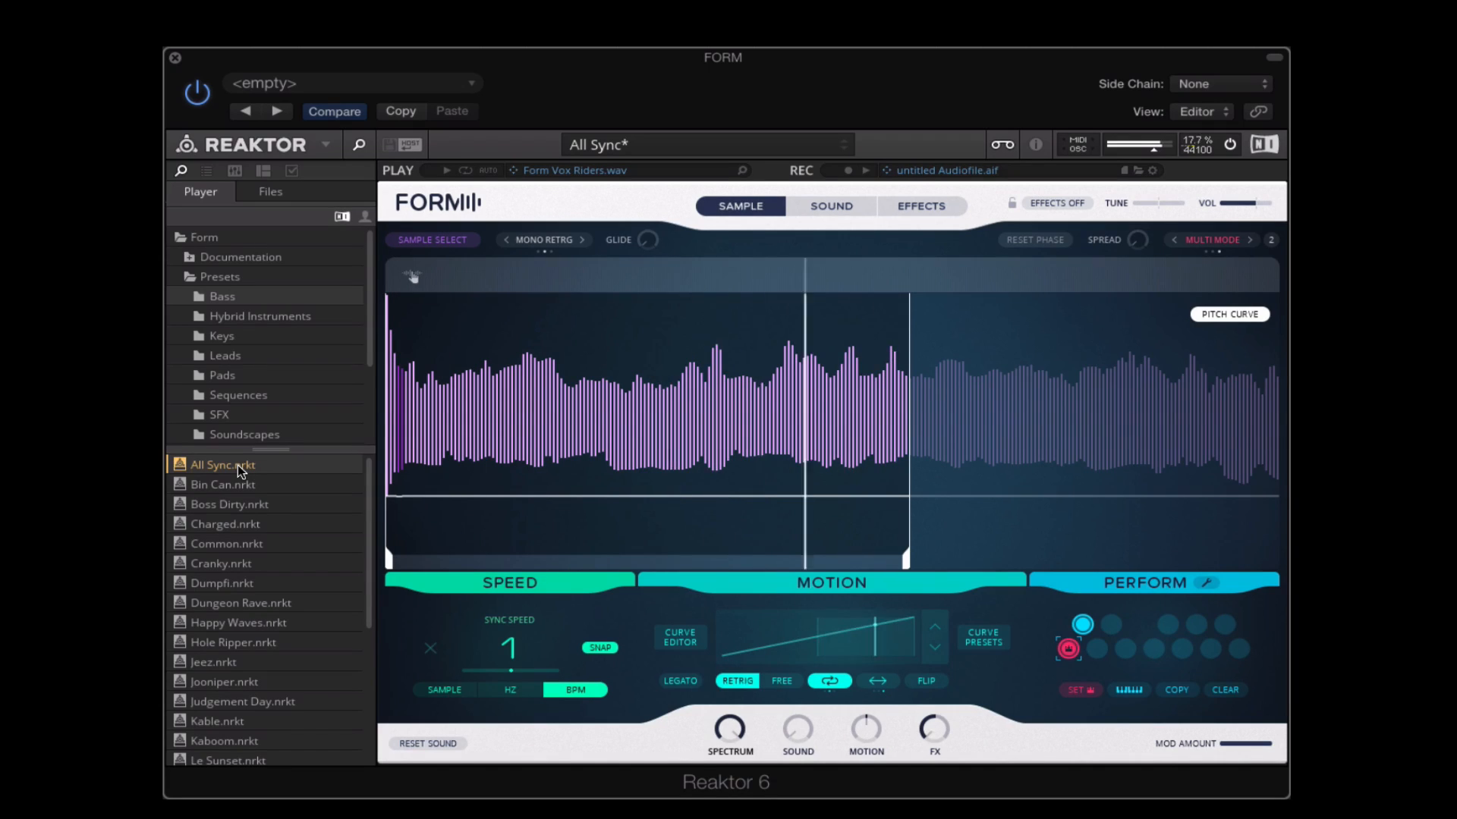
left_click(239, 484)
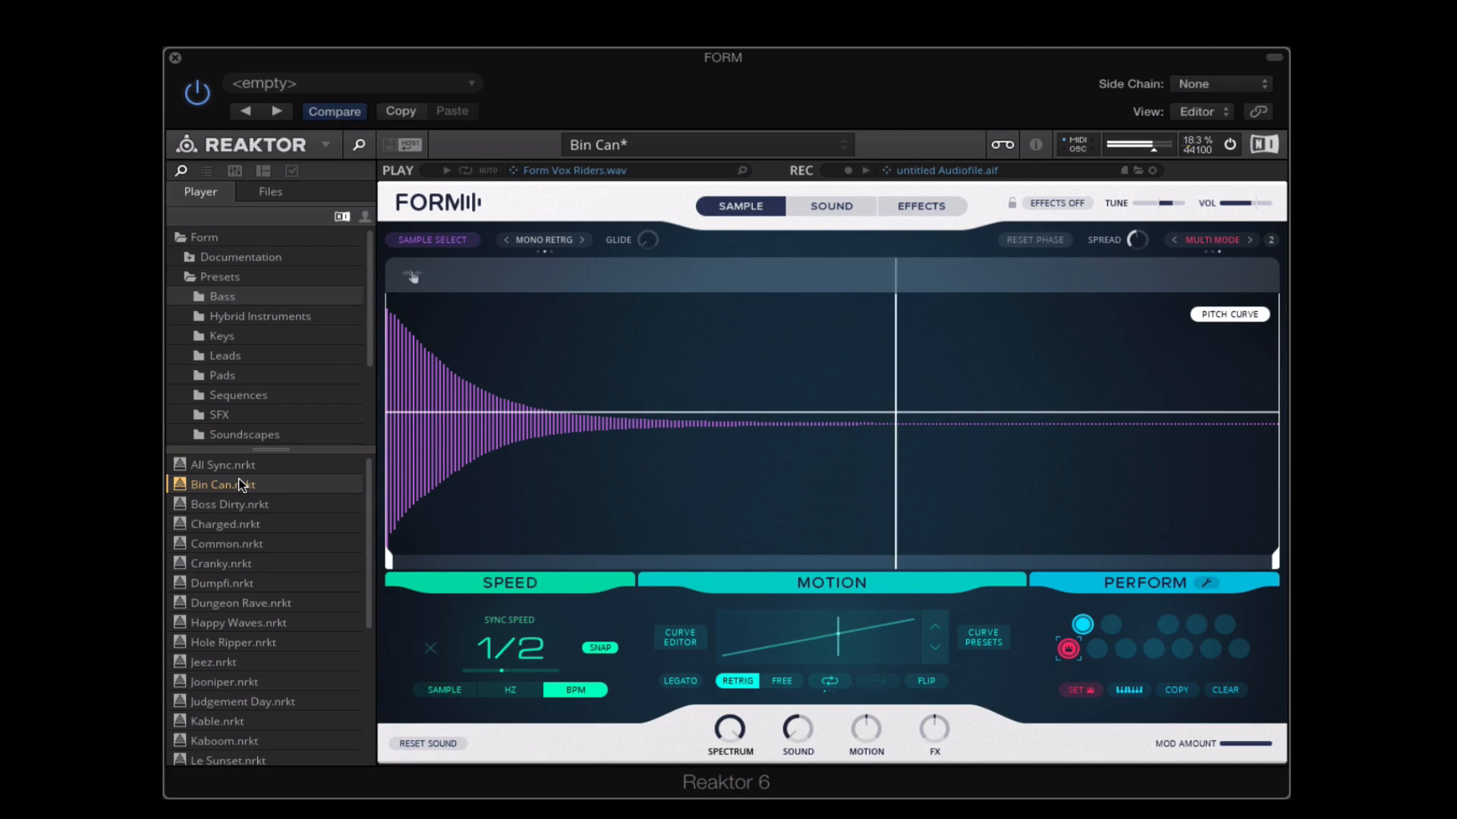
left_click(235, 504)
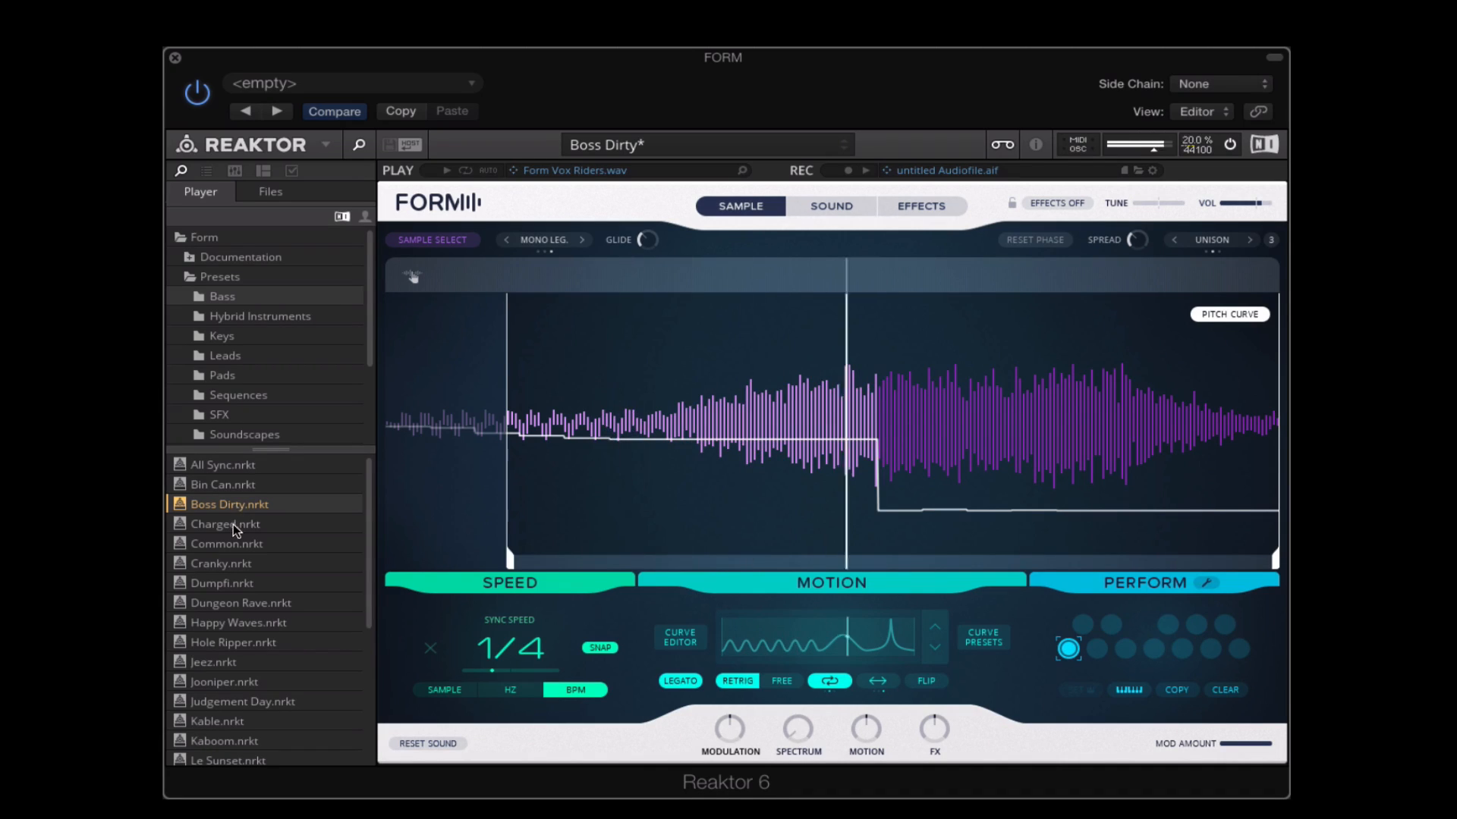
Load and audition the Bass presets Charged, Common, Hole Ripper, Jeez, Judgement Day and Kable in turn
left_click(237, 525)
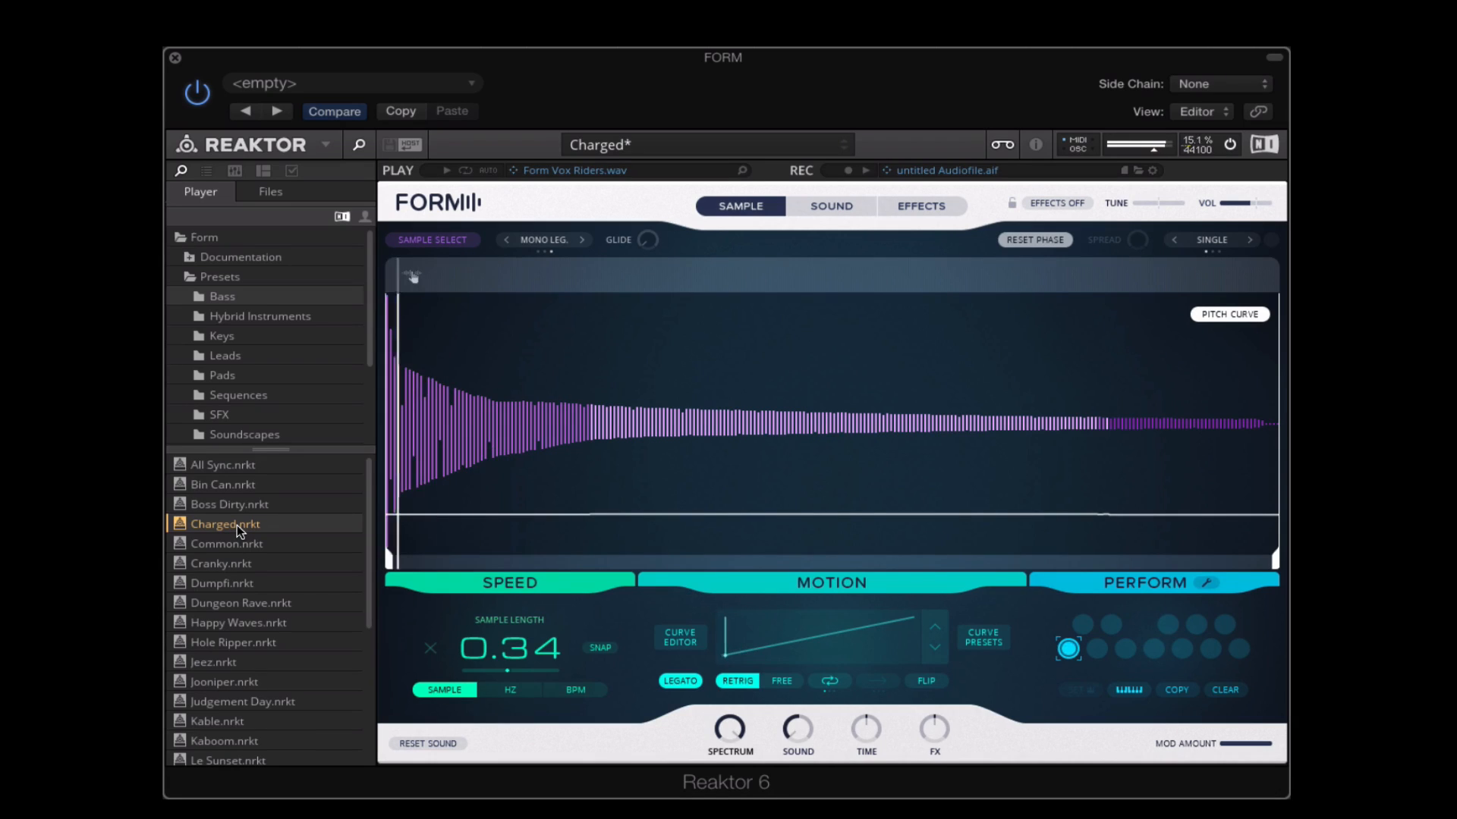
left_click(238, 541)
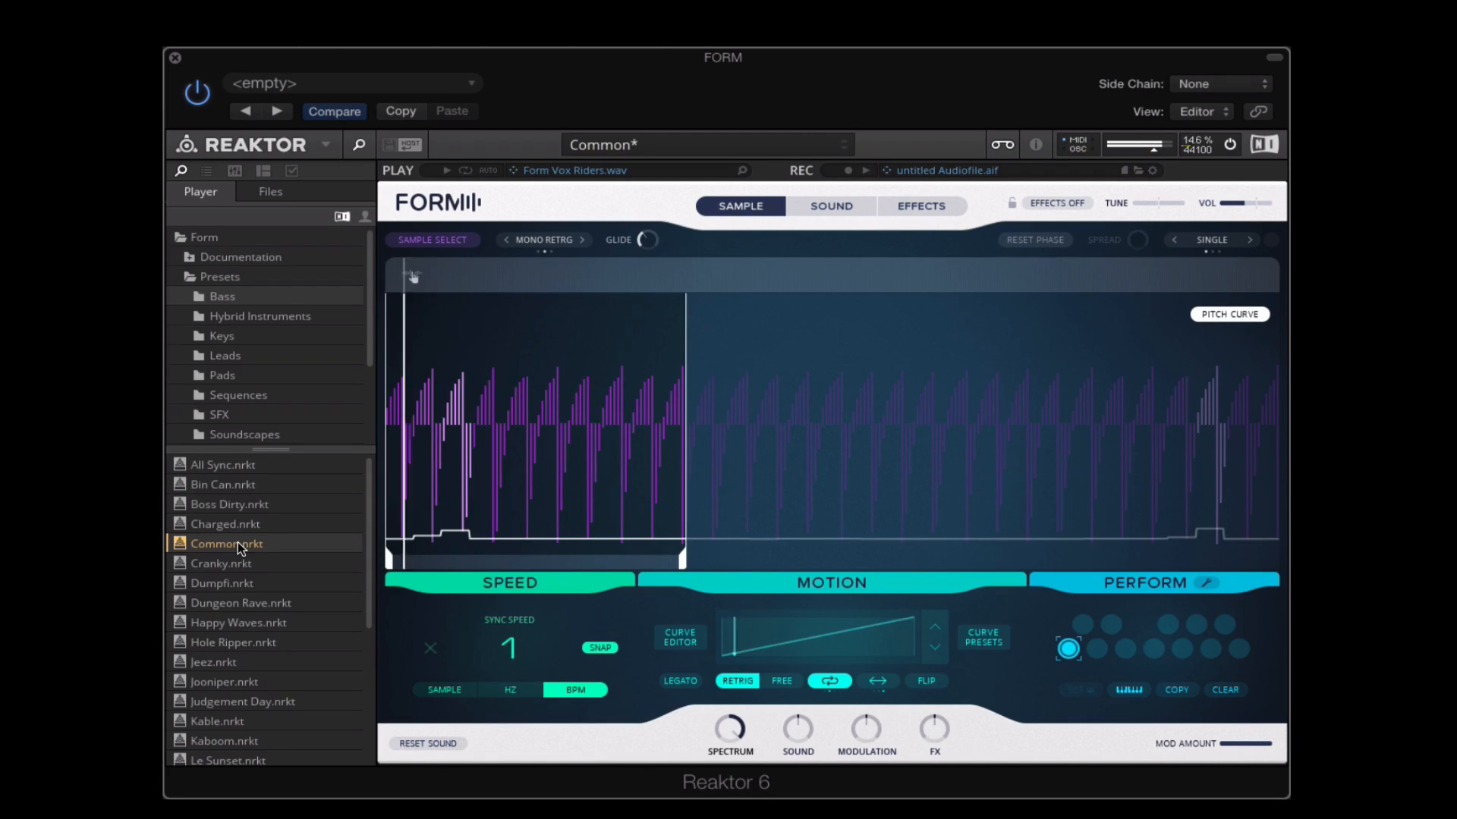
left_click(232, 637)
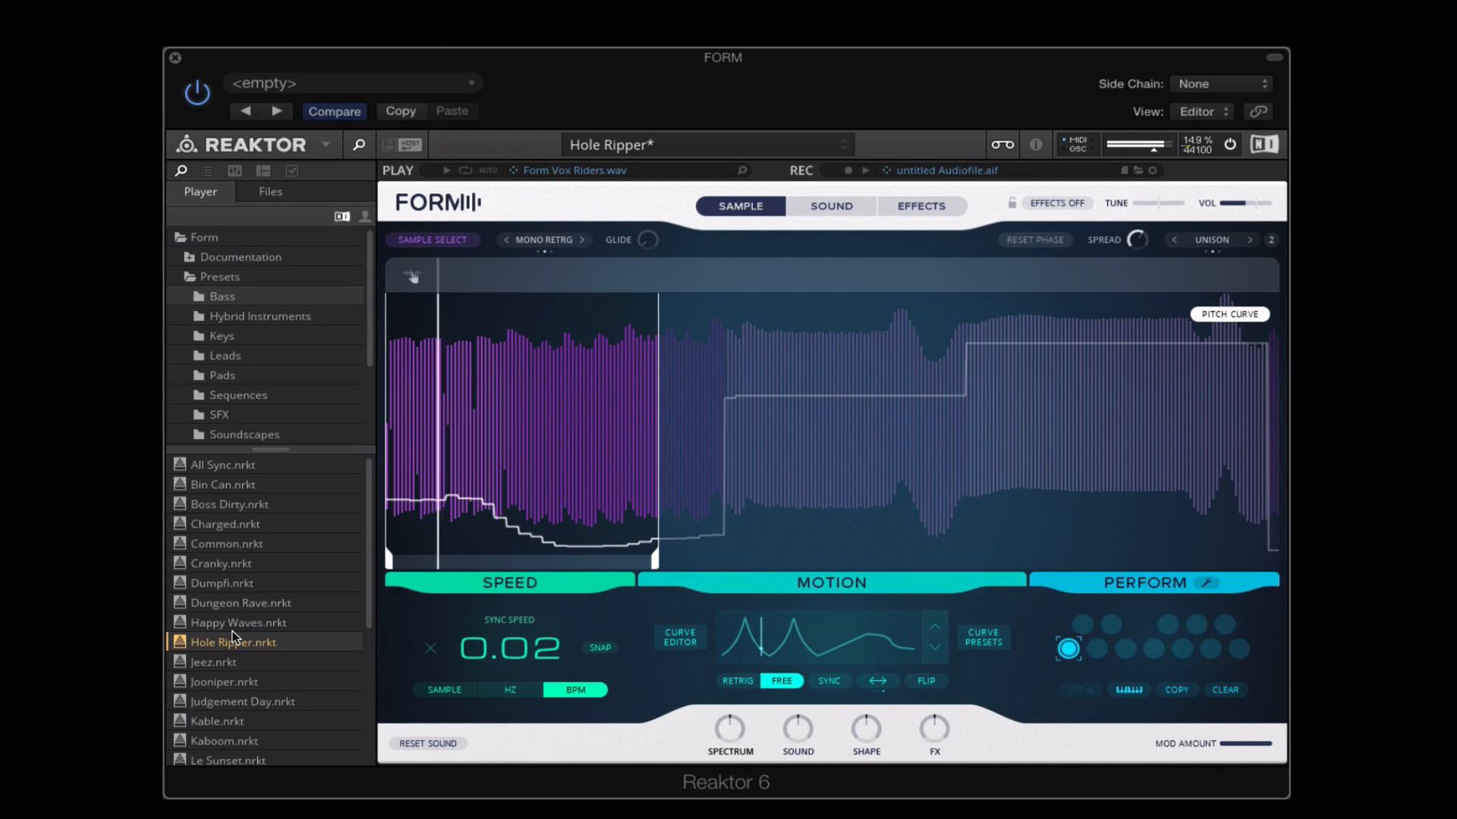
left_click(226, 661)
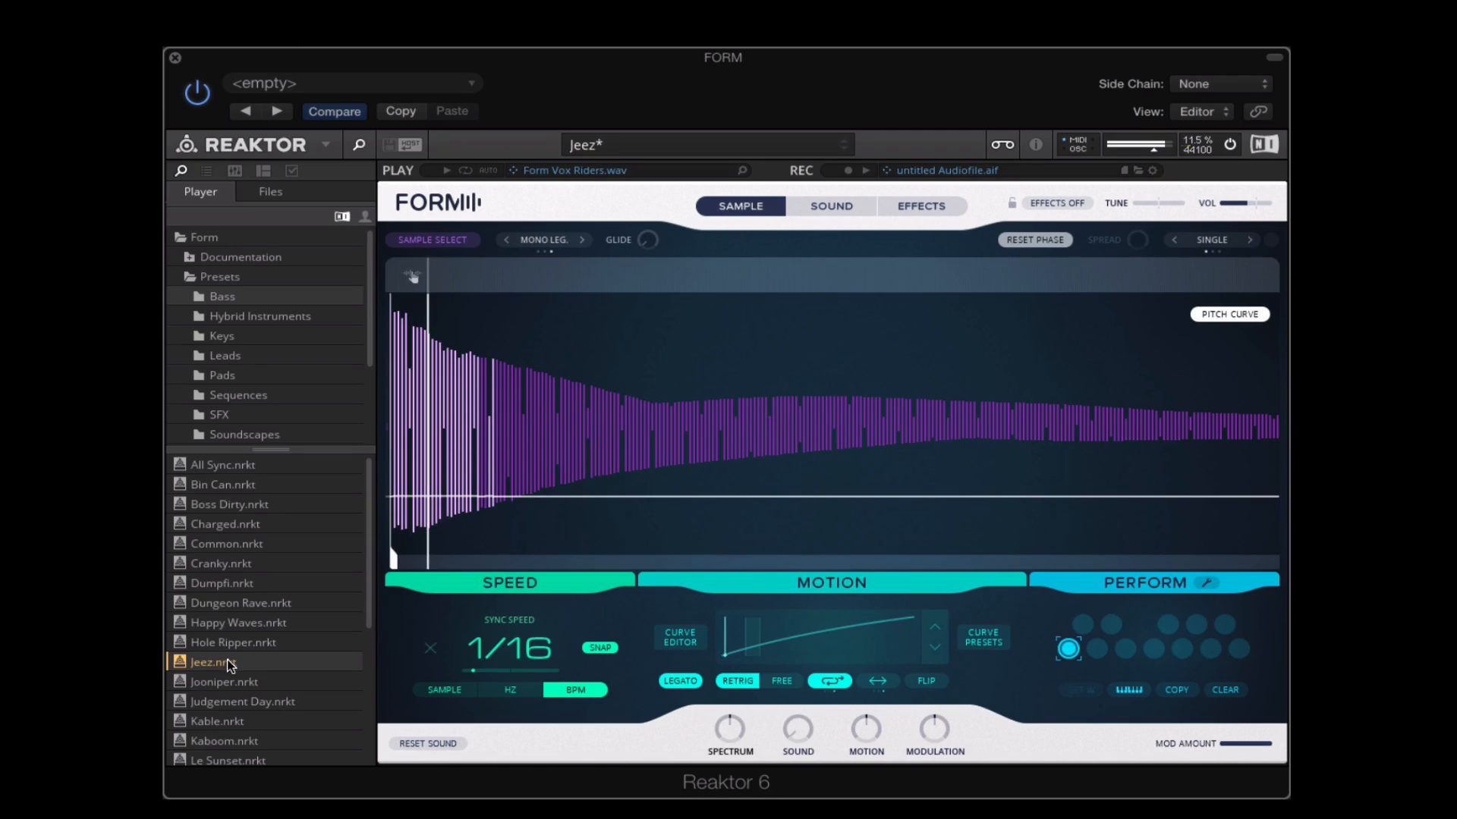
left_click(232, 695)
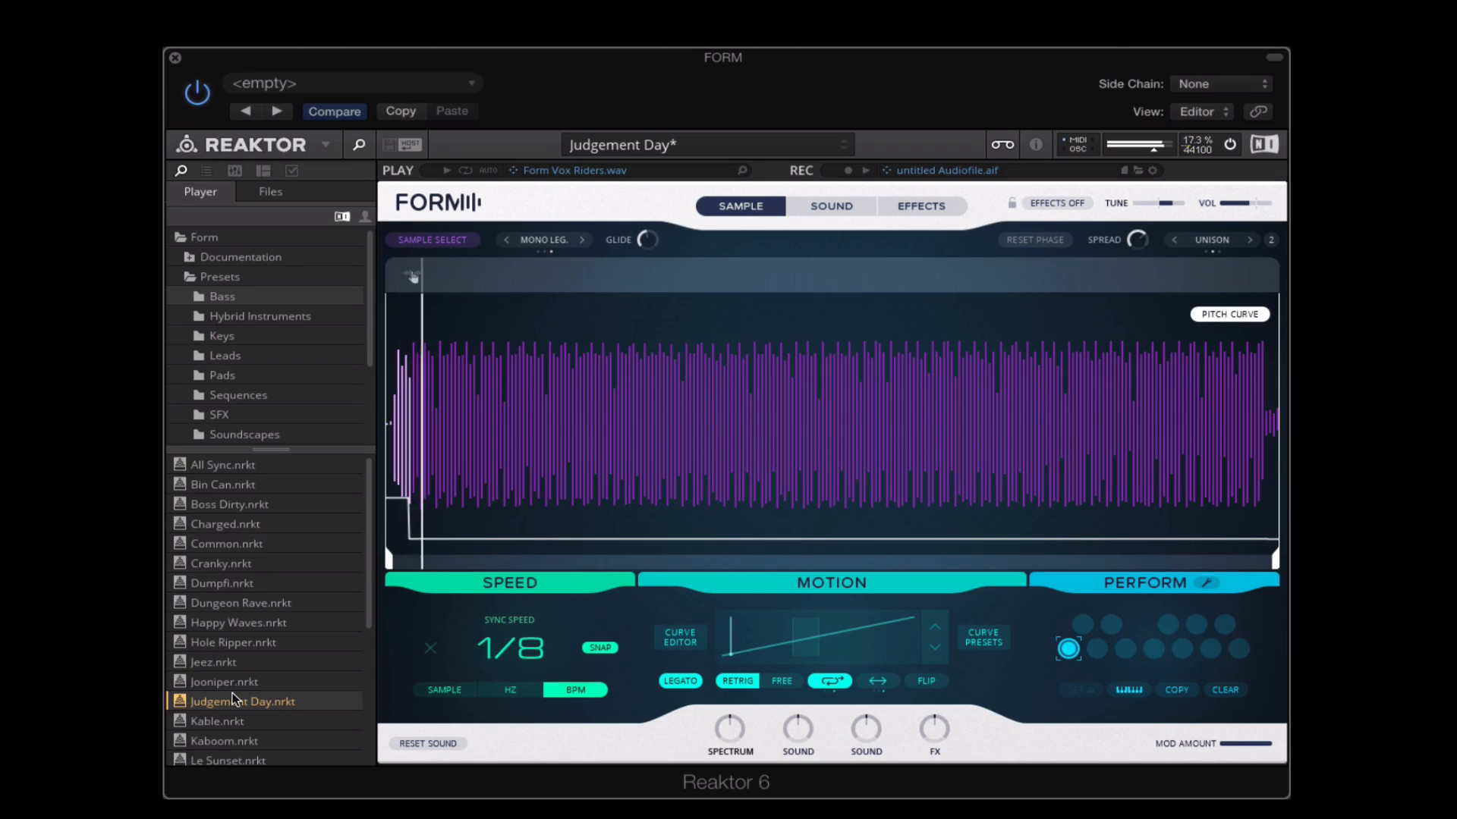
left_click(238, 723)
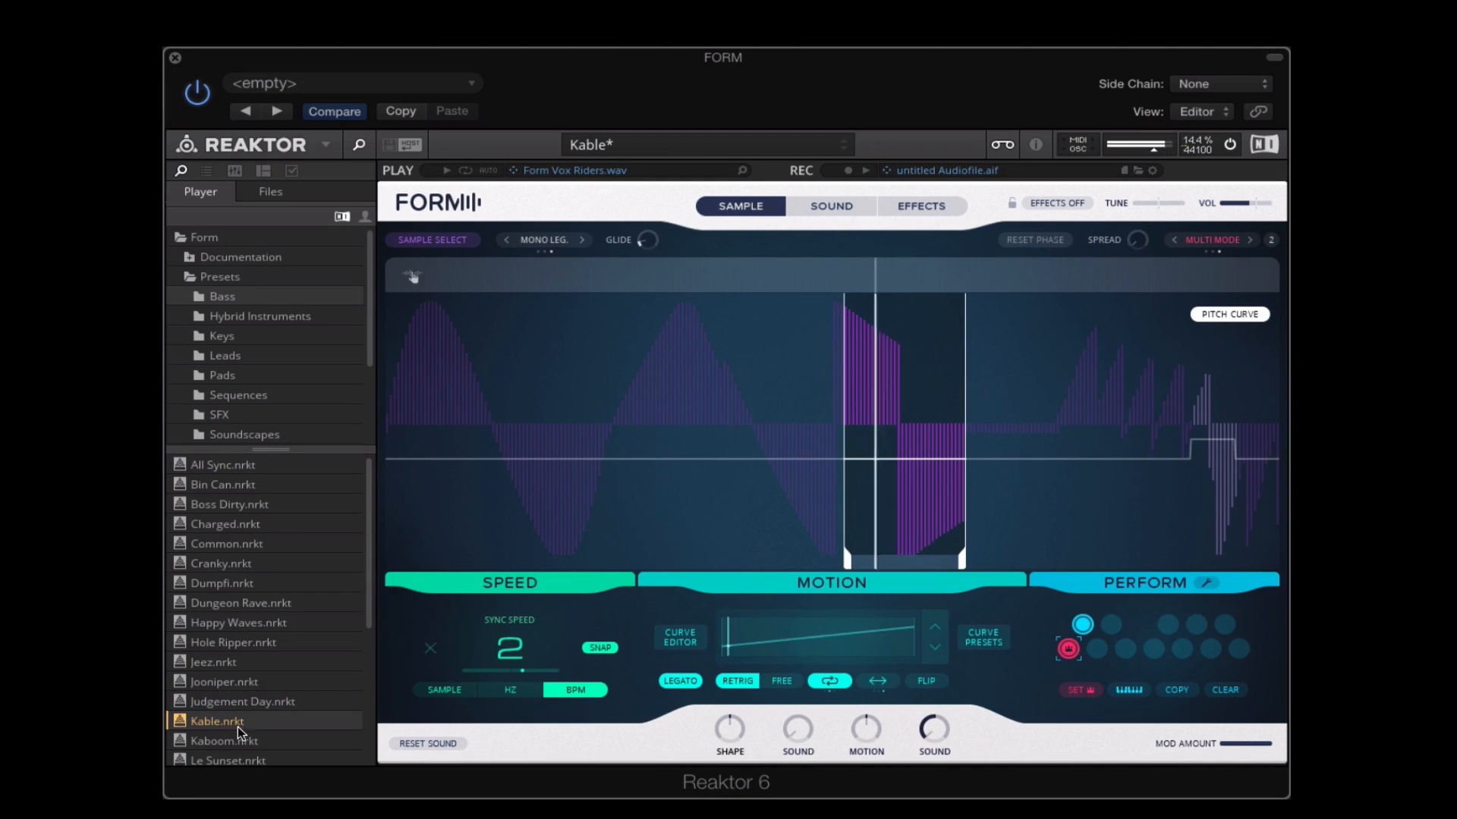
Load and audition the Bass presets The Android and Snarly from further down the preset list
scroll(233, 736, "down", 4)
left_click(233, 736)
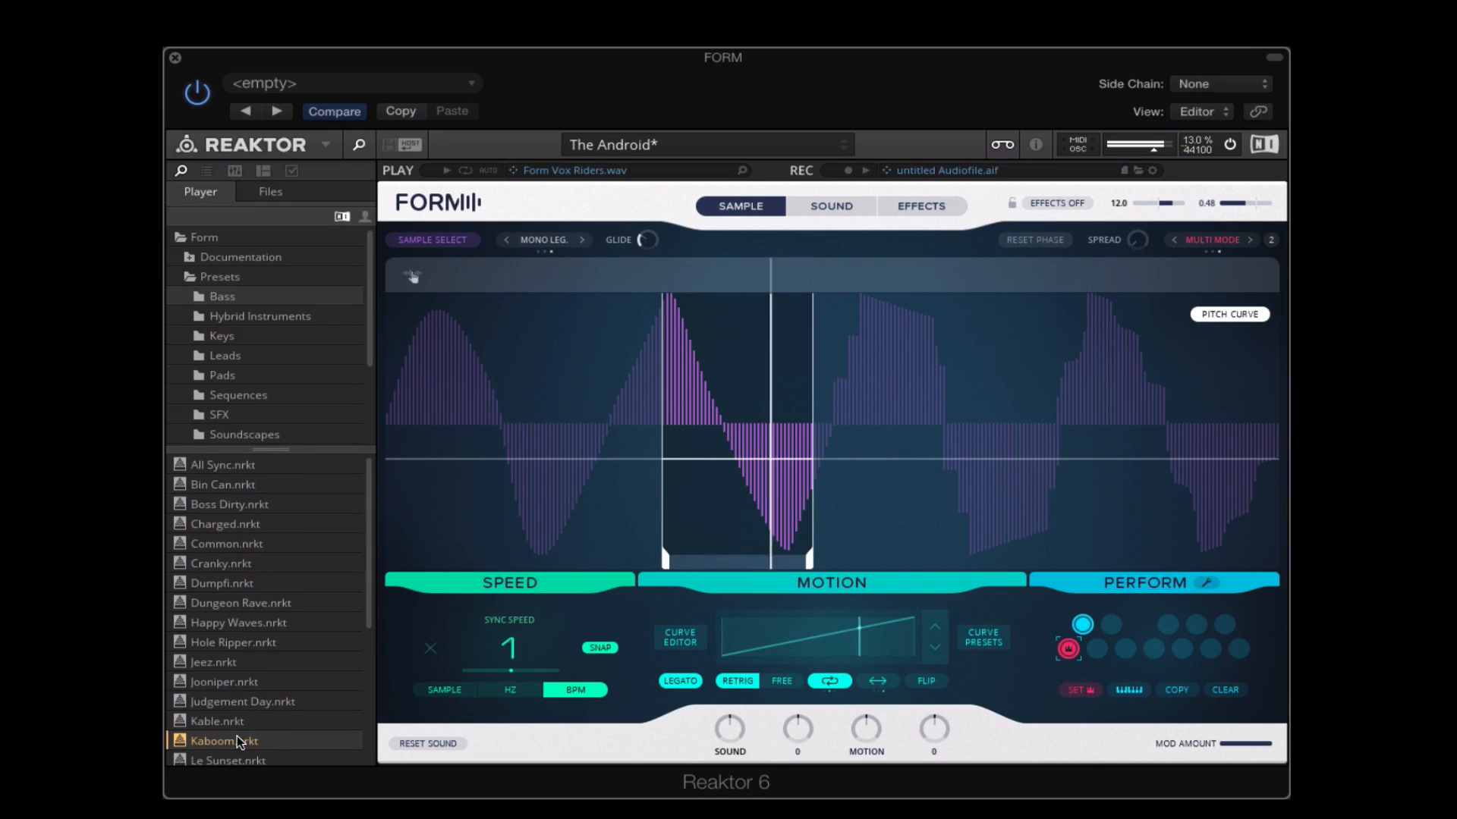
scroll(248, 727, "down", 1)
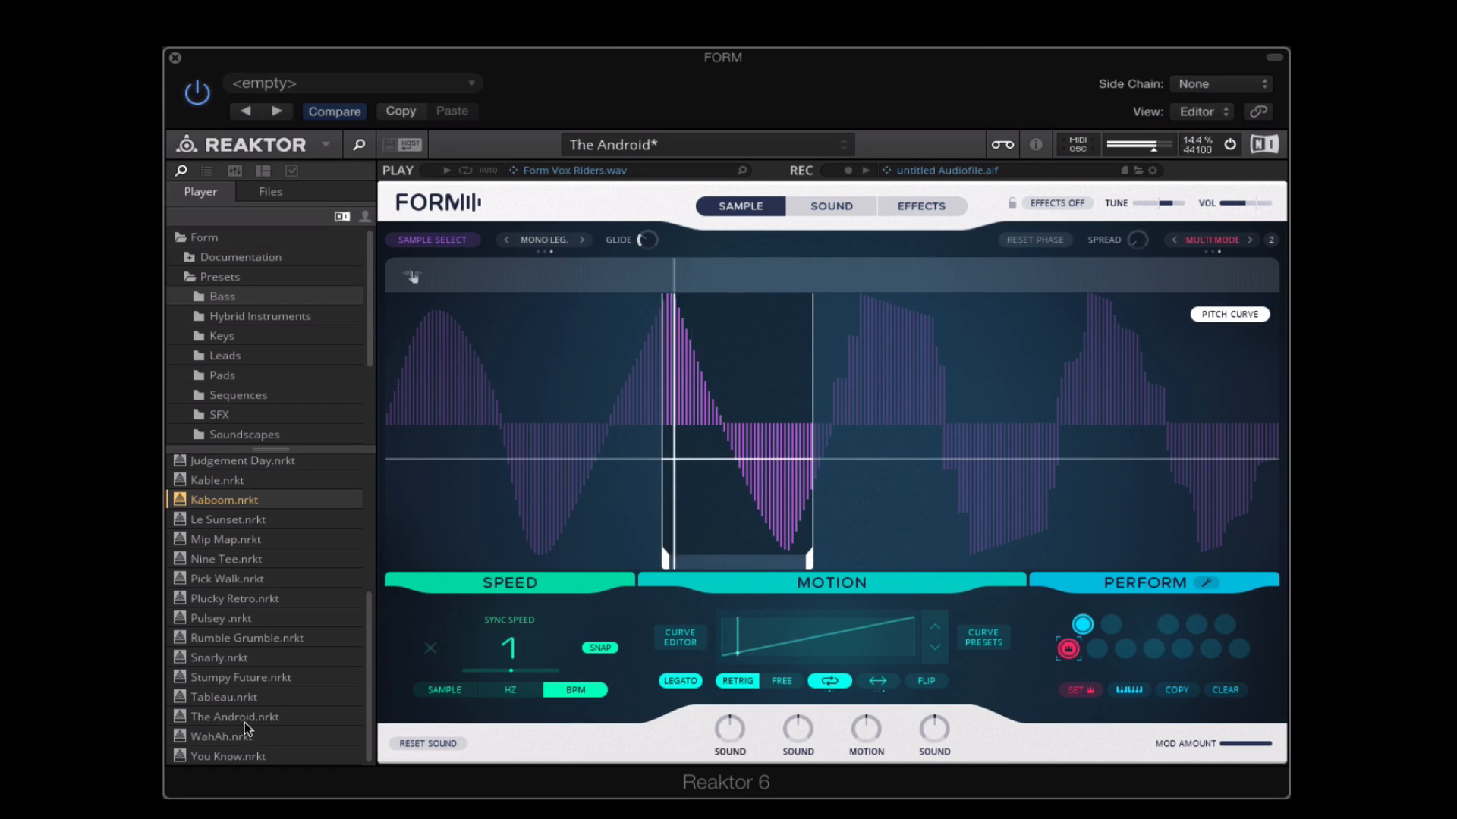
double_click(257, 717)
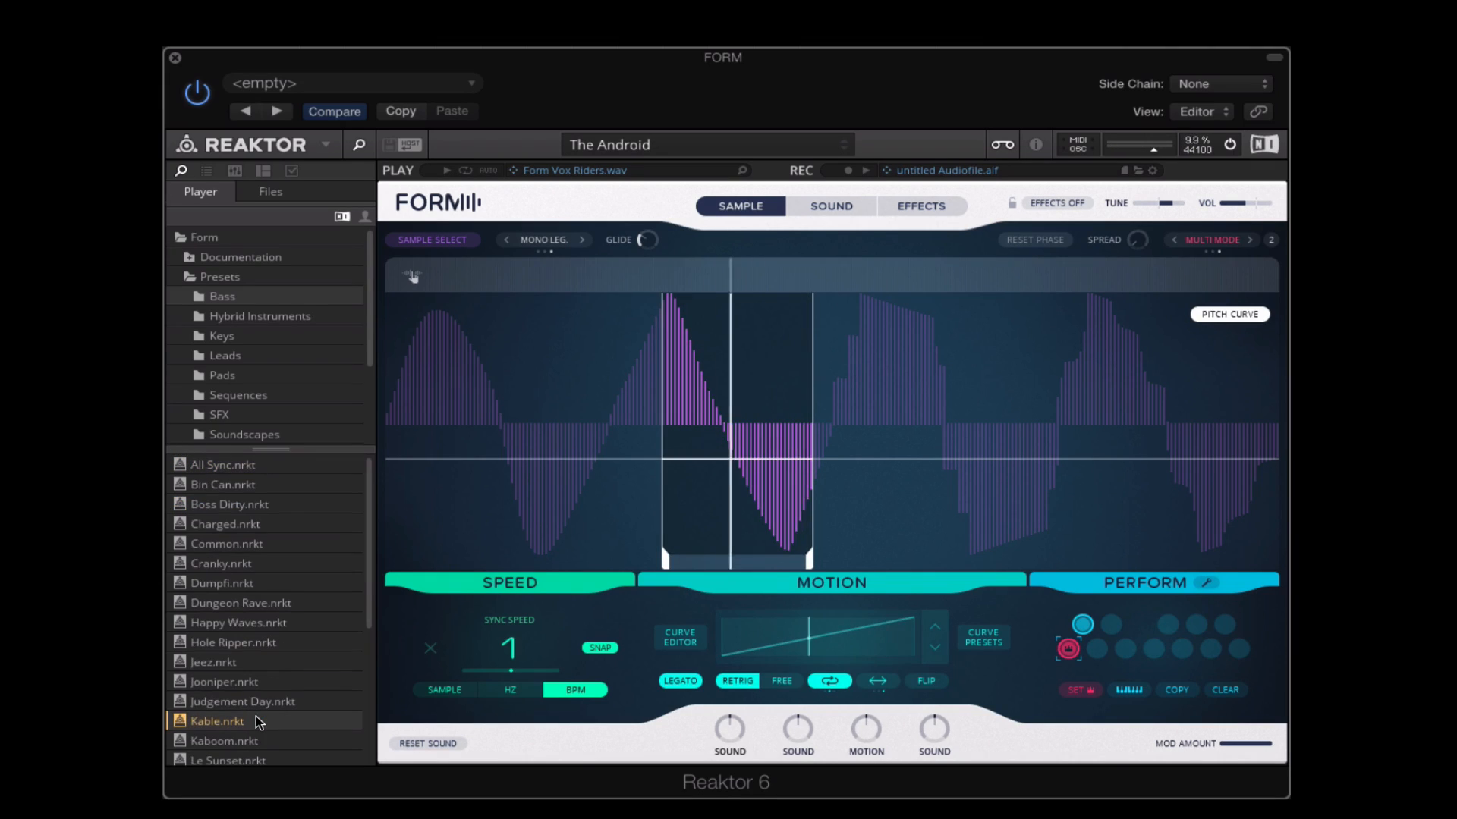
scroll(253, 726, "down", 6)
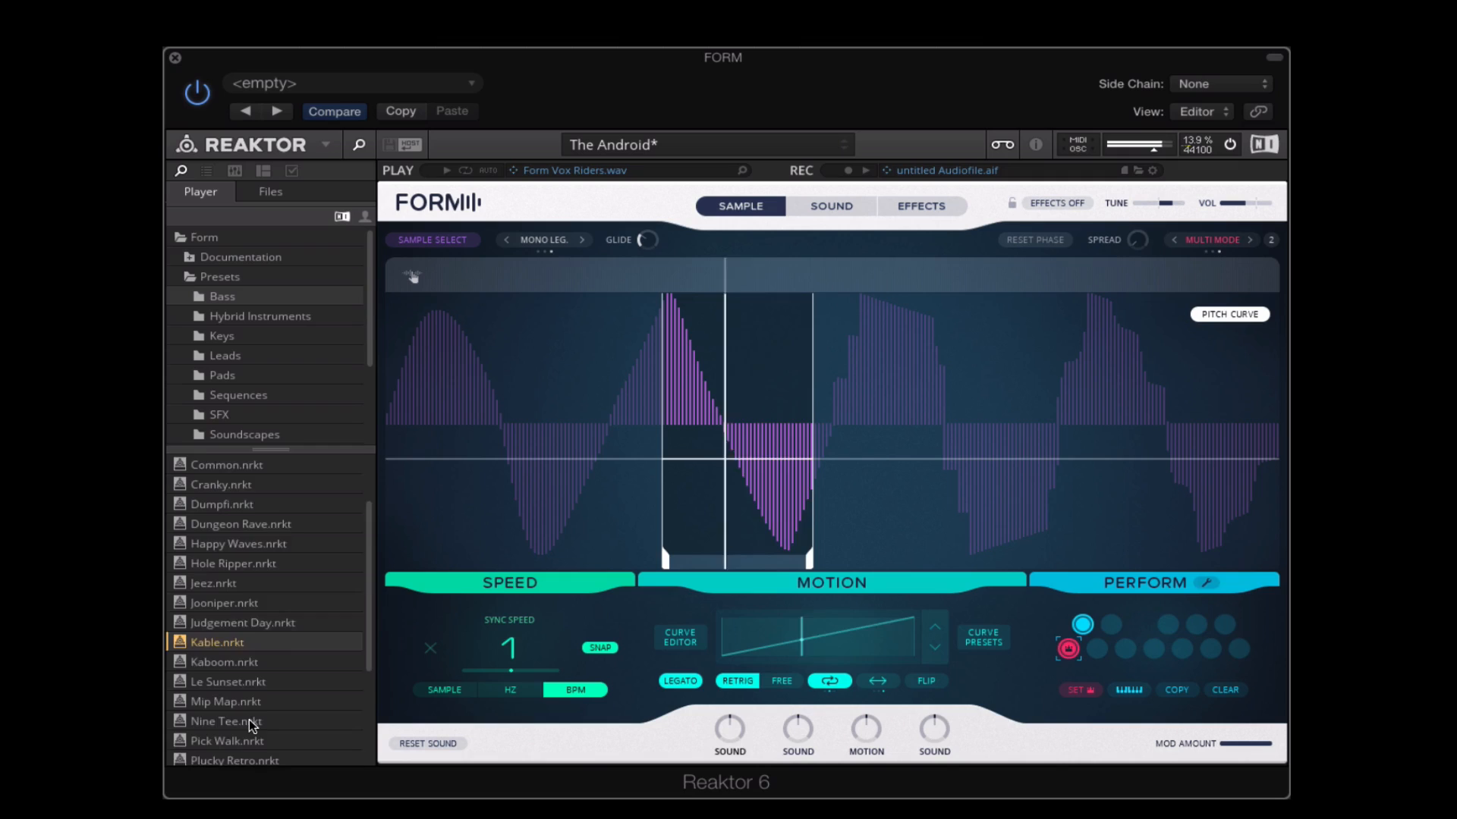
double_click(232, 665)
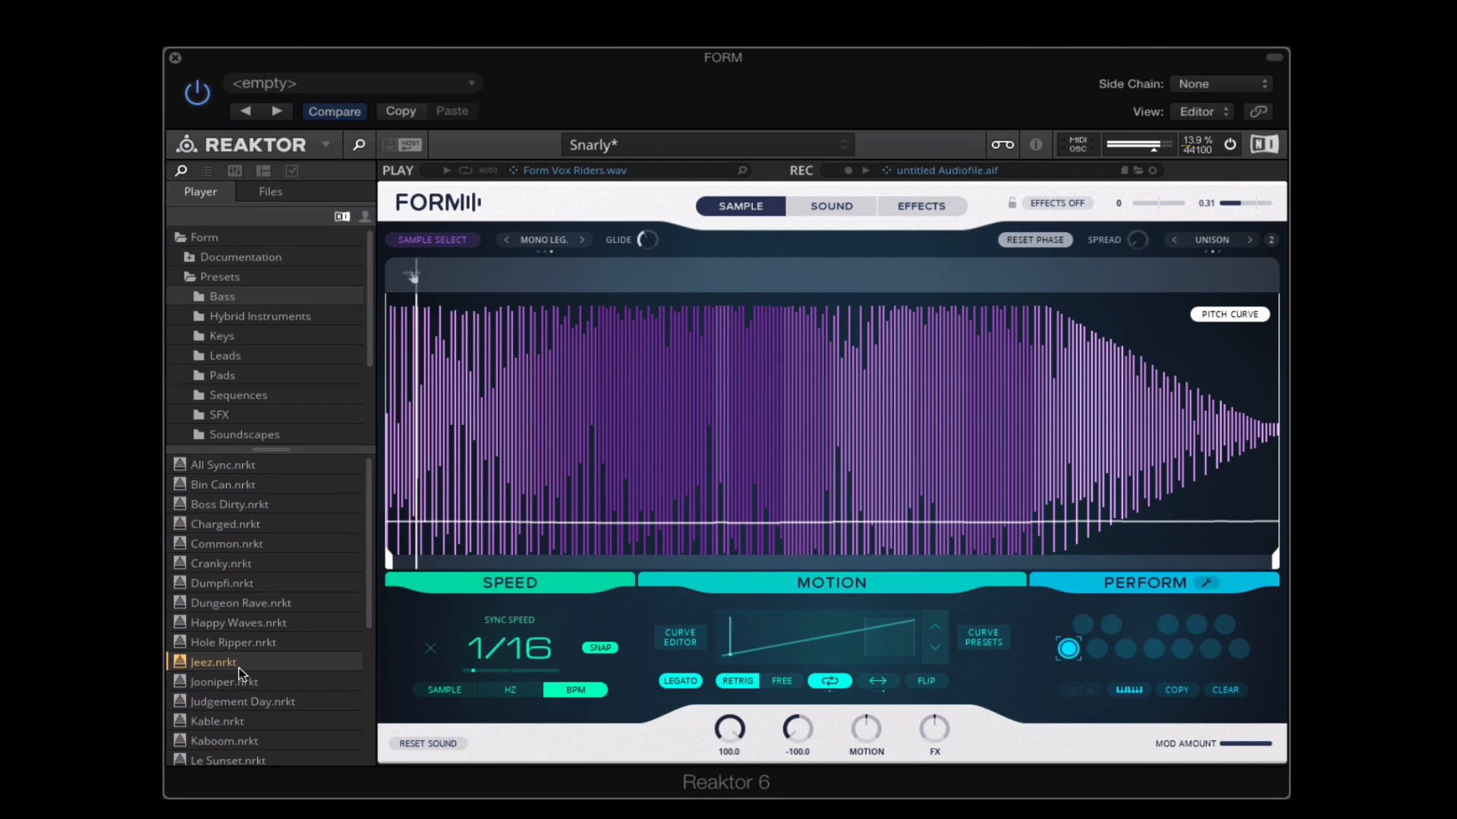
Load and audition the last Bass presets, WahAh and You Know
scroll(254, 700, "down", 4)
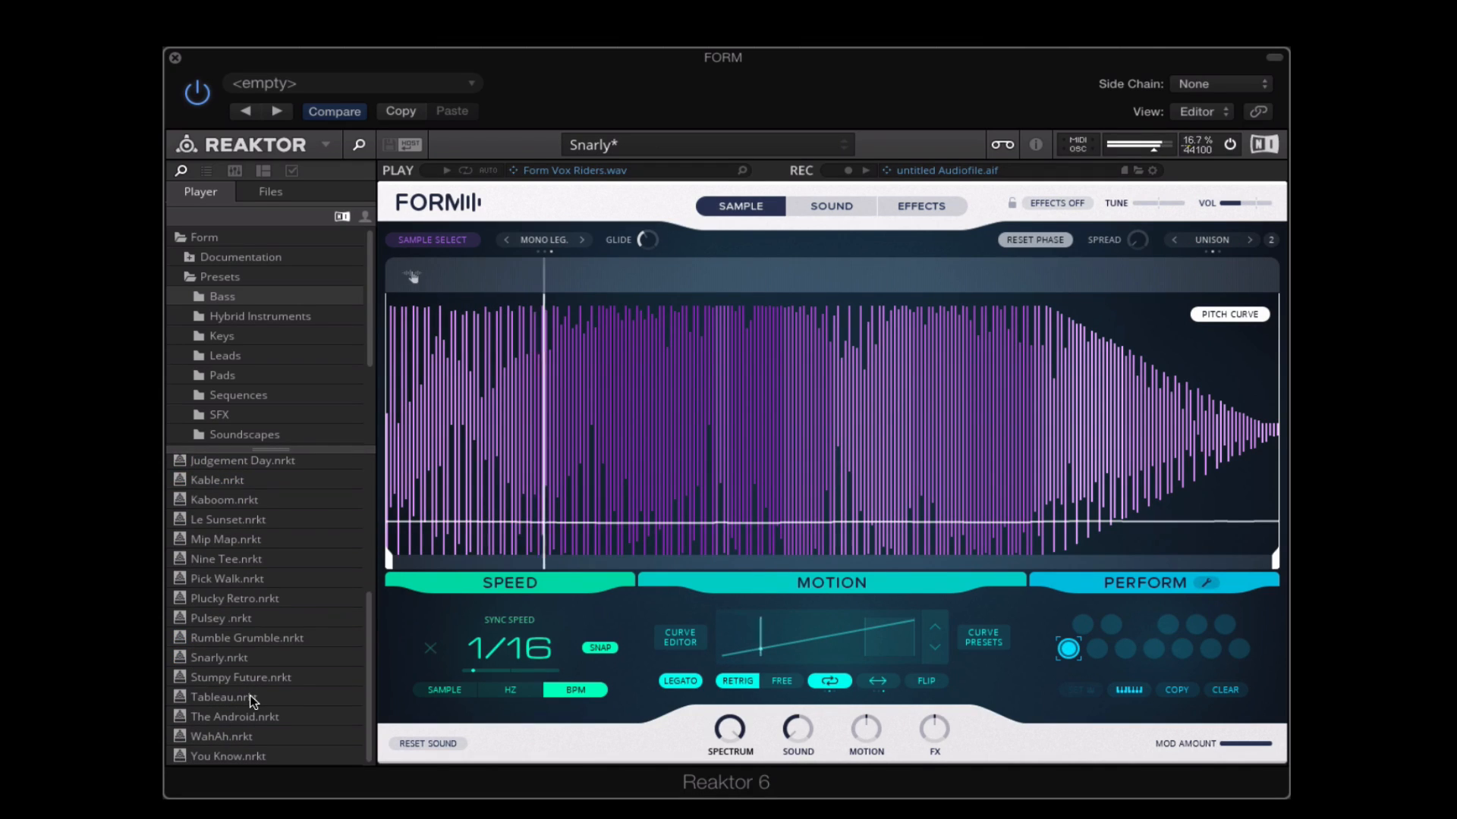
left_click(237, 735)
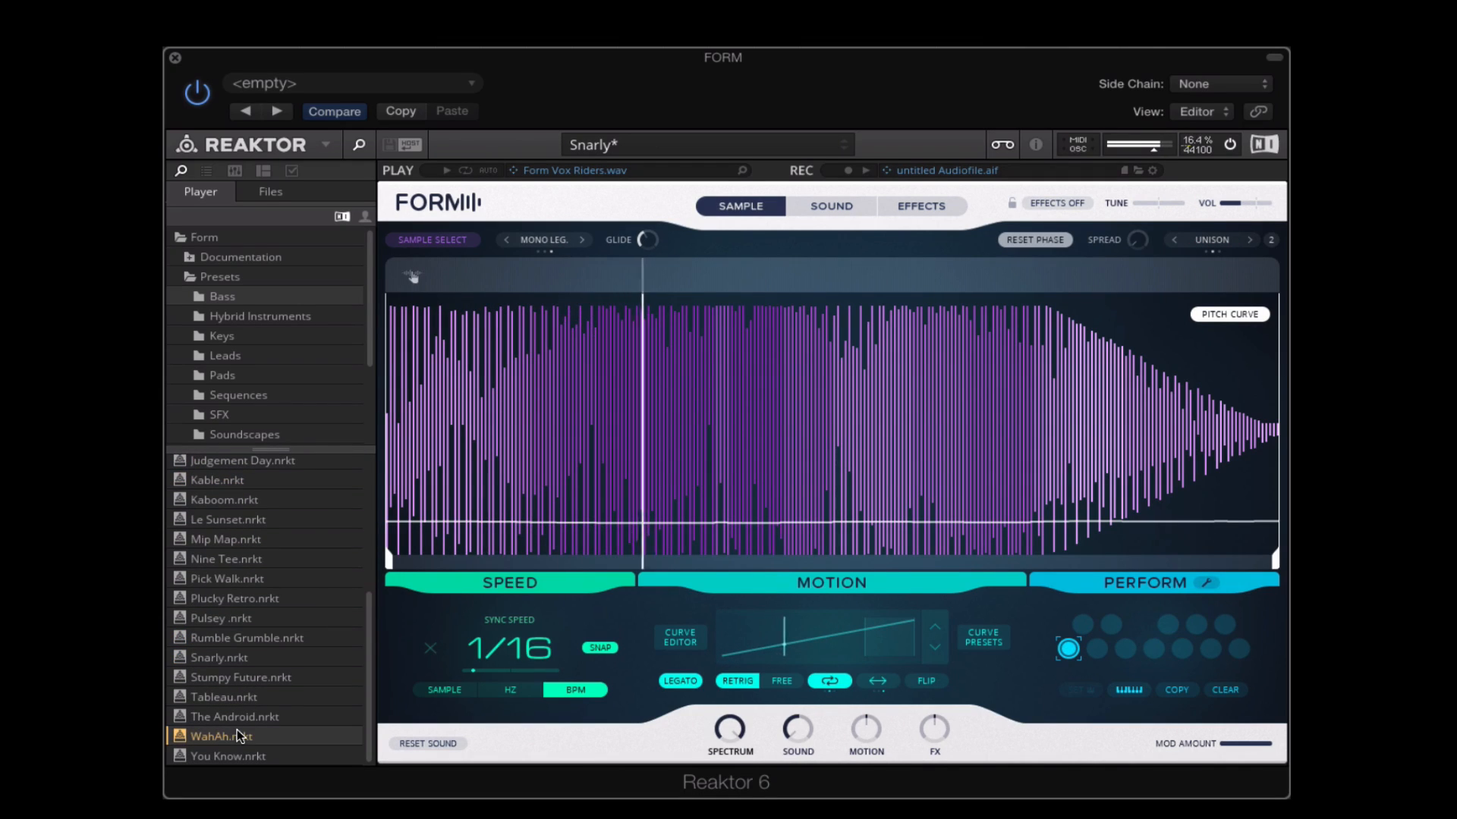
double_click(172, 735)
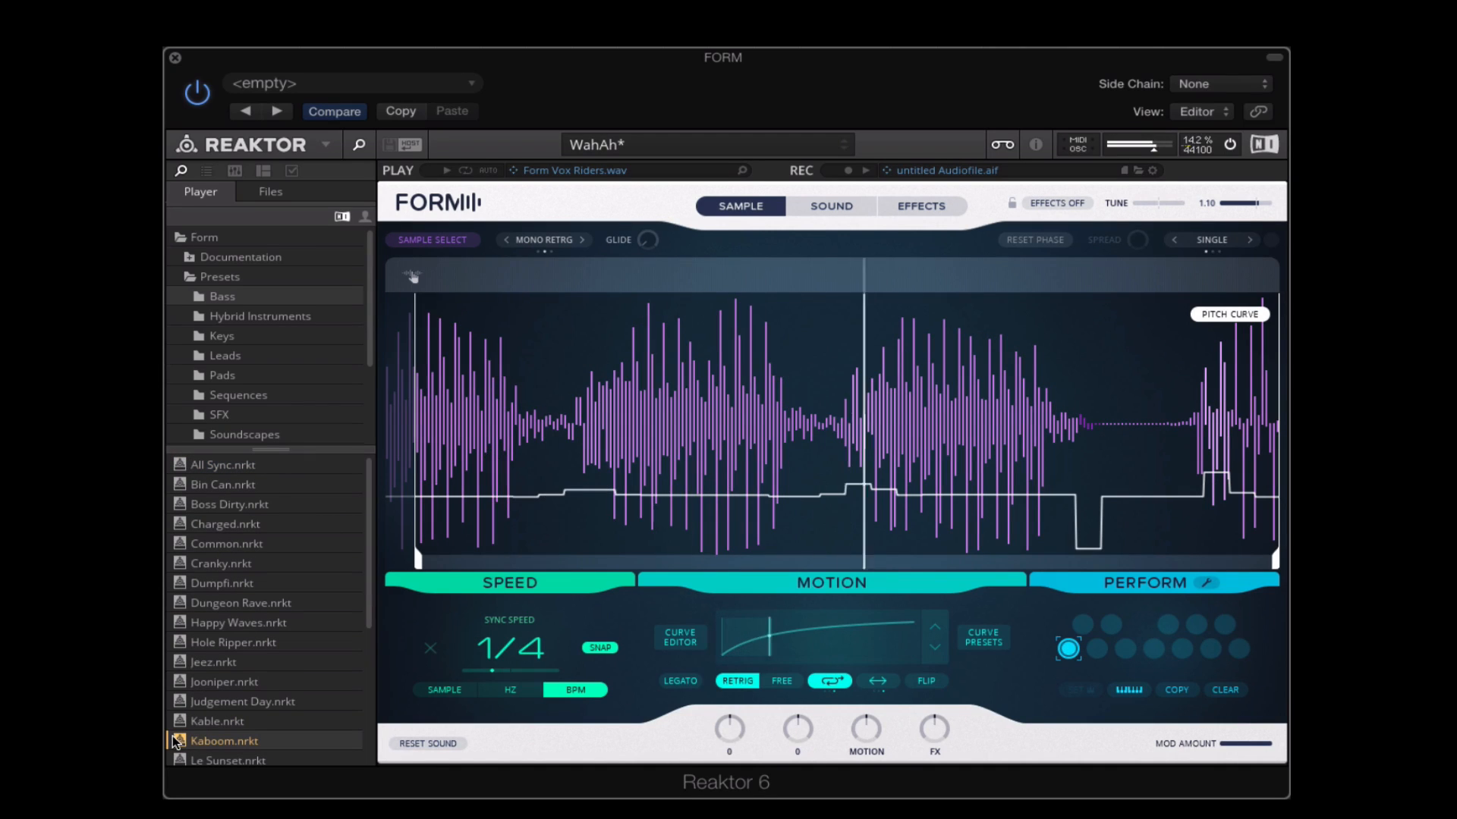
scroll(240, 703, "down", 4)
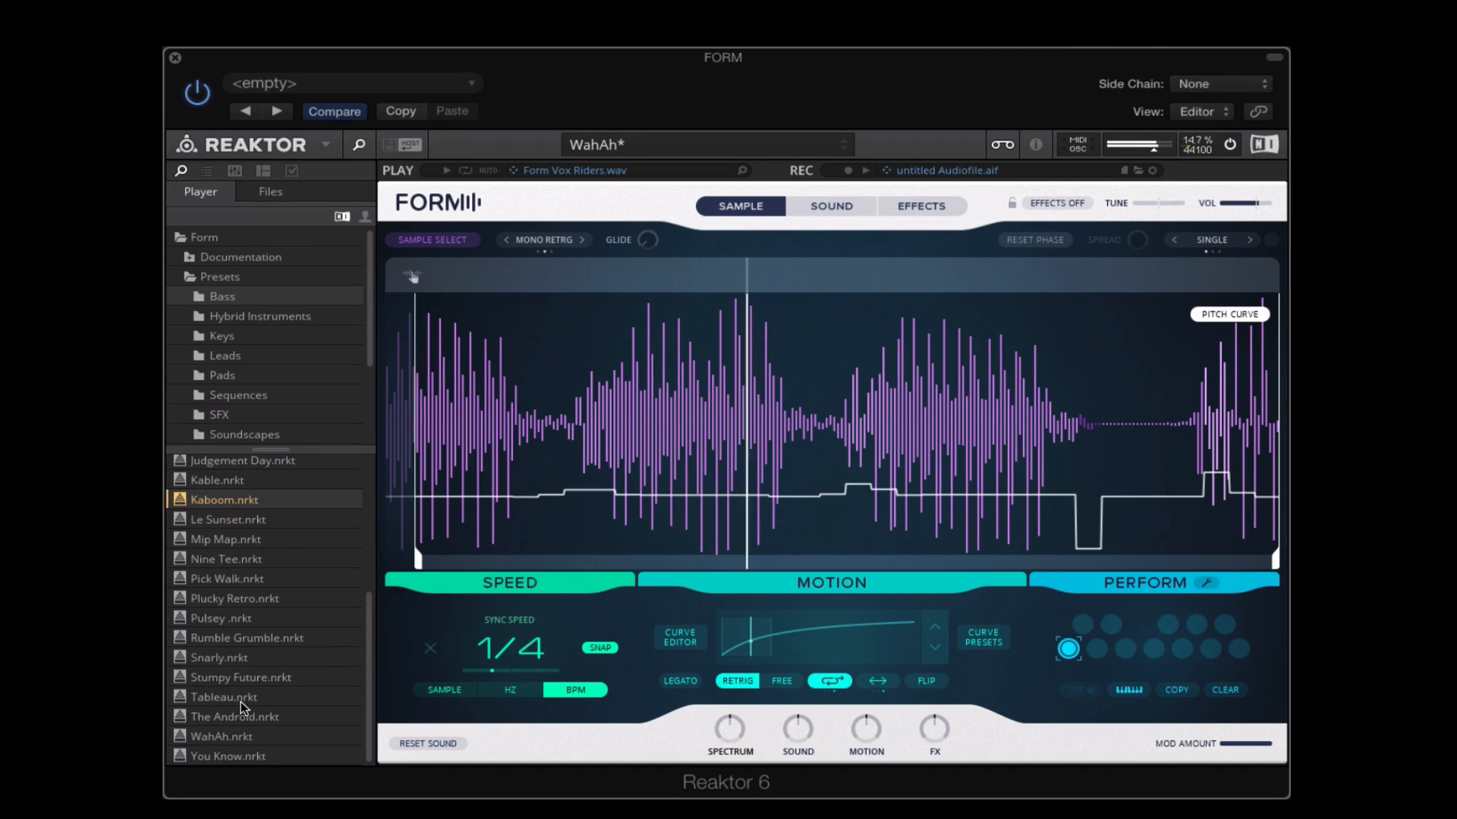
double_click(222, 755)
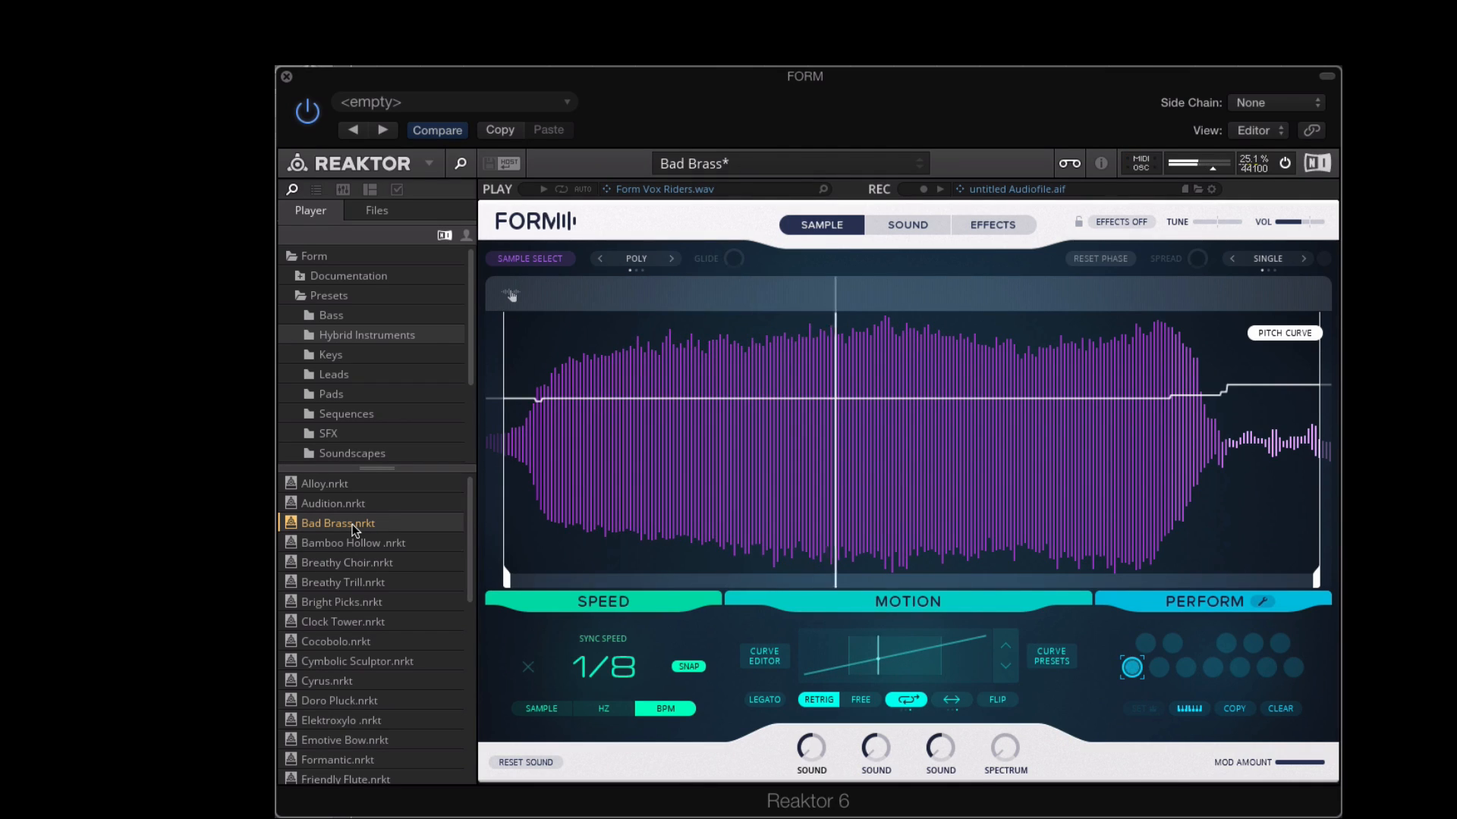
Audition the Hybrid Instruments presets Bamboo Hollow, Breathy Choir, Breathy Trill and Bright Picks, raising the system volume along the way
left_click(24, 671)
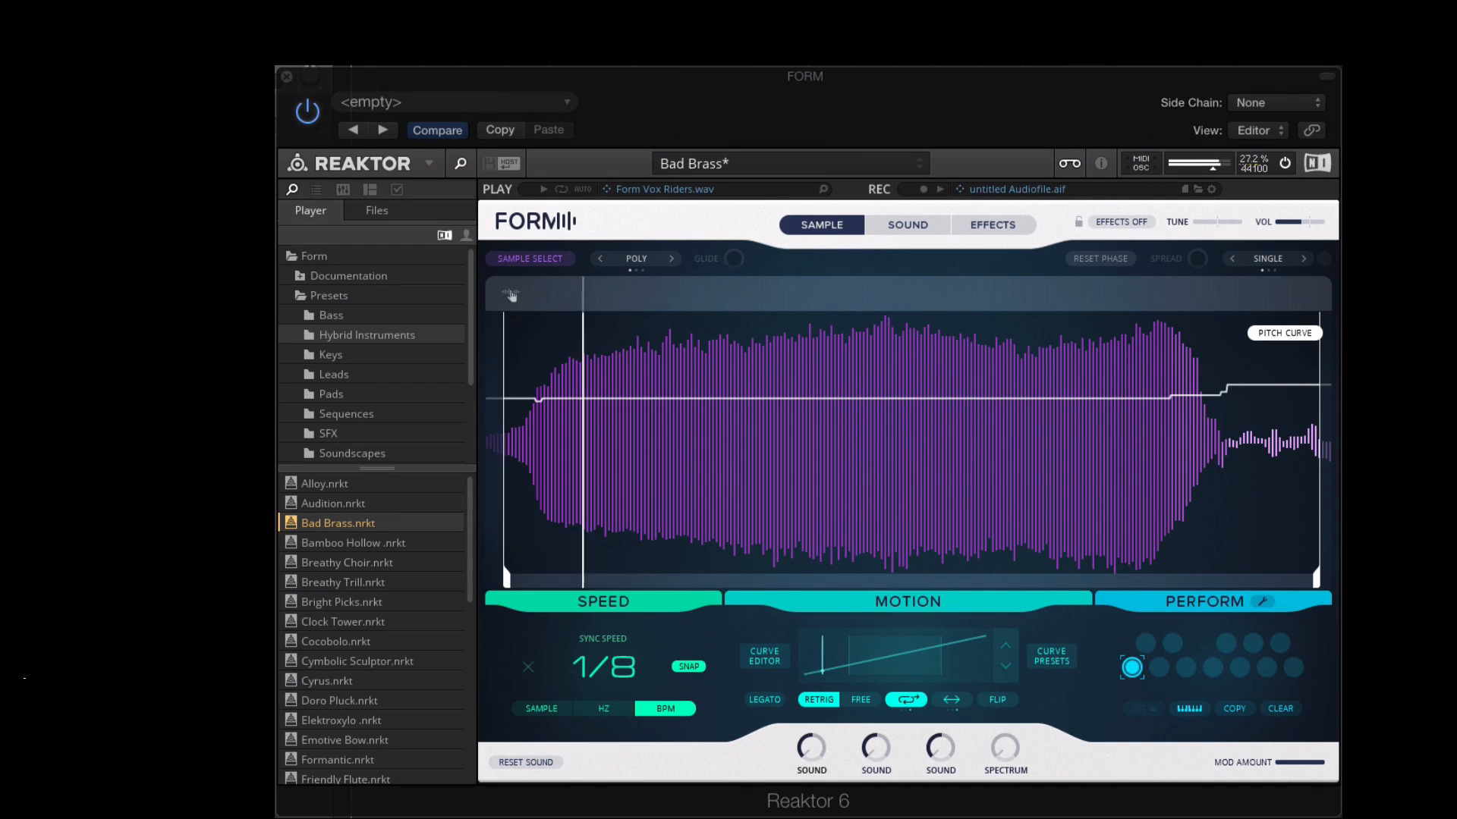
left_click(314, 543)
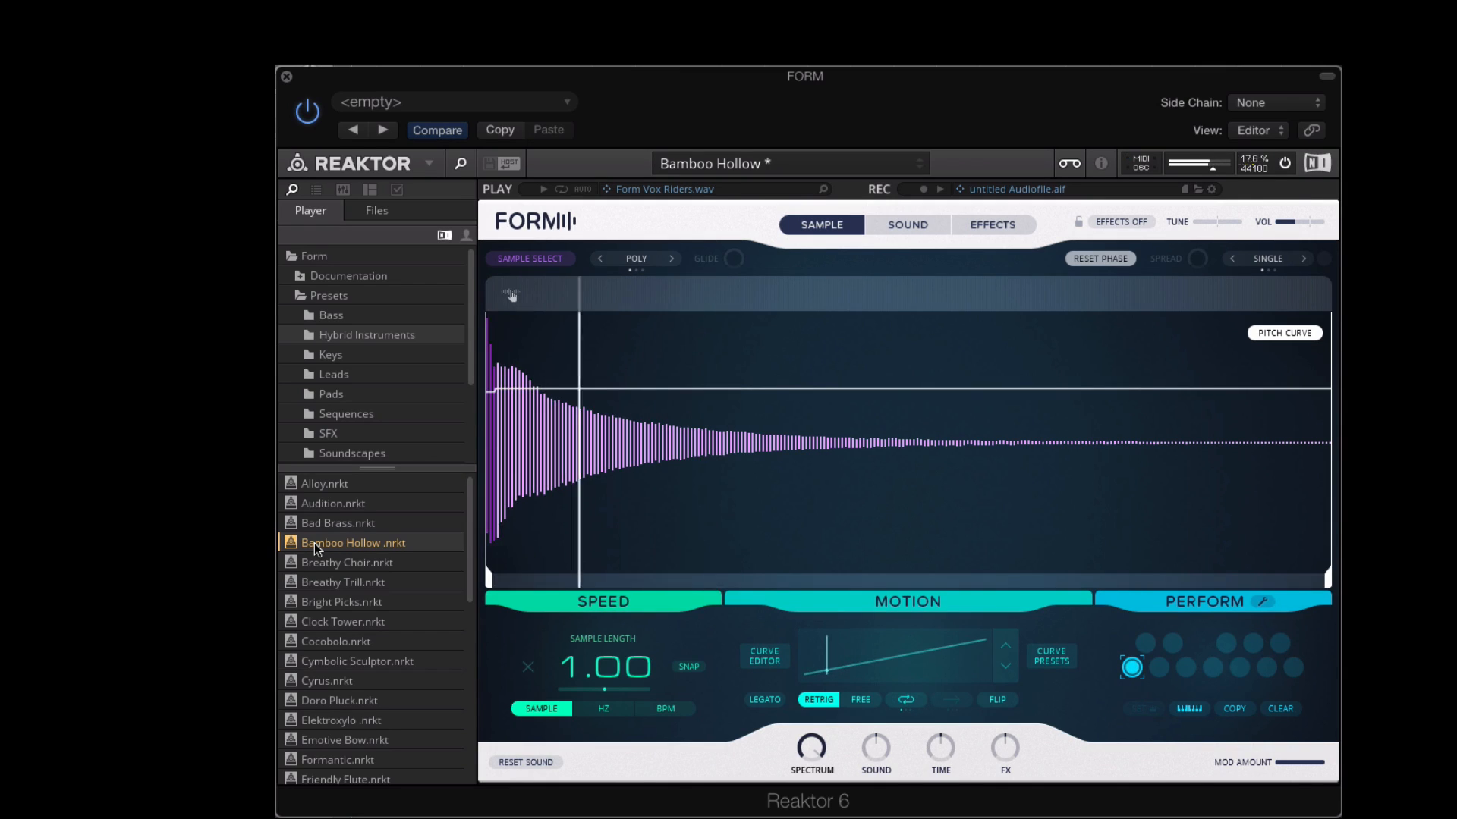
key("XF86AudioRaiseVolume")
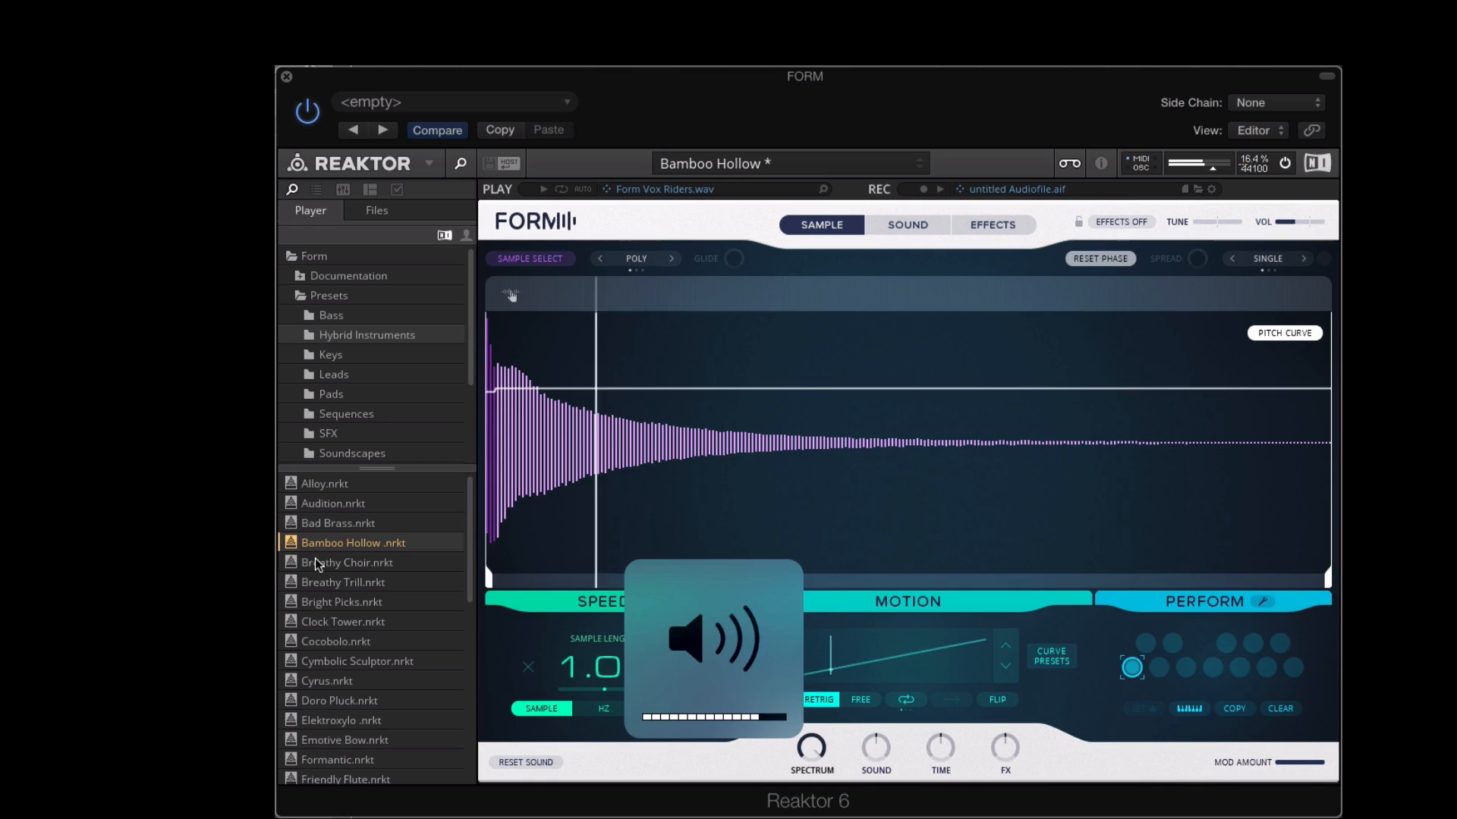
left_click(318, 563)
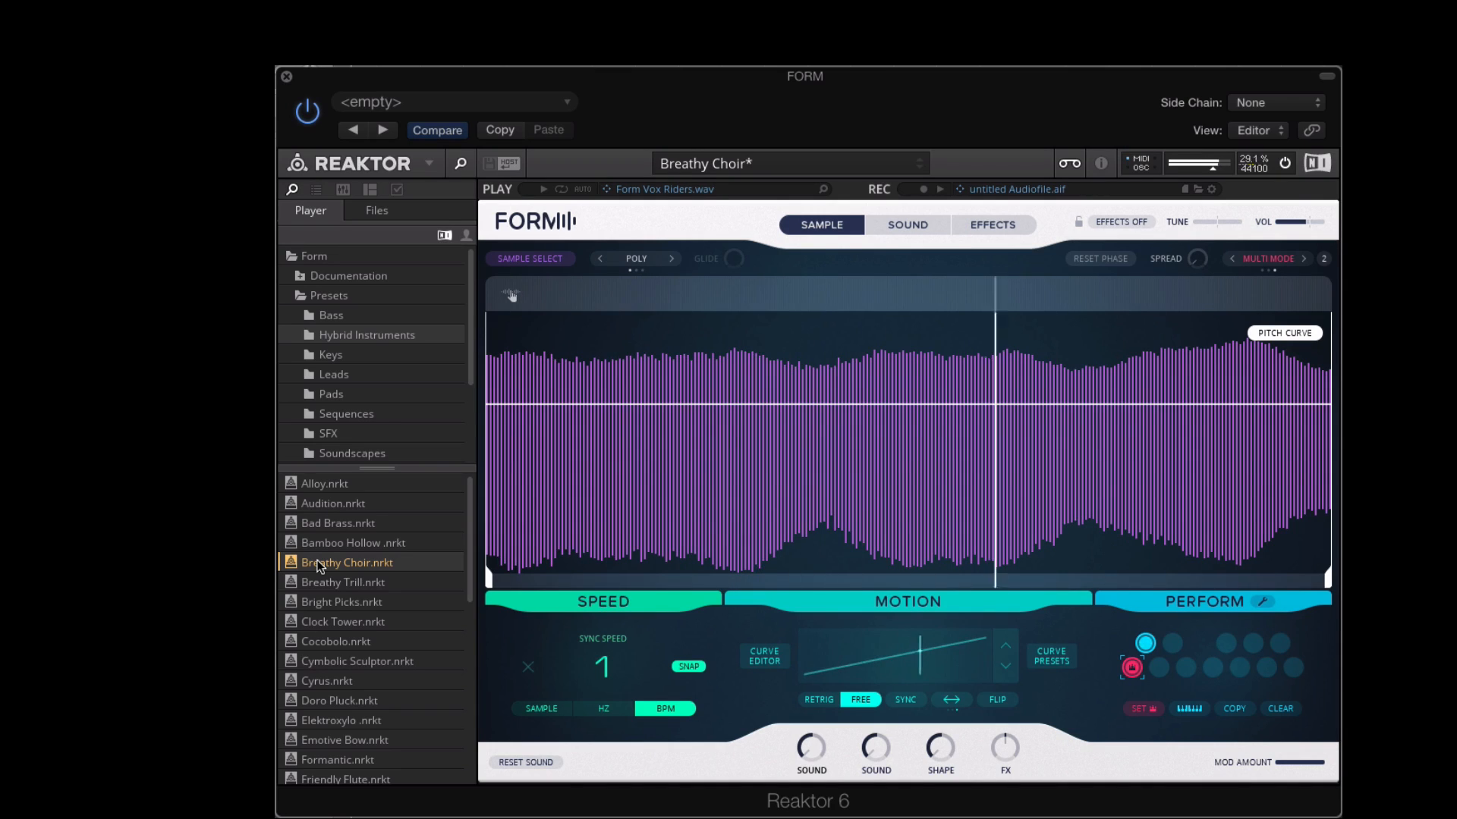
left_click(320, 583)
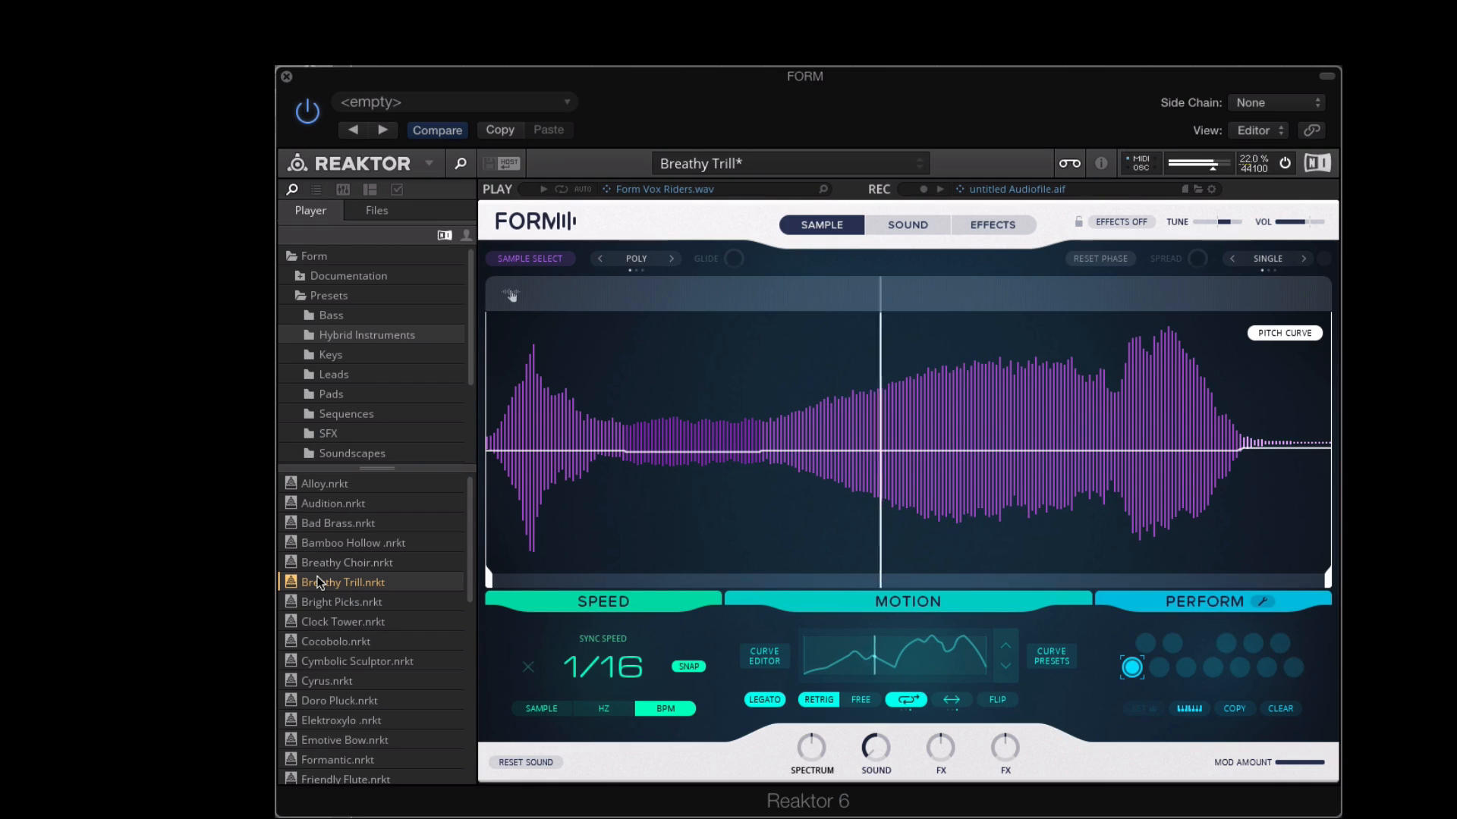
double_click(347, 605)
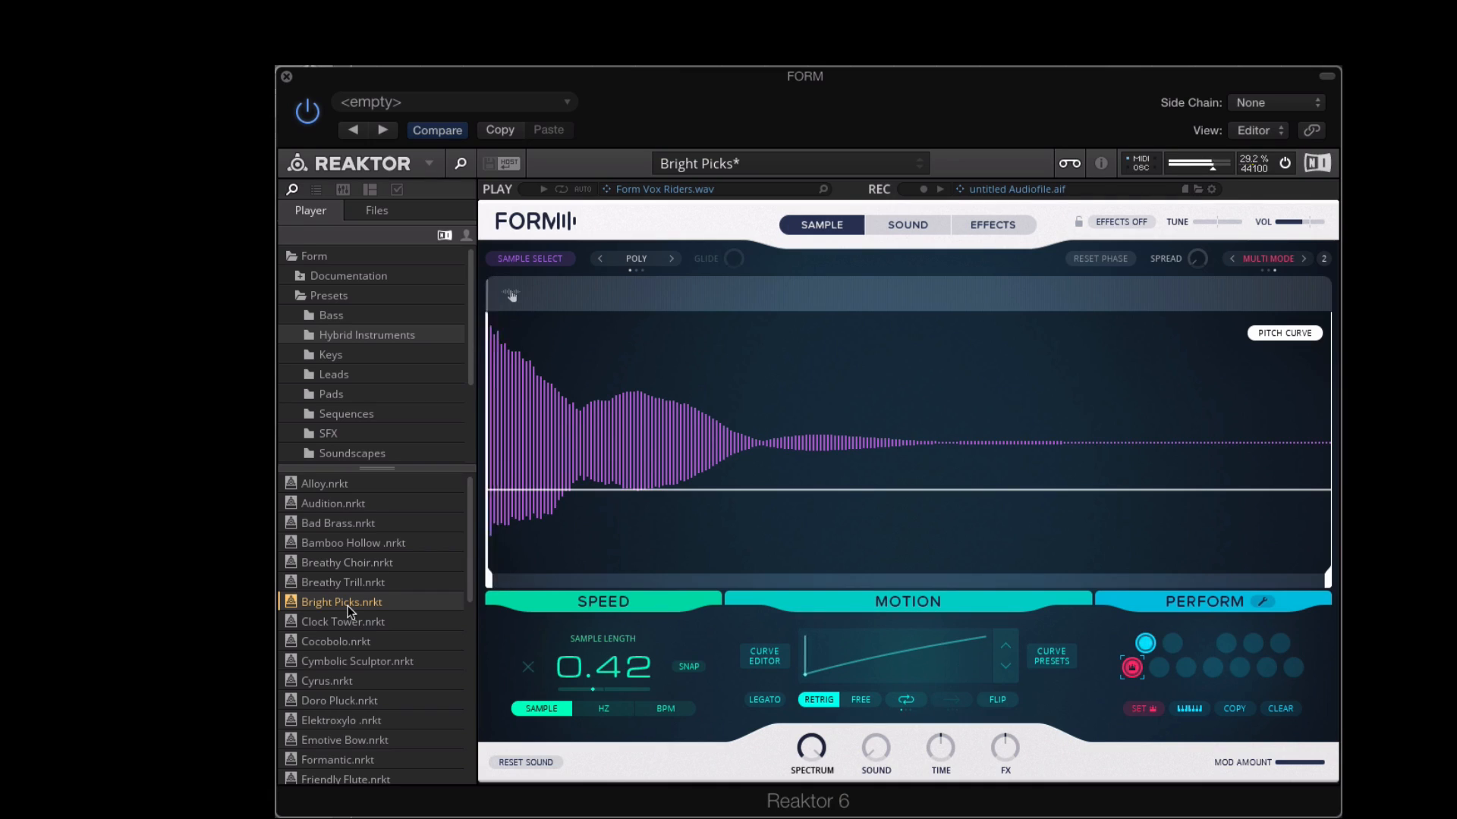
Load and audition the Hybrid Instruments presets Clock Tower, Cocobolo and Cyrus in turn
left_click(358, 624)
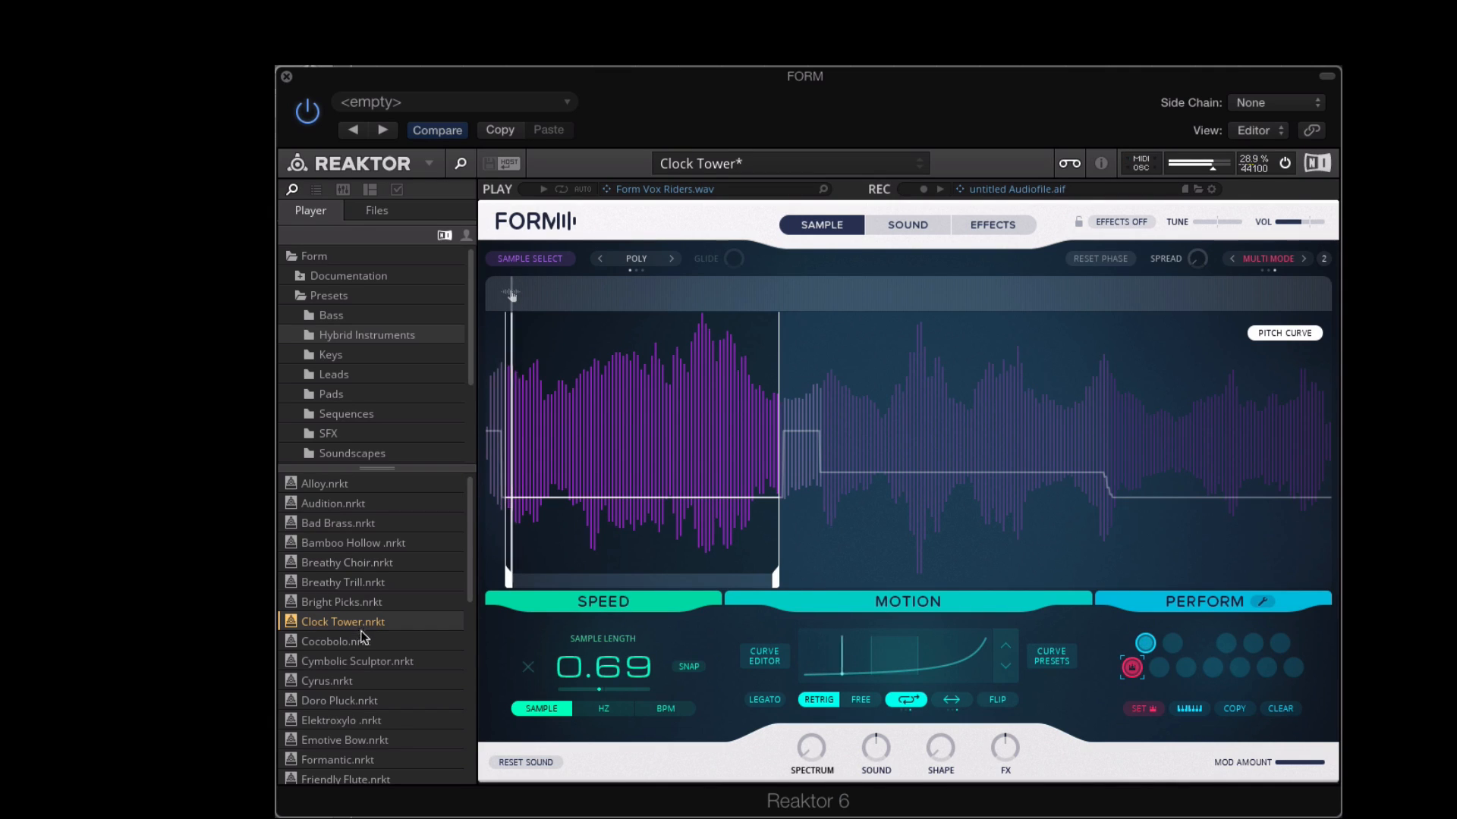
left_click(364, 639)
scroll(364, 639, "down", 1)
key("Down")
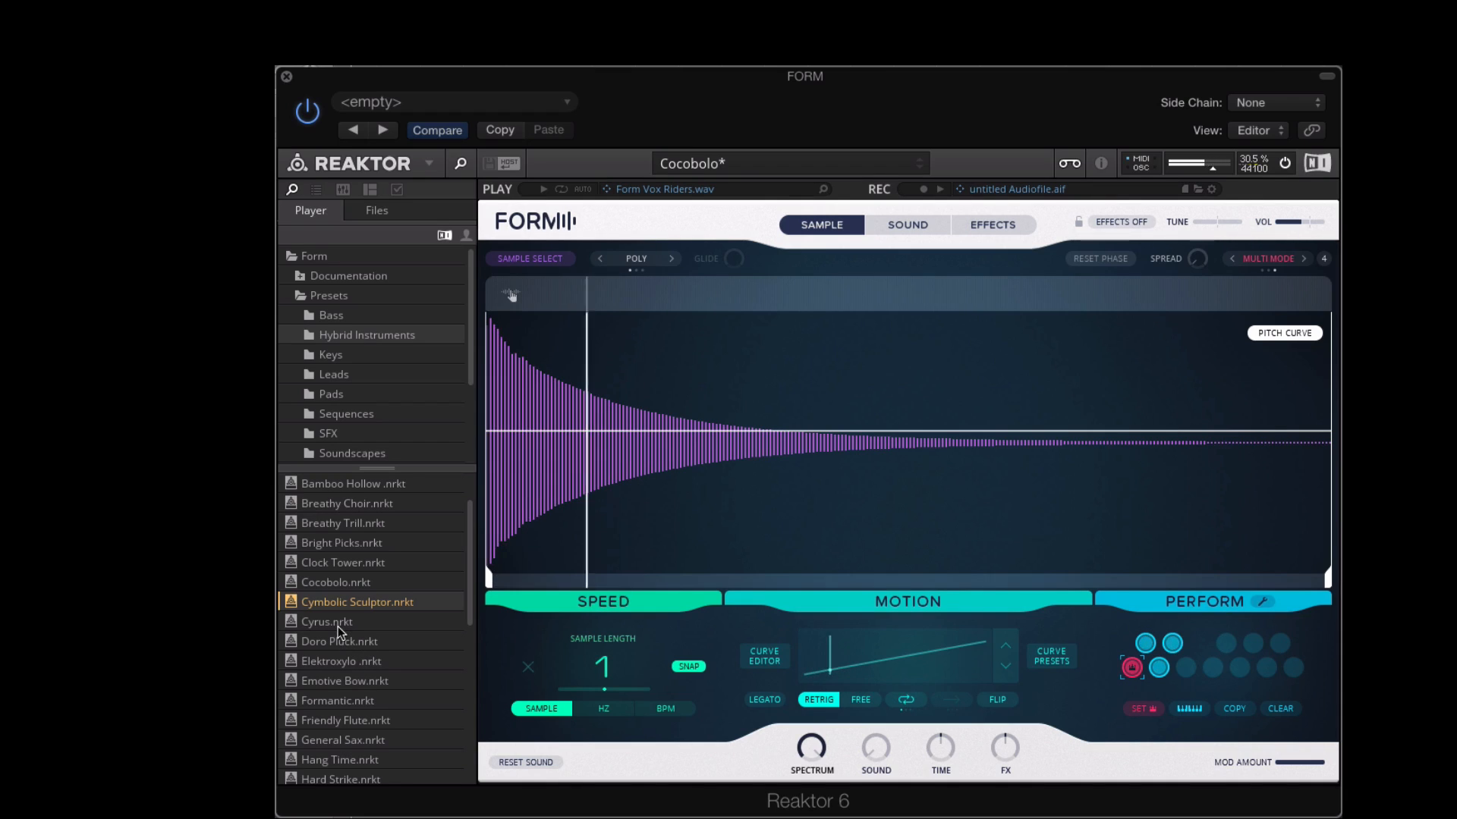
left_click(338, 626)
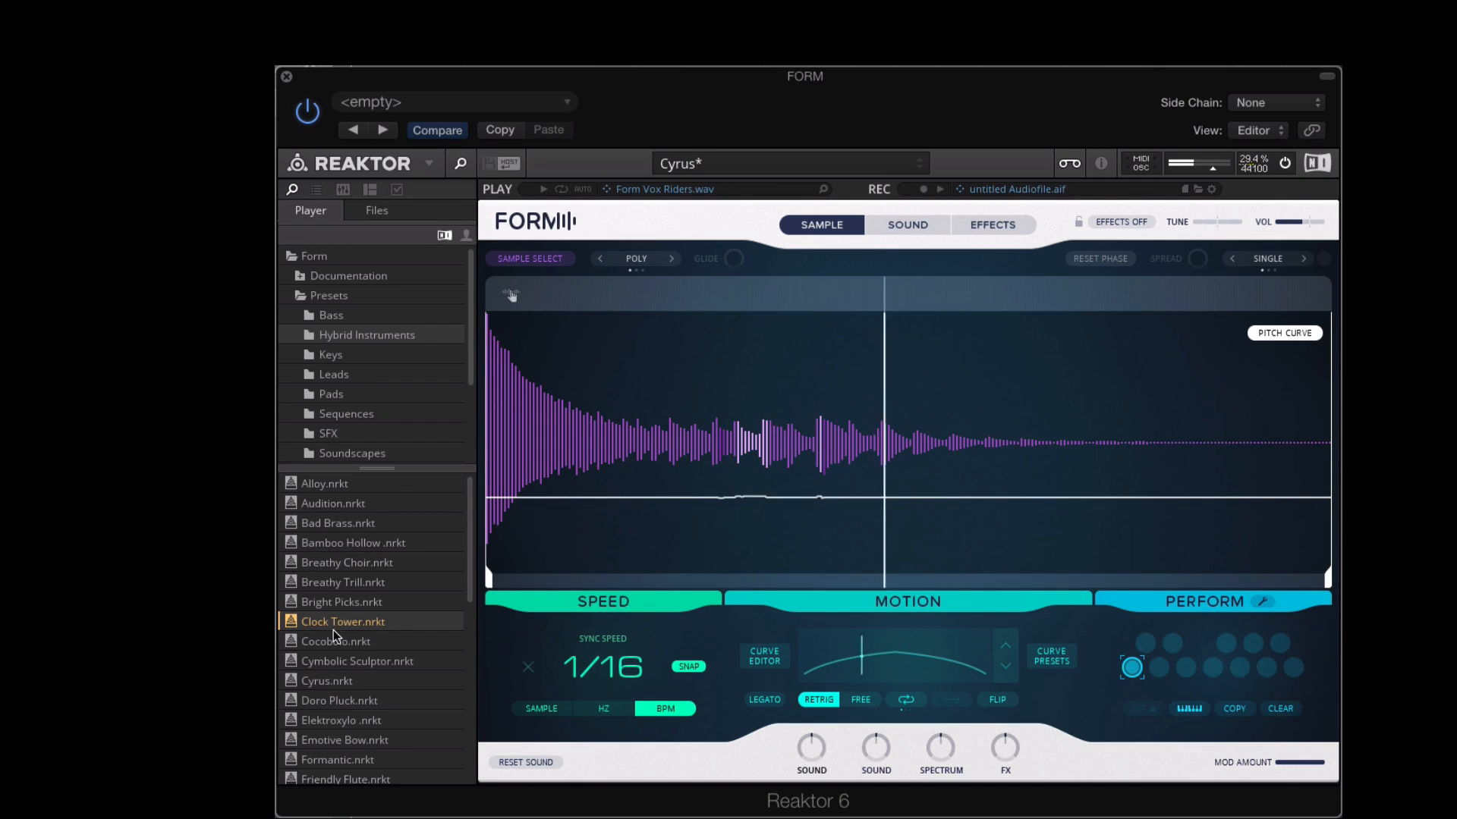
Reload the Cocobolo and Cyrus presets, and audition Doro Pluck, Mallet Mash and Friendly Flute
left_click(333, 640)
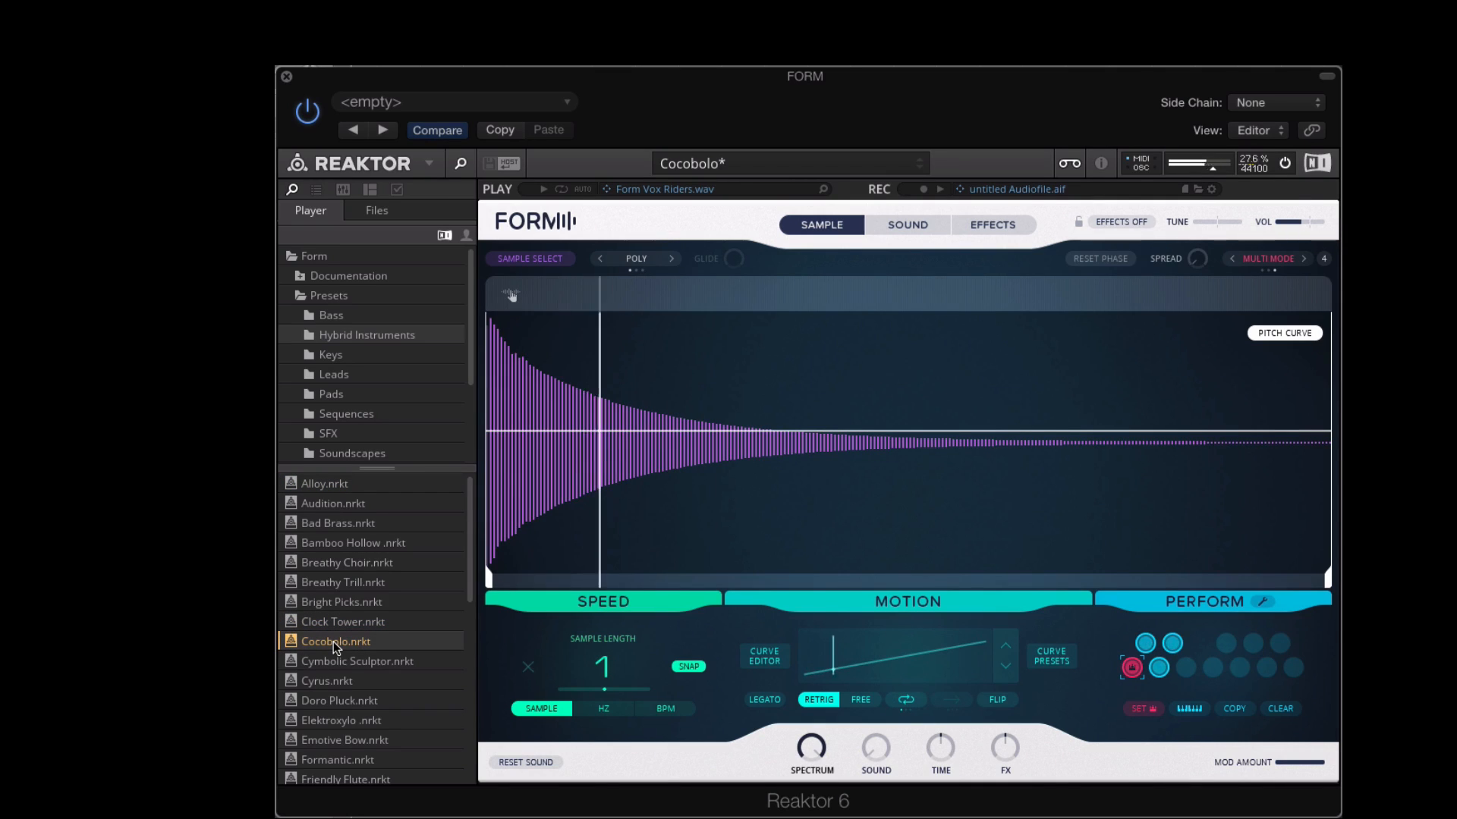
left_click(341, 678)
left_click(351, 698)
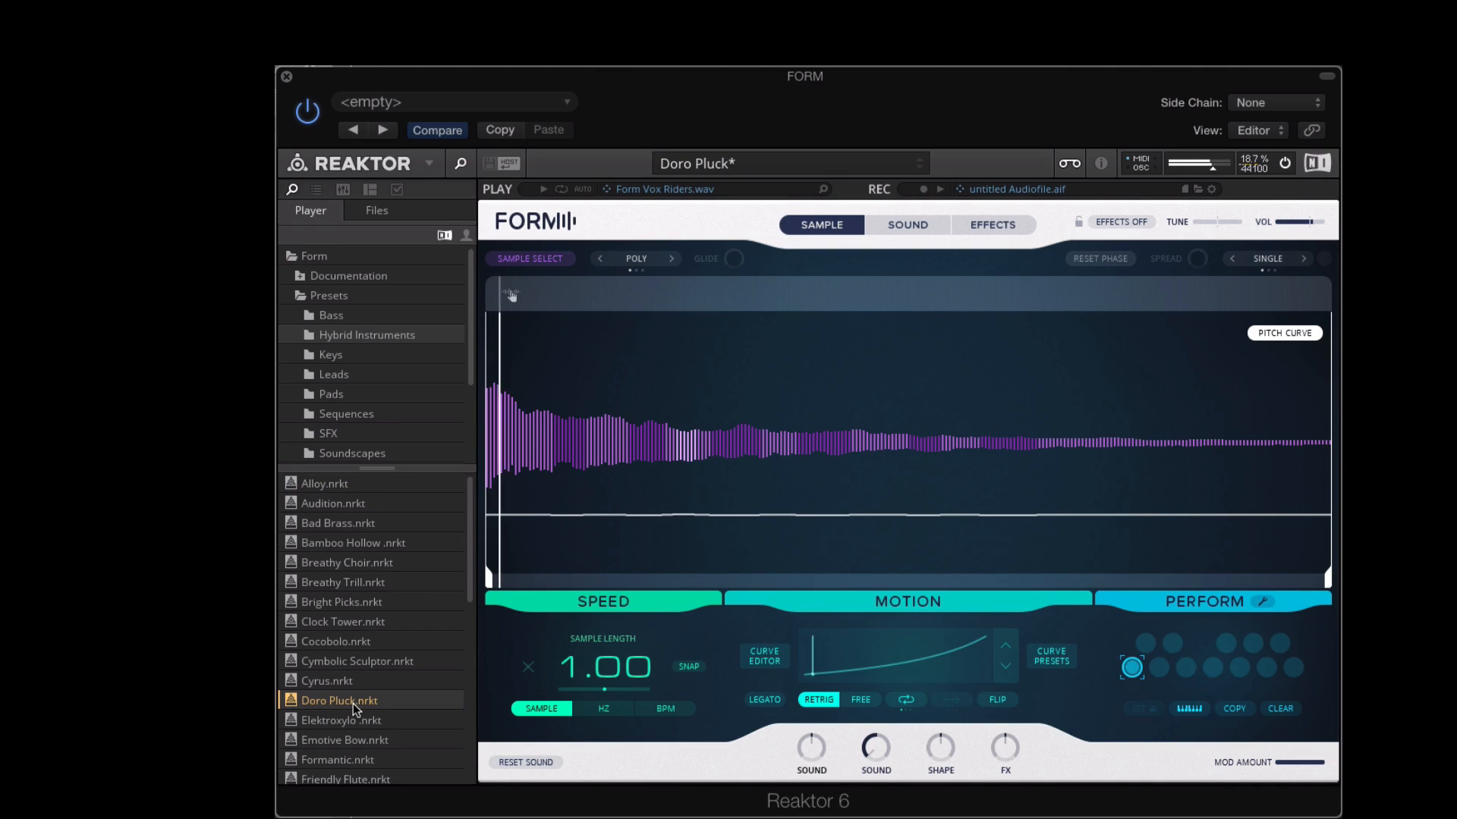
left_click(374, 759)
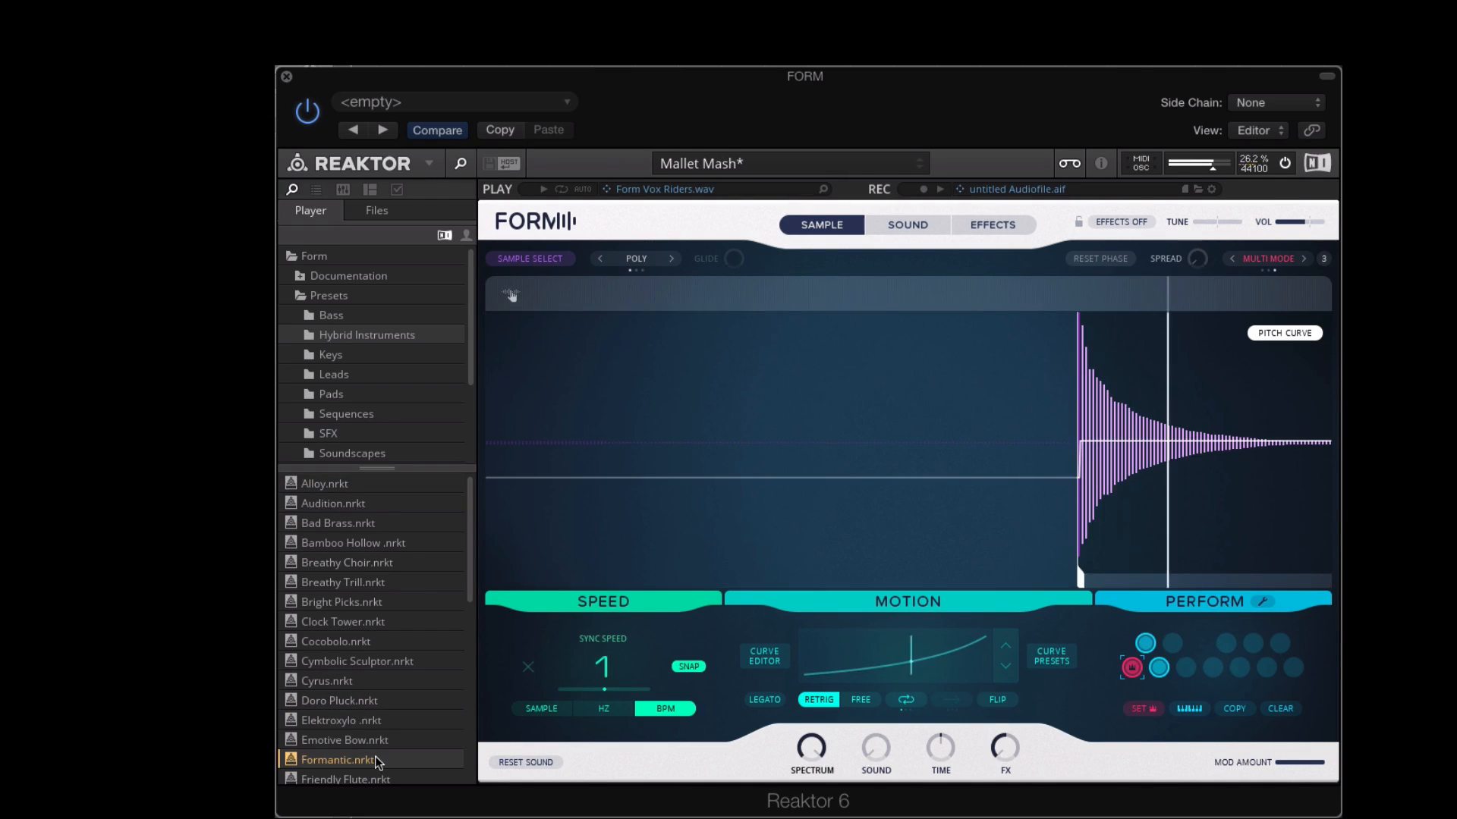
left_click(367, 760)
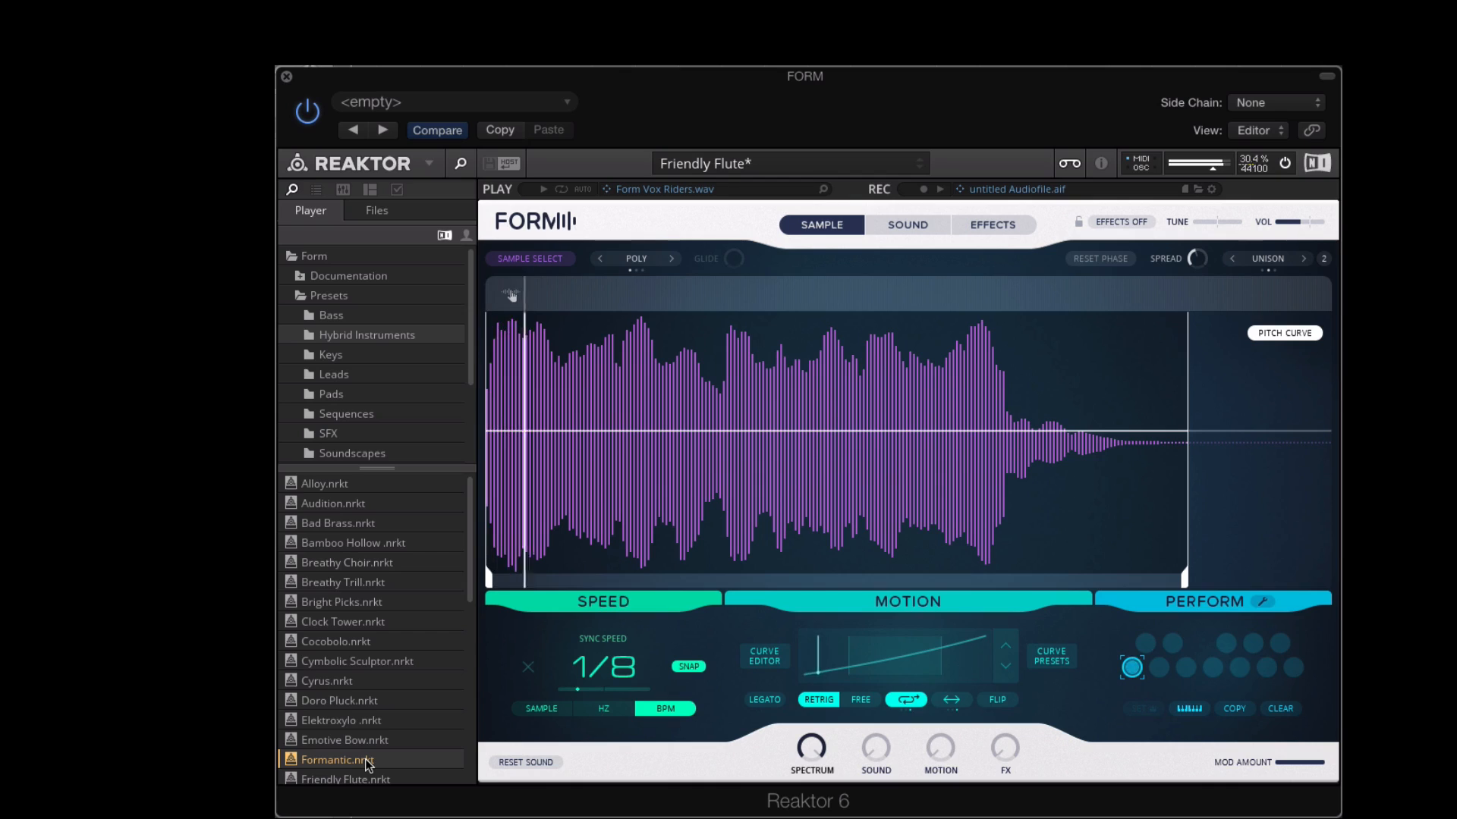
Load and audition the Hybrid Instruments presets Shift Marimba and Water Tines
scroll(363, 749, "down", 10)
double_click(357, 751)
scroll(357, 750, "down", 10)
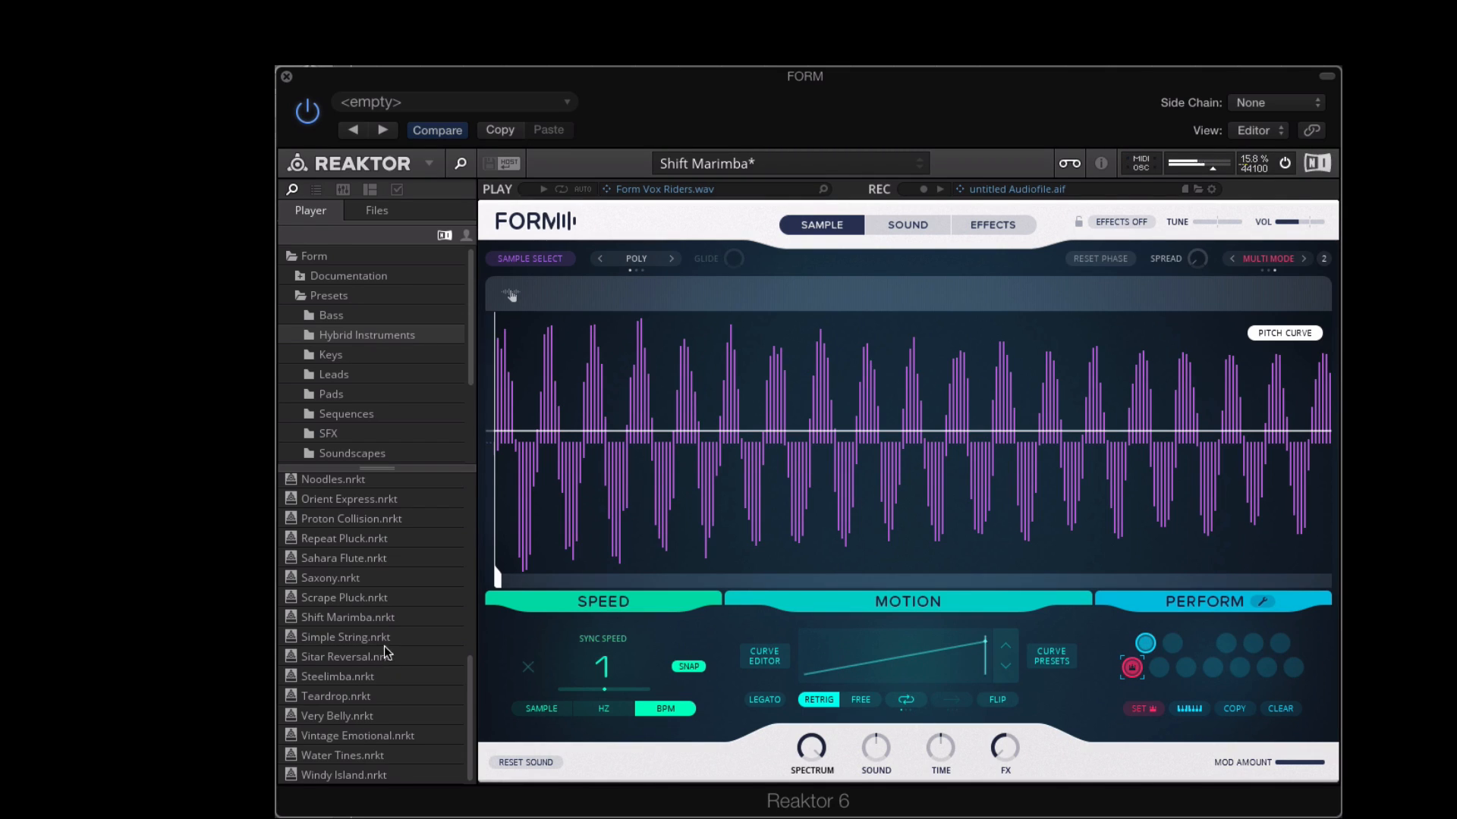
double_click(353, 756)
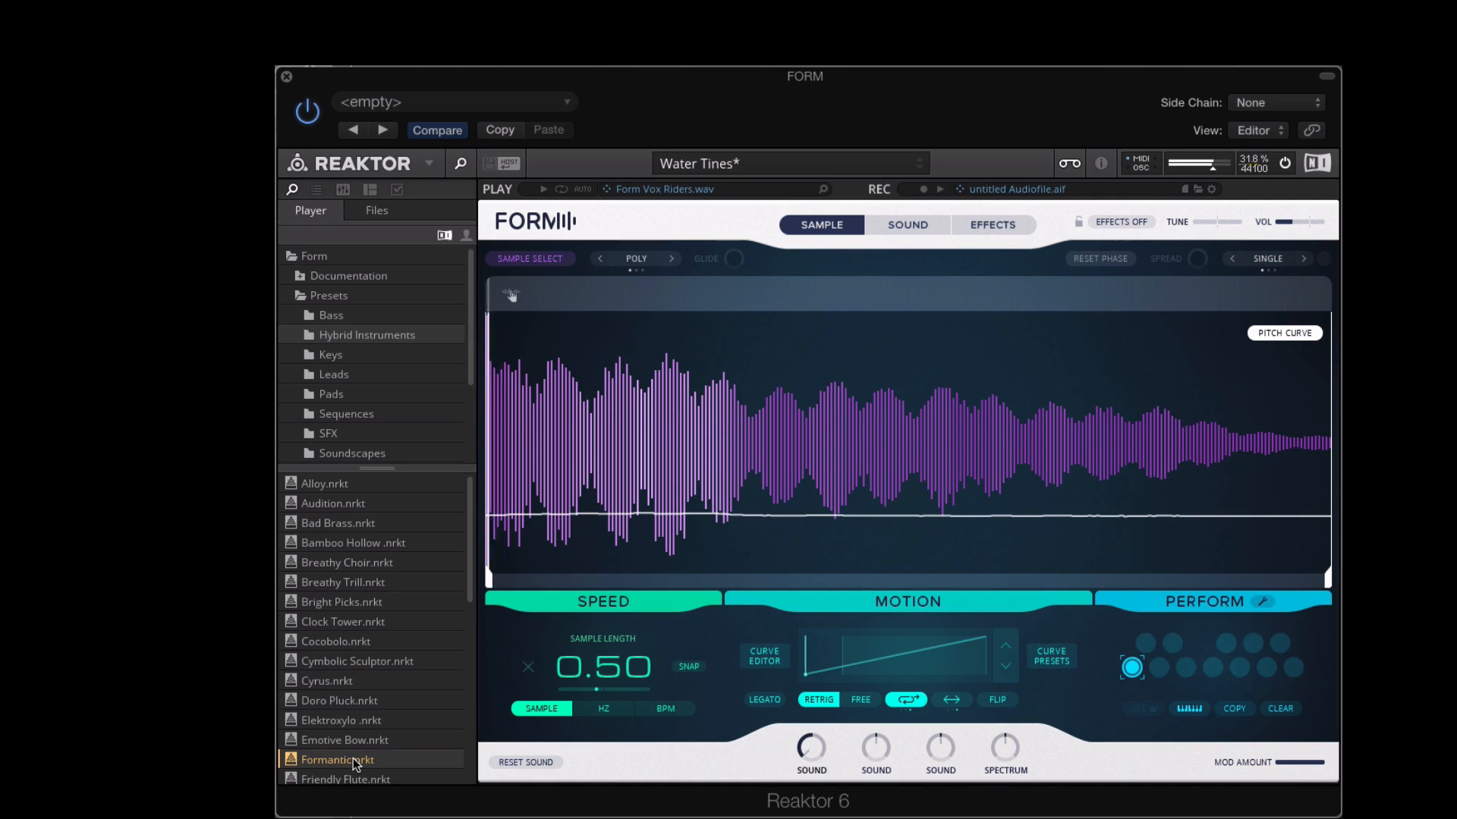
Load and audition the Hybrid Instruments presets Teardrop and Sahara Flute
scroll(352, 758, "down", 10)
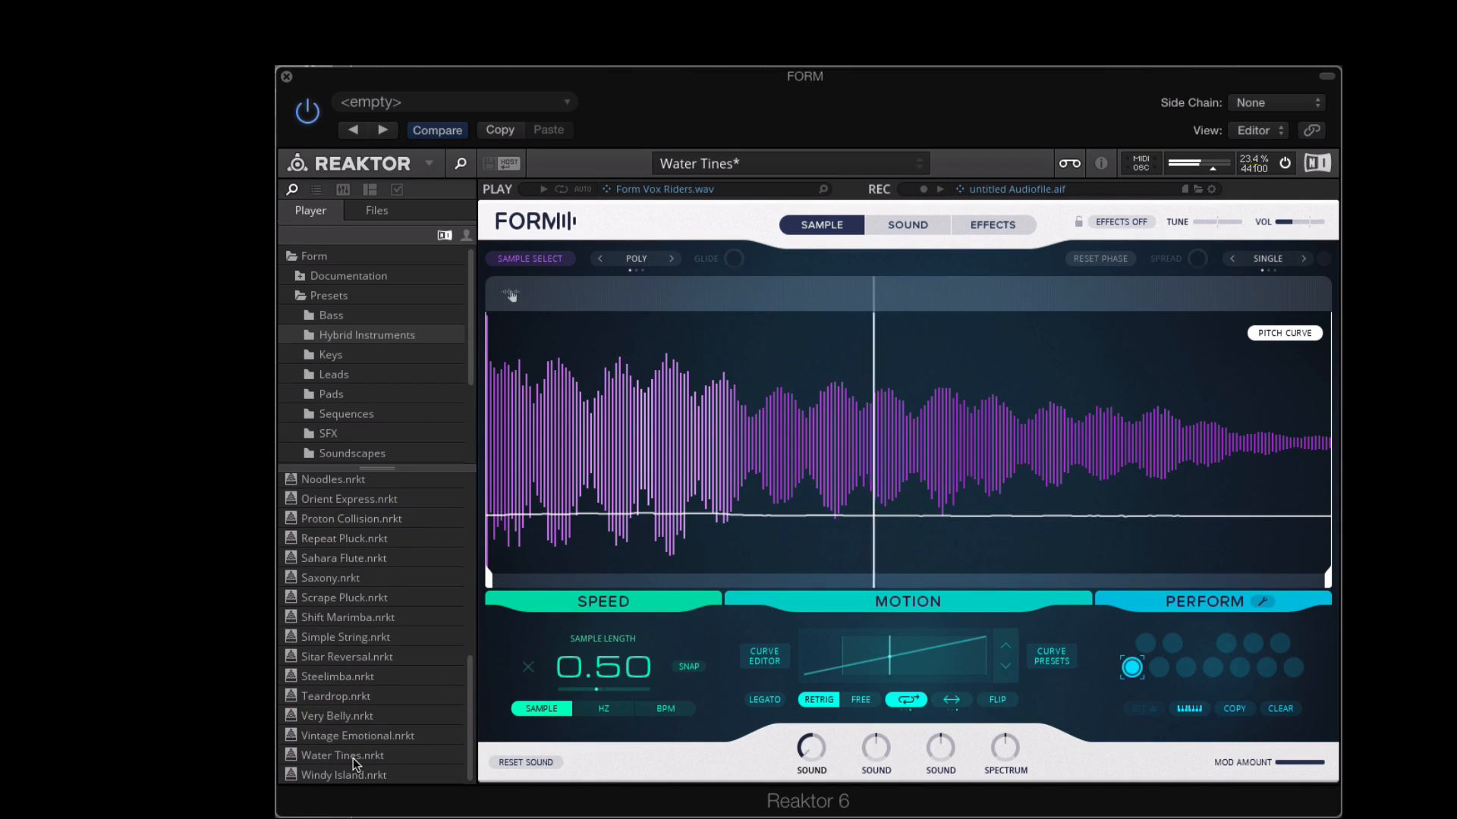
left_click(348, 696)
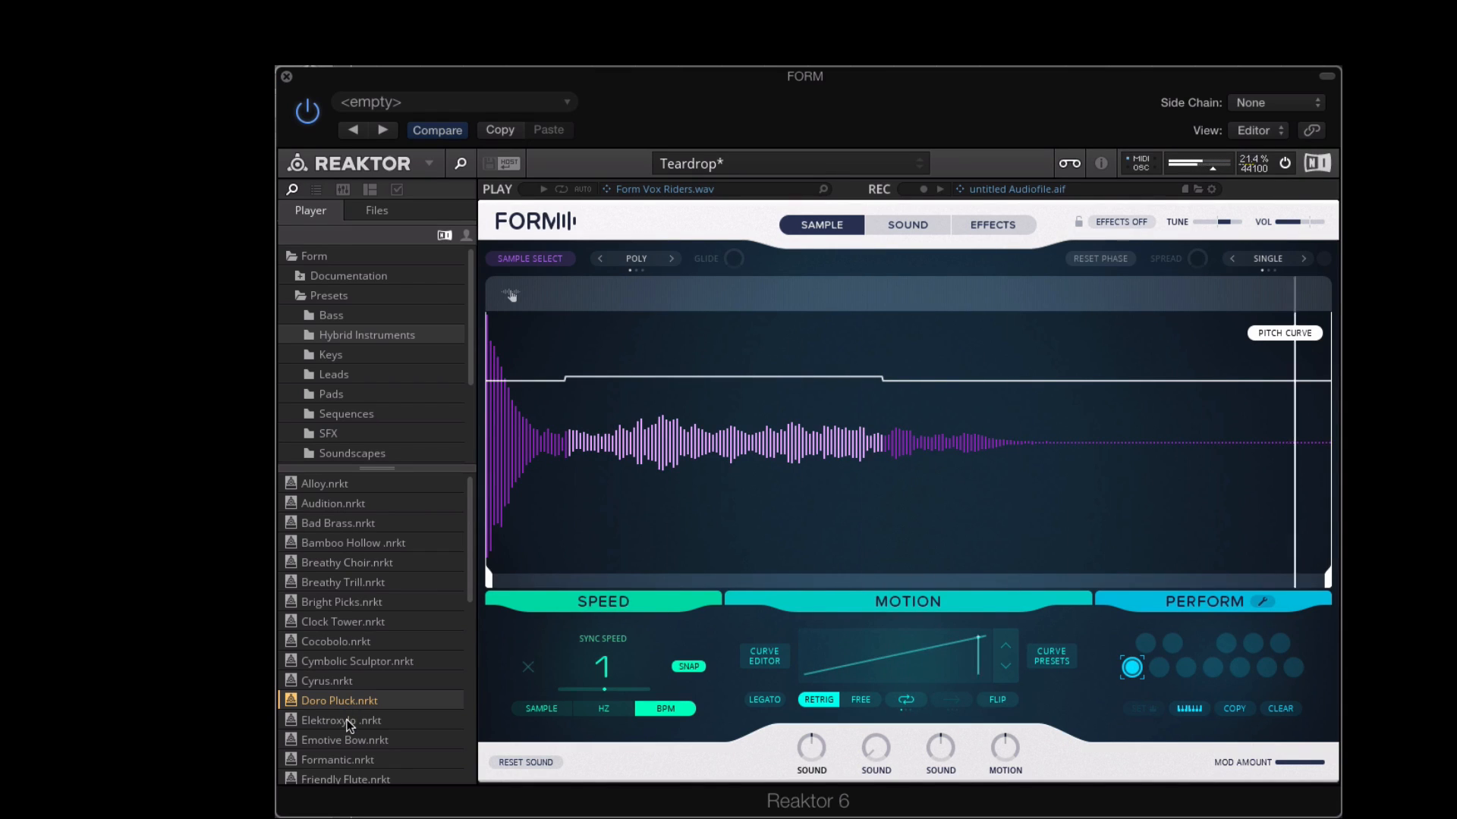
scroll(372, 636, "down", 10)
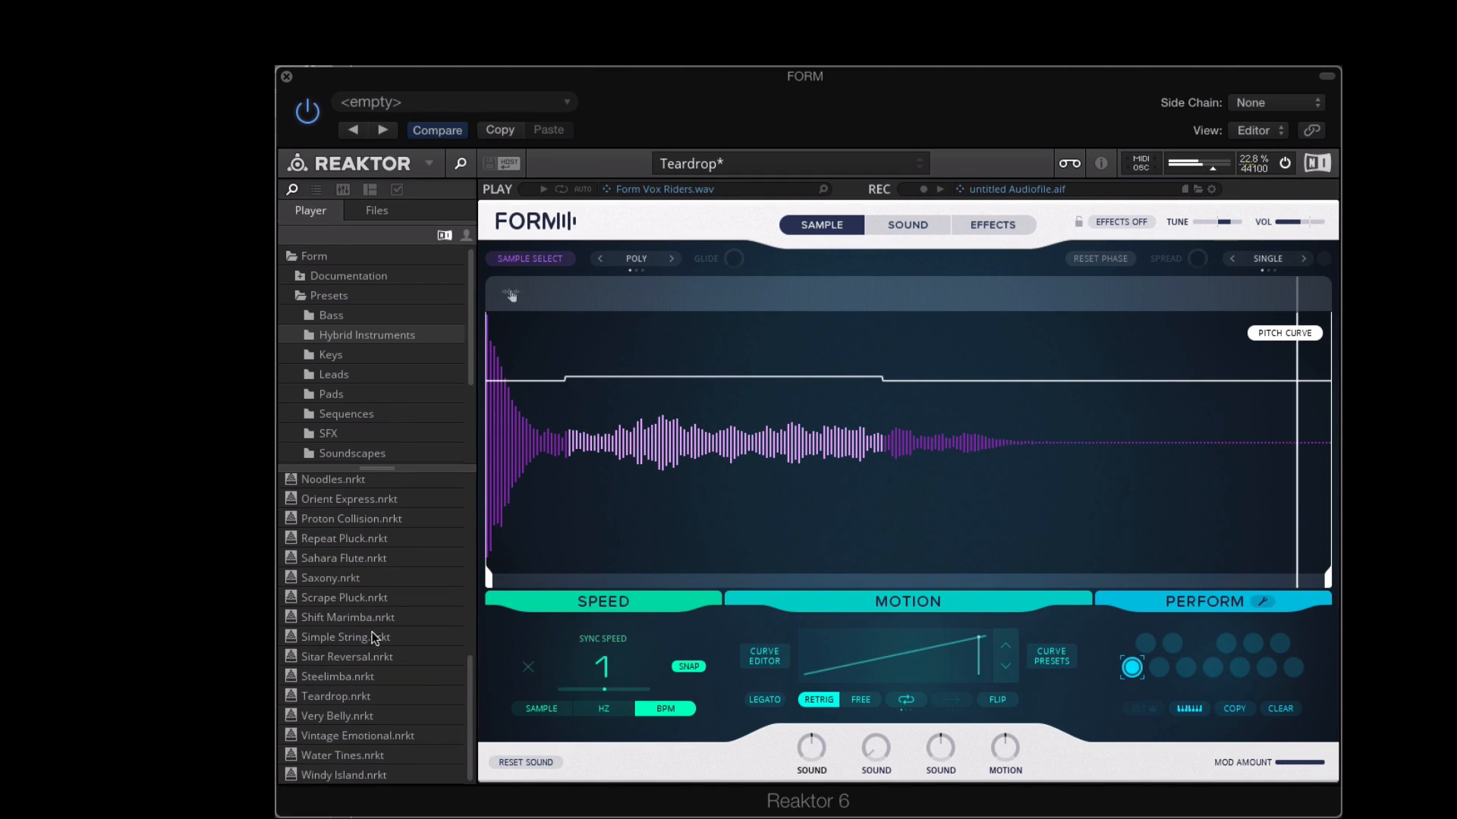
left_click(348, 562)
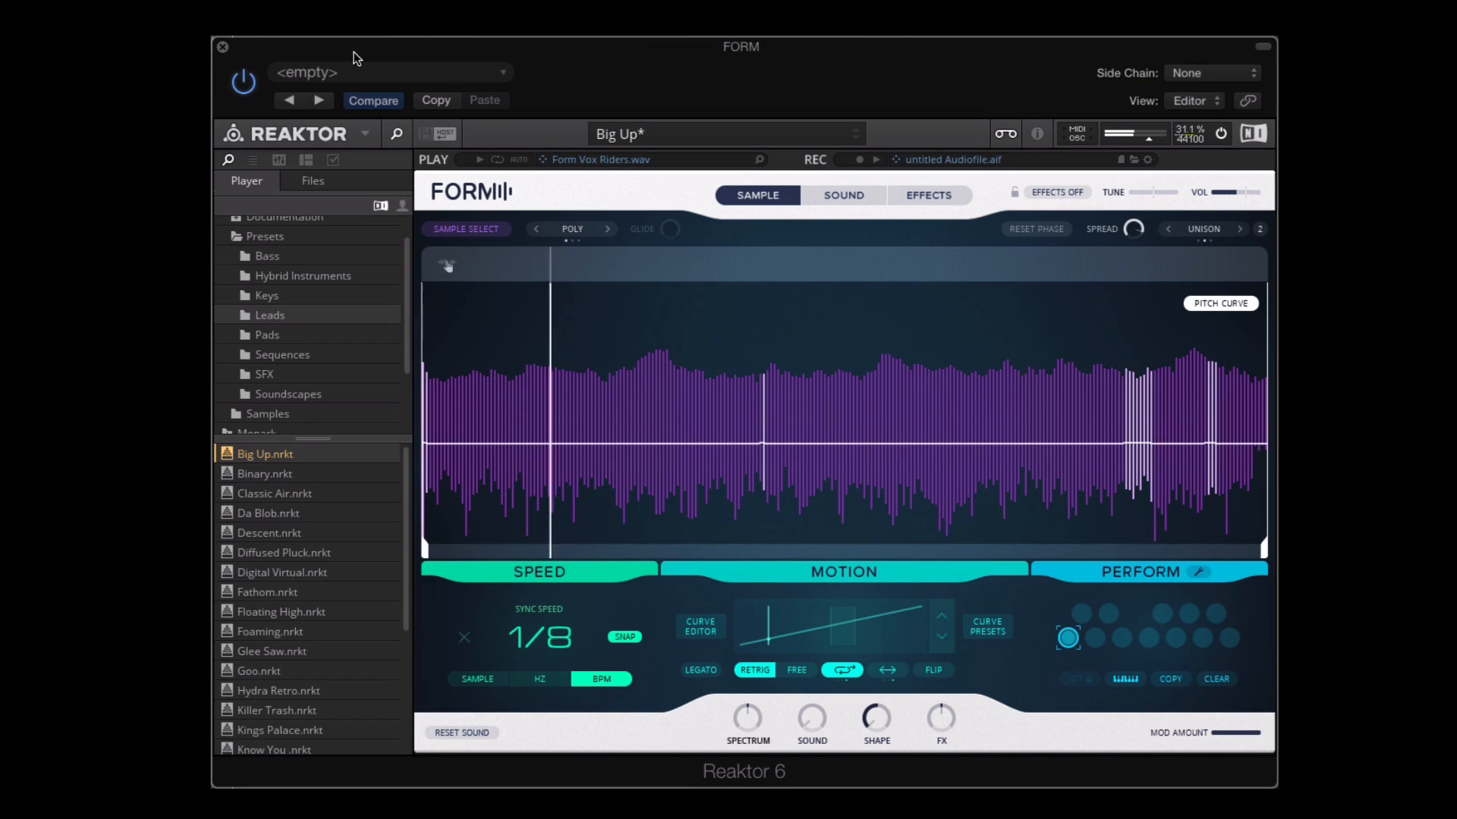
Load and audition the Leads presets Binary, Classic Air, Da Blob, Descent, Diffused Pluck and Digital Virtual in turn
left_click(285, 475)
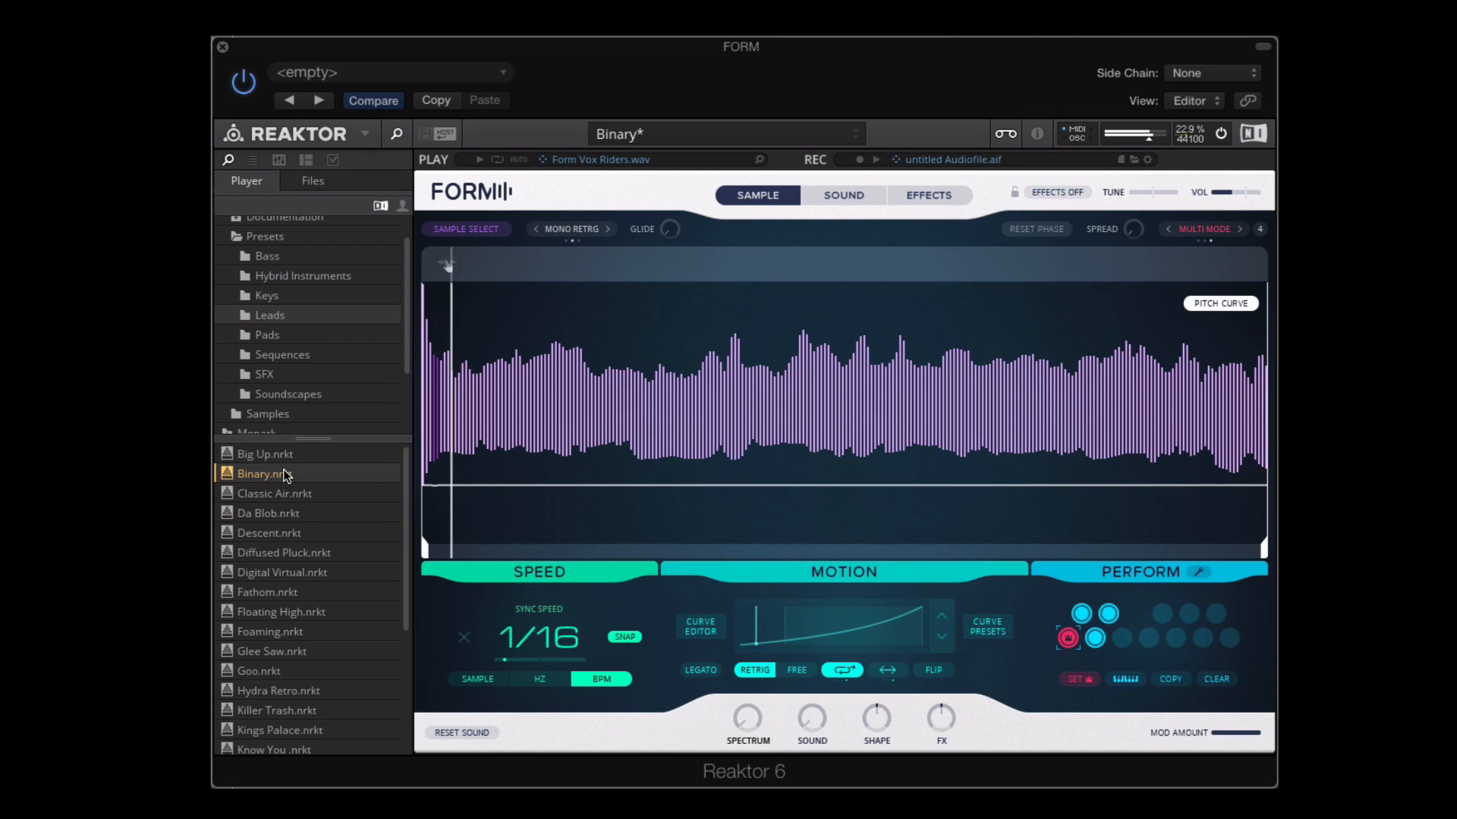
left_click(316, 495)
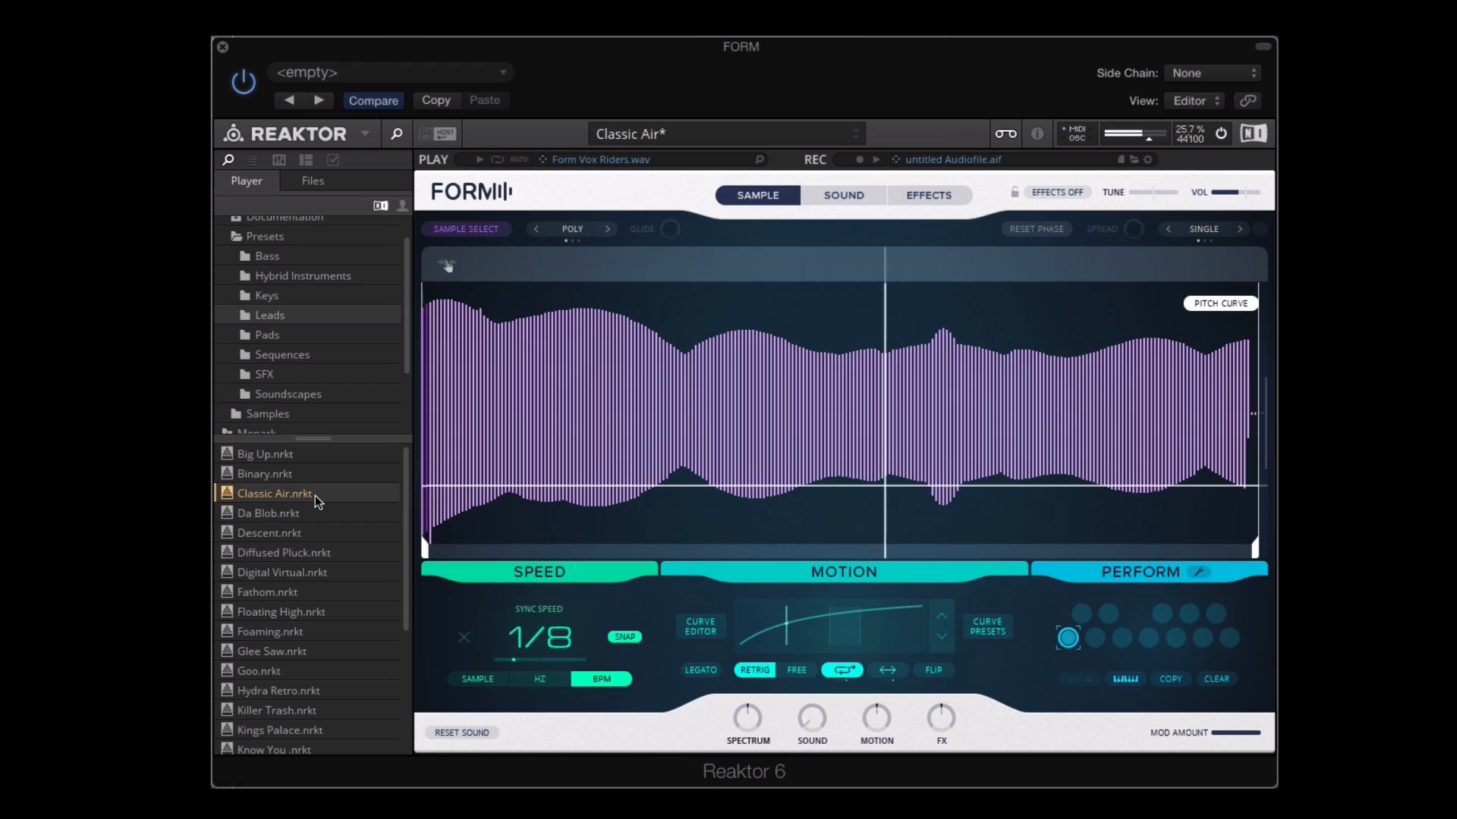
left_click(311, 516)
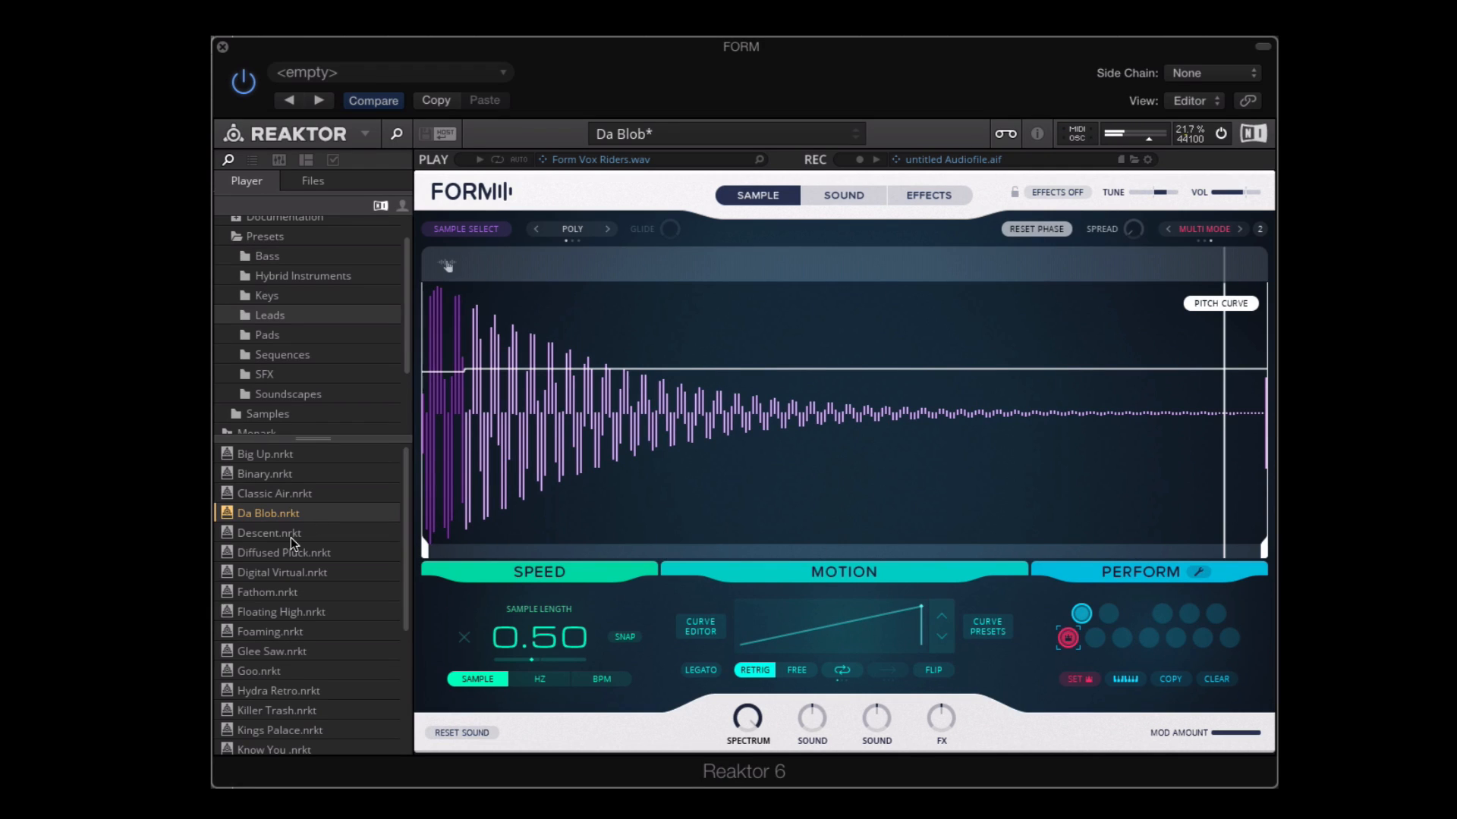
left_click(289, 536)
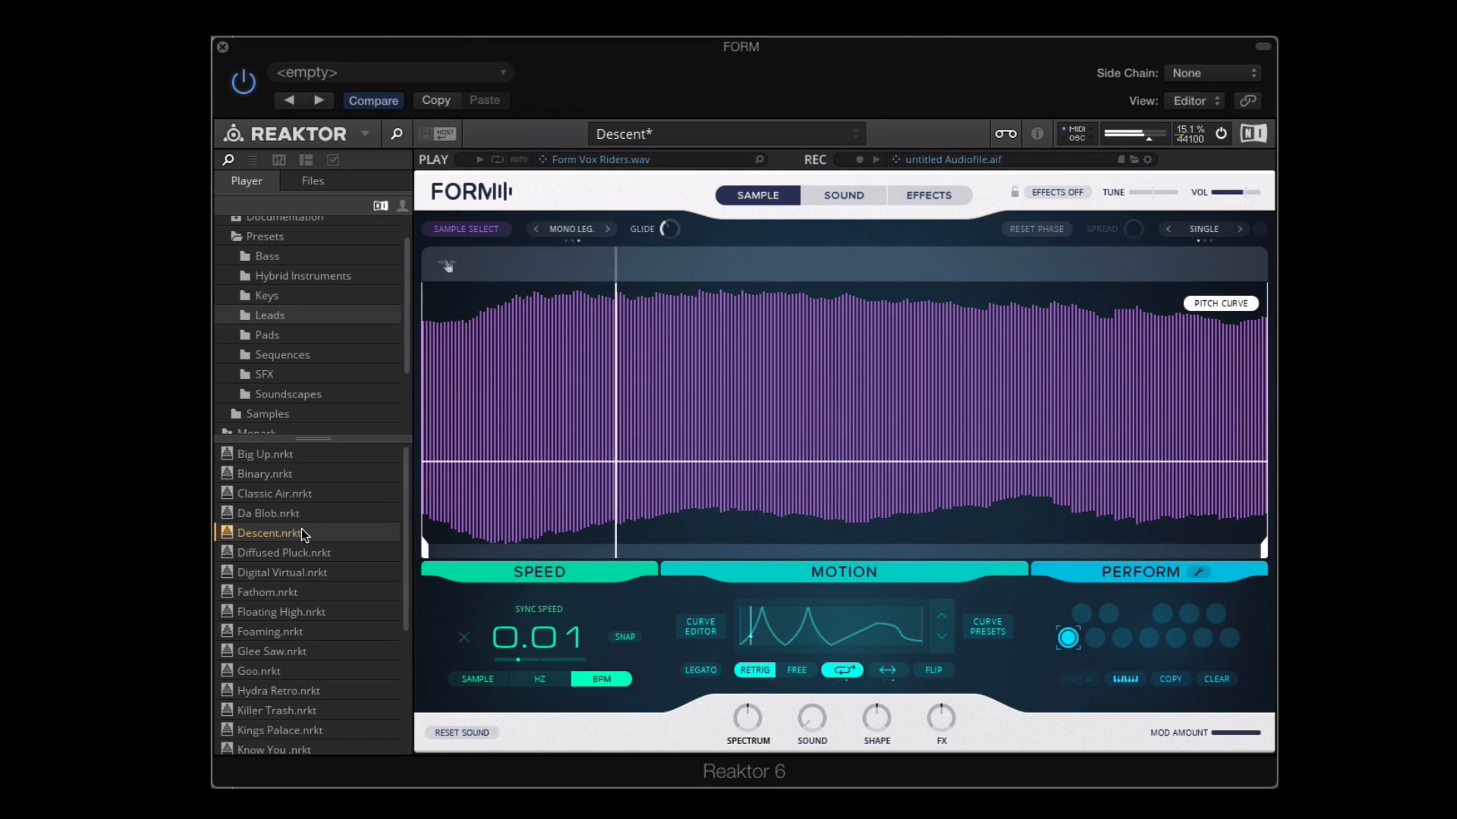
left_click(316, 555)
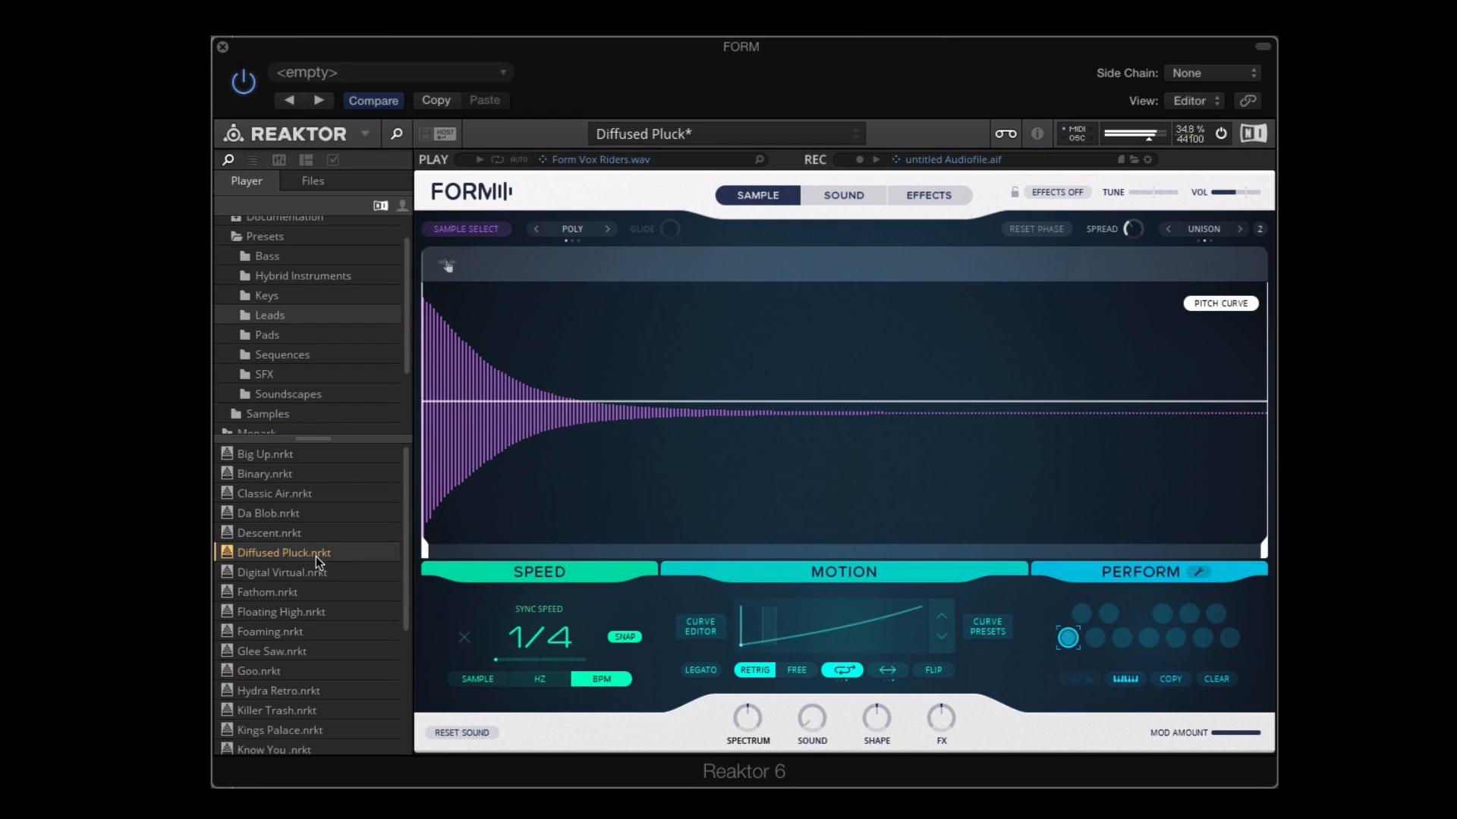
double_click(318, 575)
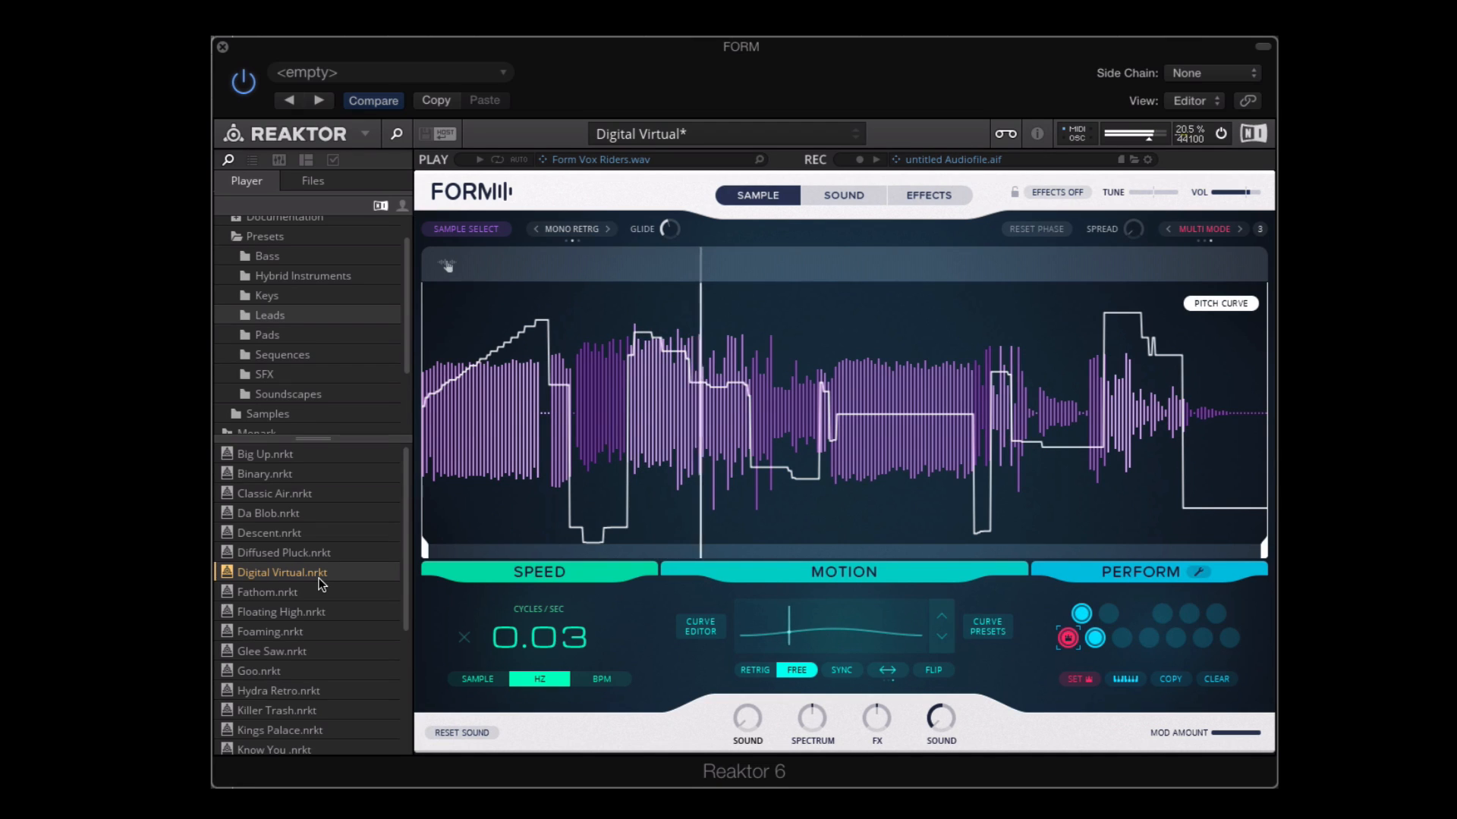
Load and audition the Leads presets Floating High, Foaming and Sea Hawk
left_click(304, 611)
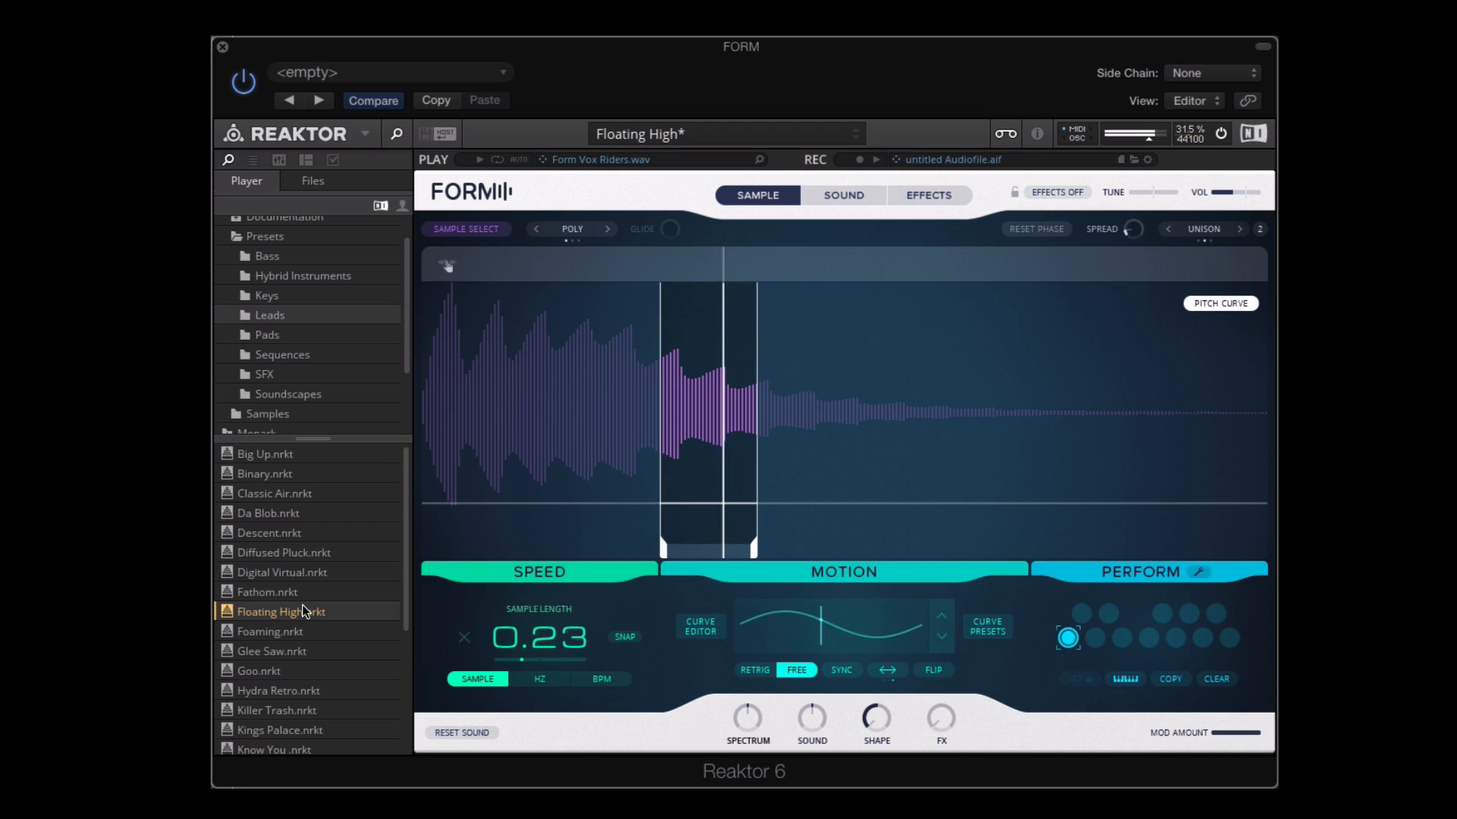
double_click(321, 630)
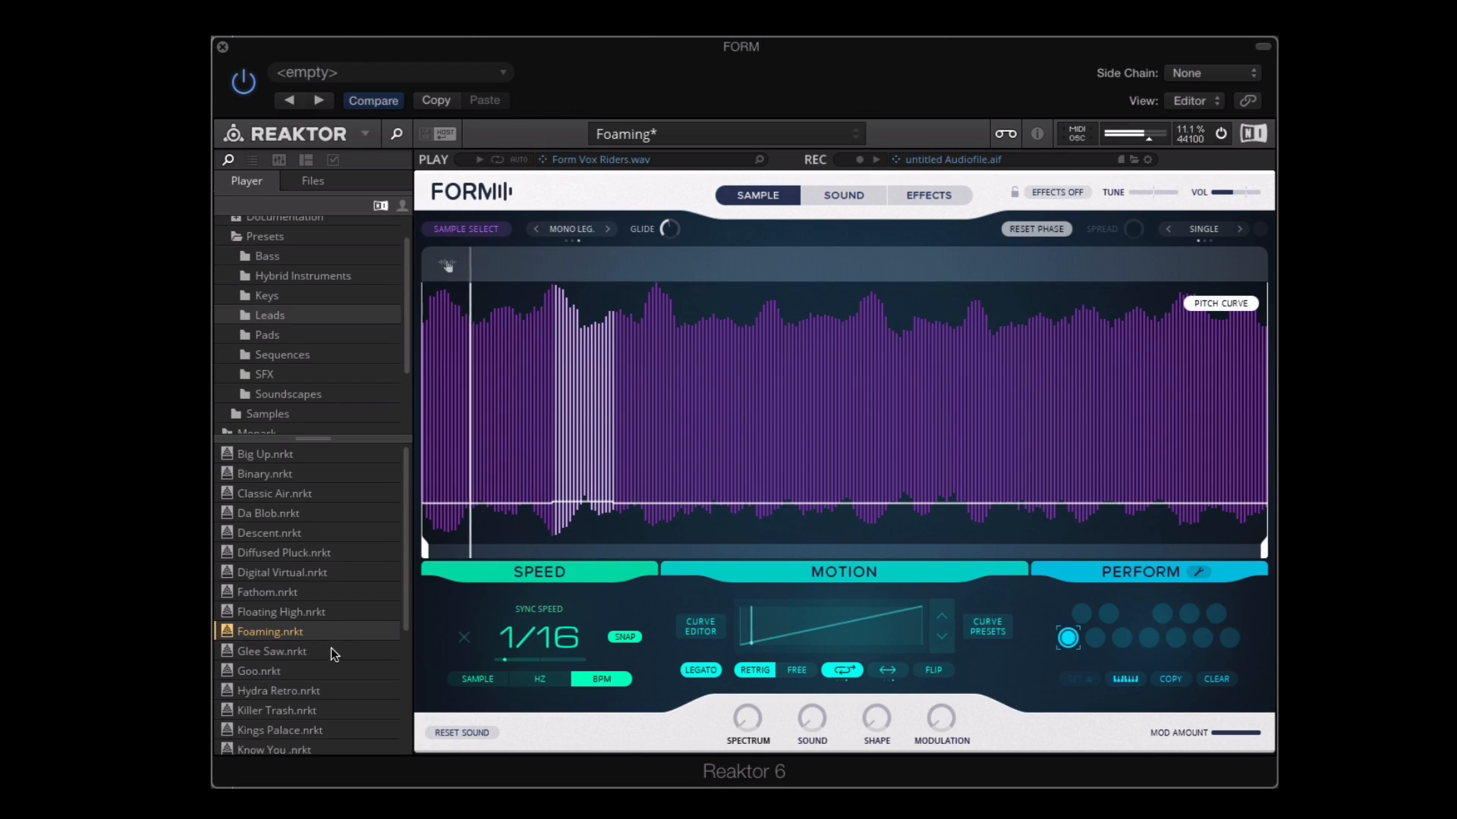
scroll(329, 653, "down", 5)
double_click(324, 651)
double_click(323, 650)
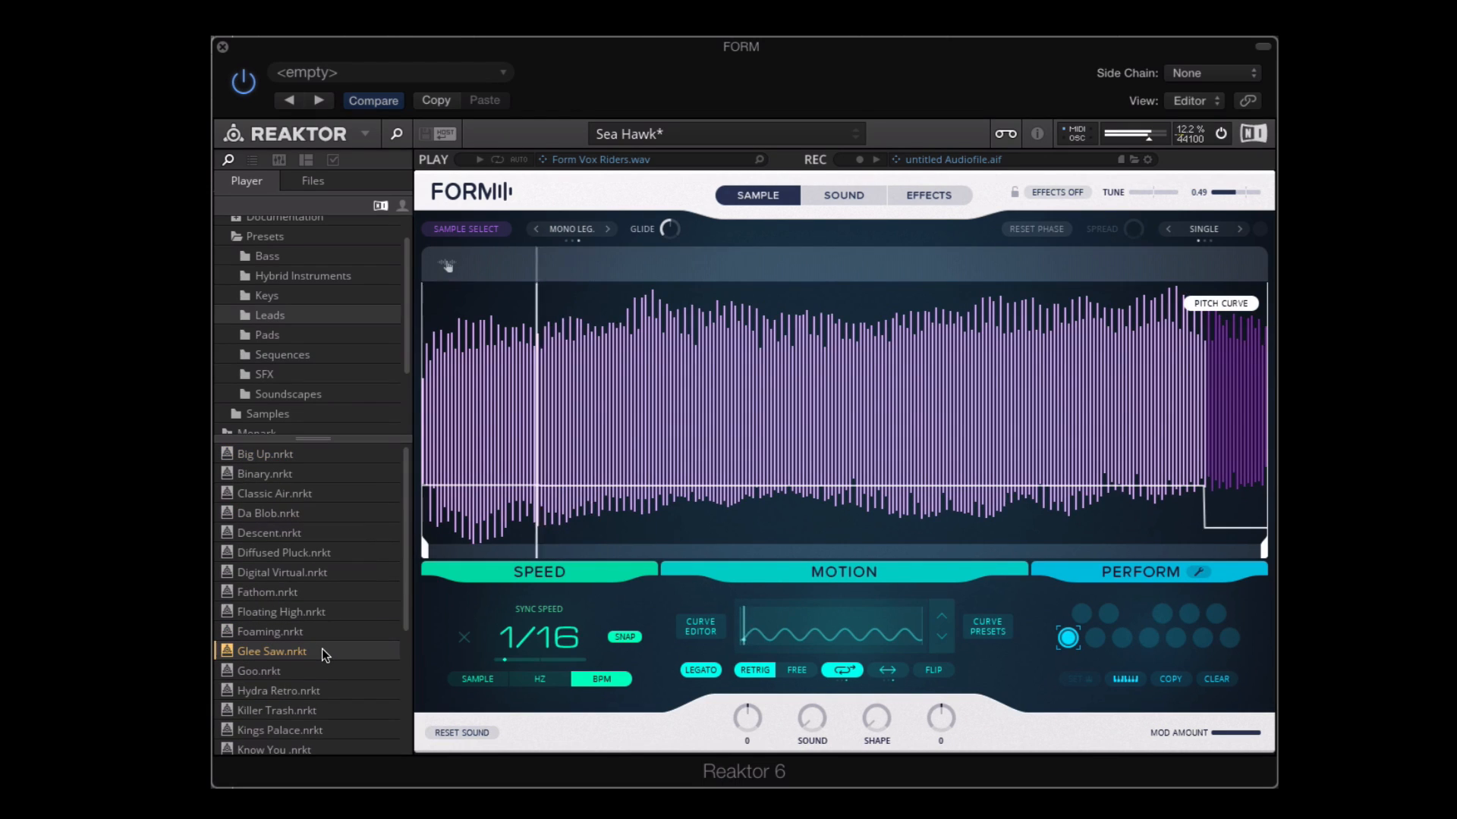
key("XF86AudioRaiseVolume")
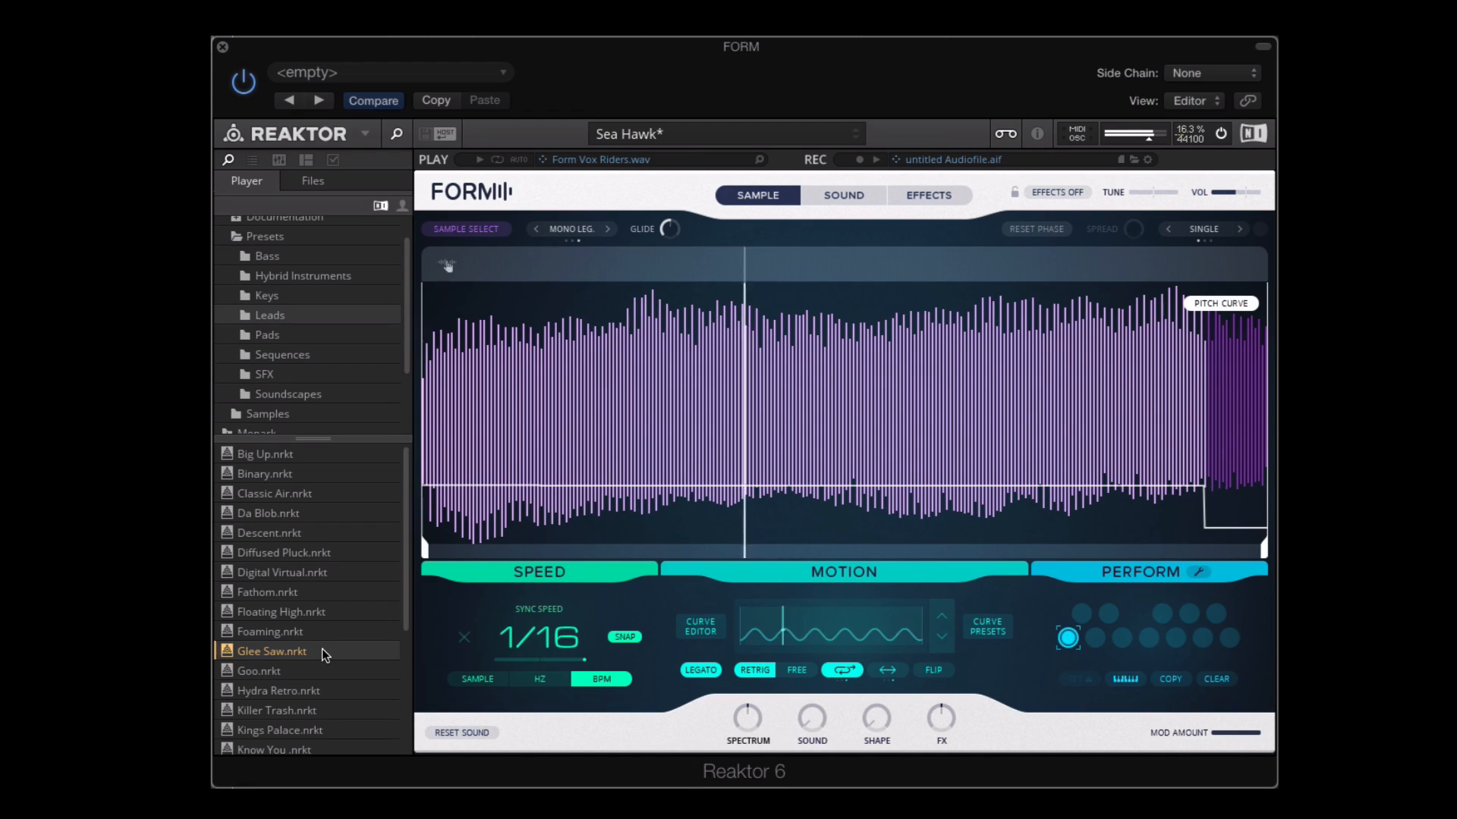
Load and audition the Leads presets Killer Trash, Sublead and Kings Palace
left_click(297, 709)
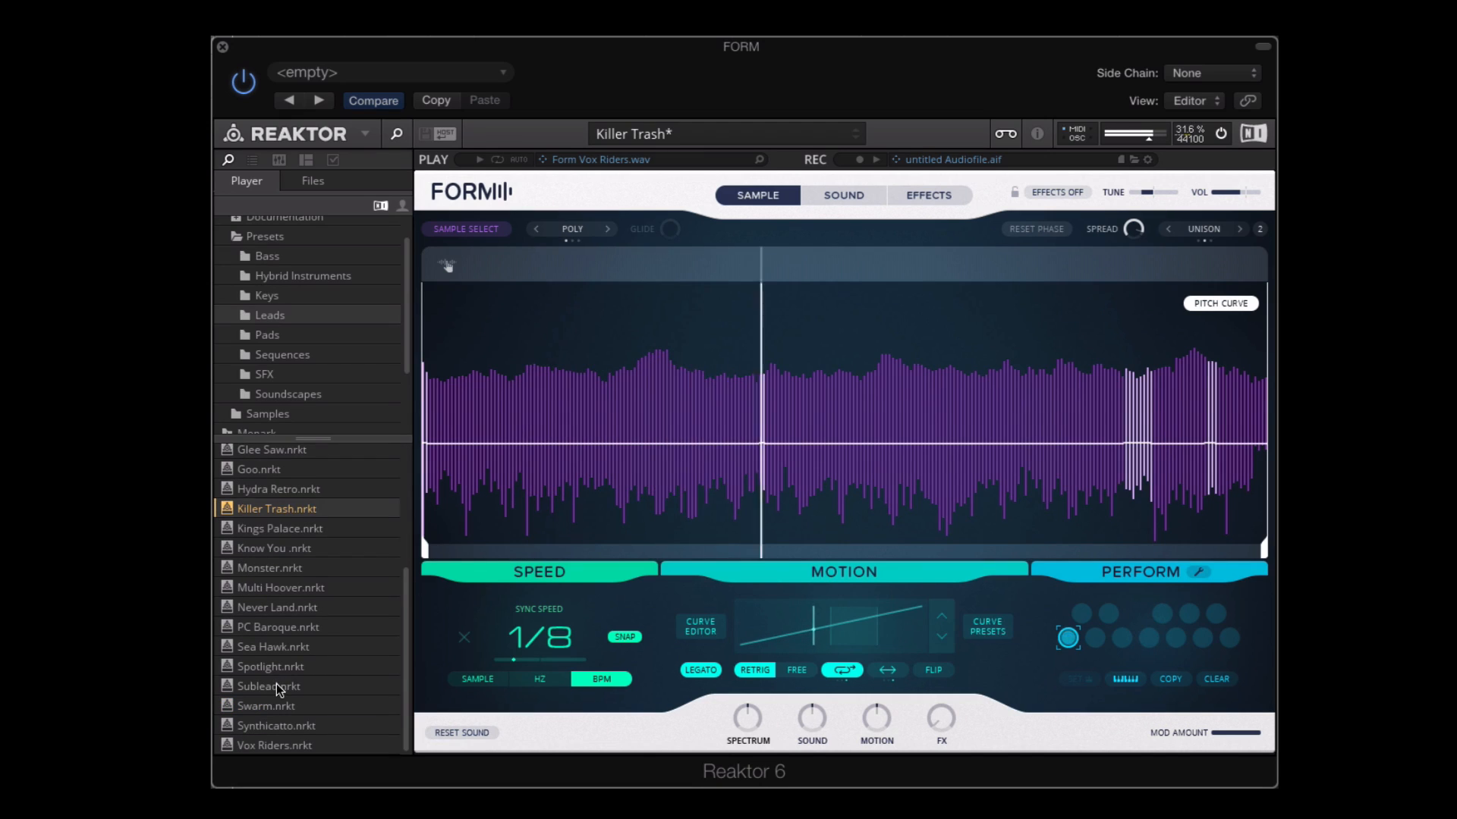
left_click(276, 690)
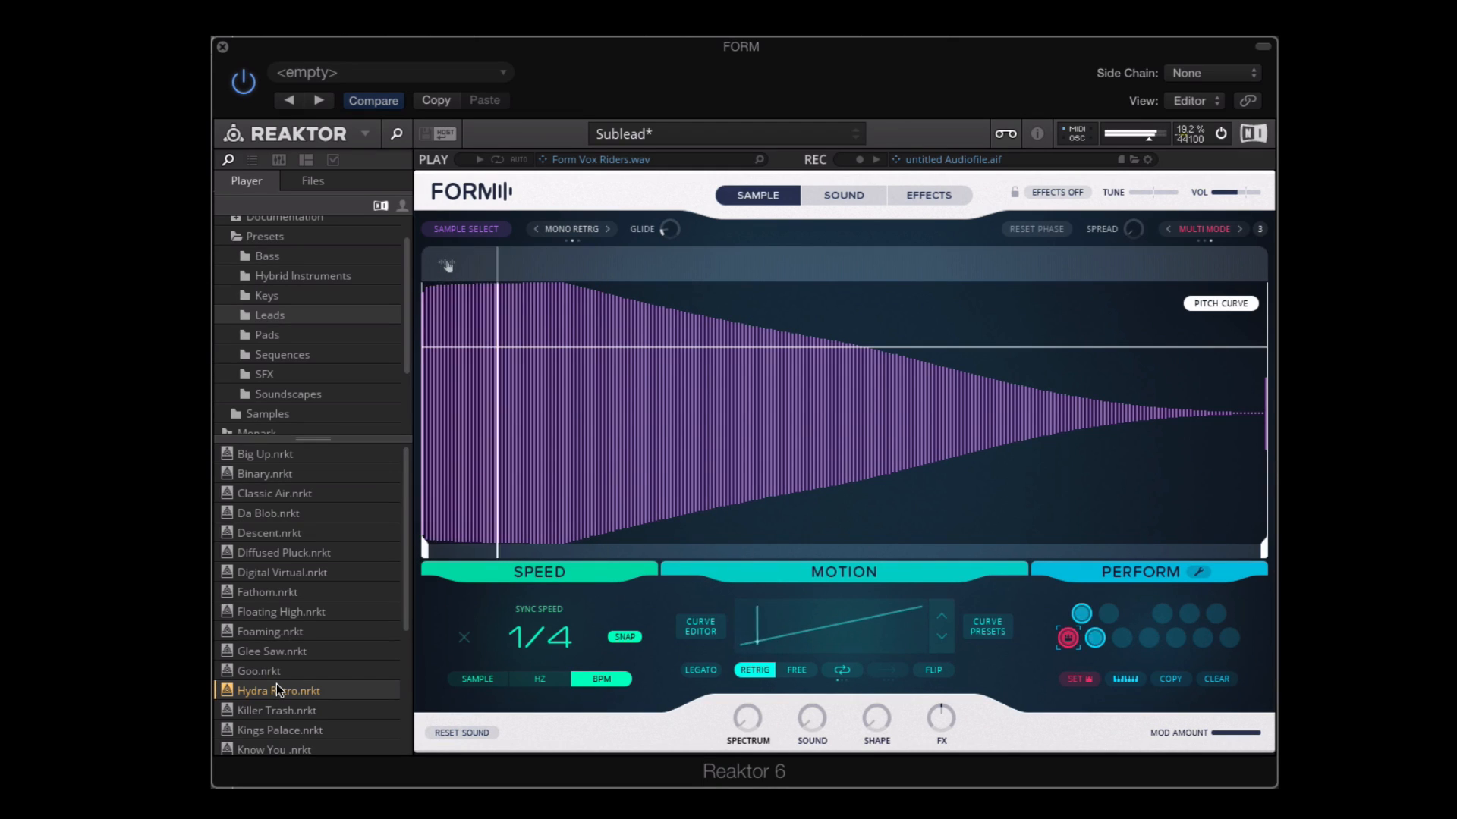
left_click(262, 725)
scroll(274, 725, "down", 5)
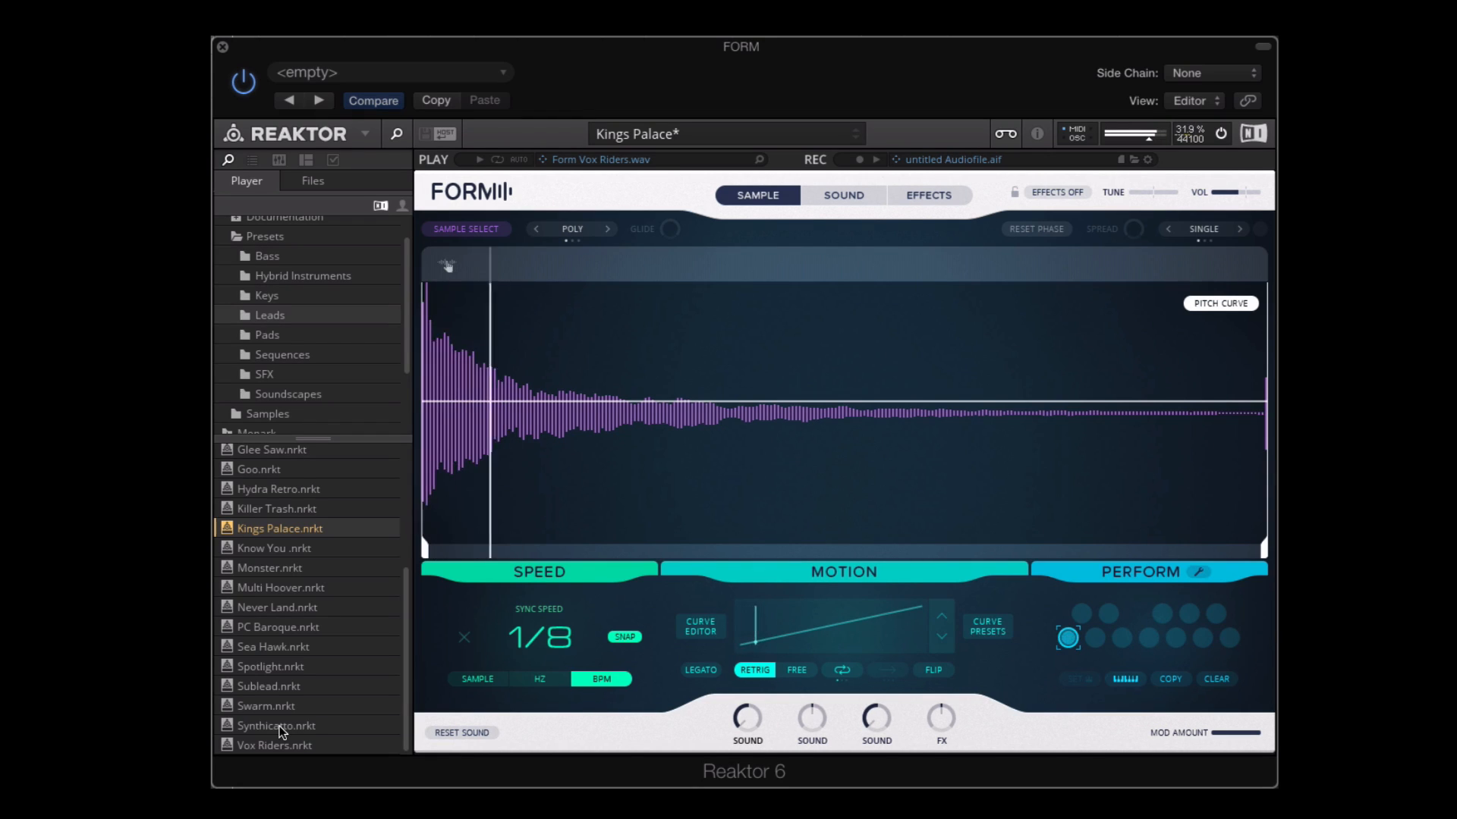
Load and audition the Leads presets Synthicatto and Swarm
double_click(299, 718)
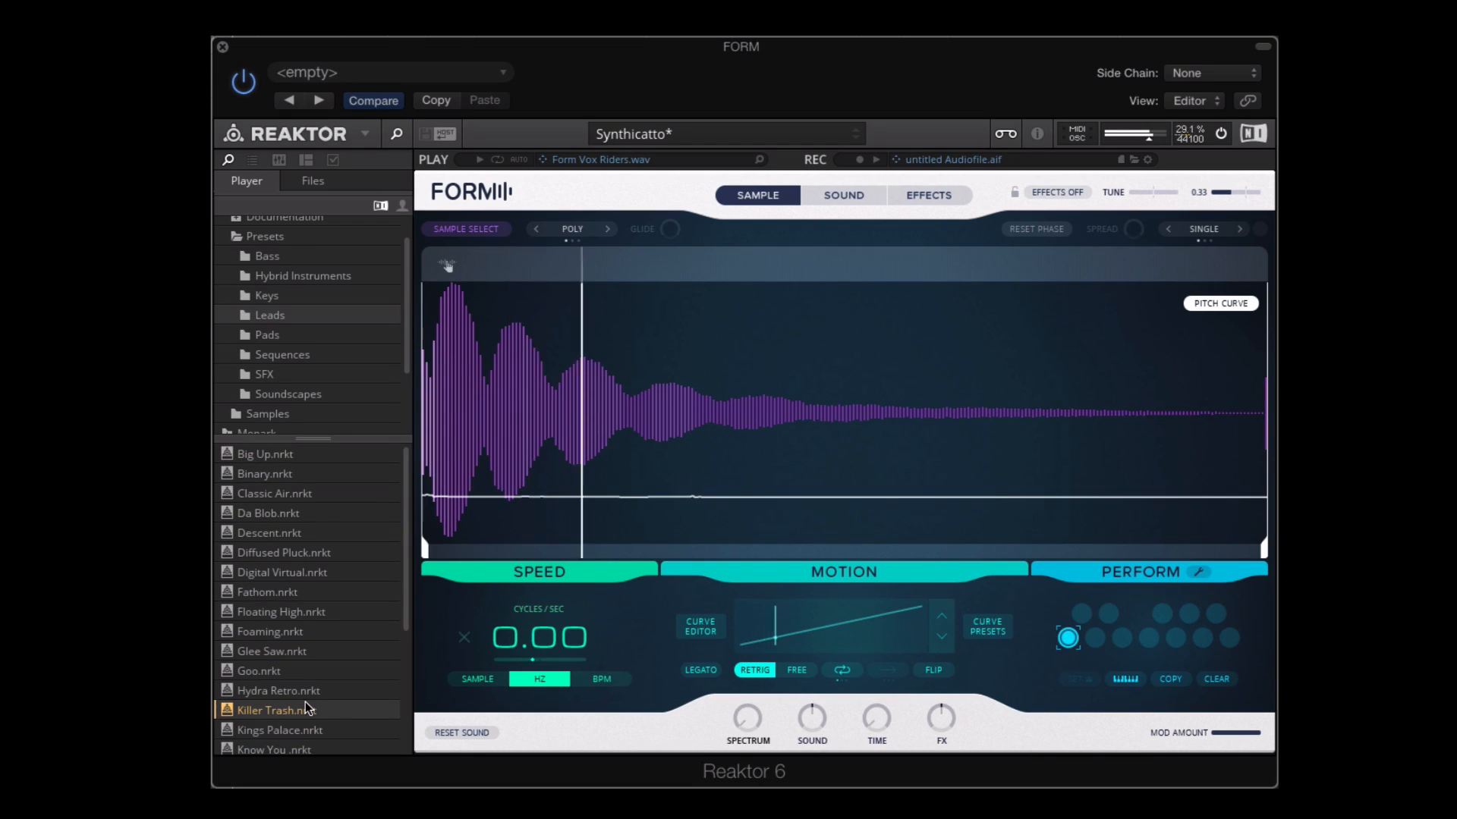
double_click(262, 706)
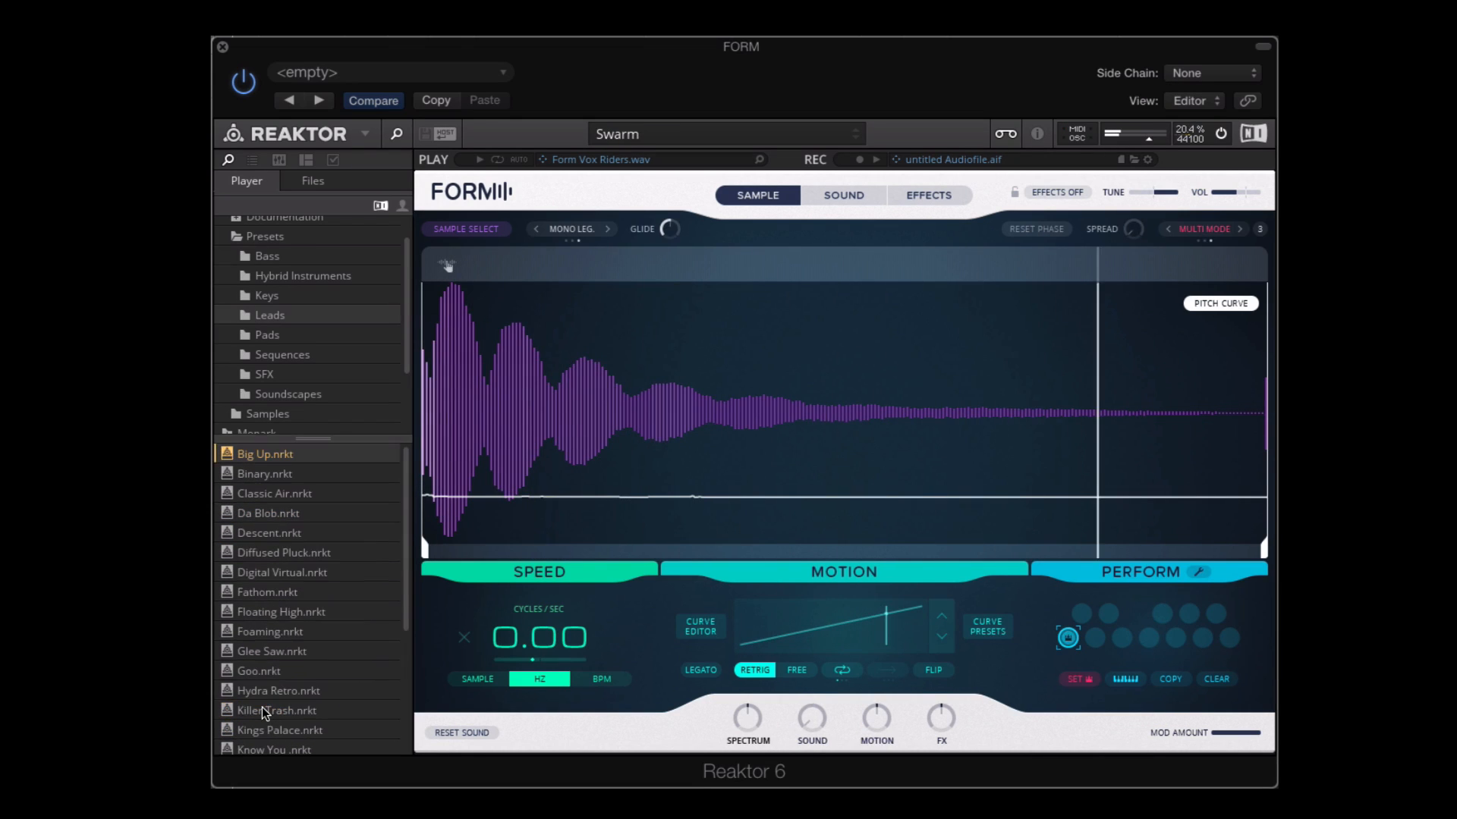
scroll(260, 701, "down", 3)
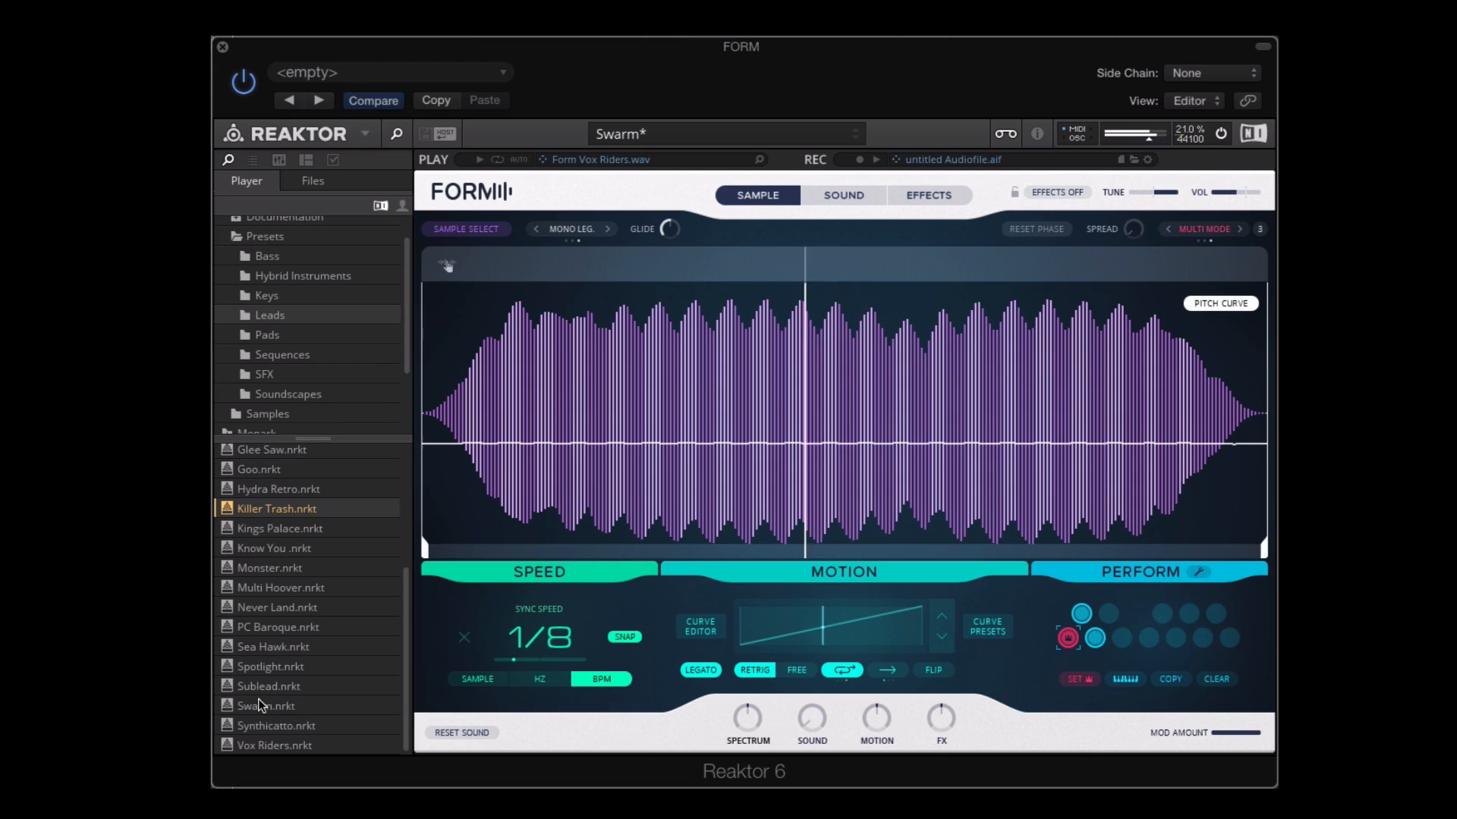
scroll(257, 699, "up", 4)
left_click(257, 701)
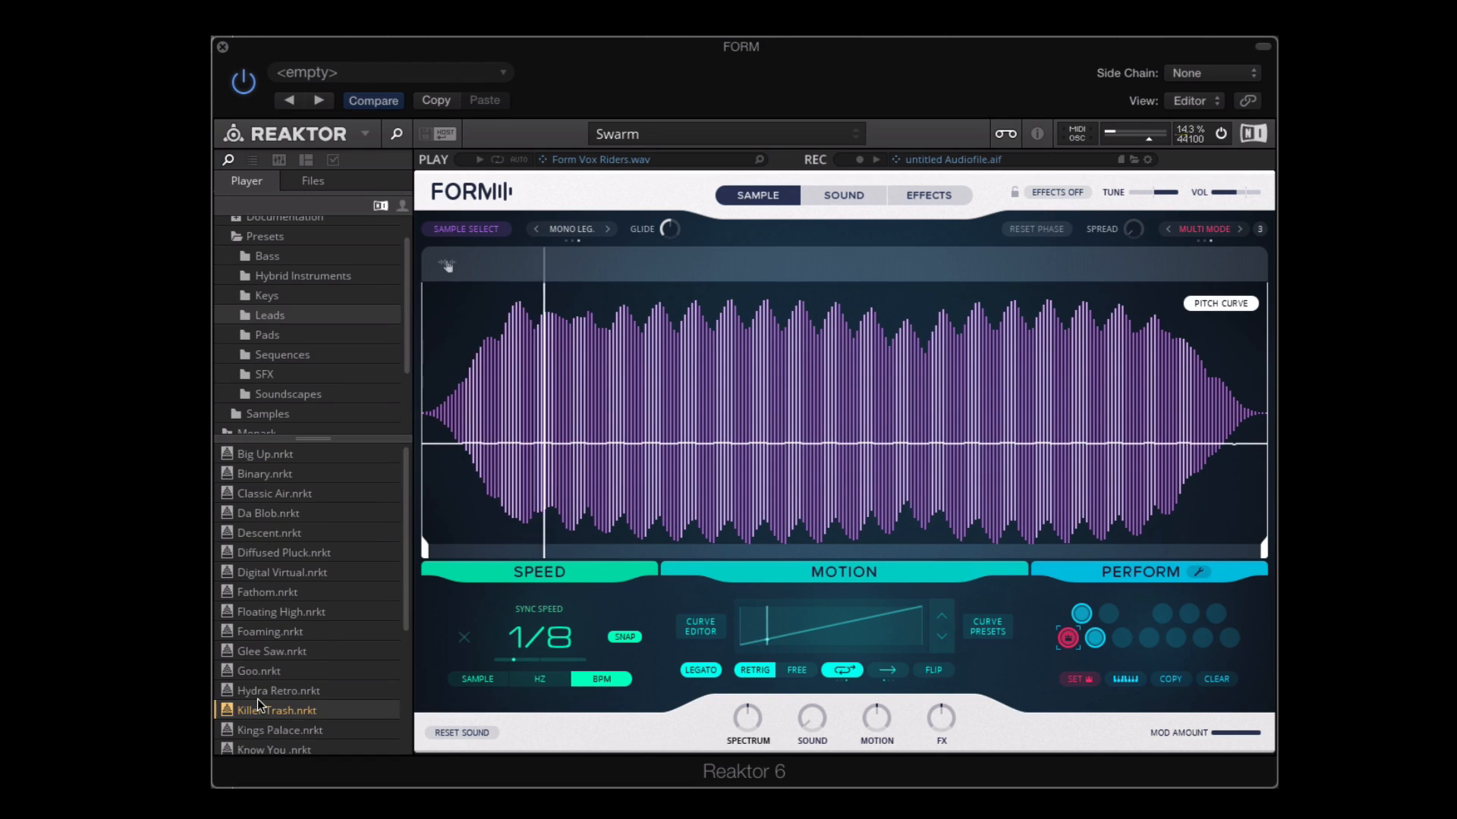
Switch to the Pads presets and audition Aeon, Beau Strings, Blue Diamond, Braun and Canyon Digital in turn
double_click(269, 533)
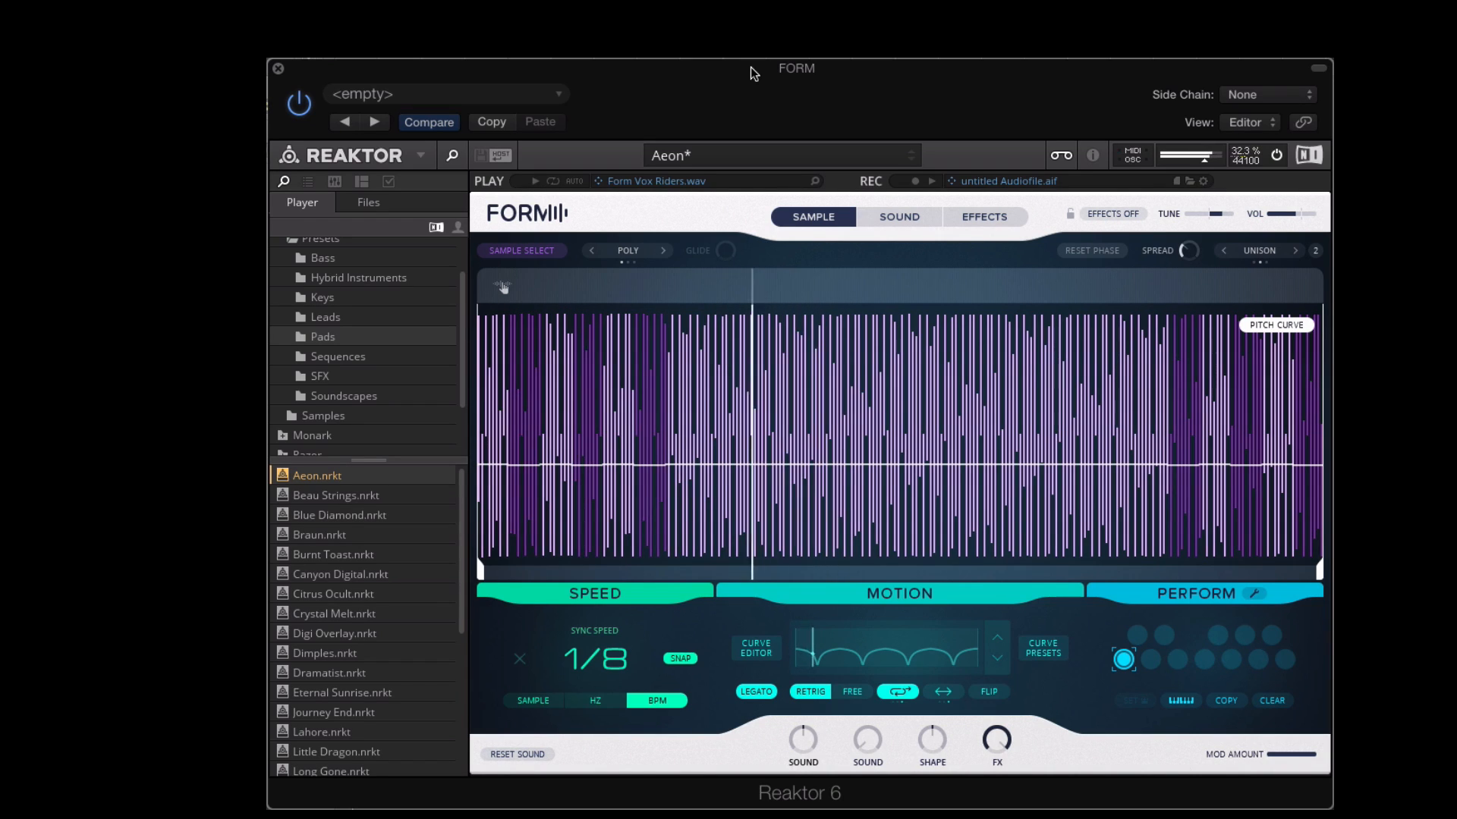
left_click(355, 499)
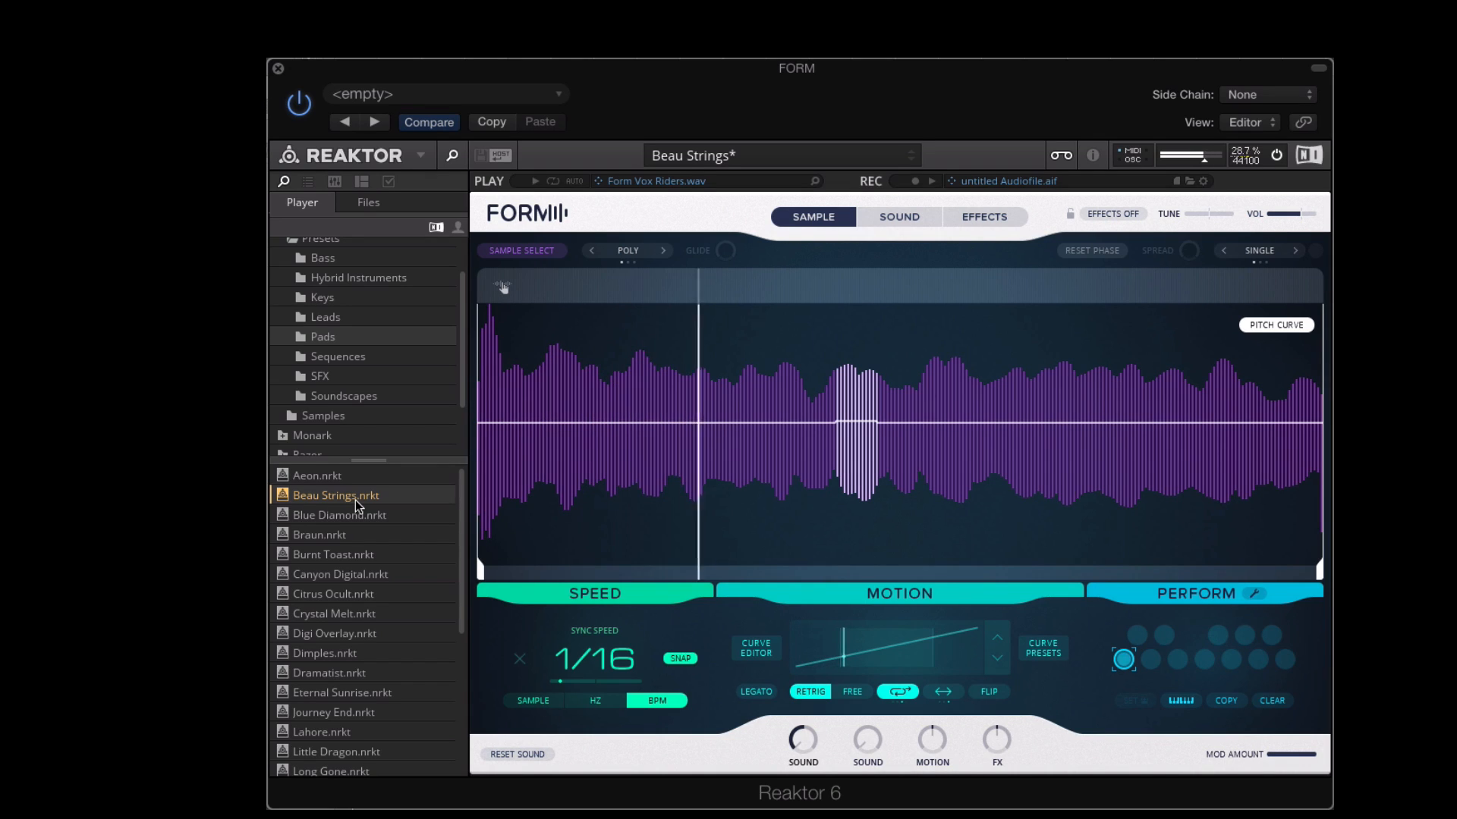
left_click(354, 516)
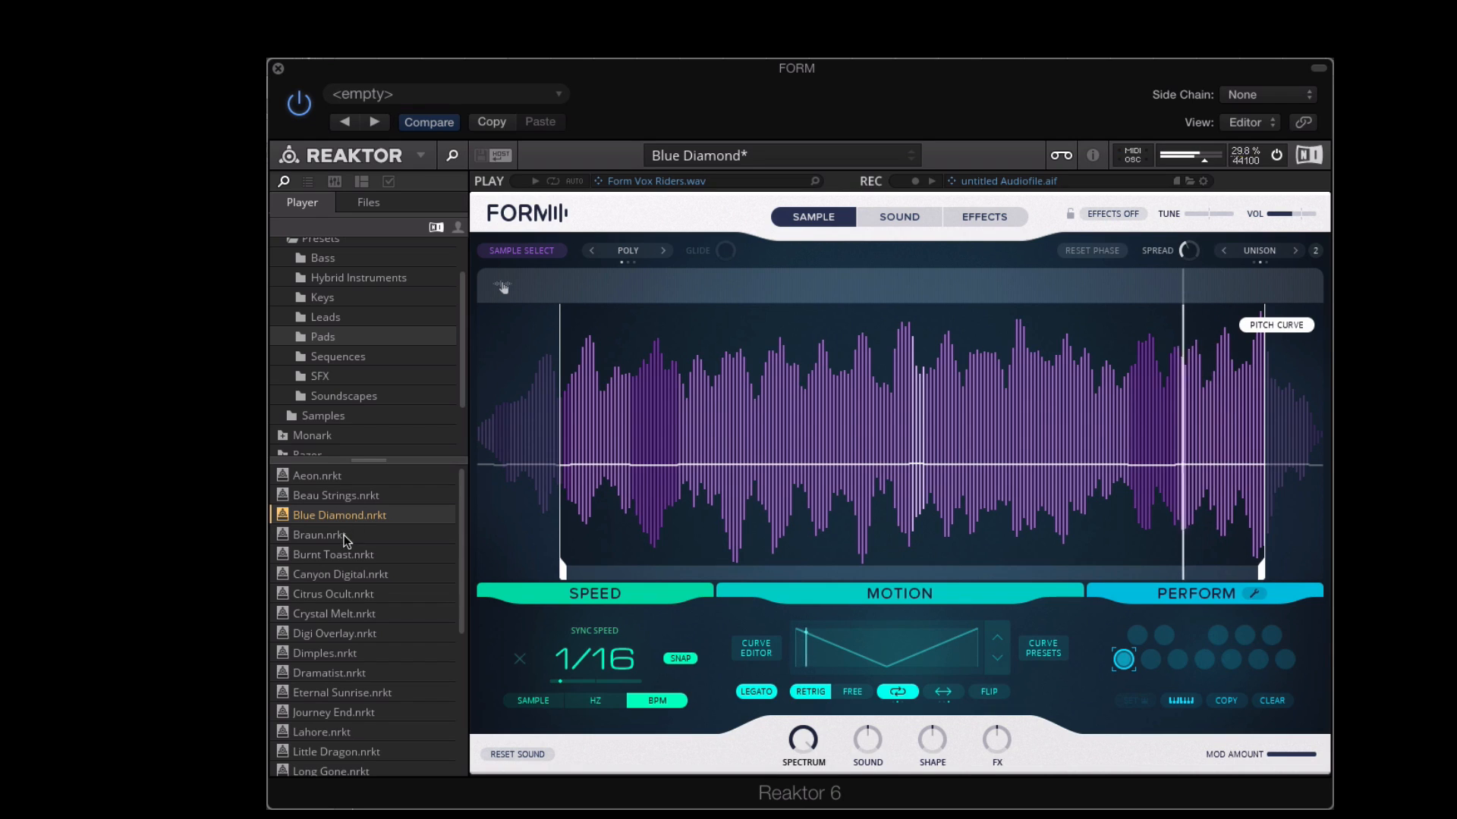
left_click(345, 536)
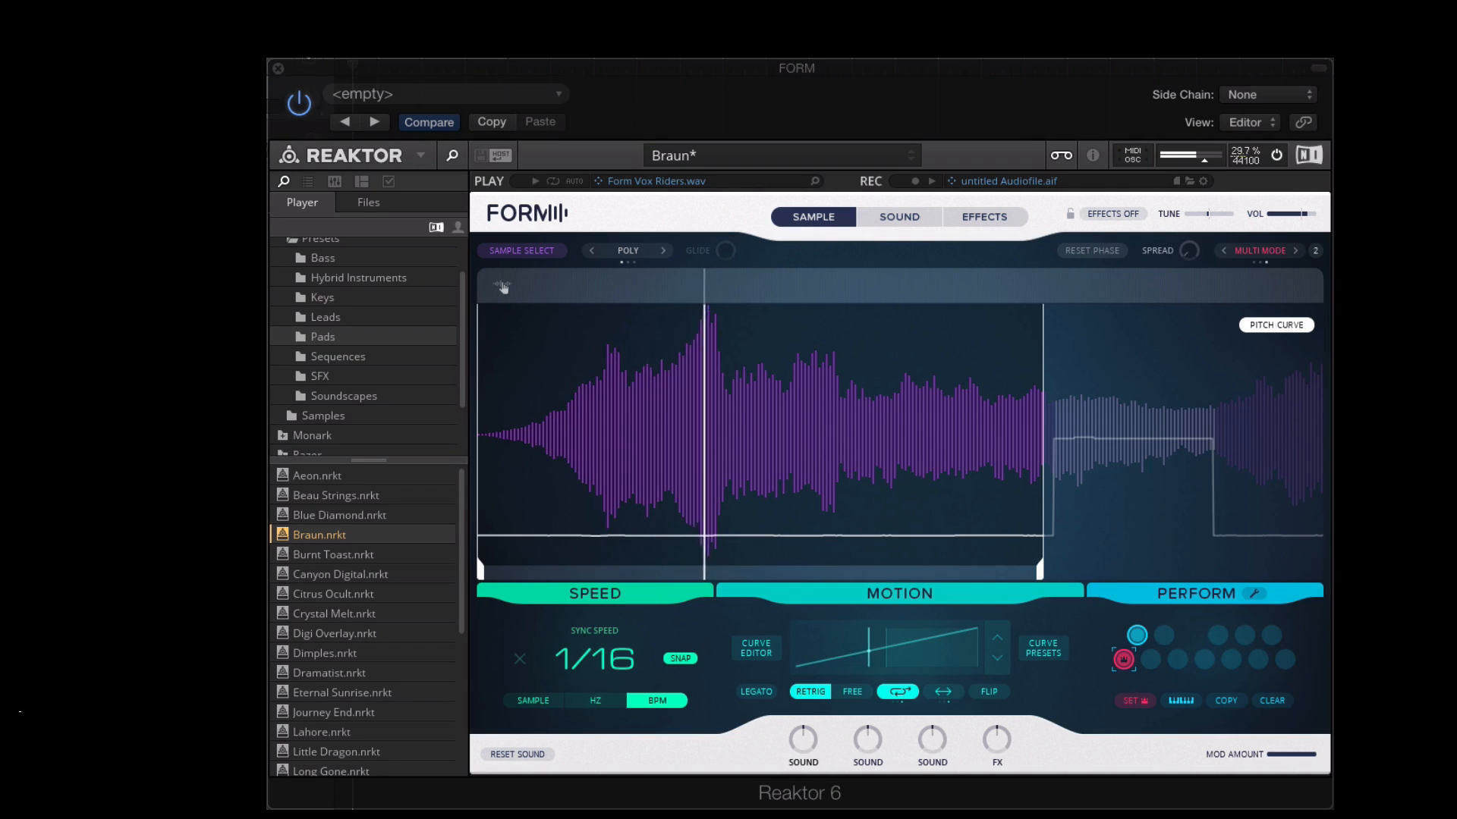
left_click(362, 578)
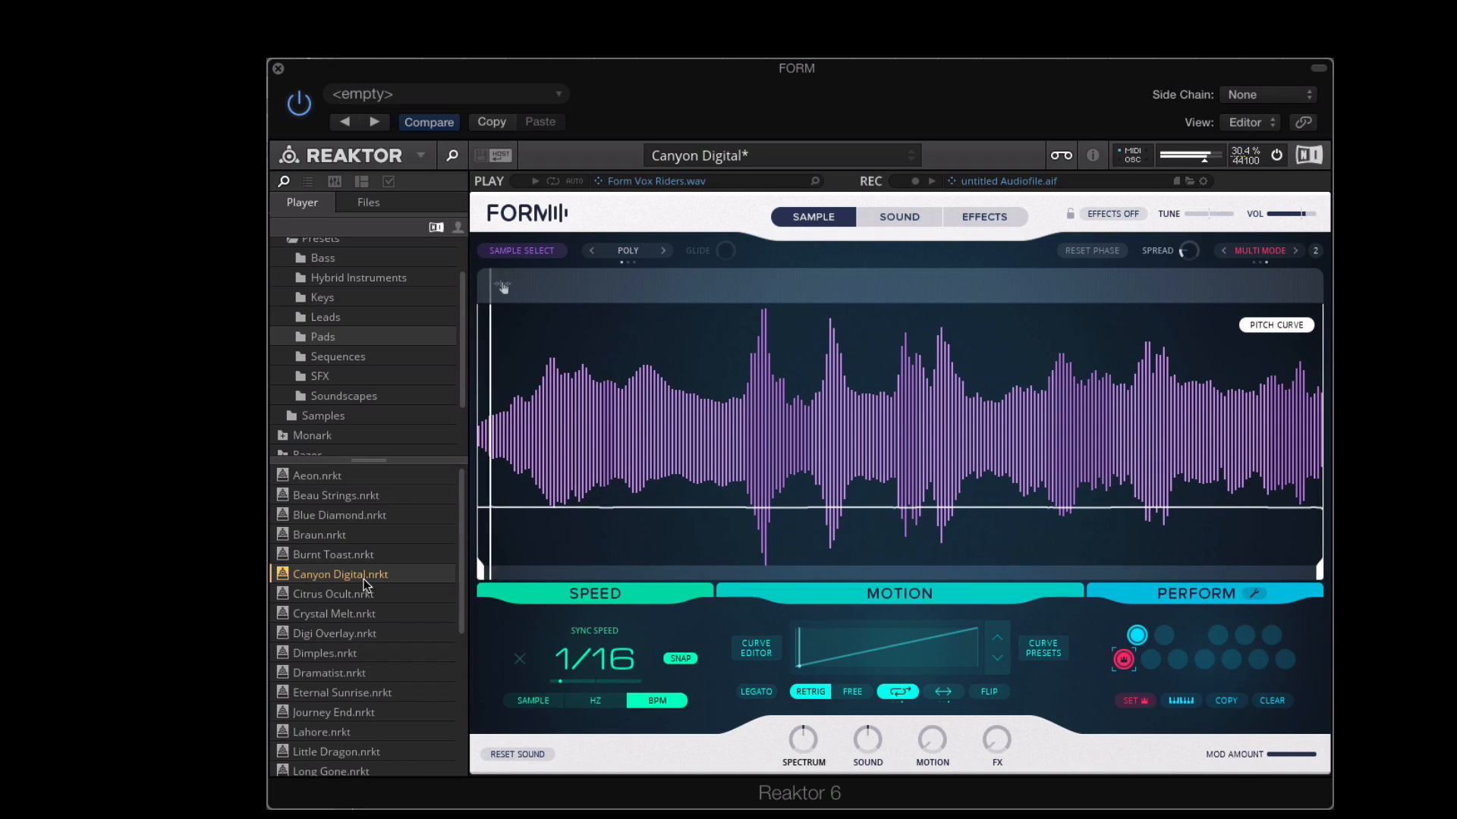
Load and audition the Pads presets Dramatist, Lahore and Little Dragon
double_click(339, 673)
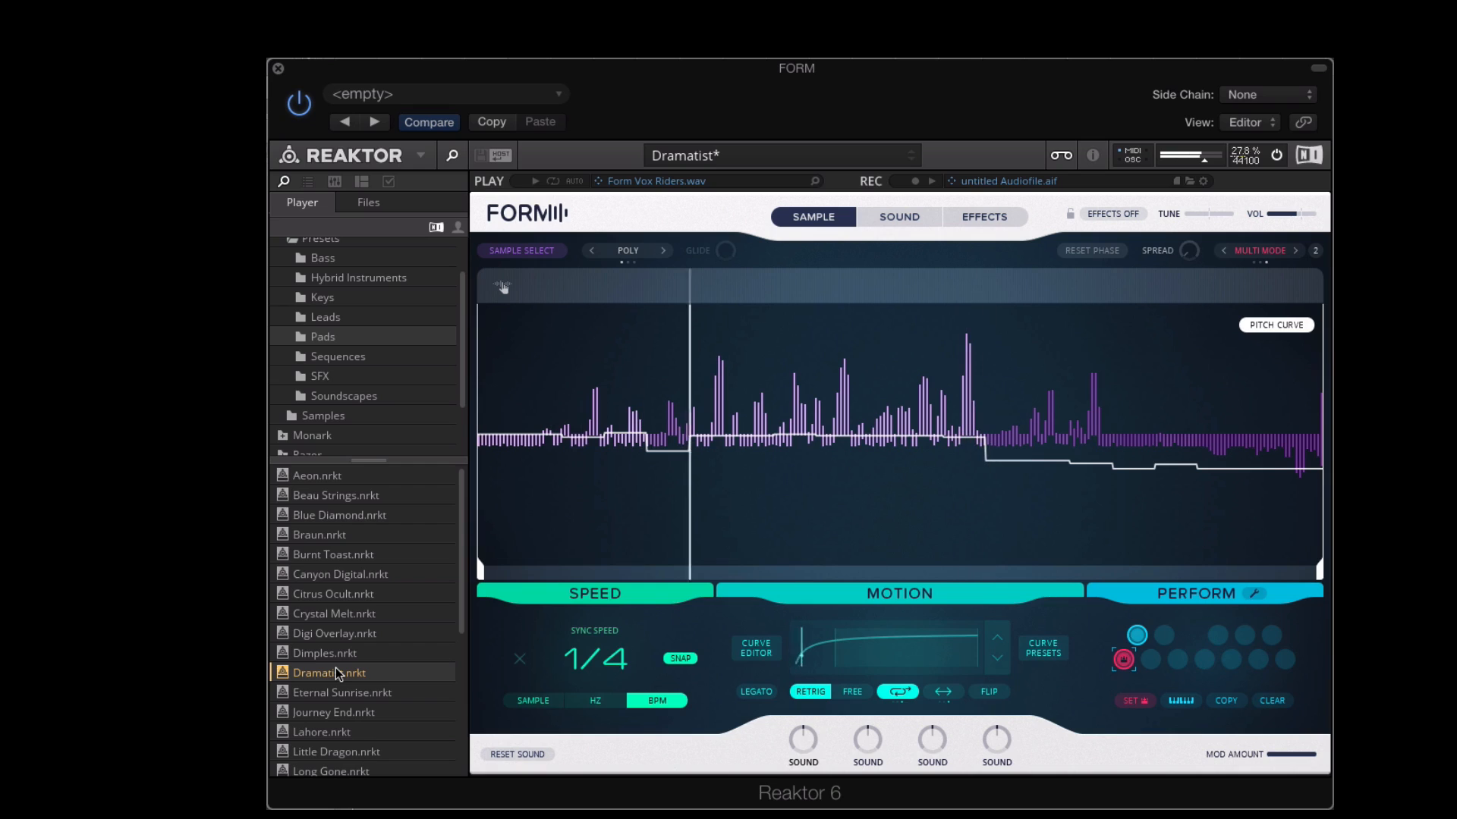
double_click(338, 732)
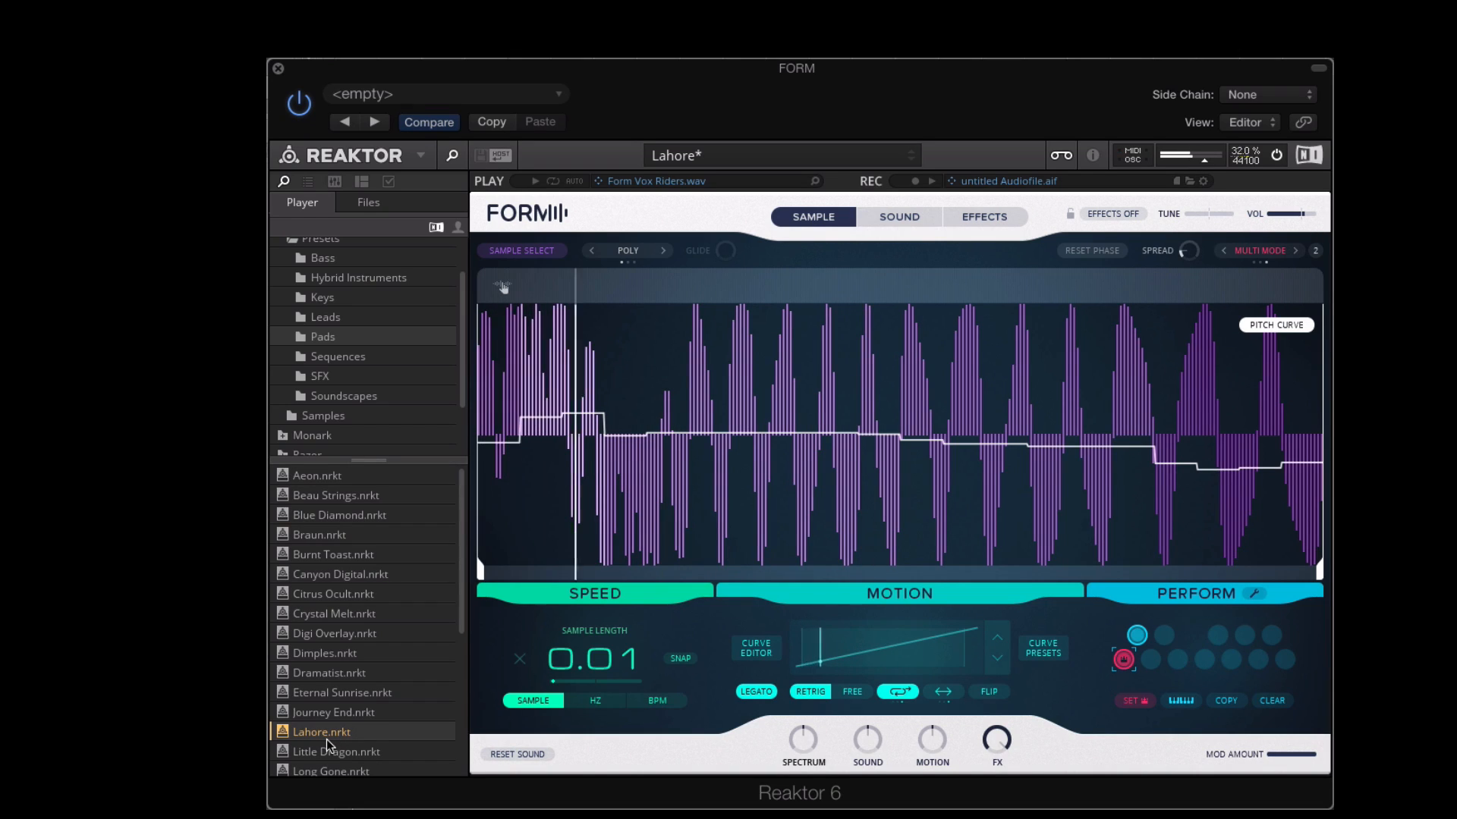
left_click(309, 752)
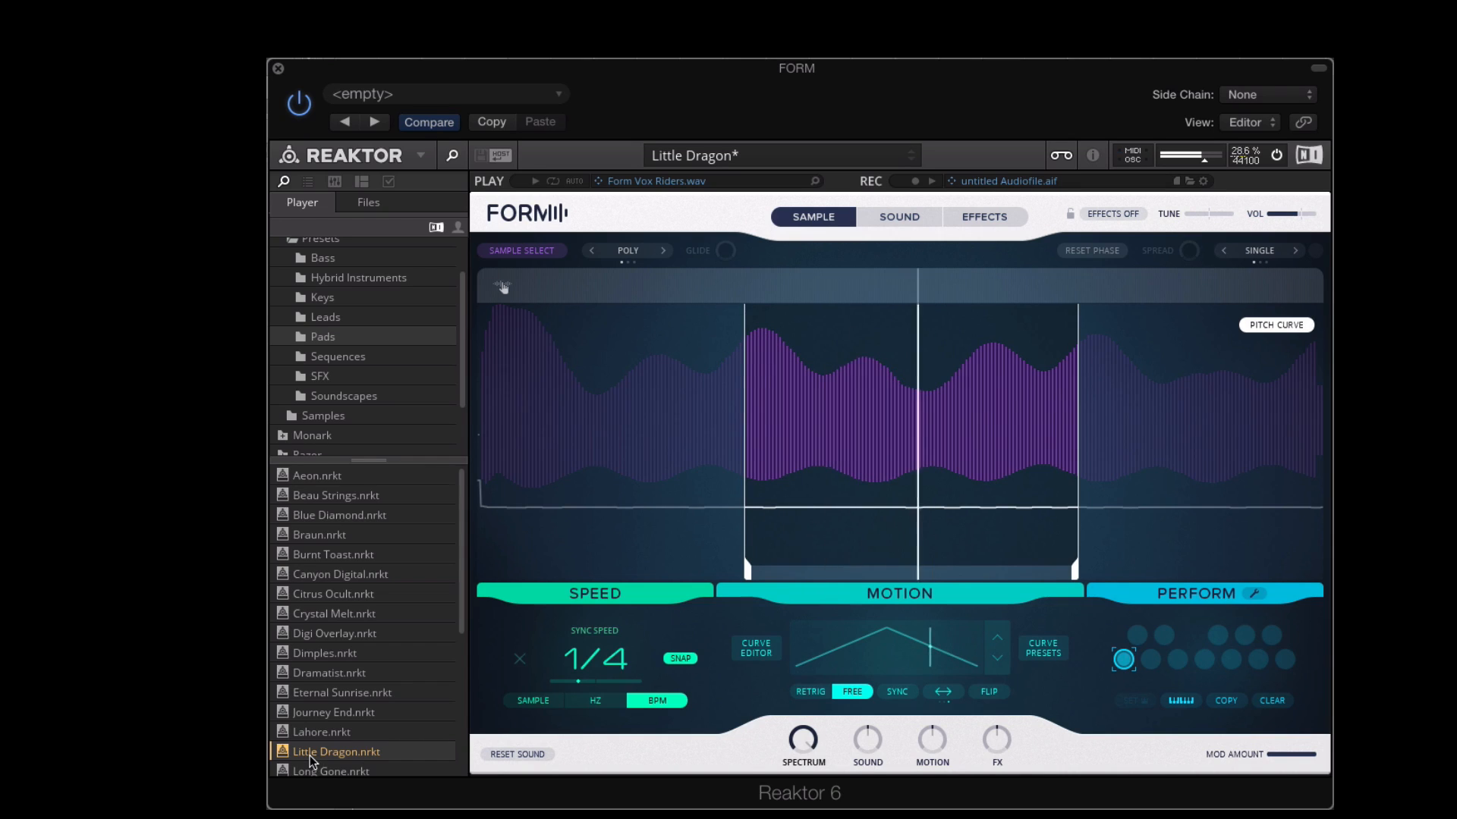
Load and audition the Pads presets Primes and Eternal Sunrise
scroll(406, 706, "down", 7)
double_click(354, 675)
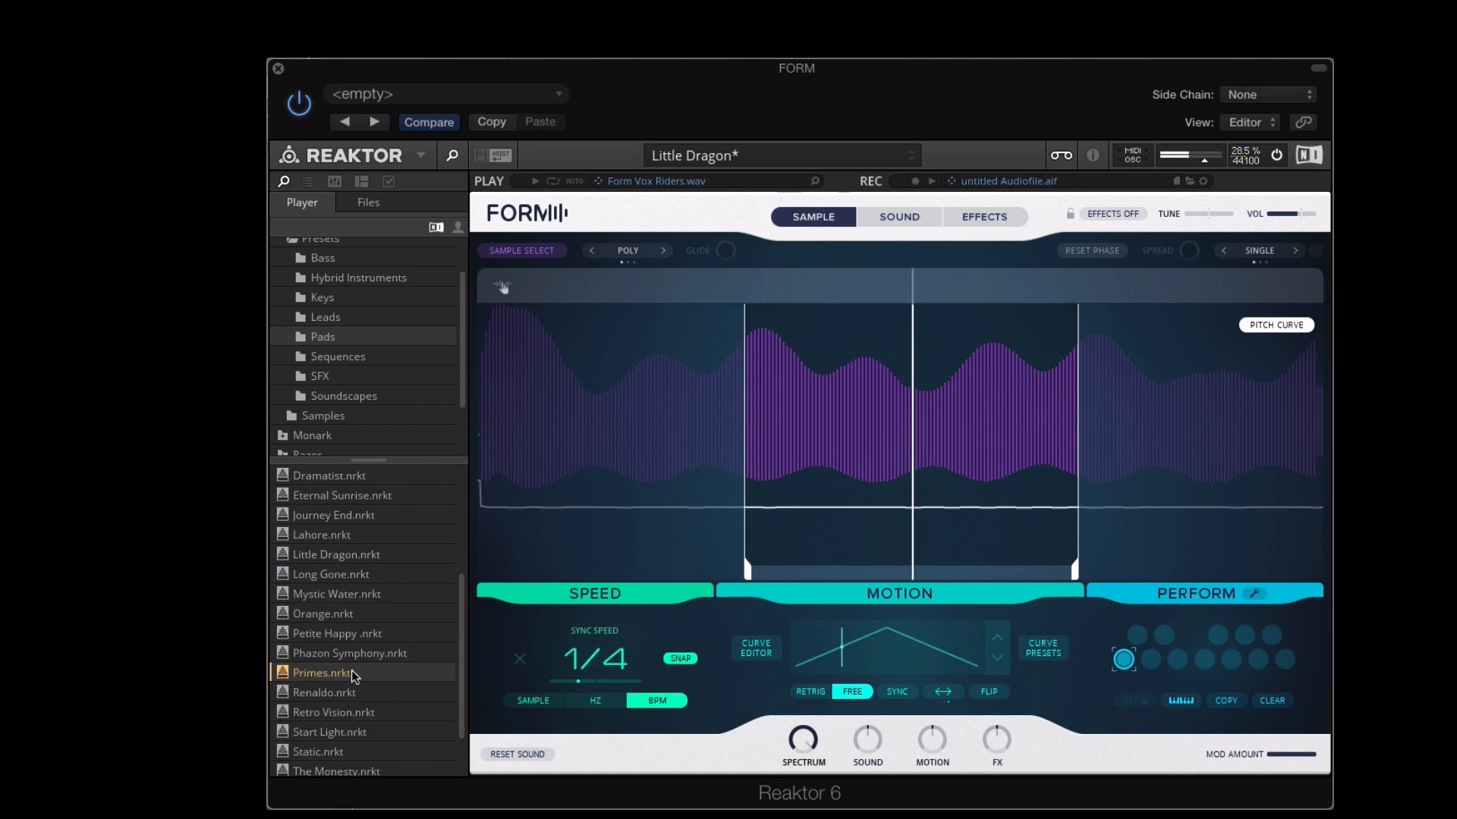
double_click(354, 673)
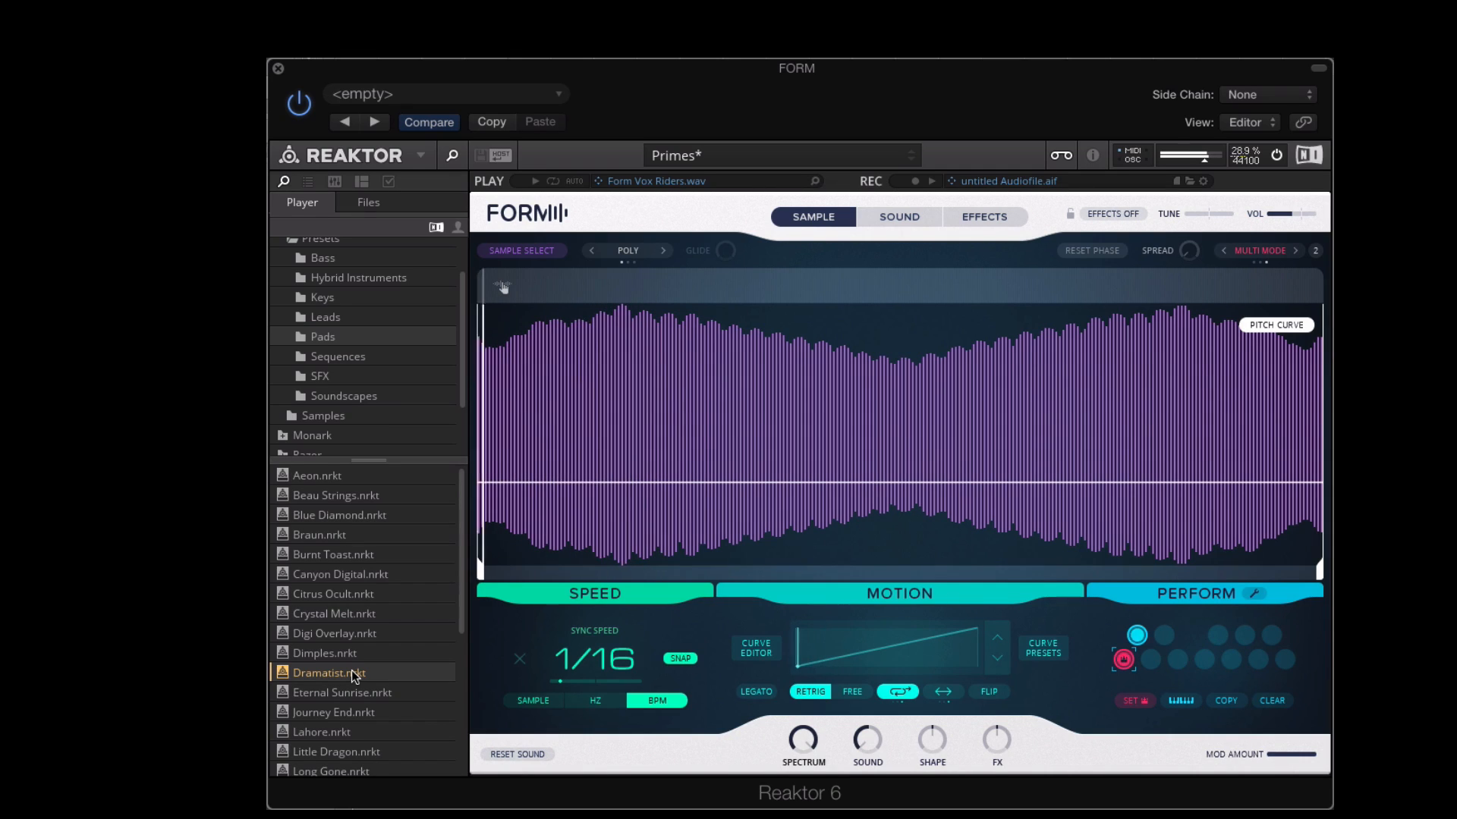
double_click(362, 694)
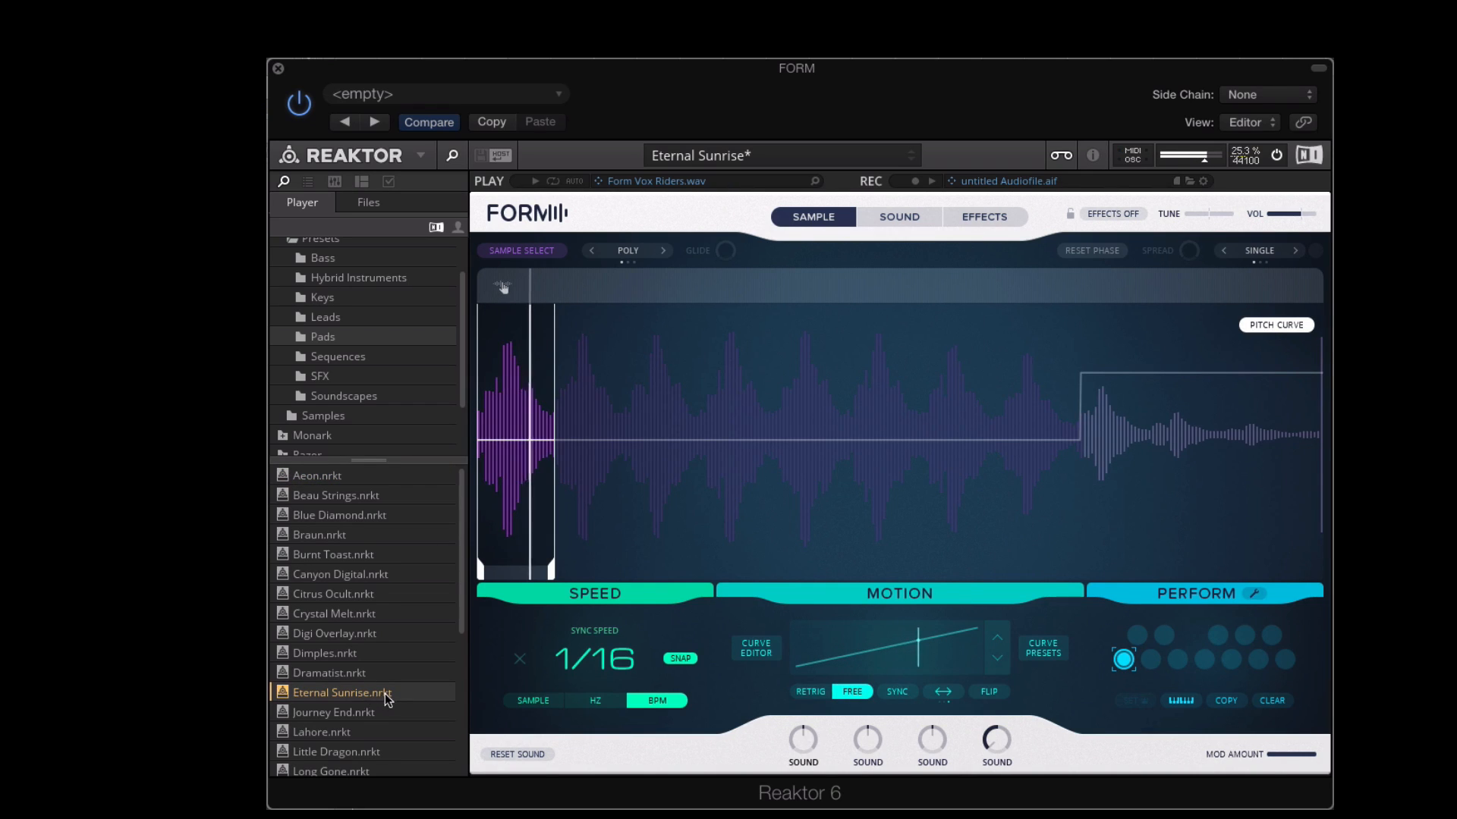
Load and audition the Pads presets Static, Retro Vision and Ztring
scroll(361, 693, "down", 1)
scroll(339, 699, "down", 3)
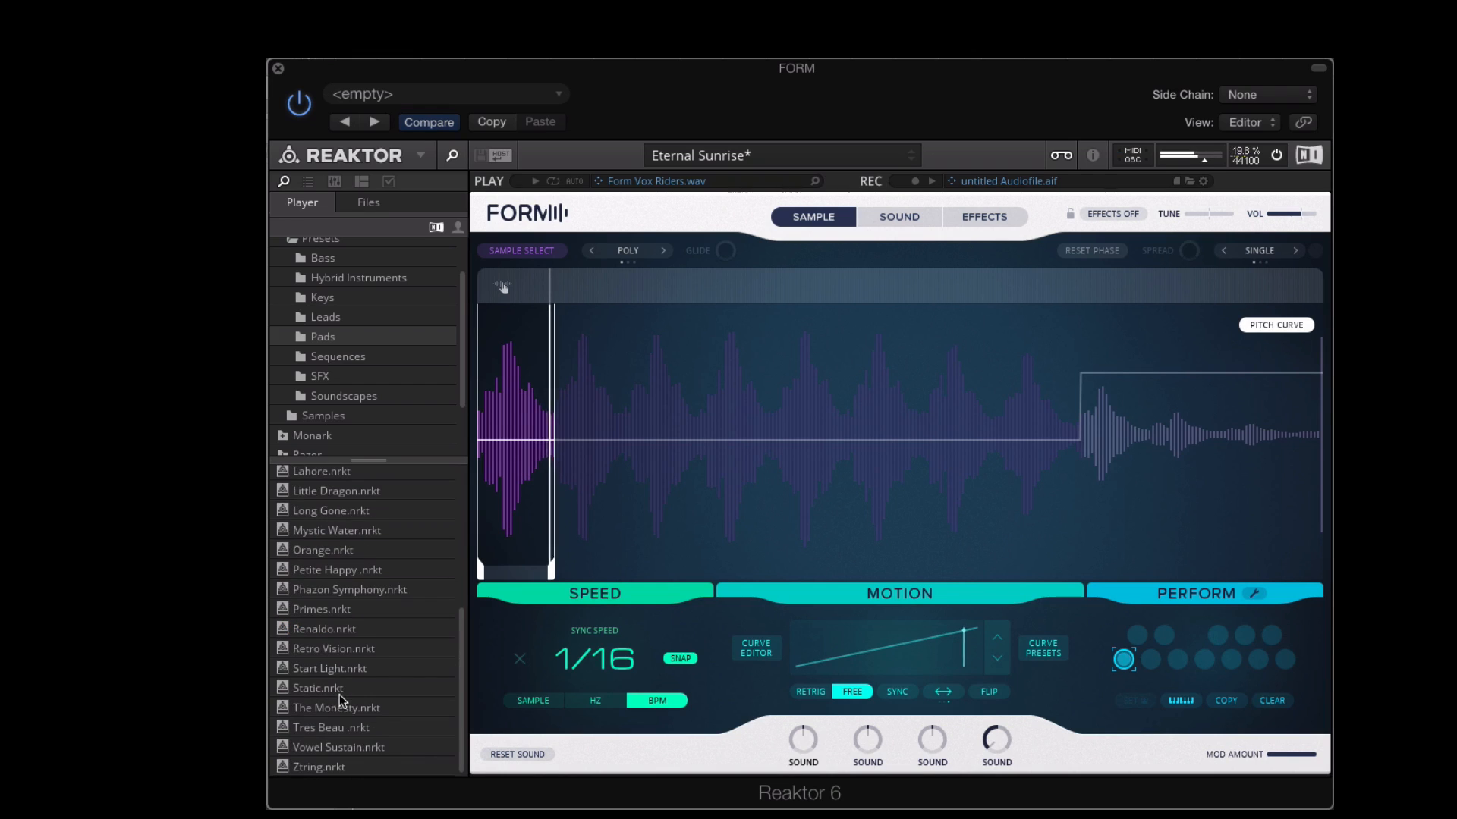
double_click(327, 690)
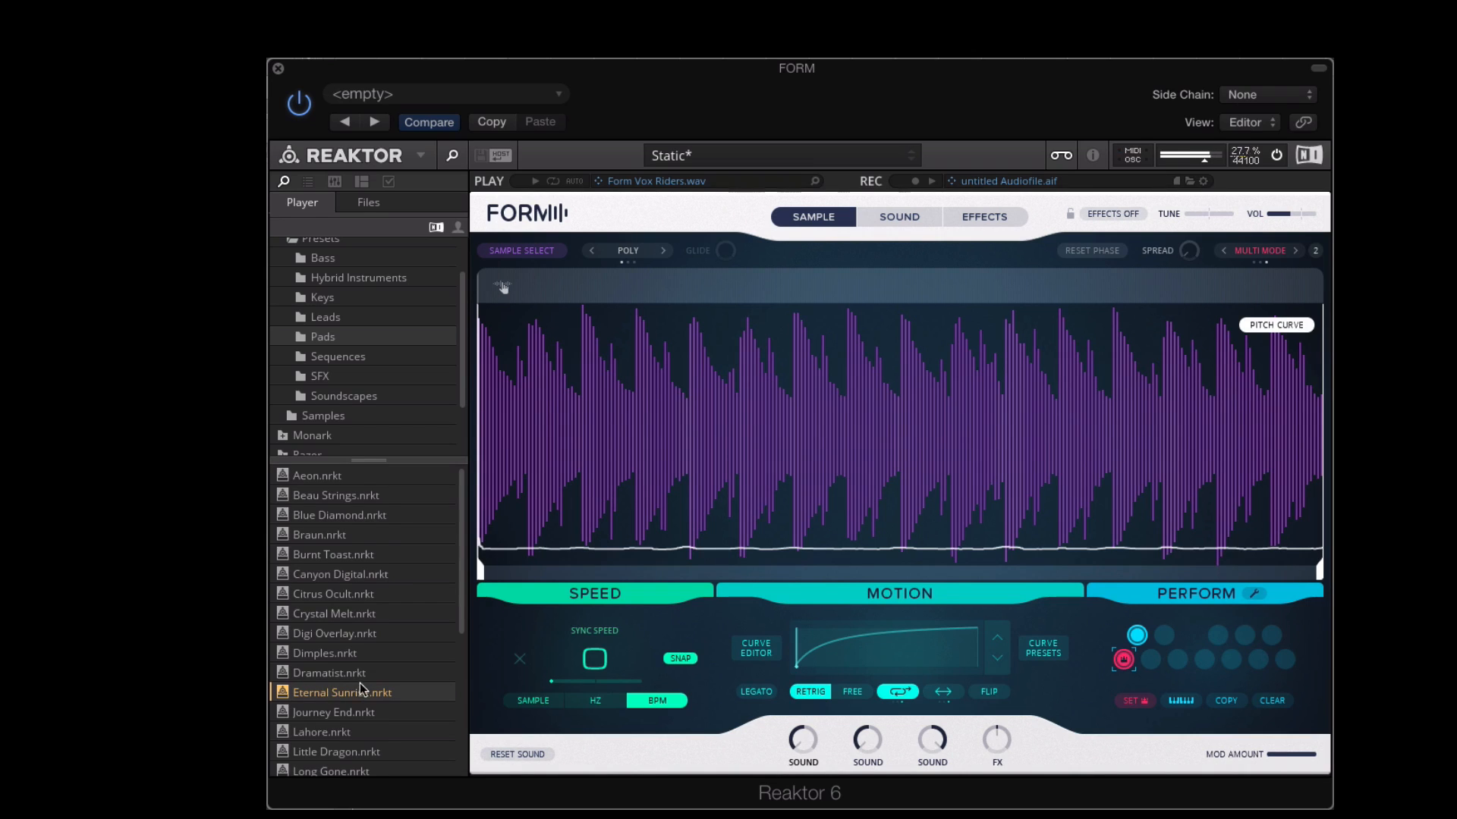
scroll(358, 690, "down", 4)
double_click(346, 651)
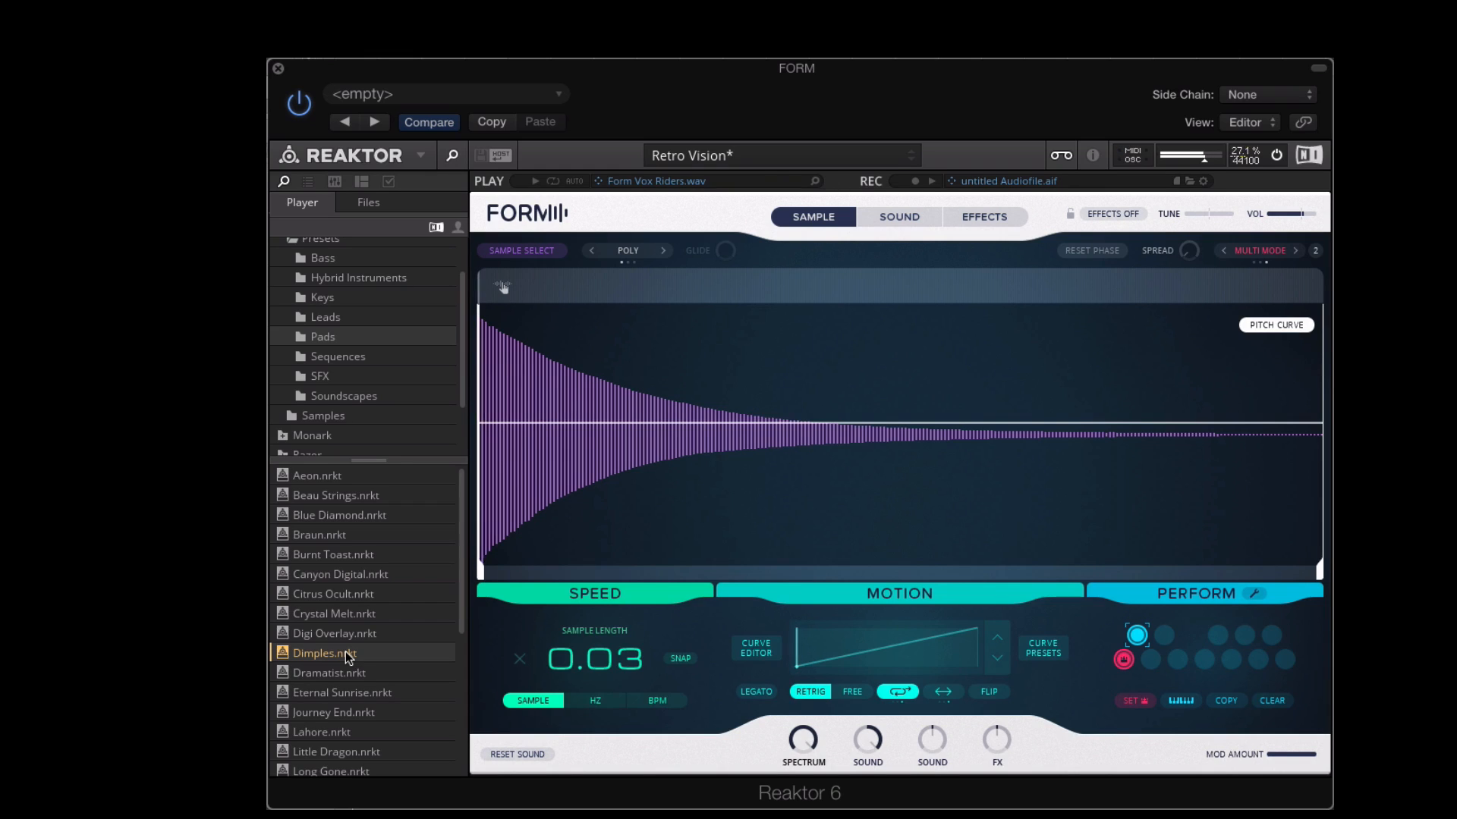
scroll(335, 733, "down", 4)
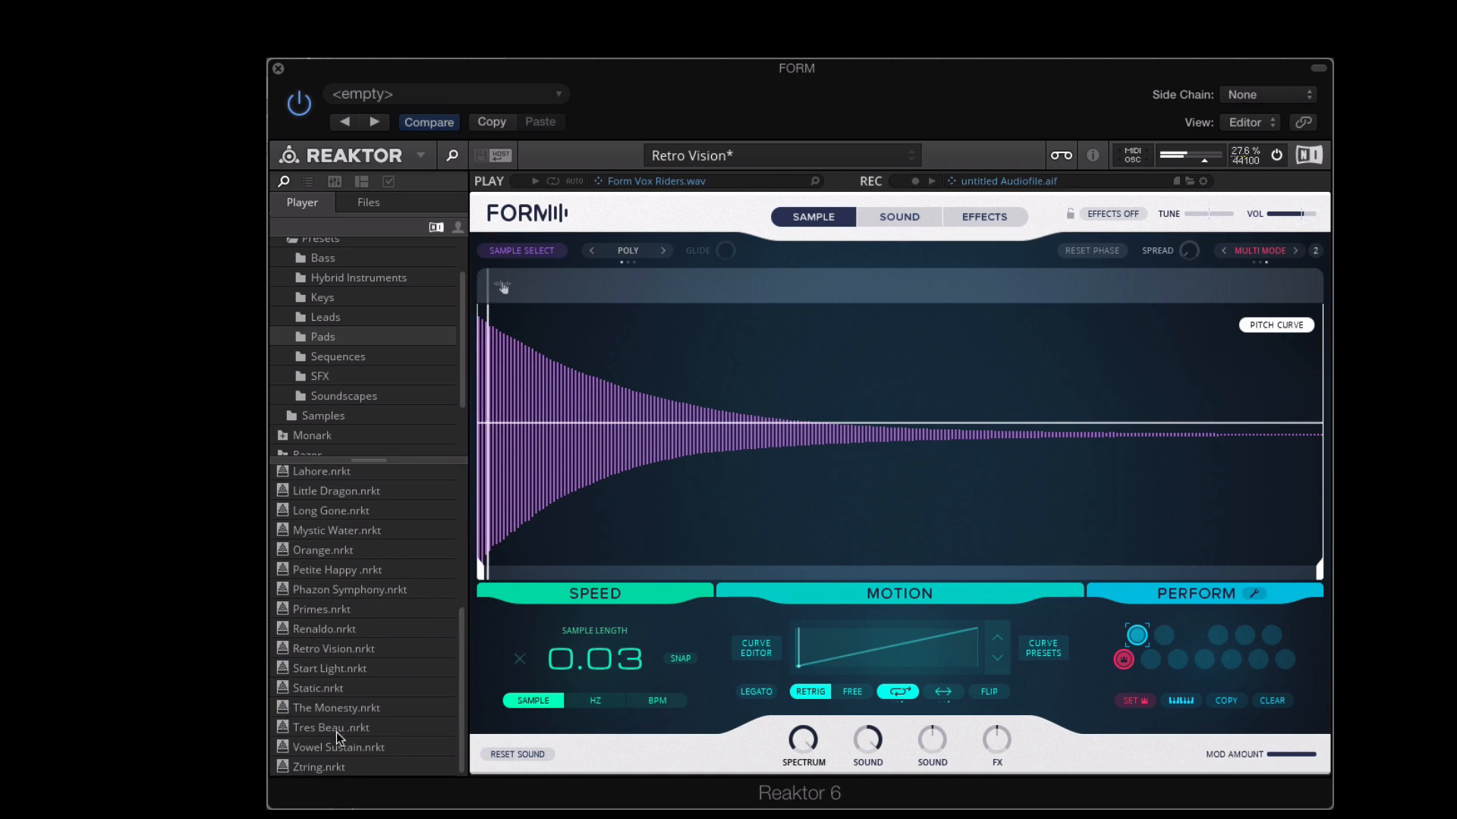
double_click(330, 766)
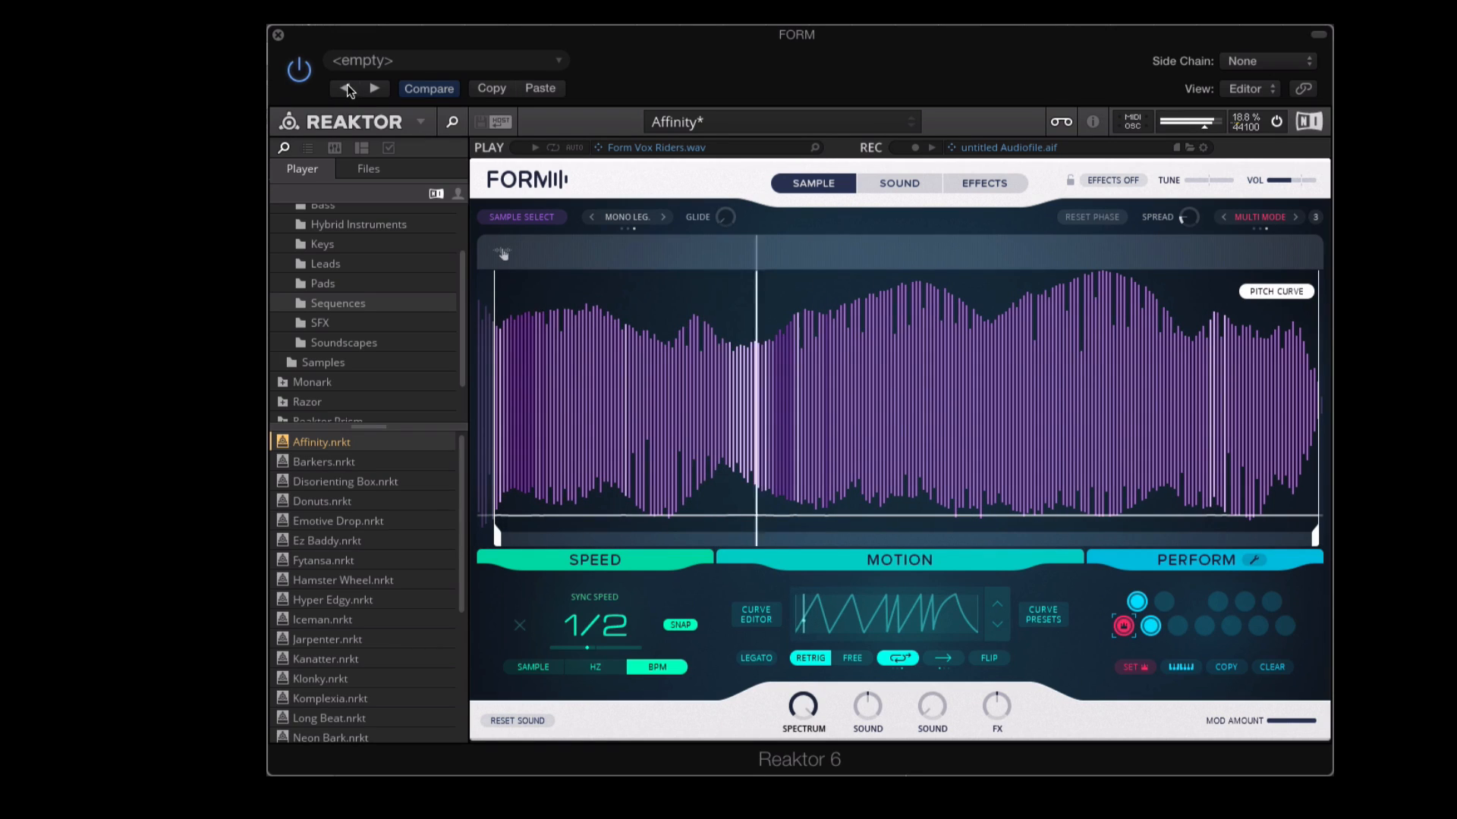
Load and audition the Sequences presets Barkers and Disorienting Box
left_click(315, 461)
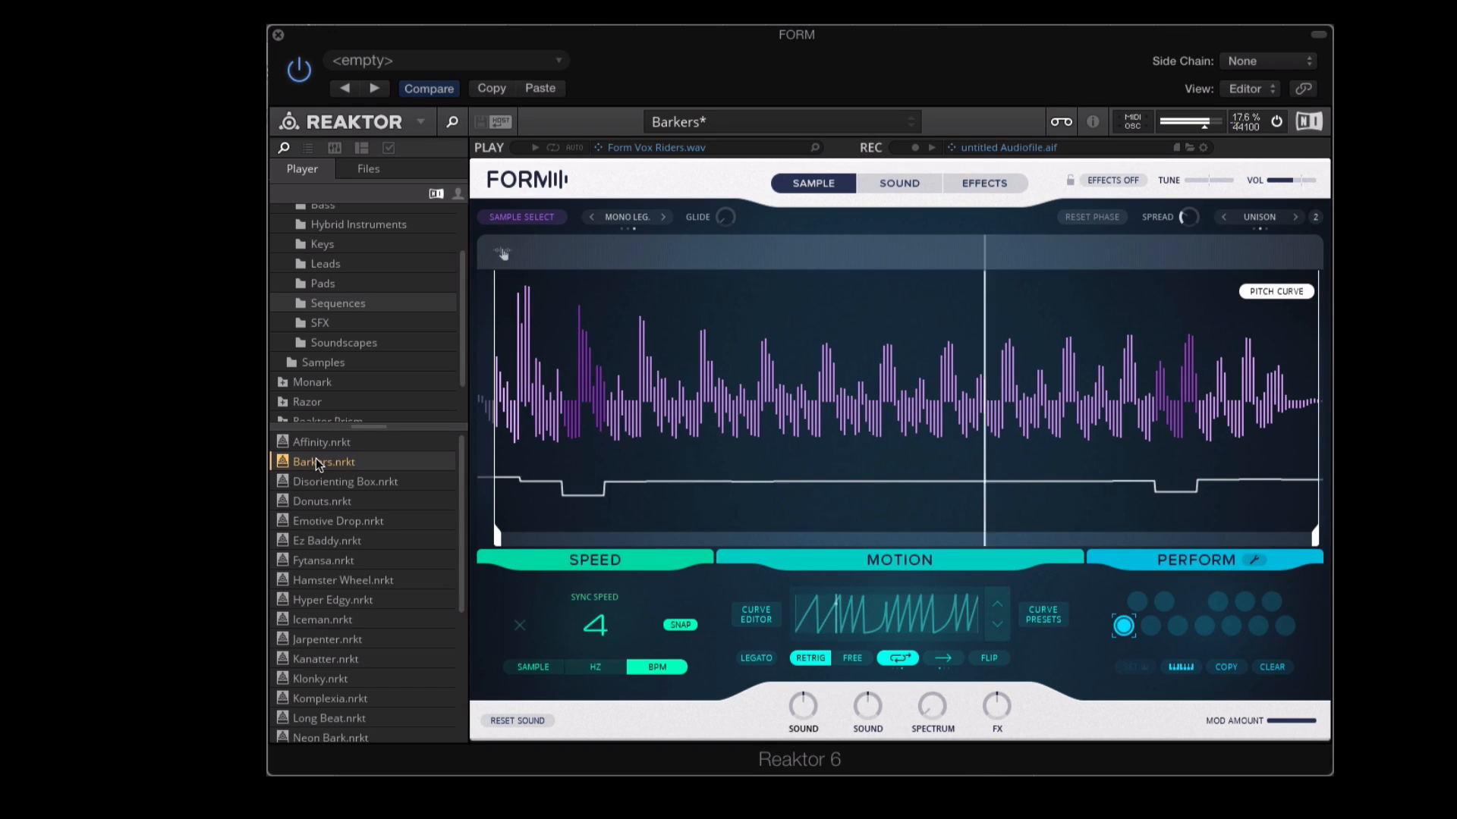
left_click(318, 481)
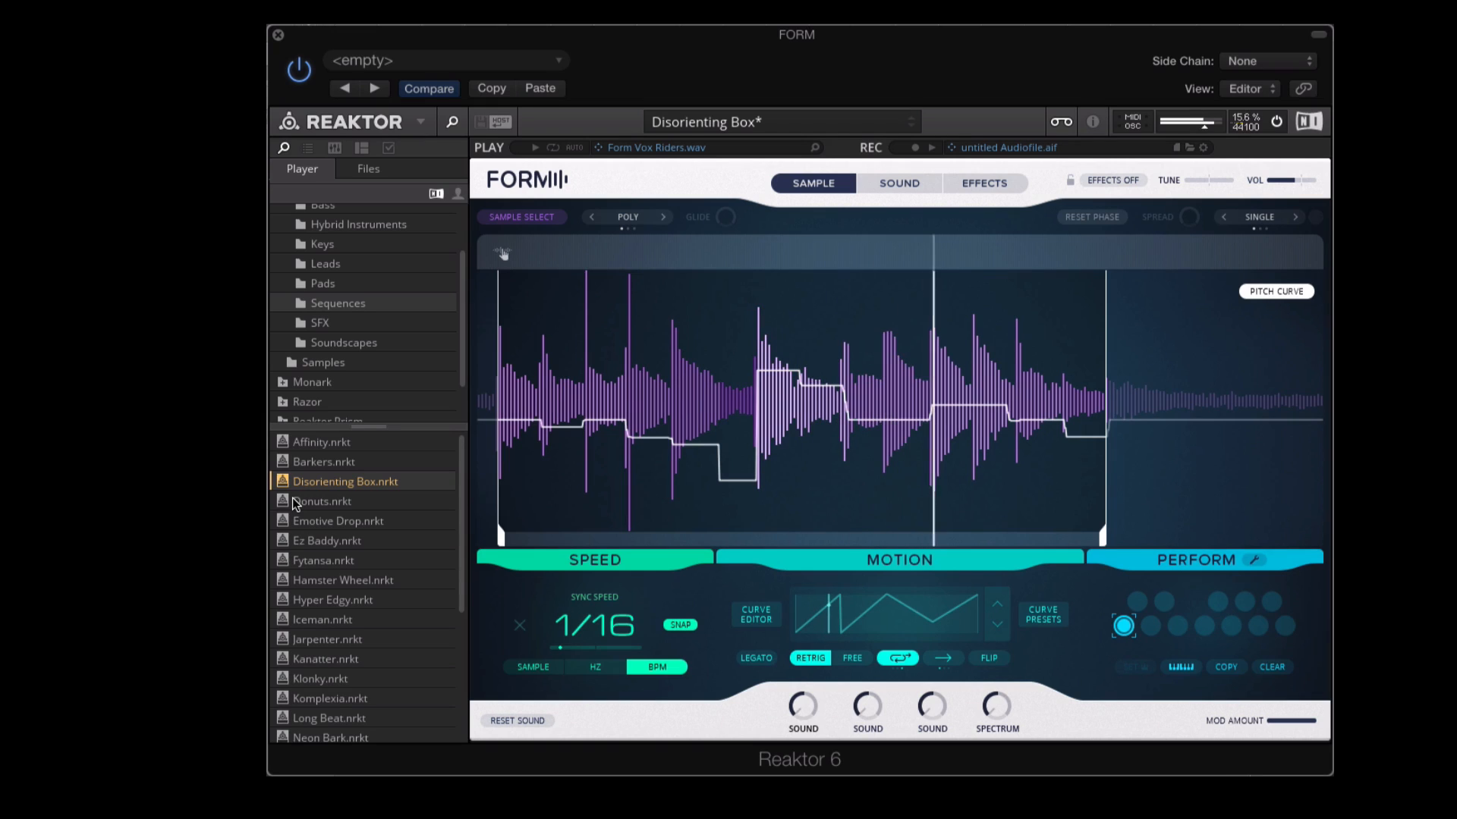
Load and audition the Sequences presets Donuts, Emotive Drop and Ez Baddy
left_click(296, 499)
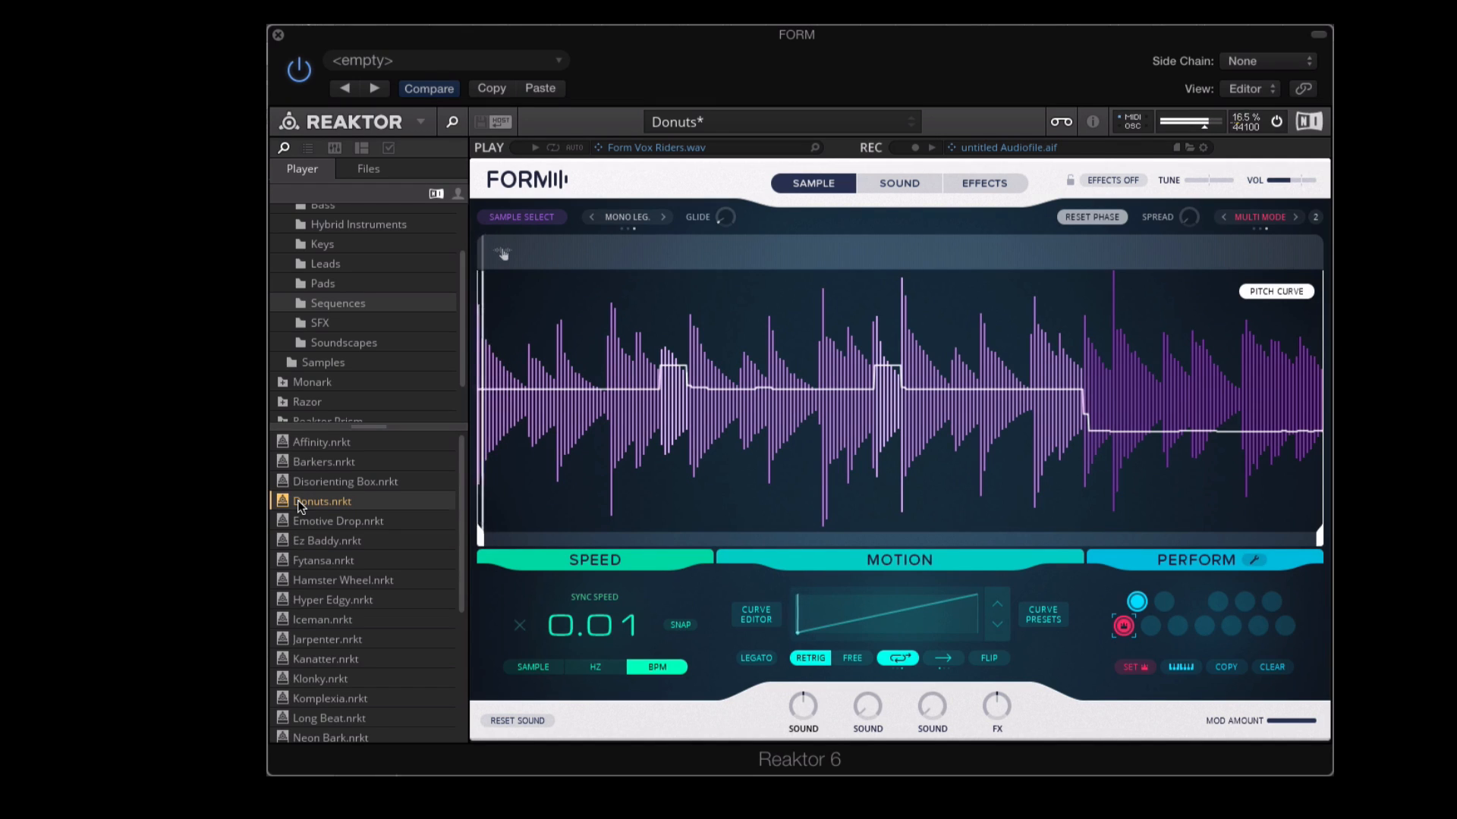
left_click(312, 520)
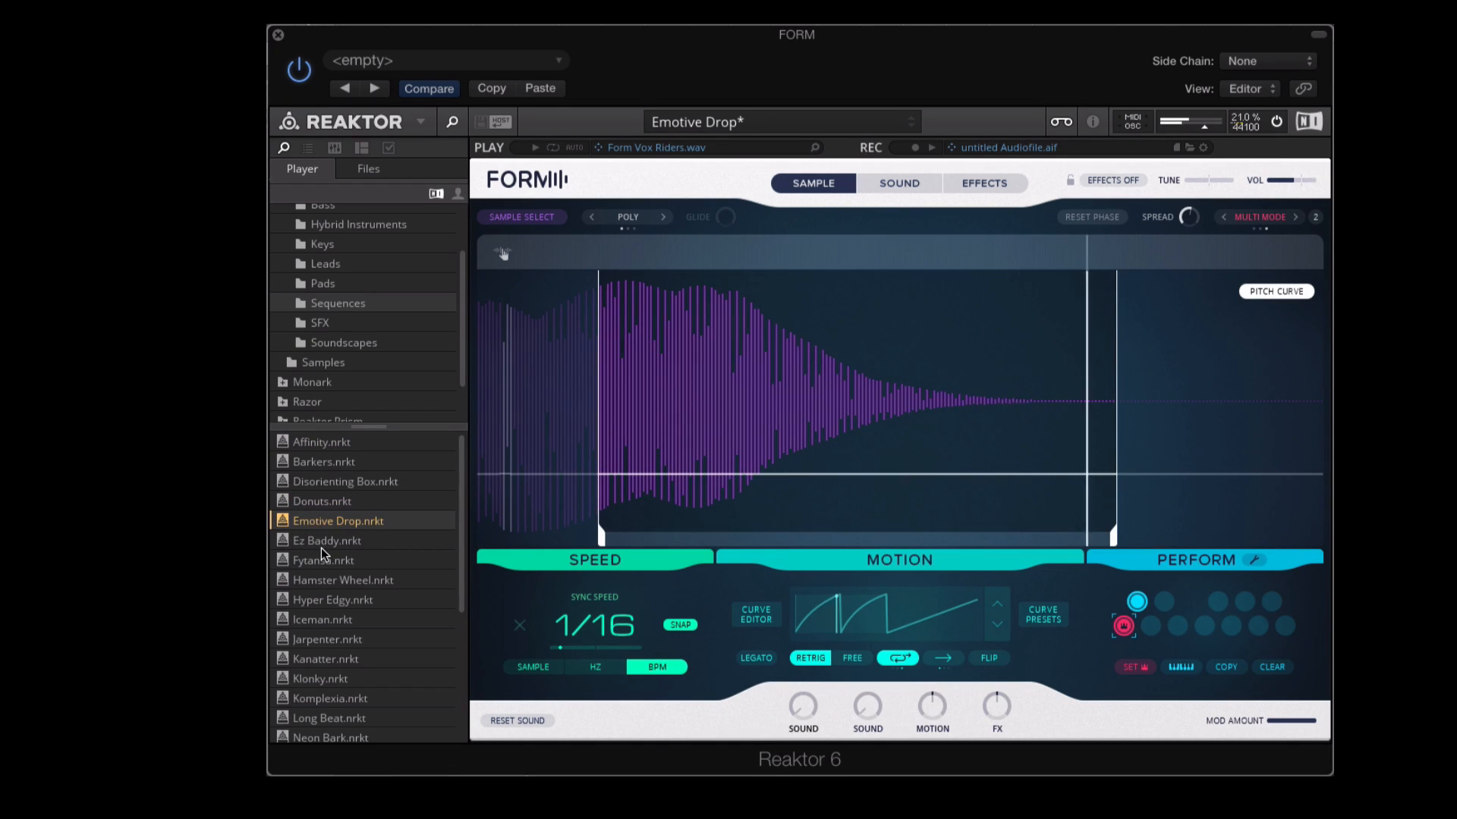
left_click(321, 545)
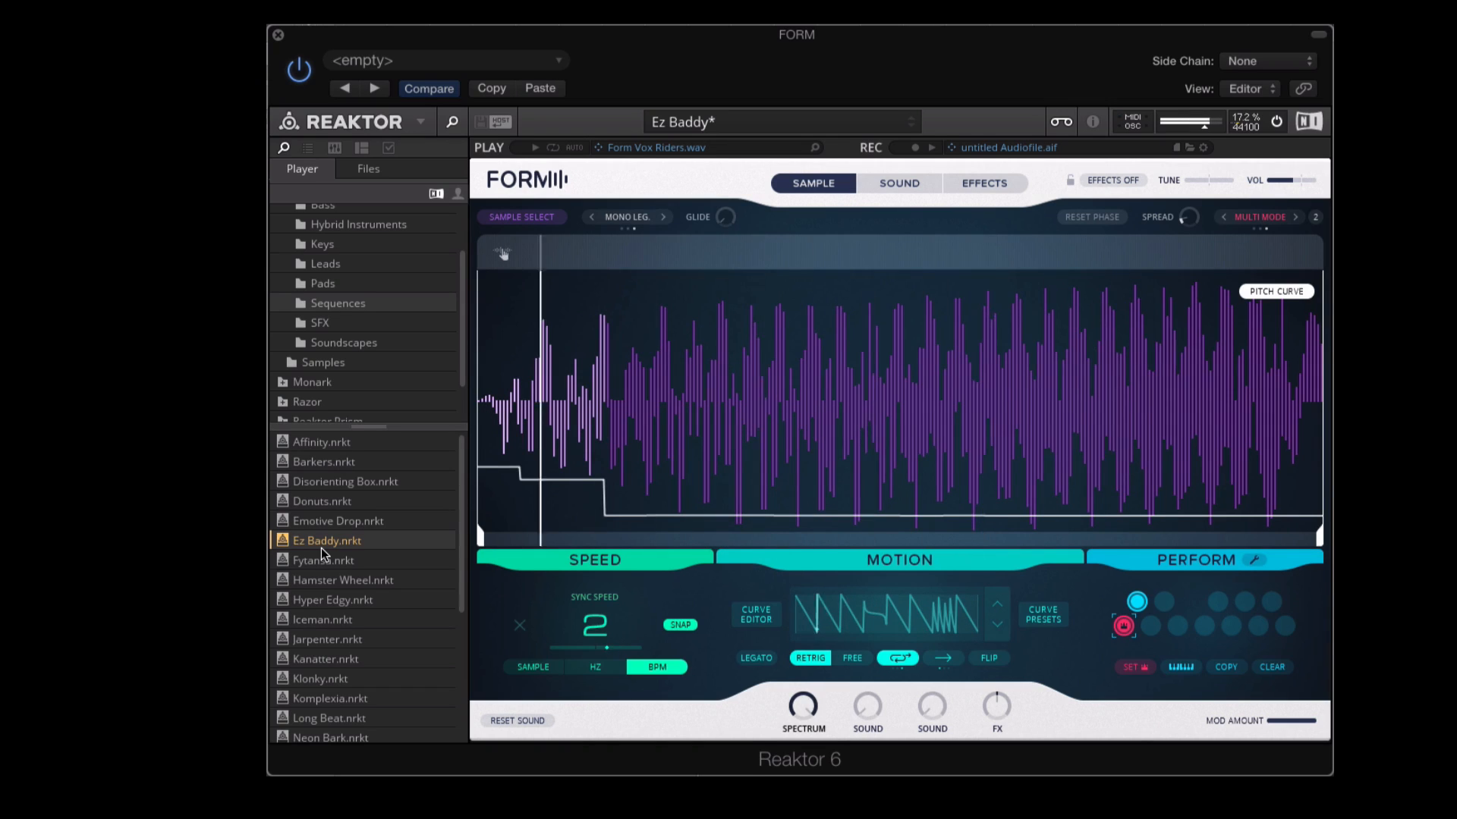
Load and audition the Sequences presets Fytansa, Hamster Wheel and Iceman
left_click(326, 562)
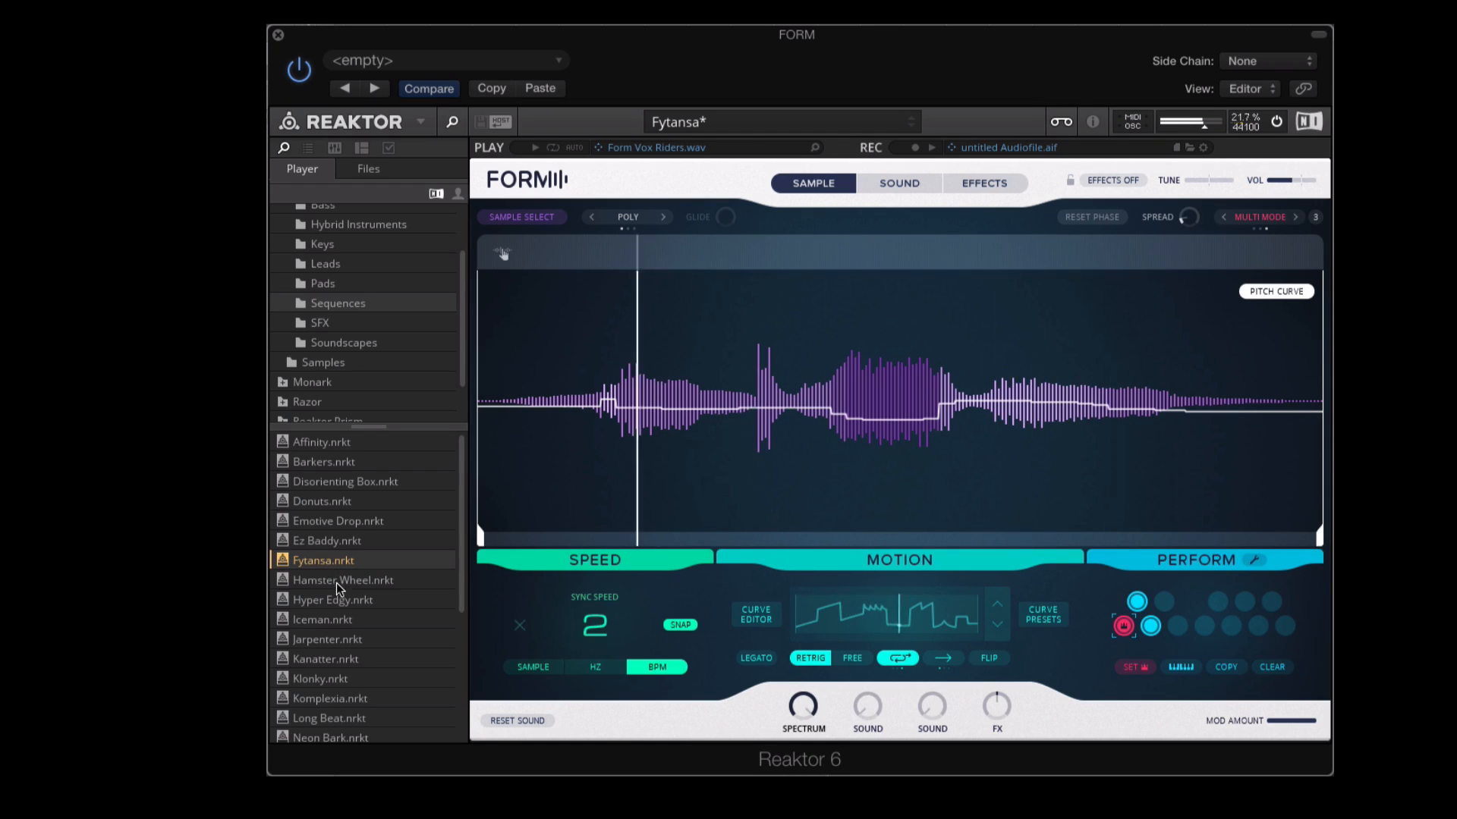
left_click(335, 581)
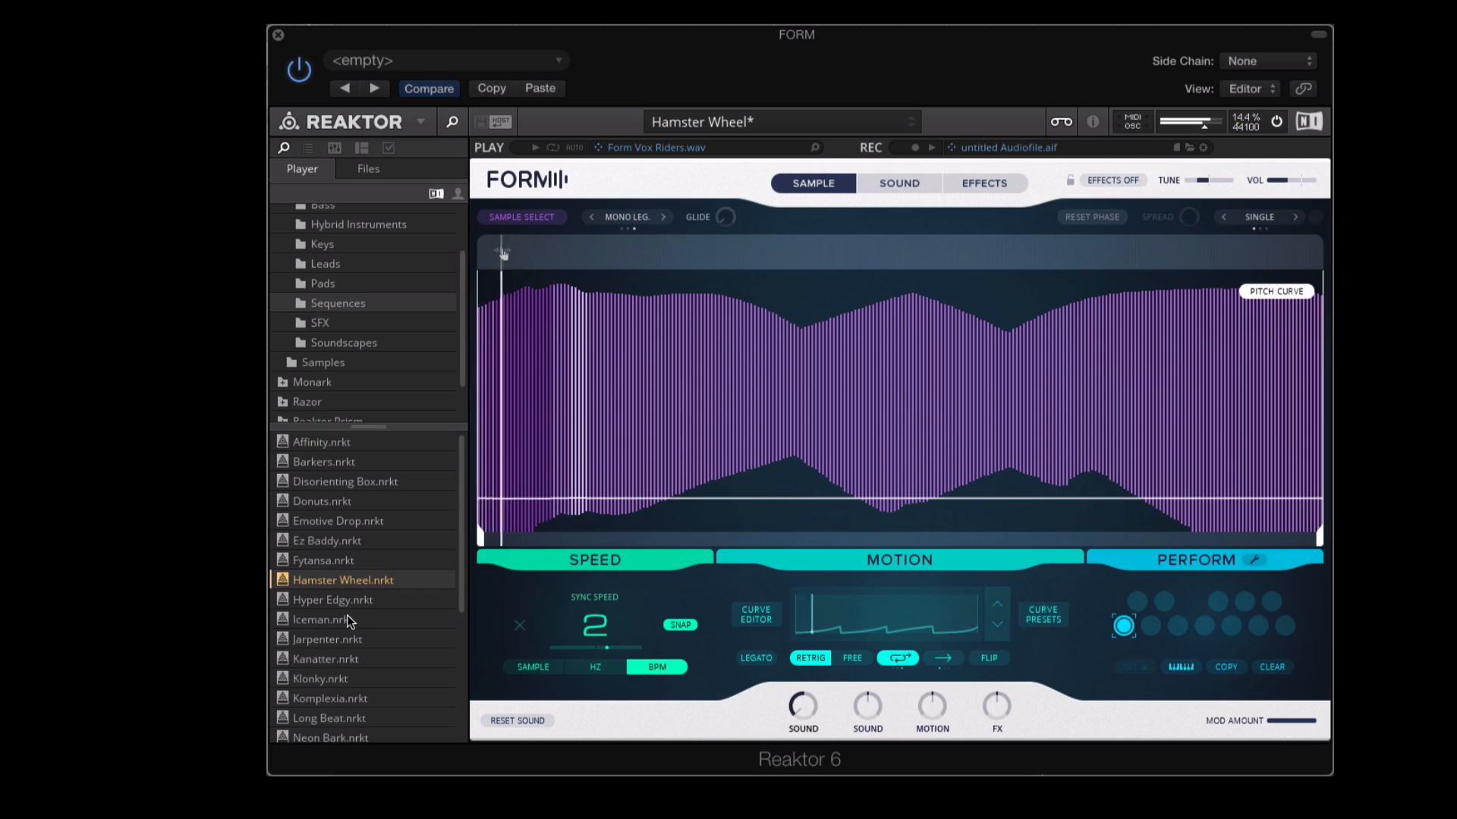
left_click(347, 616)
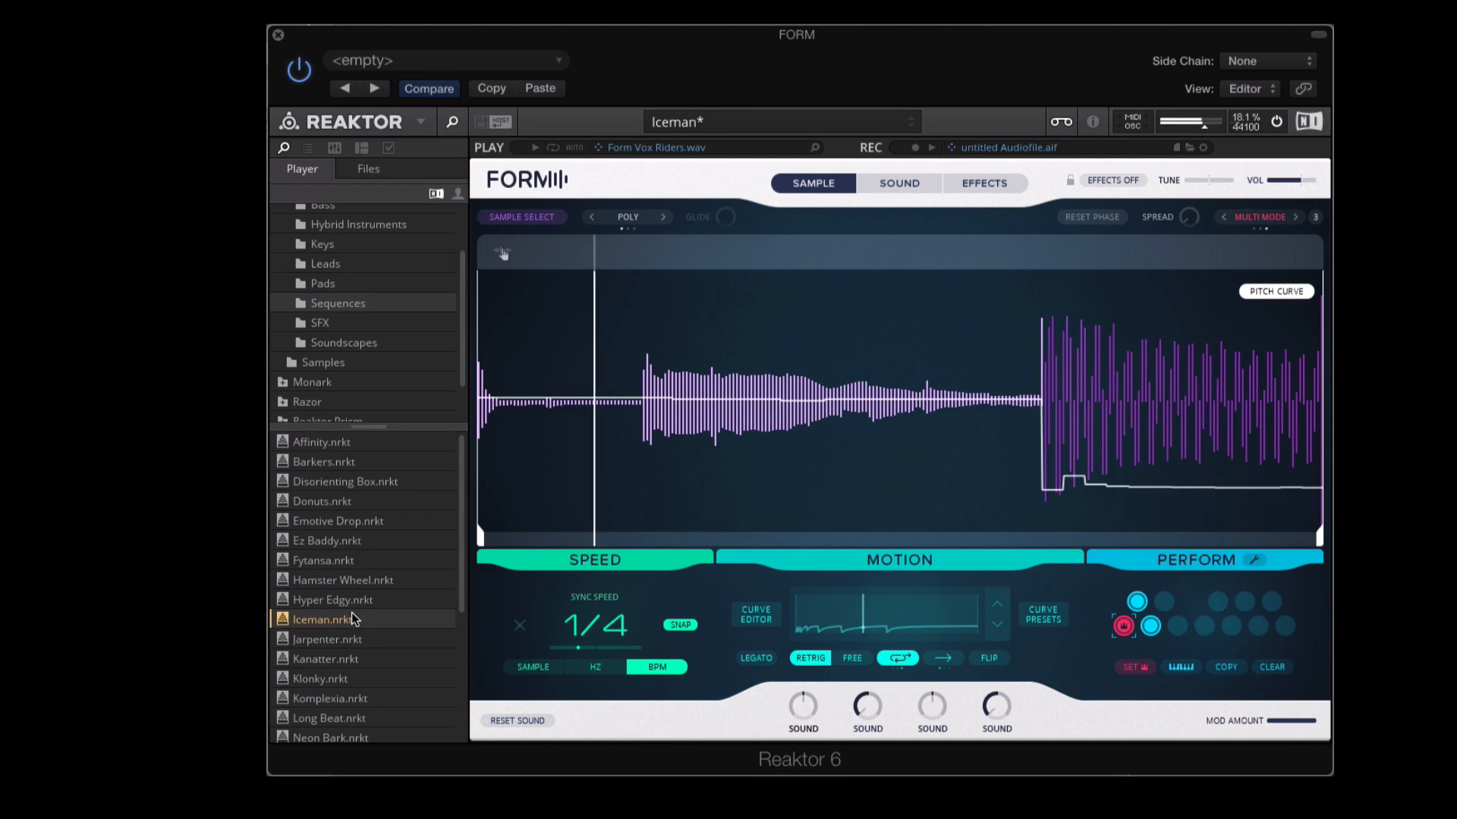
Load and audition the Sequences presets The Brodigy and Romanzo
left_click(331, 637)
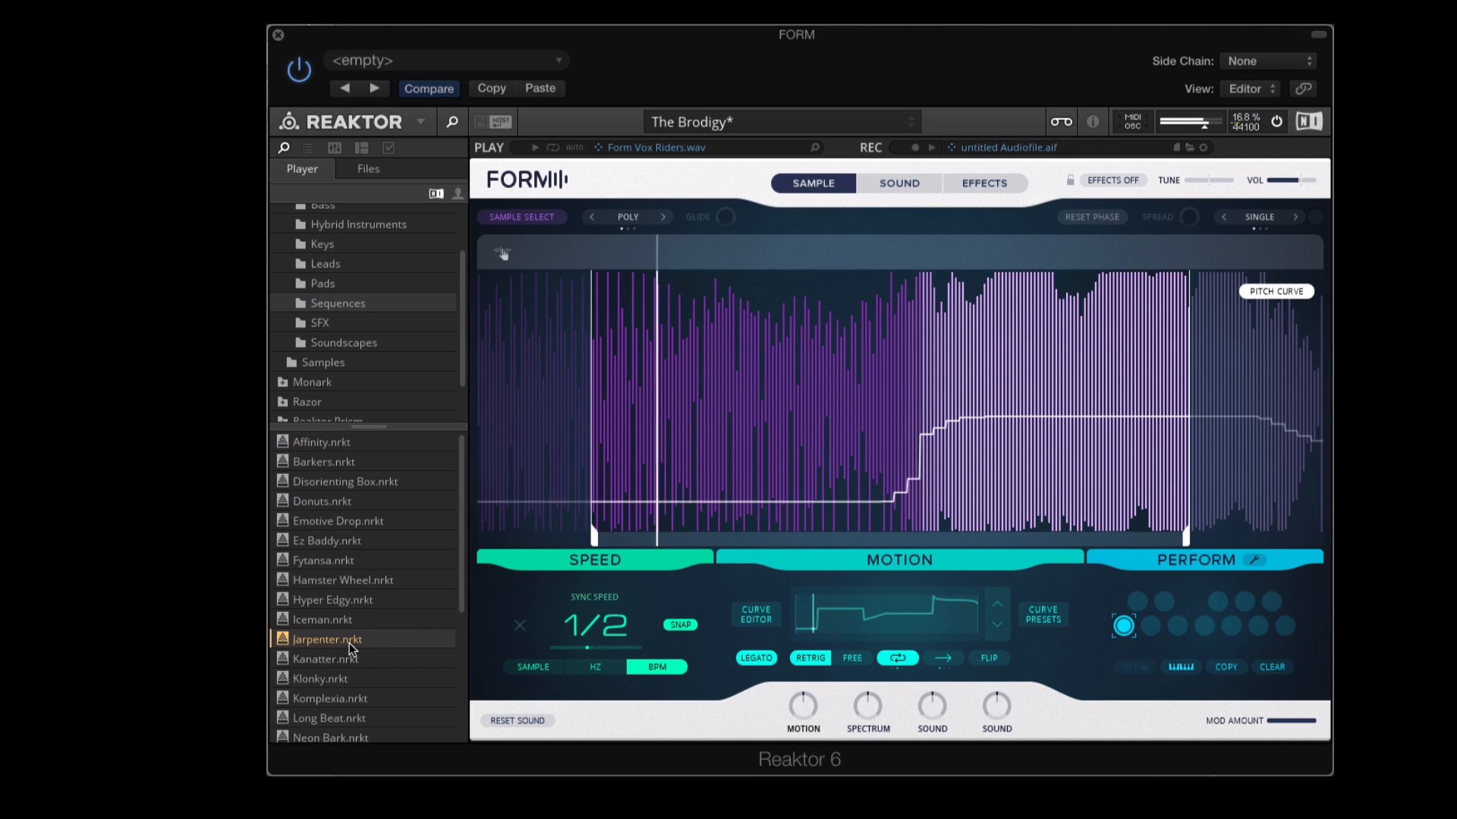
scroll(361, 642, "down", 5)
key("Down")
key("Down")
key("Down")
key("Down")
key("Down")
key("Down")
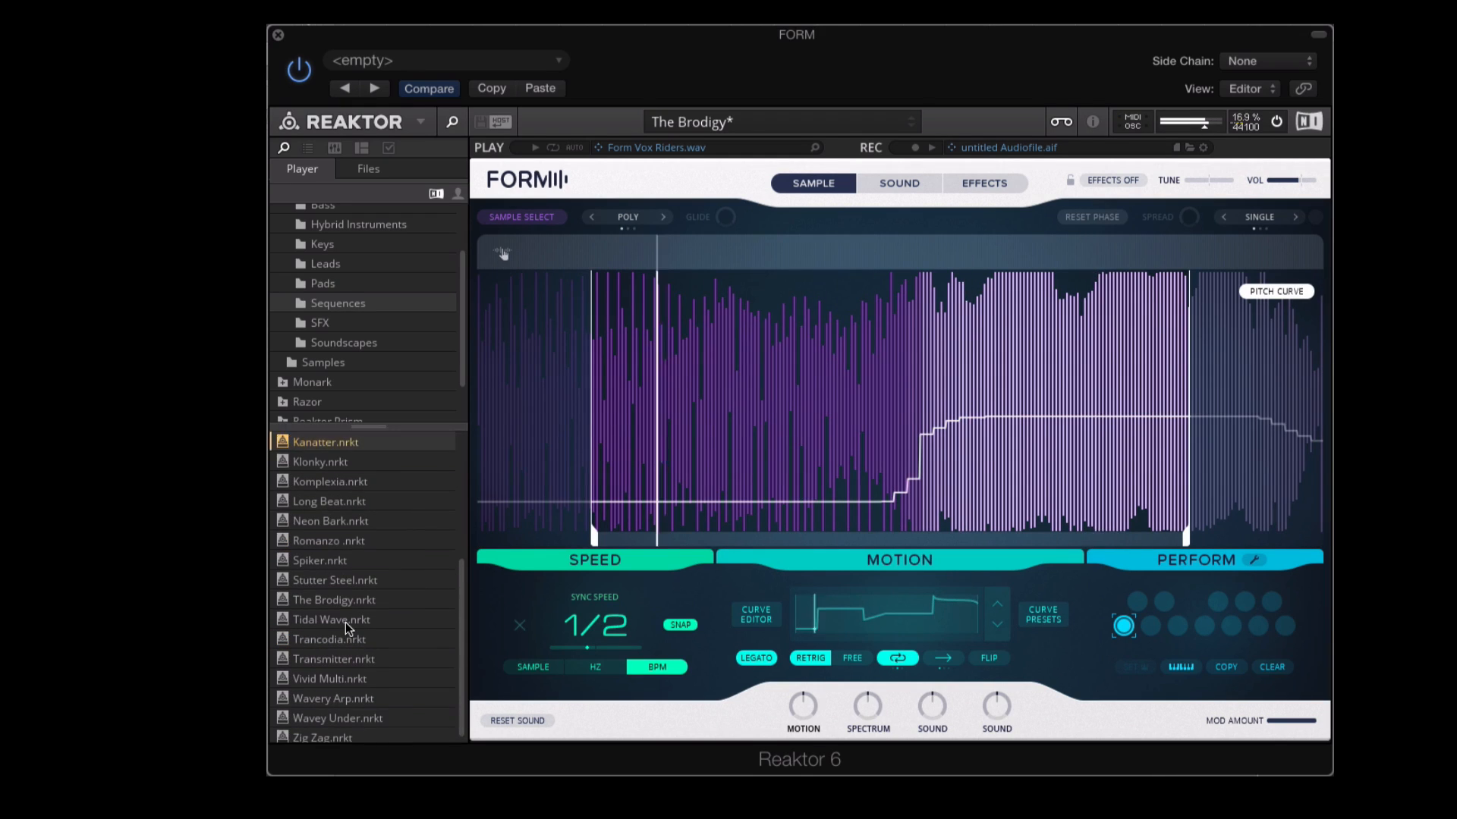
key("Return")
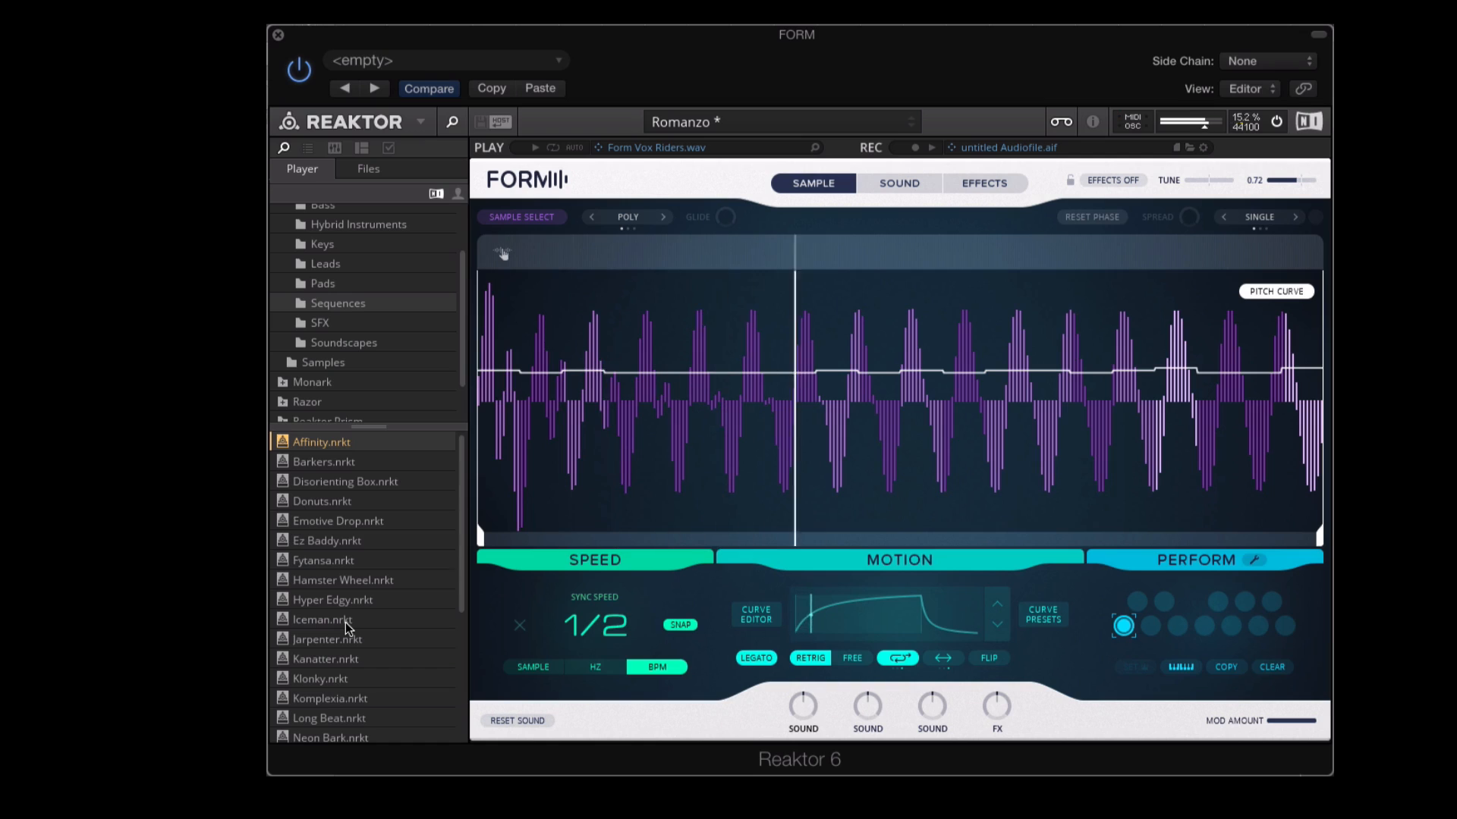
Load and audition the Sequences presets Vivid Multi and Long Beat
scroll(341, 599, "down", 5)
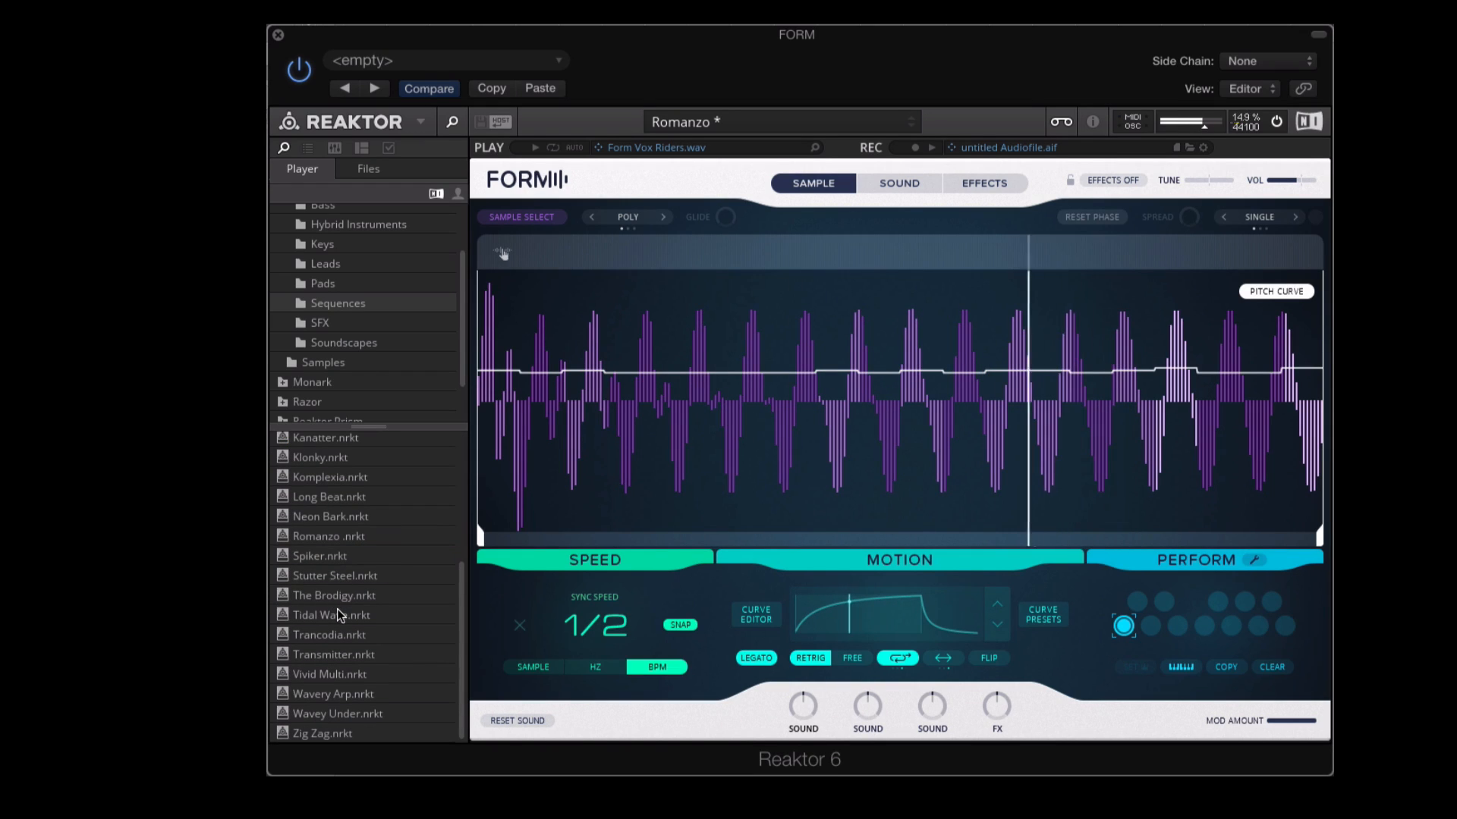
double_click(333, 675)
double_click(331, 677)
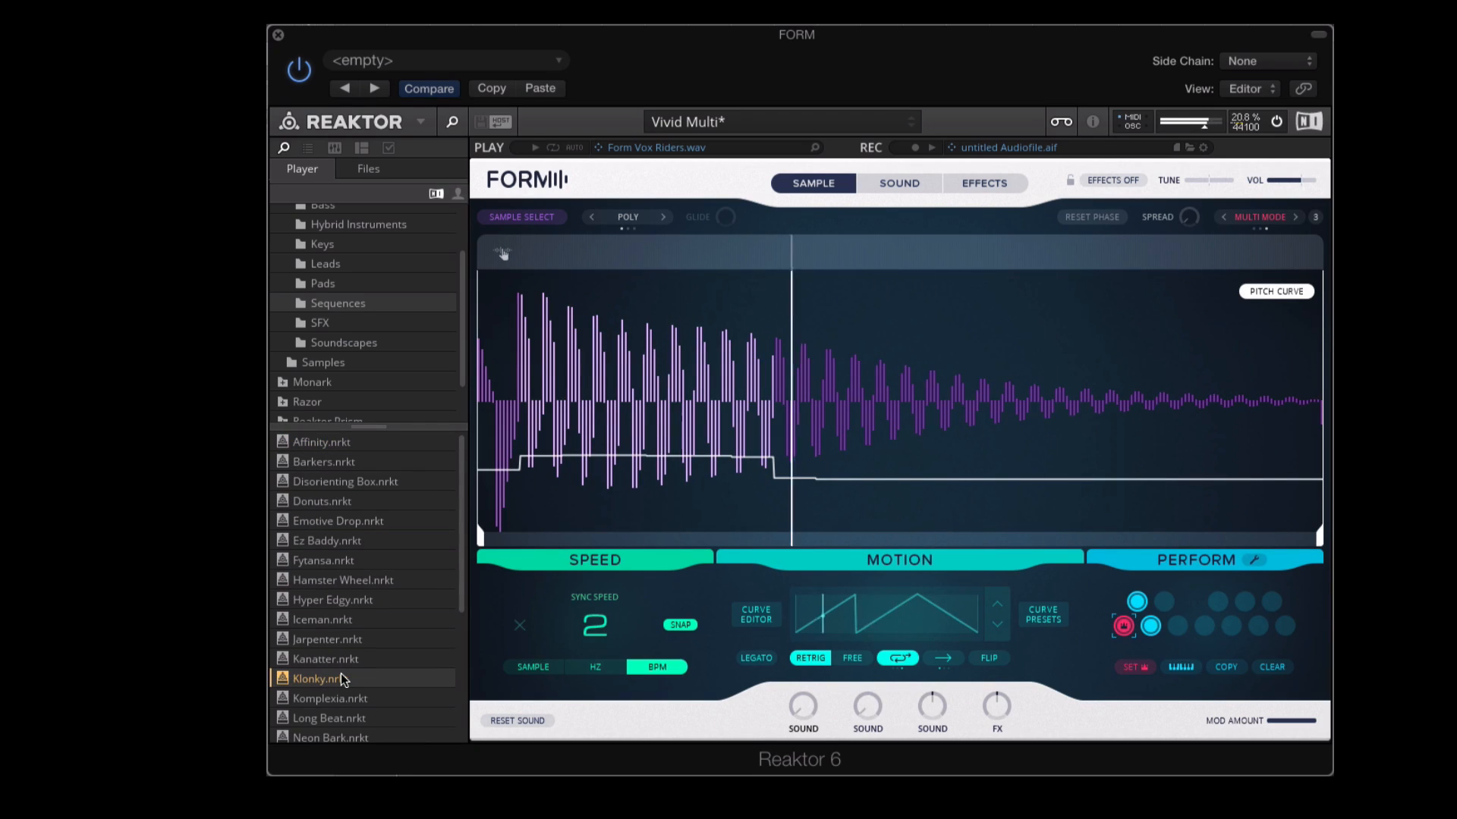
left_click(340, 716)
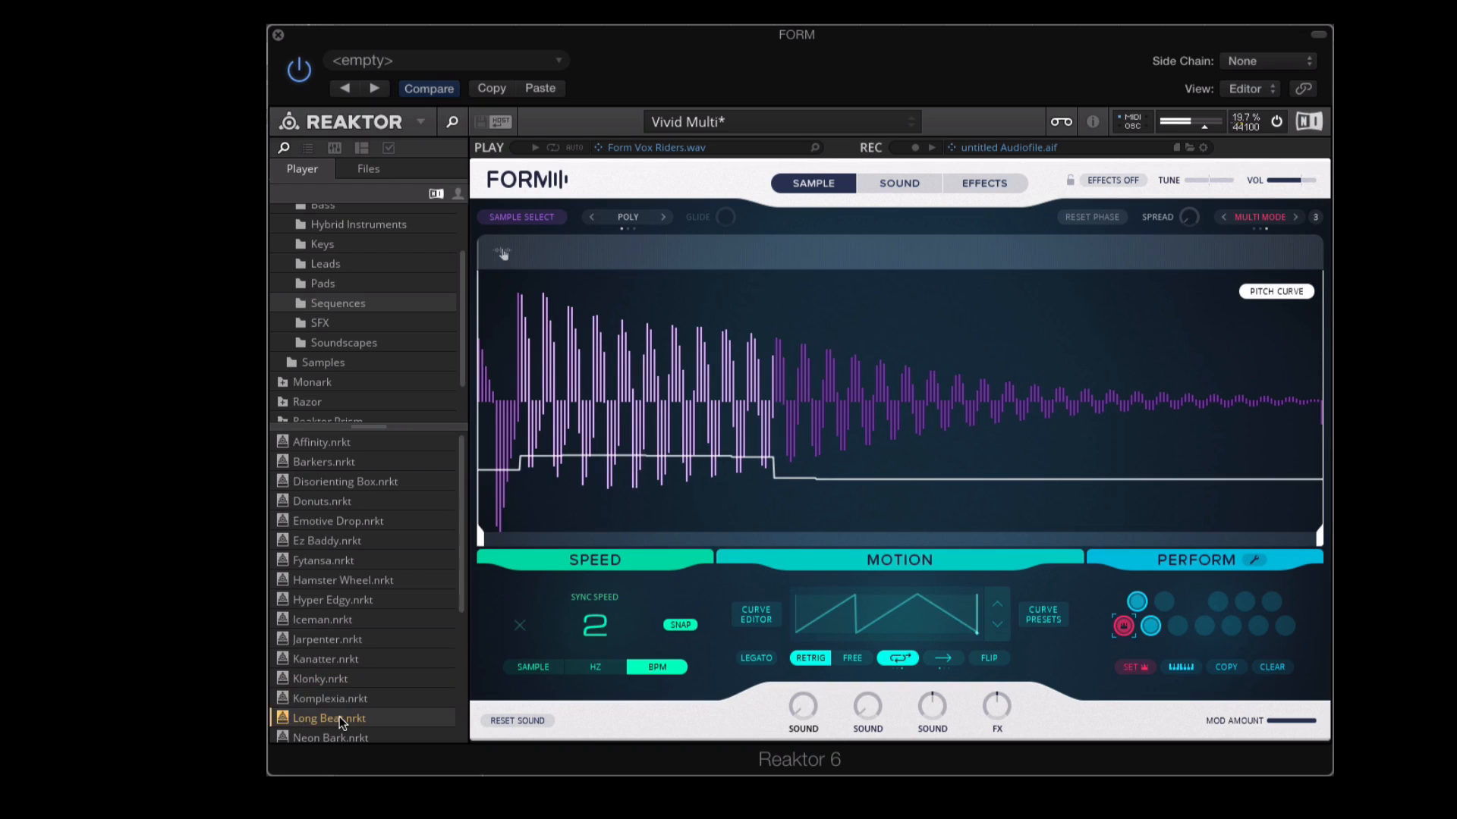
double_click(339, 716)
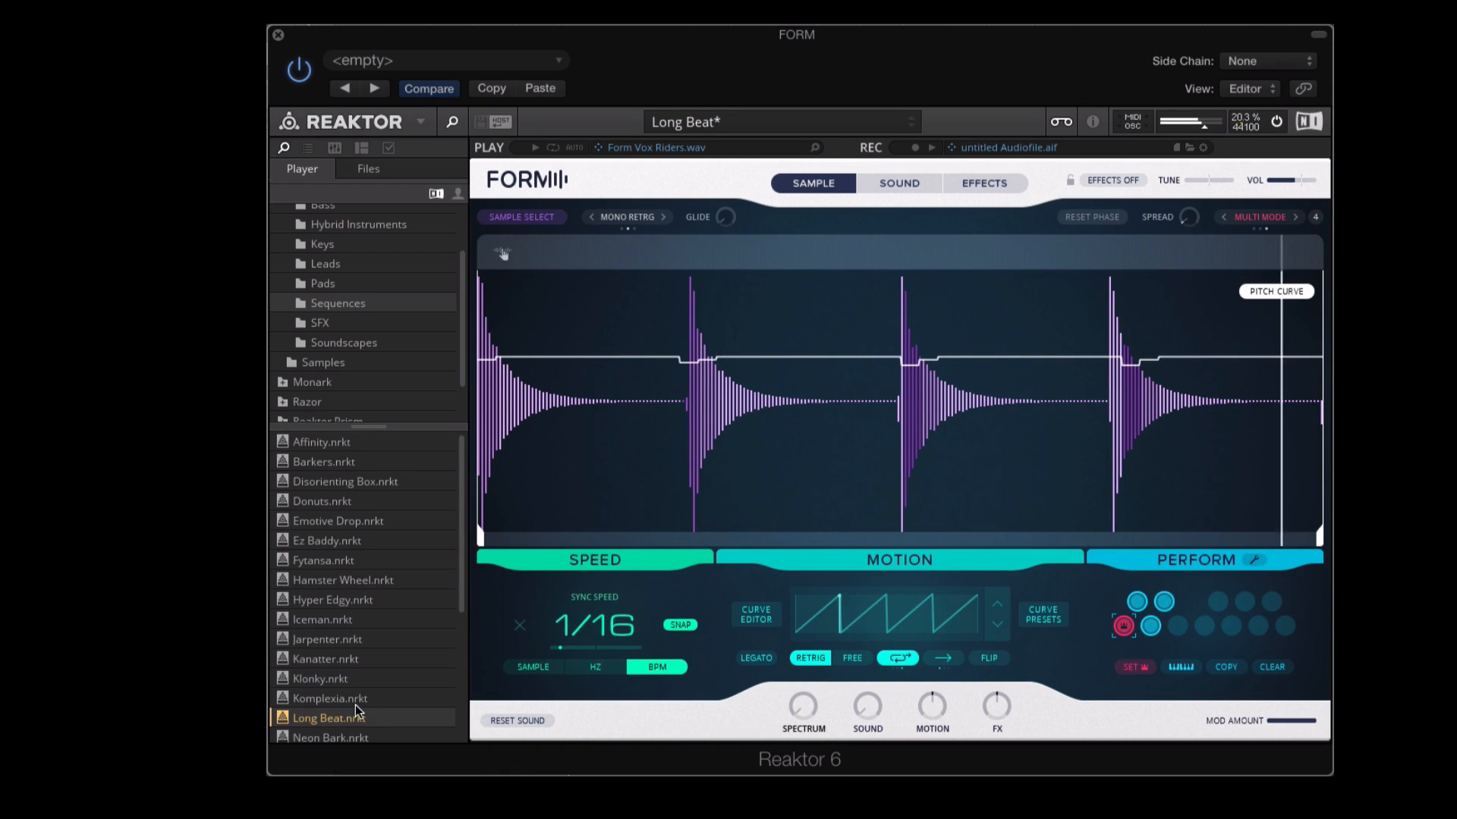
Load and audition the Sequences presets Wavey Under and Zig Zag, returning to Vivid Multi in between
scroll(352, 717, "down", 4)
double_click(352, 713)
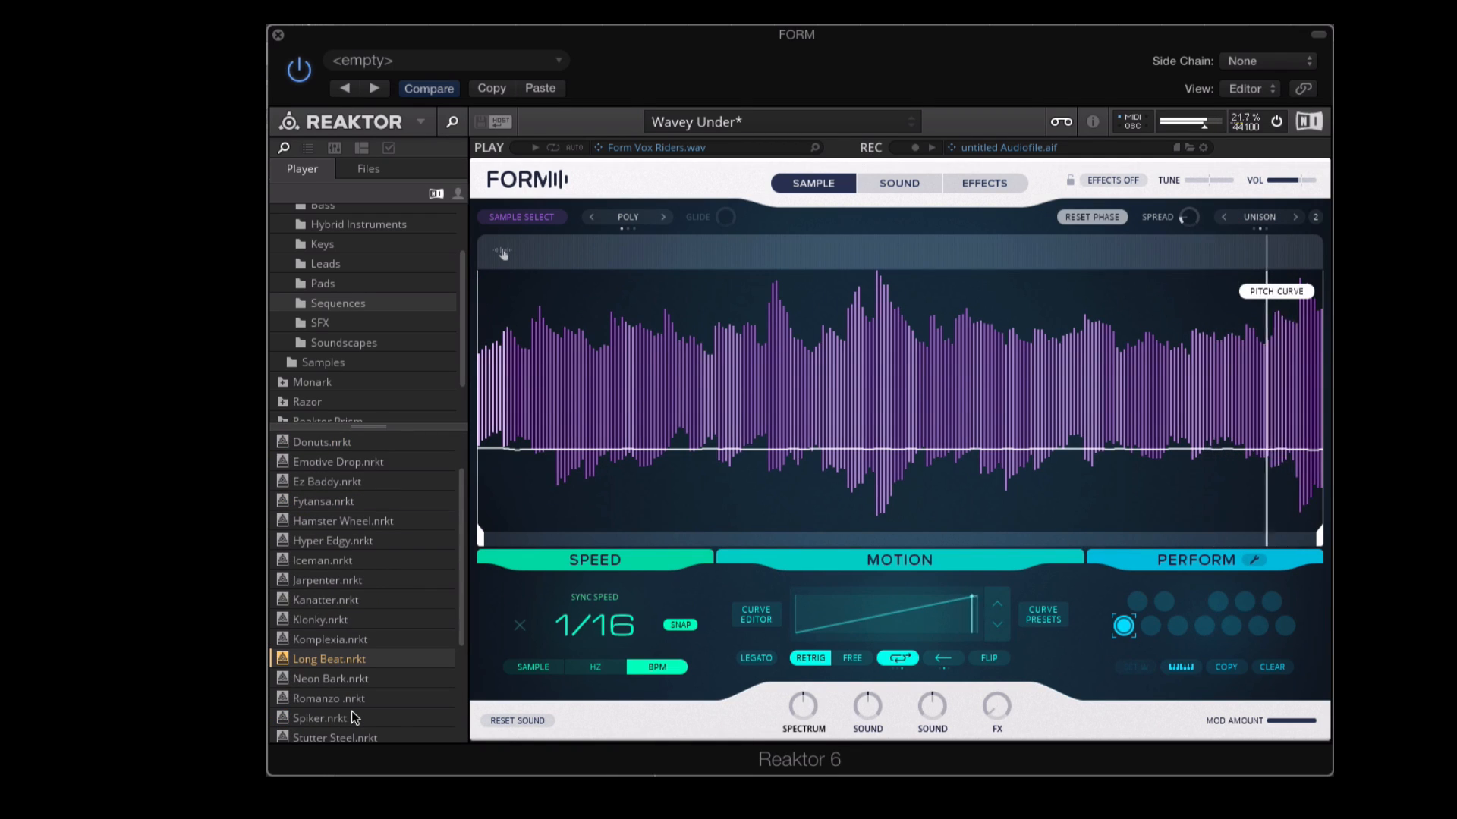
scroll(352, 711, "down", 5)
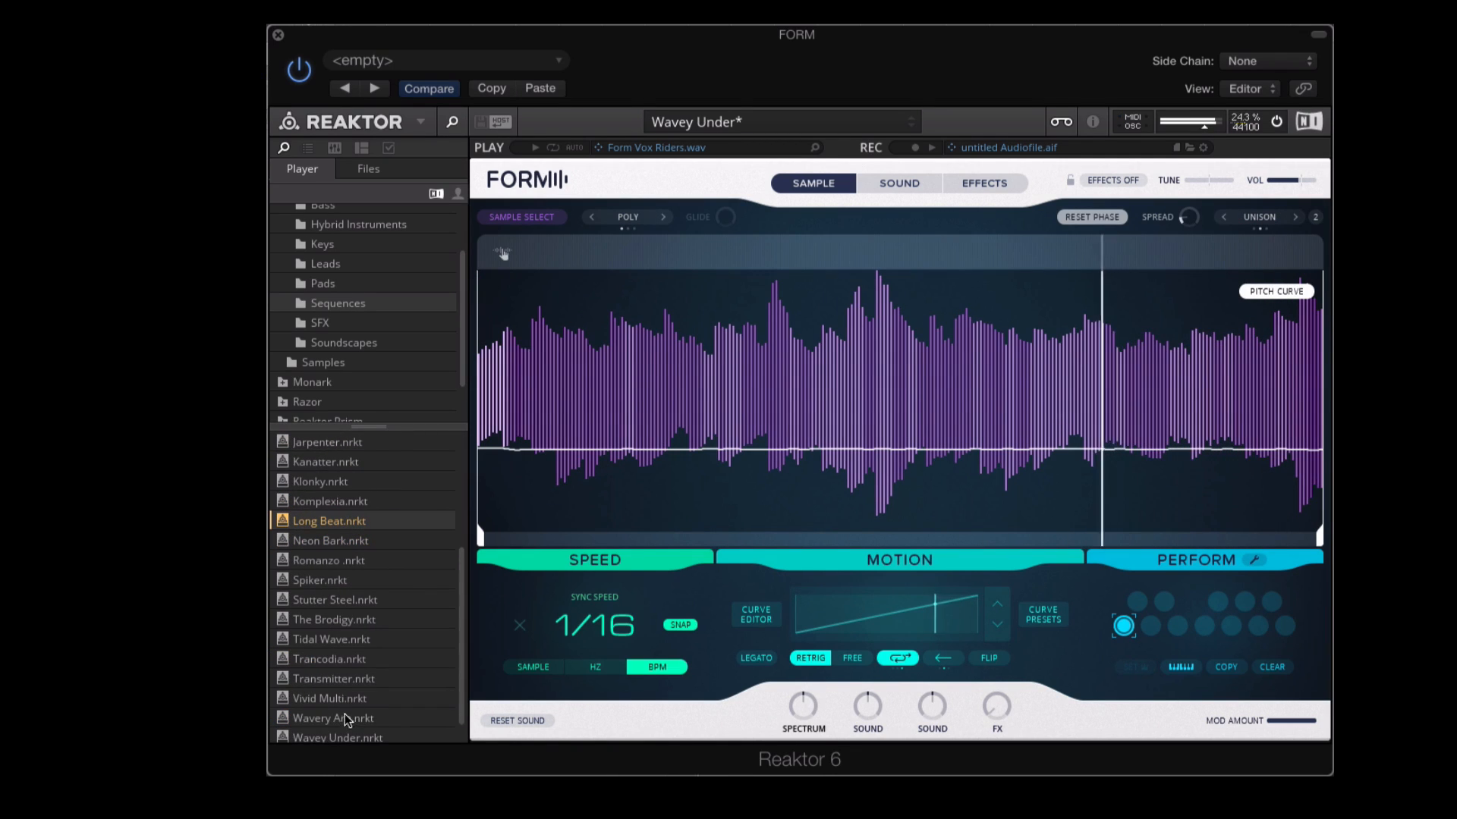
double_click(346, 698)
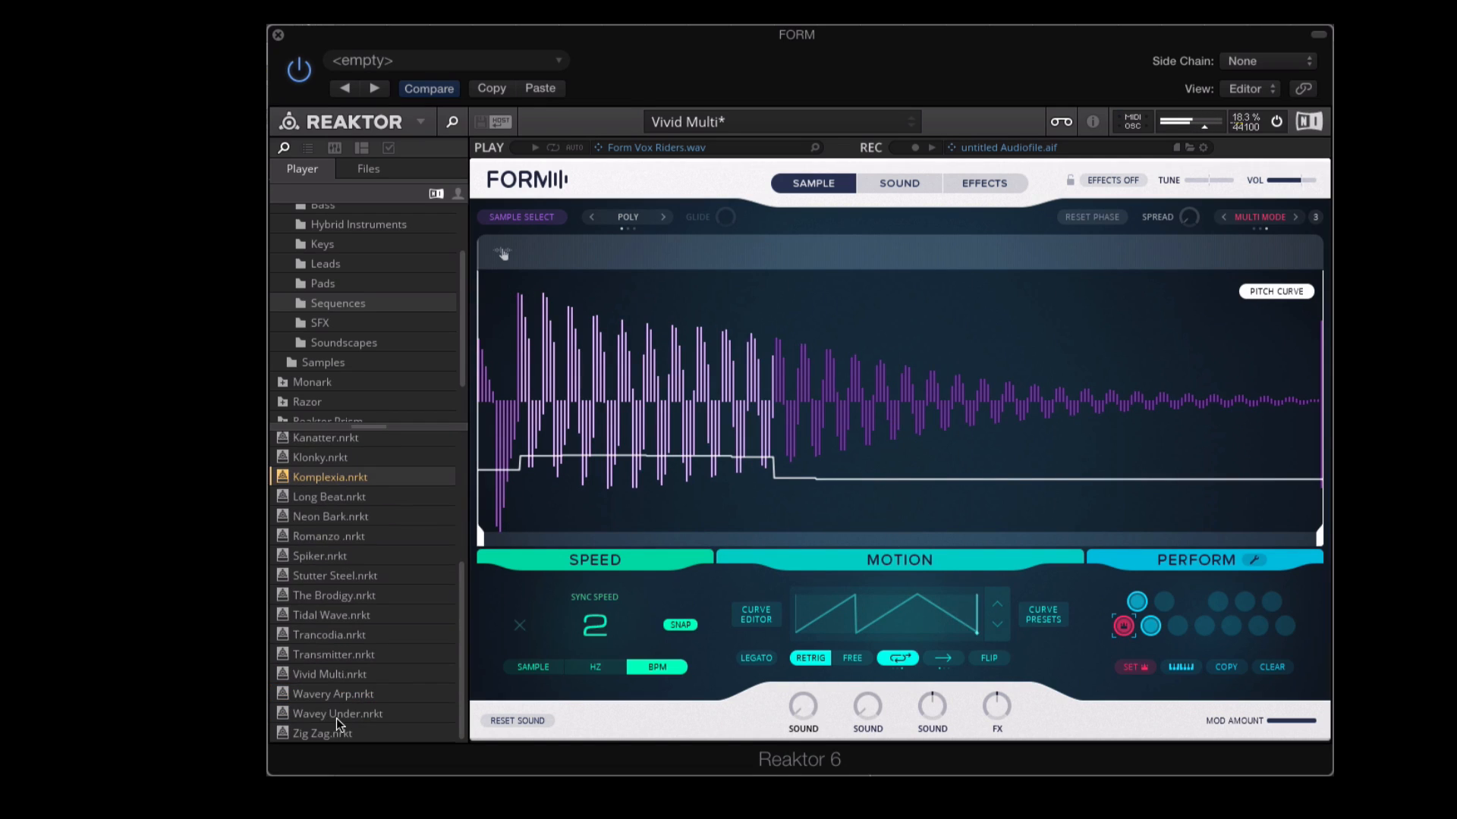
left_click(336, 734)
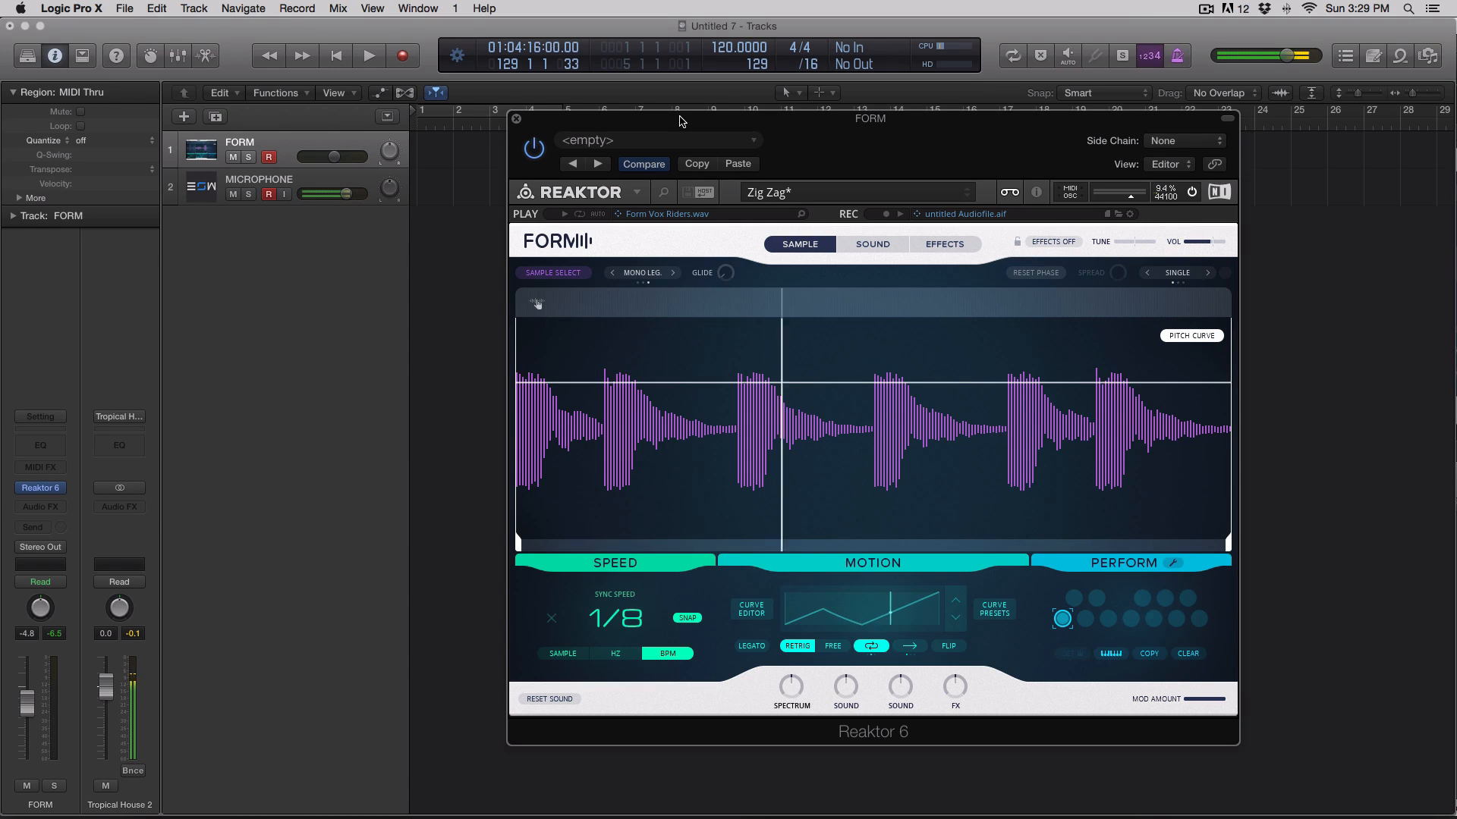
Show Reaktor's preset browser and go back to the start of Form's folder list
left_click(661, 192)
scroll(643, 354, "up", 3)
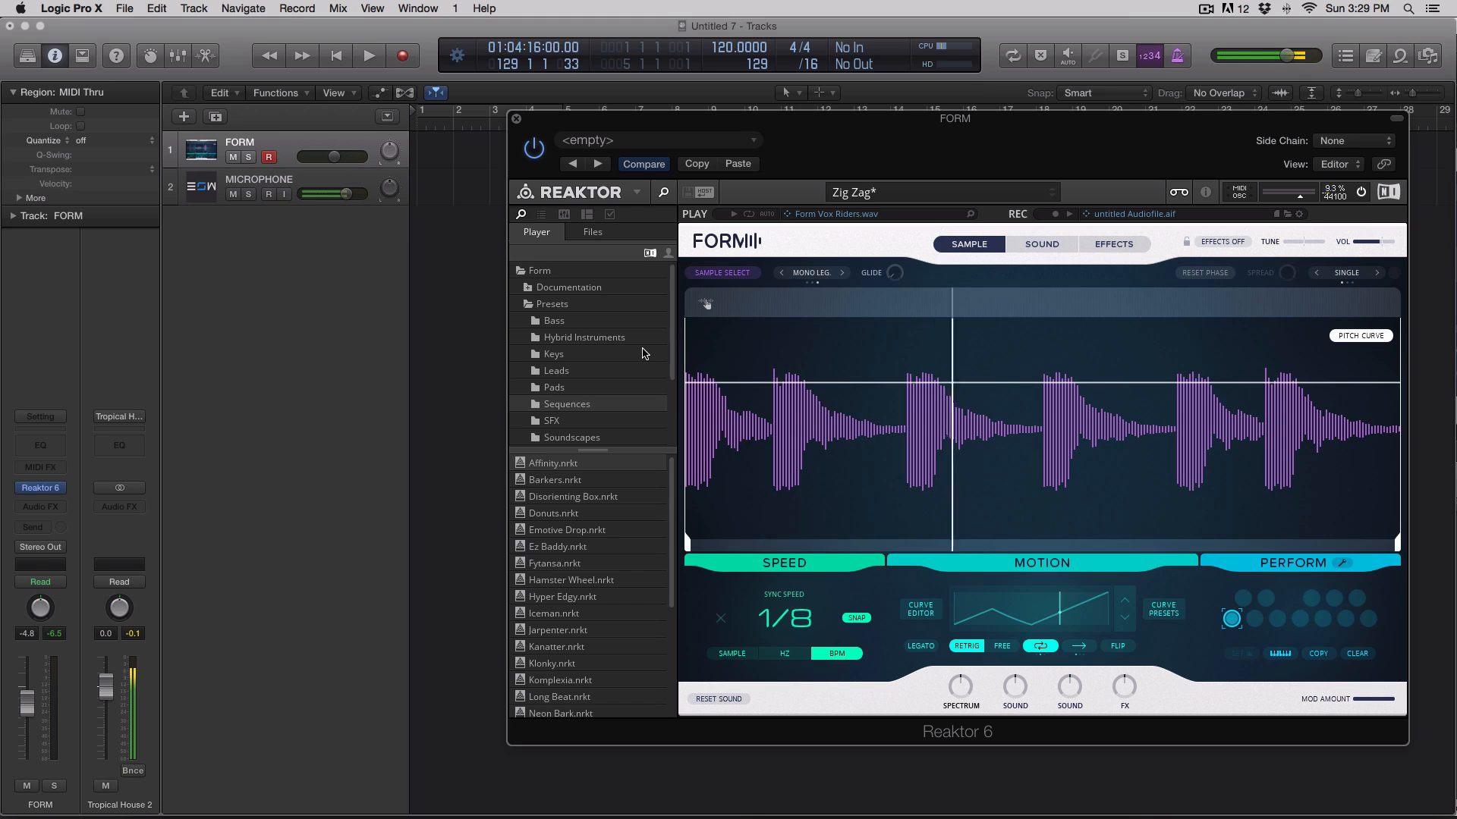